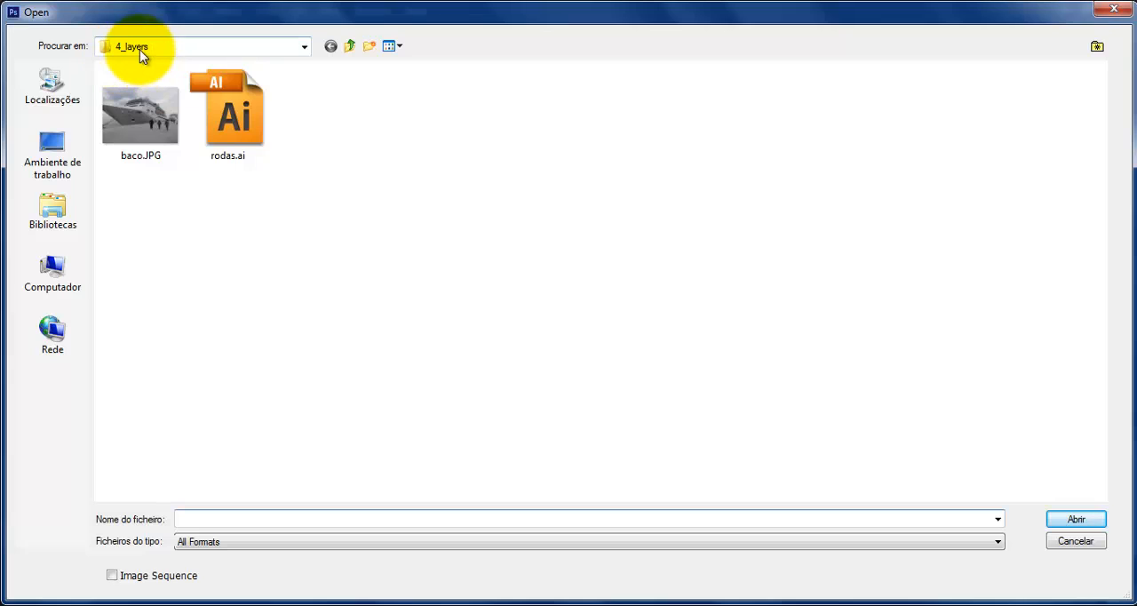
Open the image baco.JPG from the 4_layers folder
left_click(140, 140)
left_click(1066, 518)
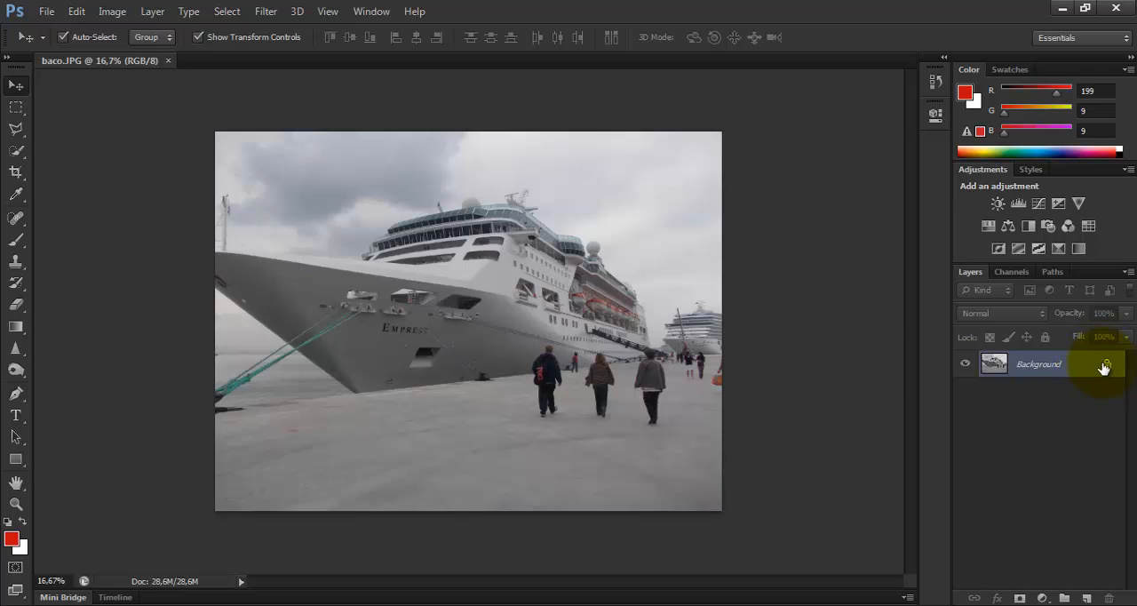
Duplicate the Background layer within baco.JPG, naming the copy barco
right_click(1037, 366)
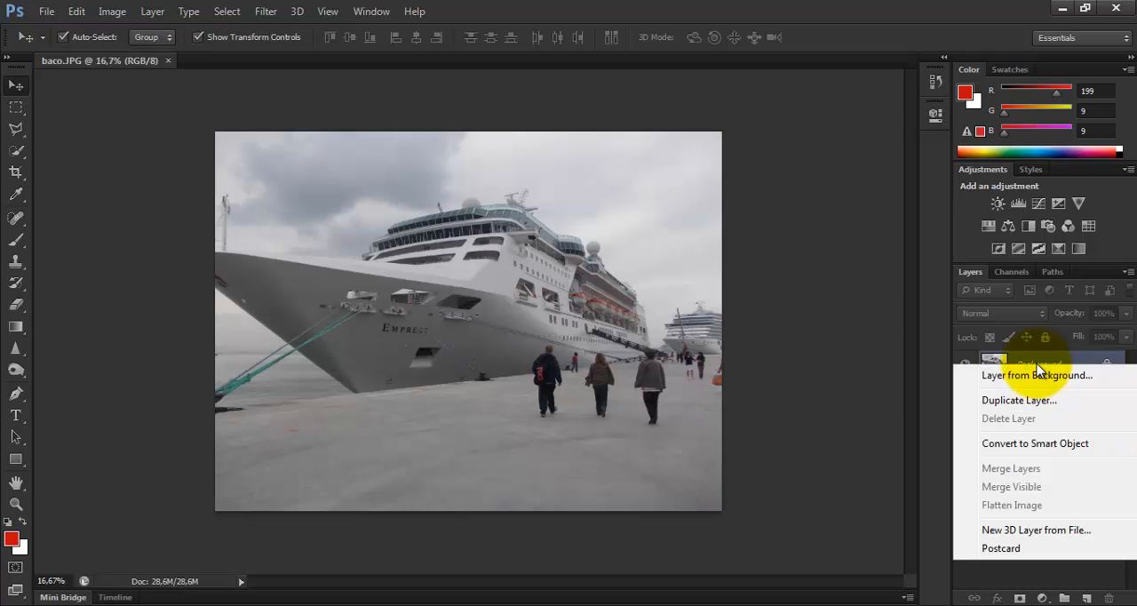
left_click(160, 12)
left_click(153, 12)
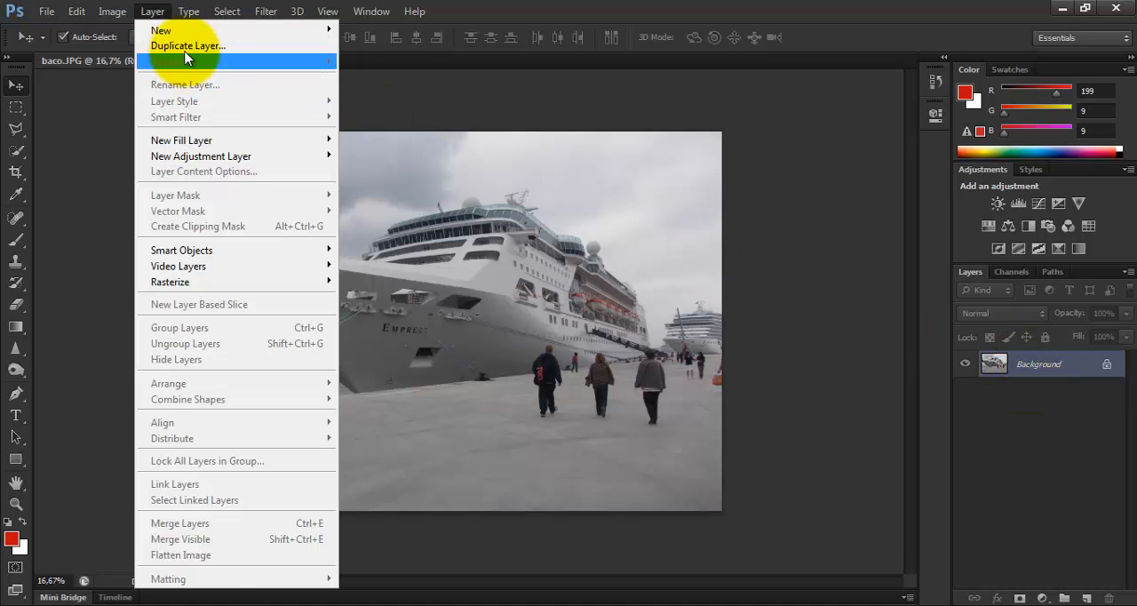
left_click(186, 46)
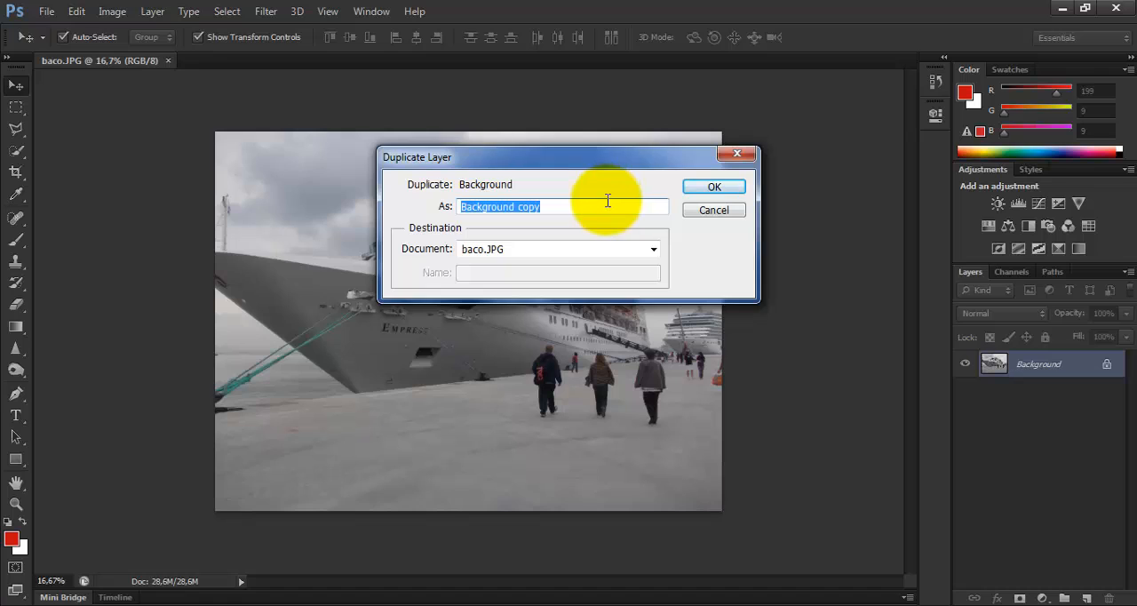
type("bs")
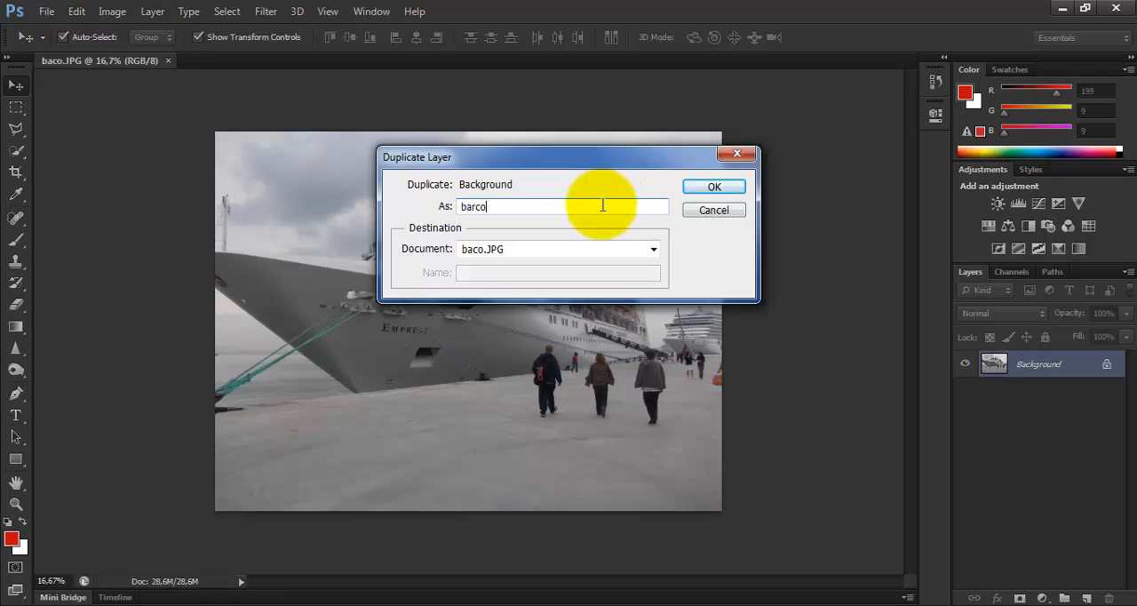
type("rco")
left_click(718, 187)
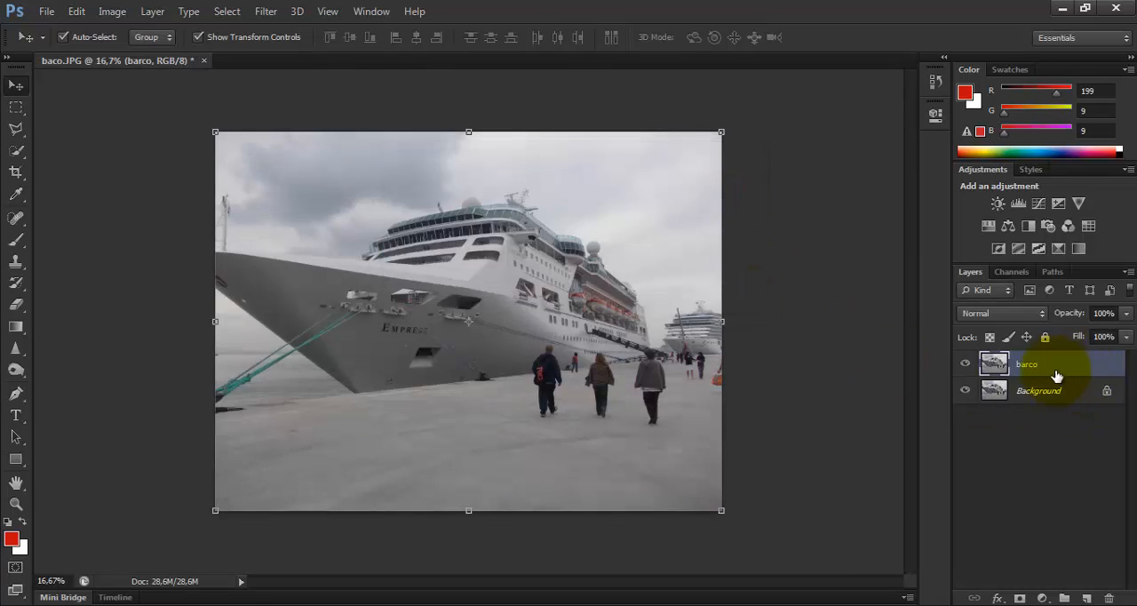
Toggle the visibility of the Background layer beneath the copy, and undo the changes back to the single Background layer
left_click(968, 391)
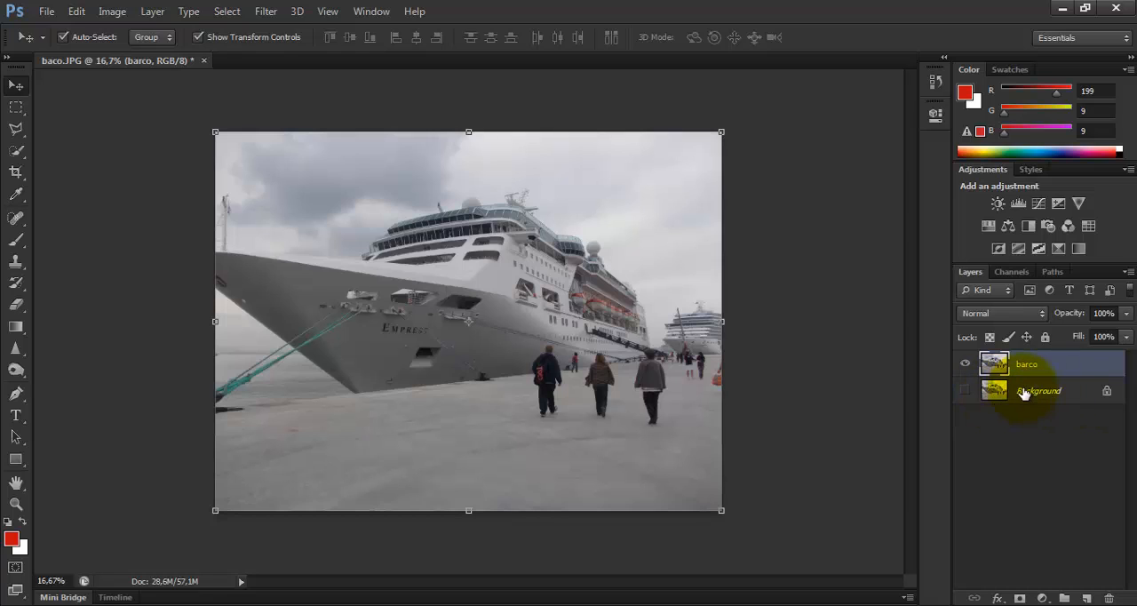
left_click(964, 393)
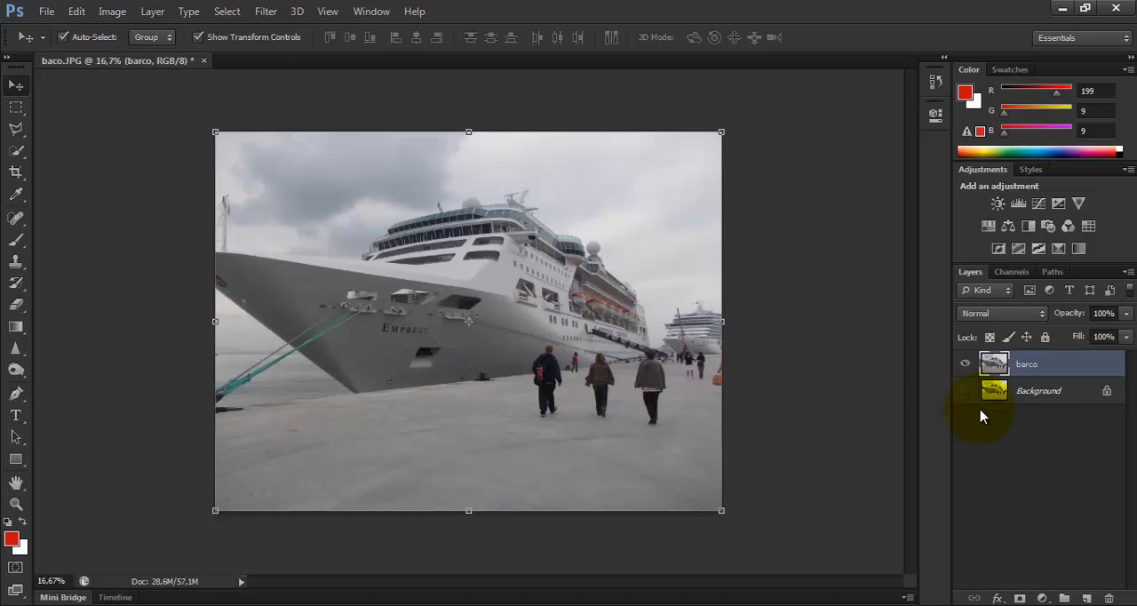
key("ctrl+alt+z")
key("ctrl+alt+z")
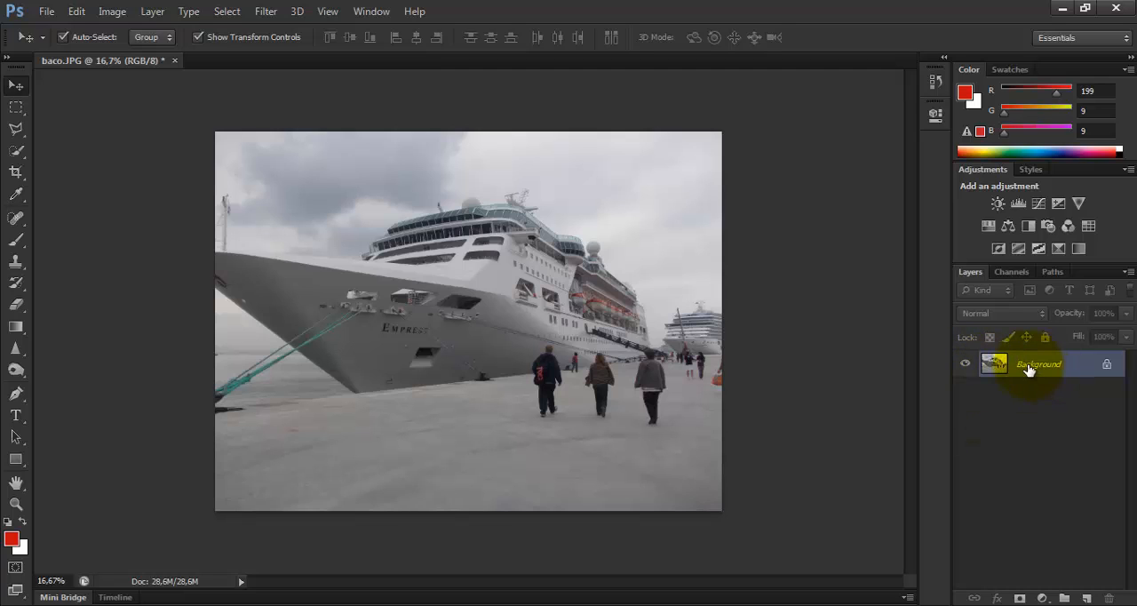
Convert the locked Background into a regular layer named barco, and undo the conversion
double_click(1028, 366)
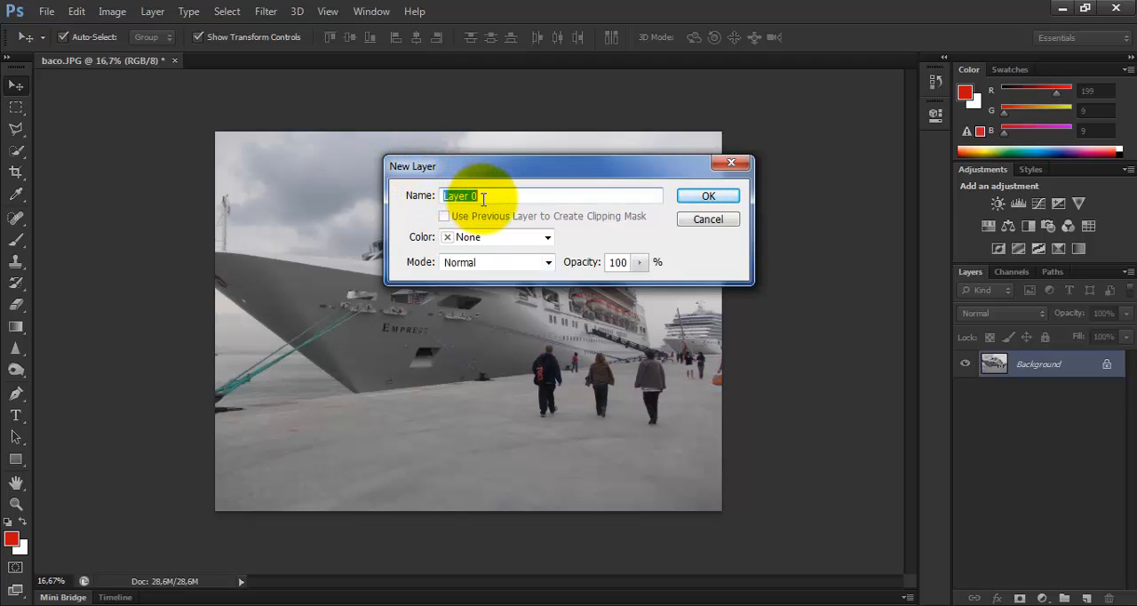
type("barco")
left_click(708, 197)
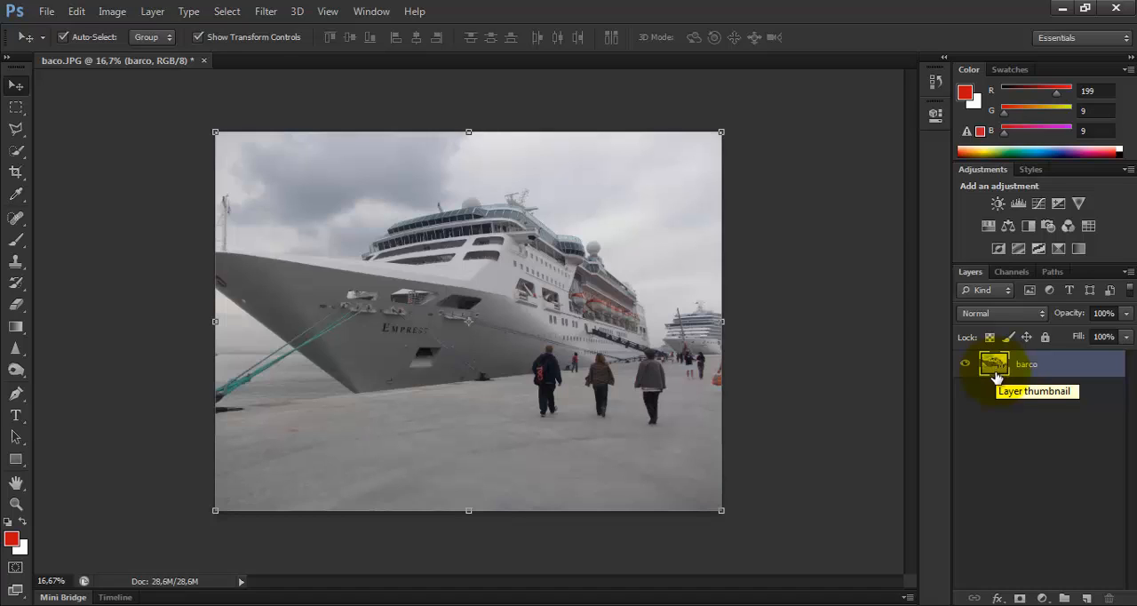
key("ctrl+z")
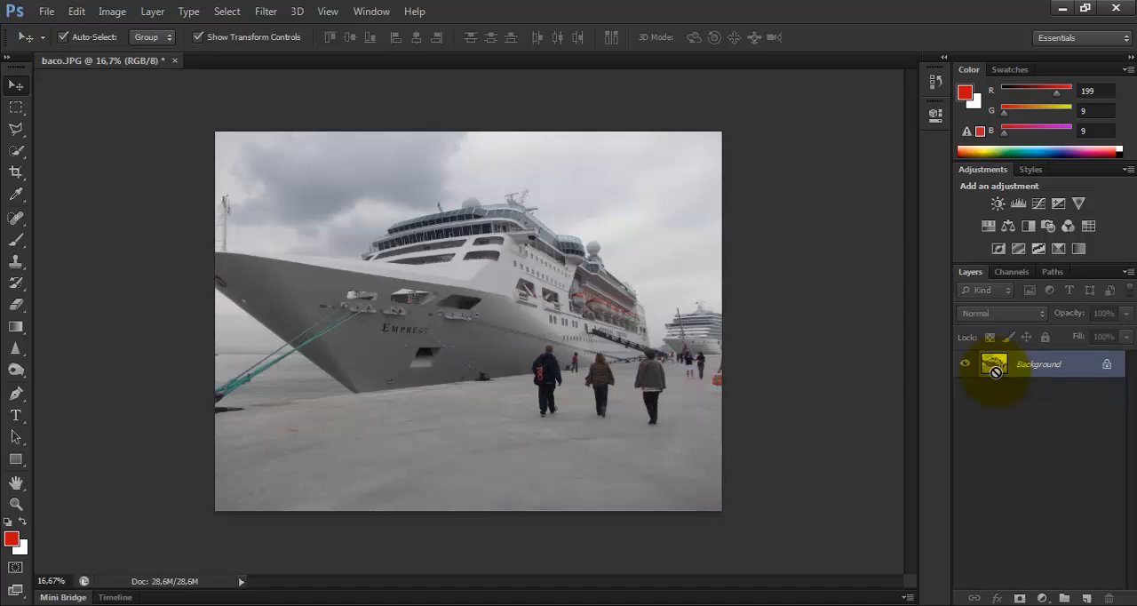
Duplicate the Background layer as barco and hide the original Background layer
right_click(1045, 369)
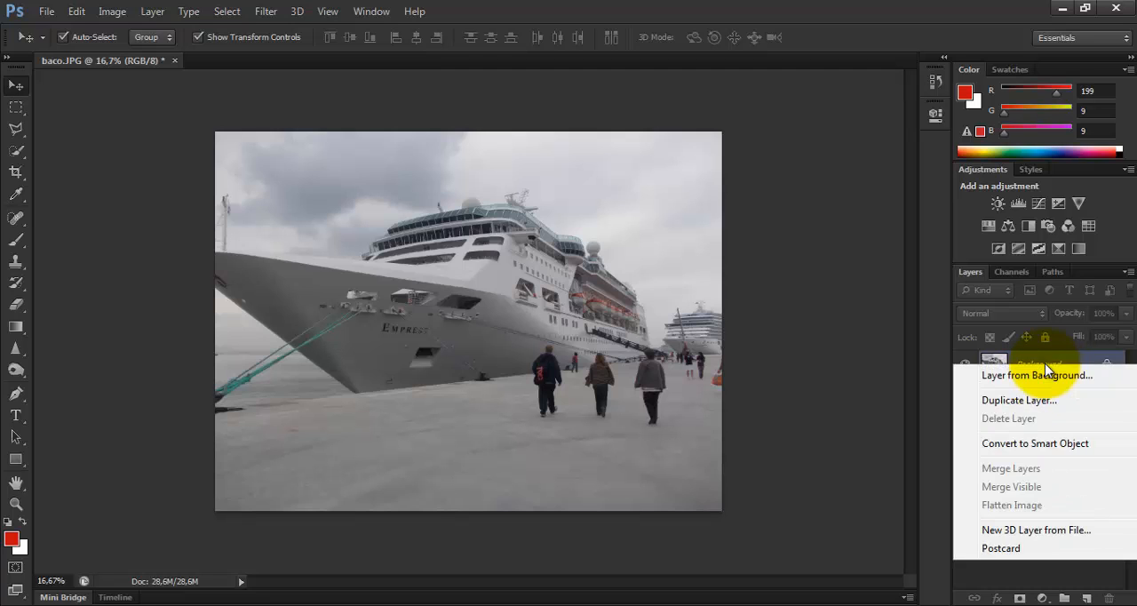
left_click(1050, 400)
type("barco")
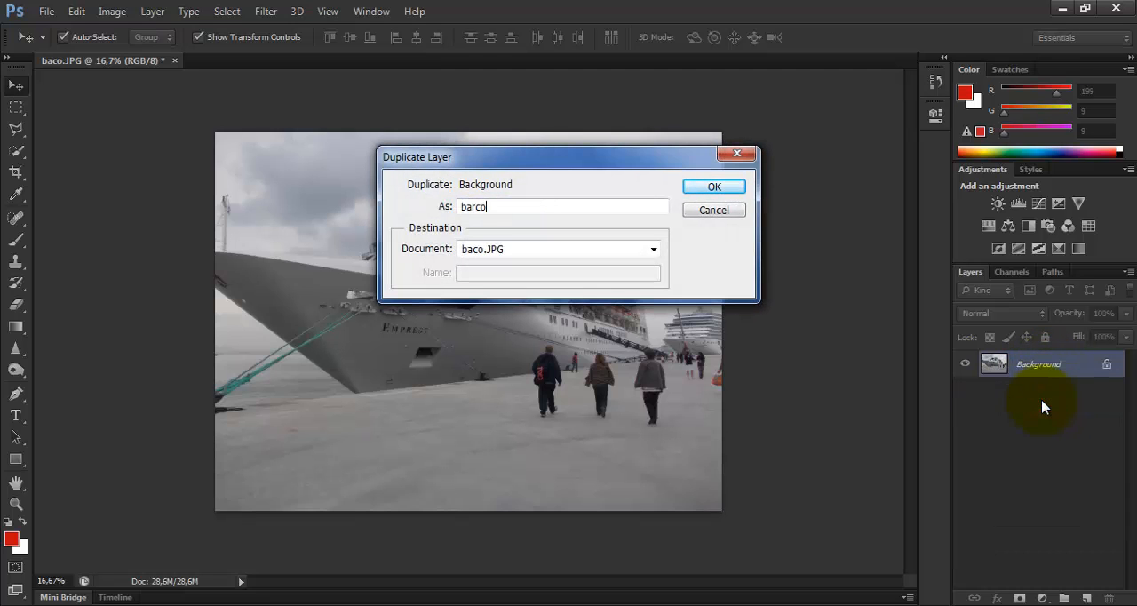
left_click(713, 187)
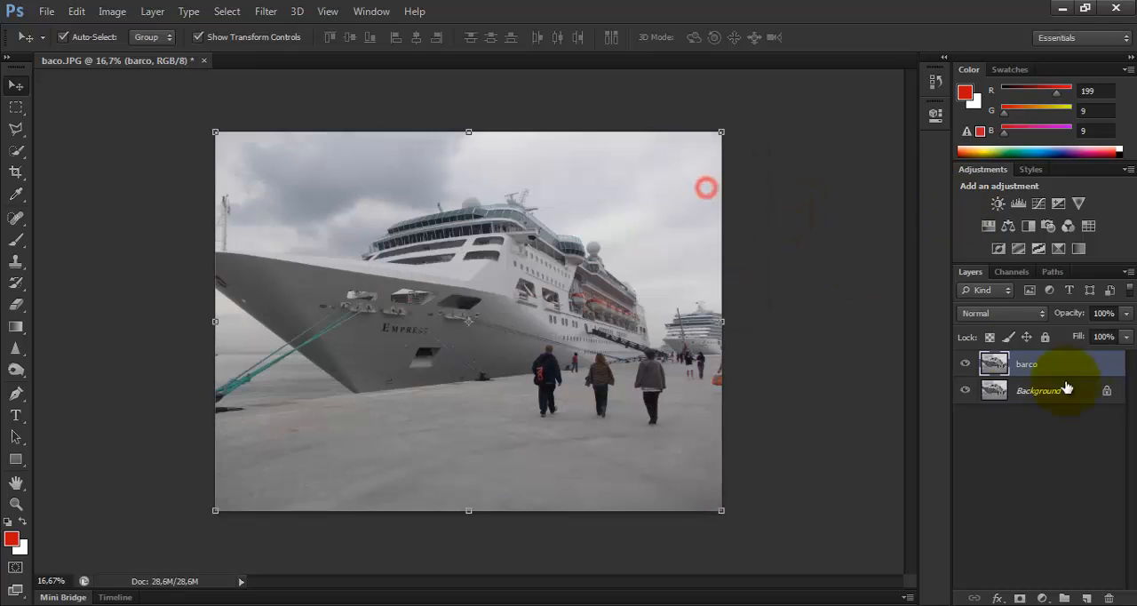
left_click(968, 391)
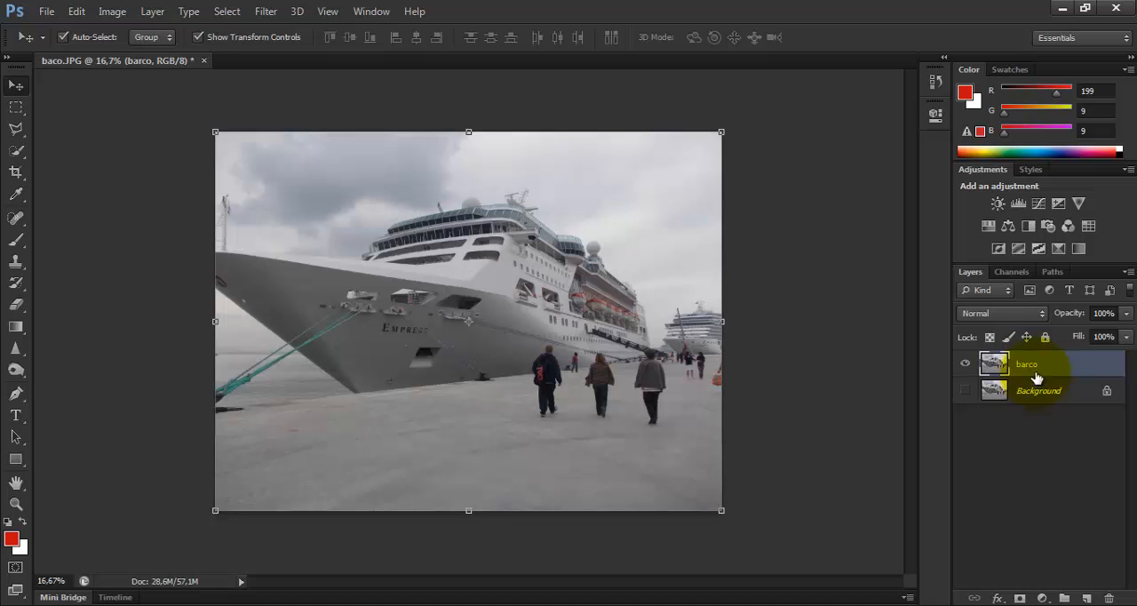
Compare the barco and Background layers by toggling their visibility, leaving only barco shown
left_click(966, 364)
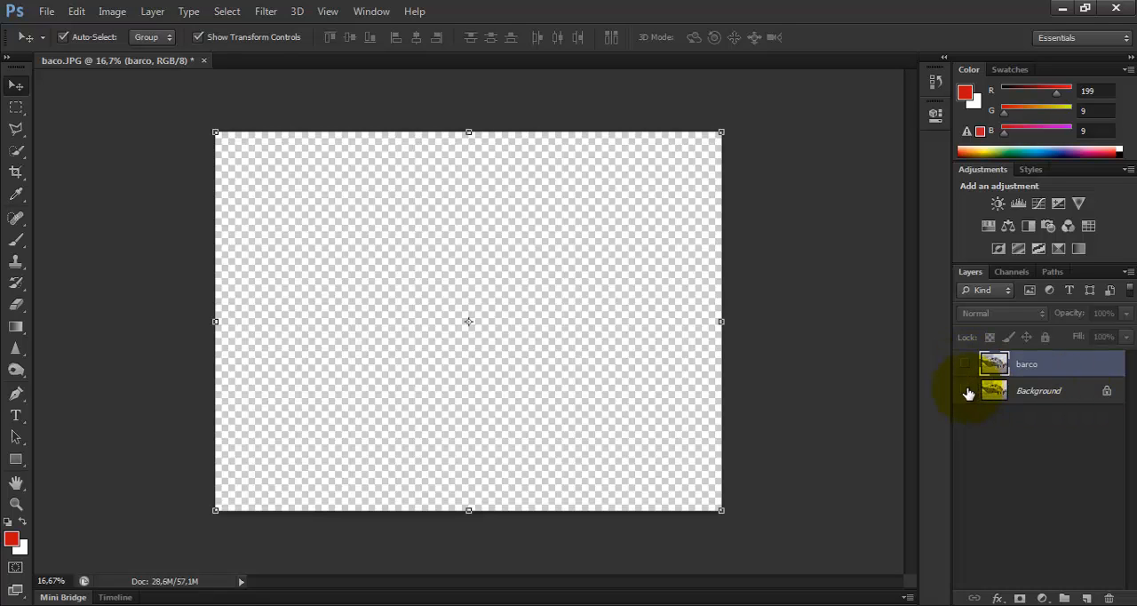
left_click(966, 391)
left_click(967, 391)
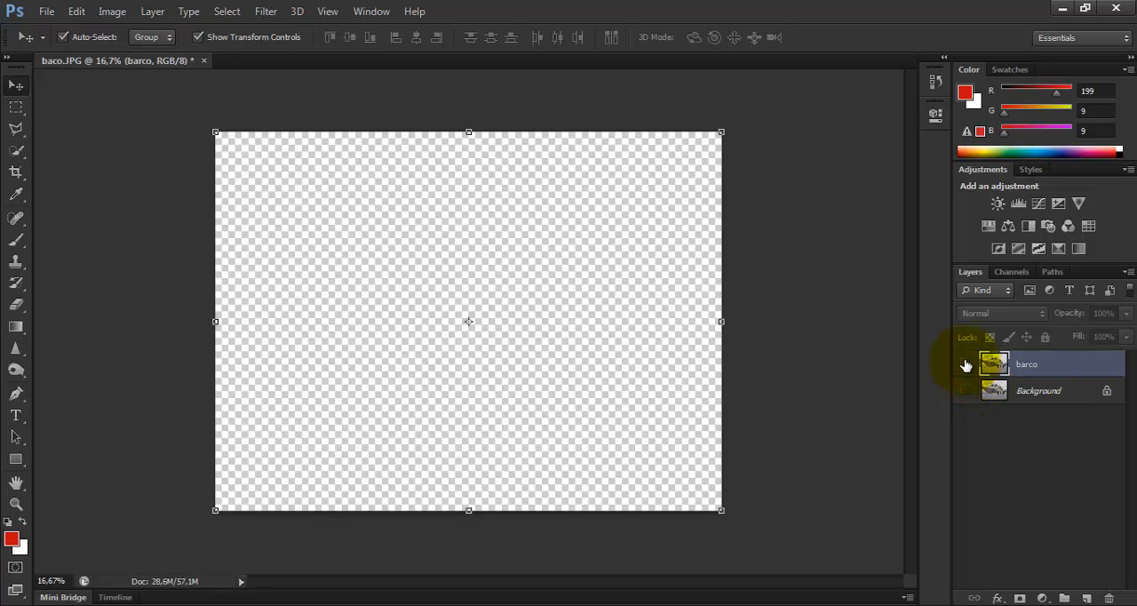
left_click(965, 364)
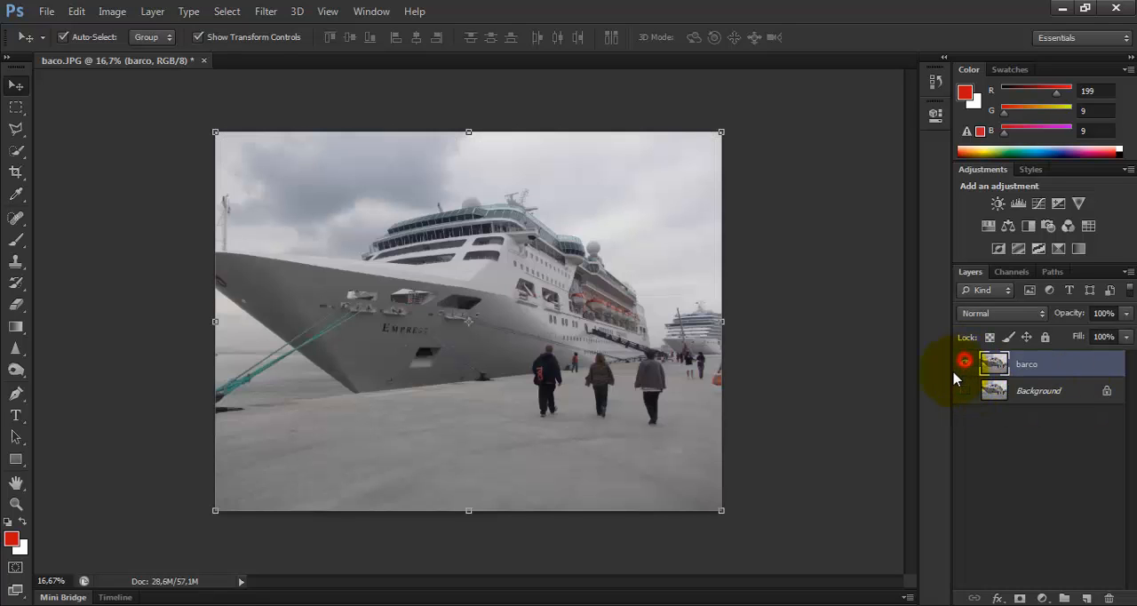
Place page 1 of rodas.ai into the ship image, cropped to its bounding box, at its original size
left_click(813, 349)
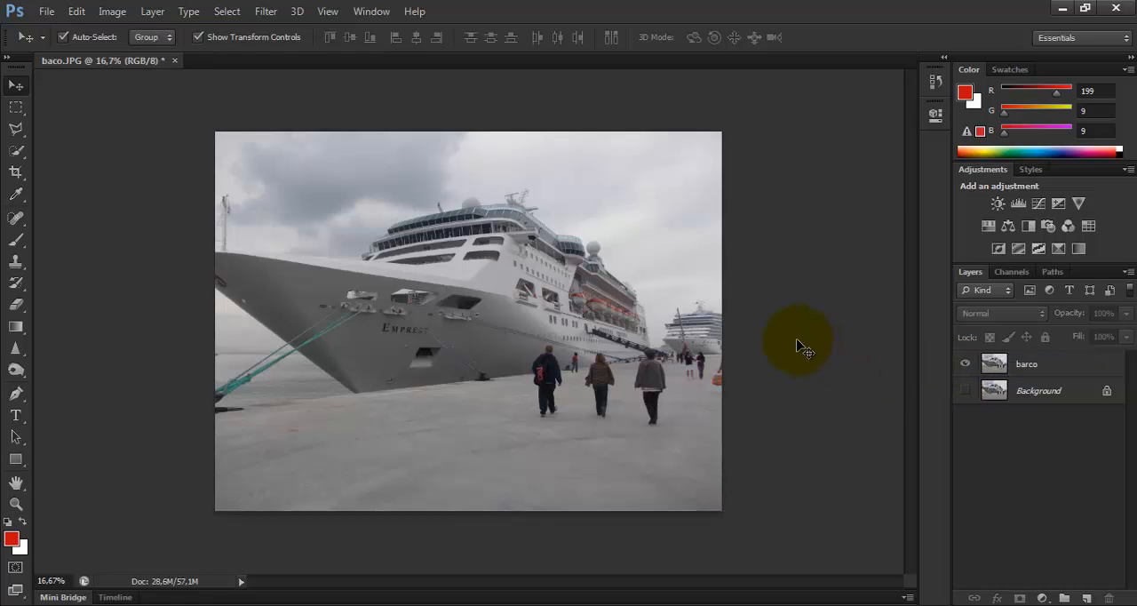
left_click(46, 12)
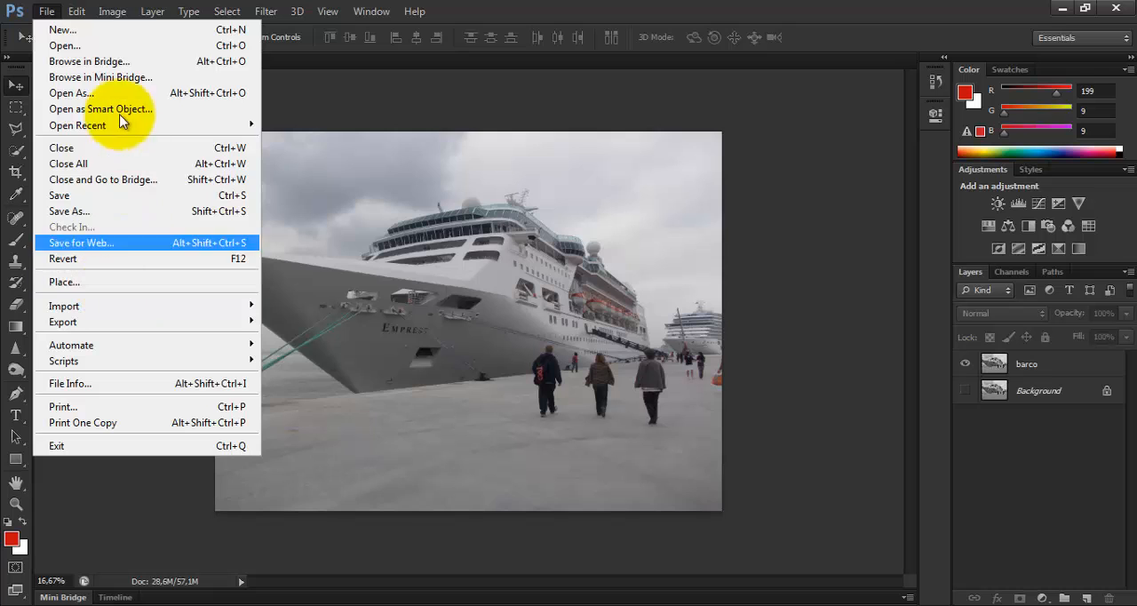
left_click(127, 282)
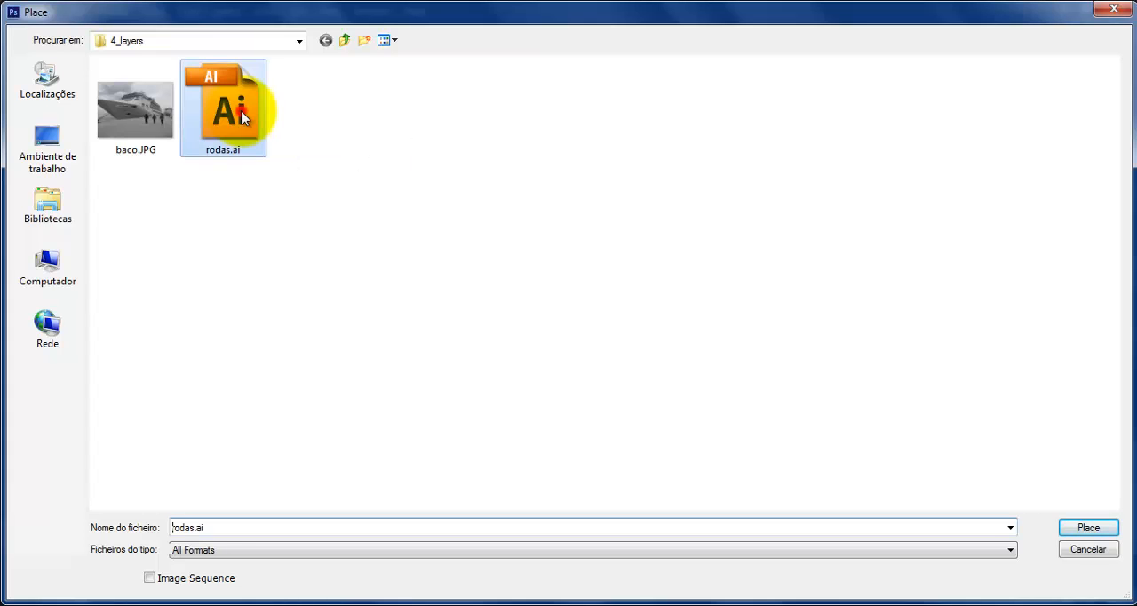
double_click(240, 116)
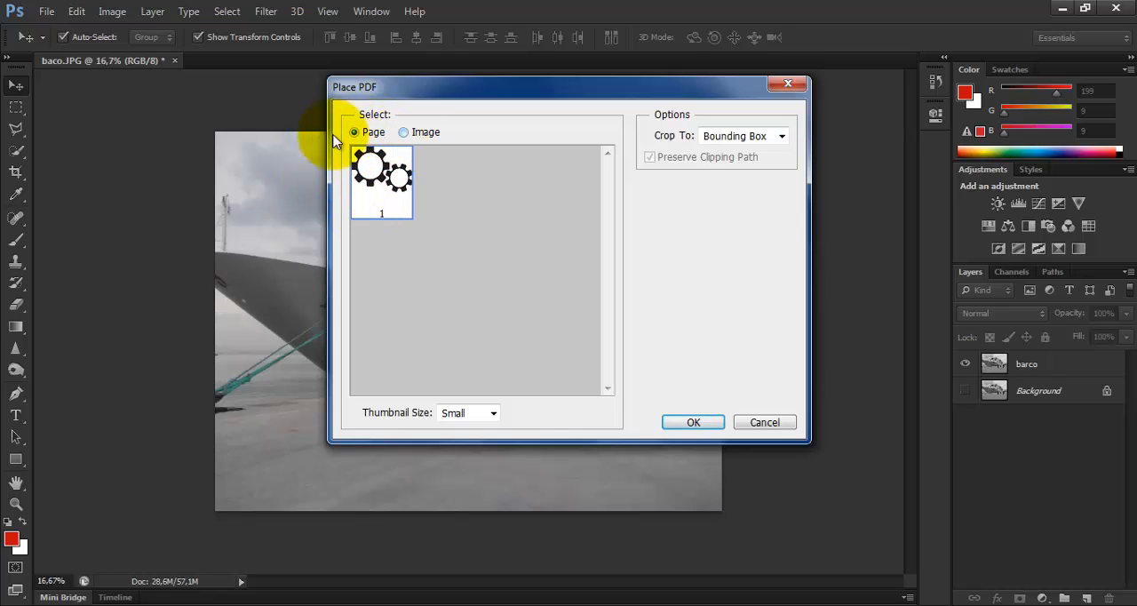
left_click(403, 131)
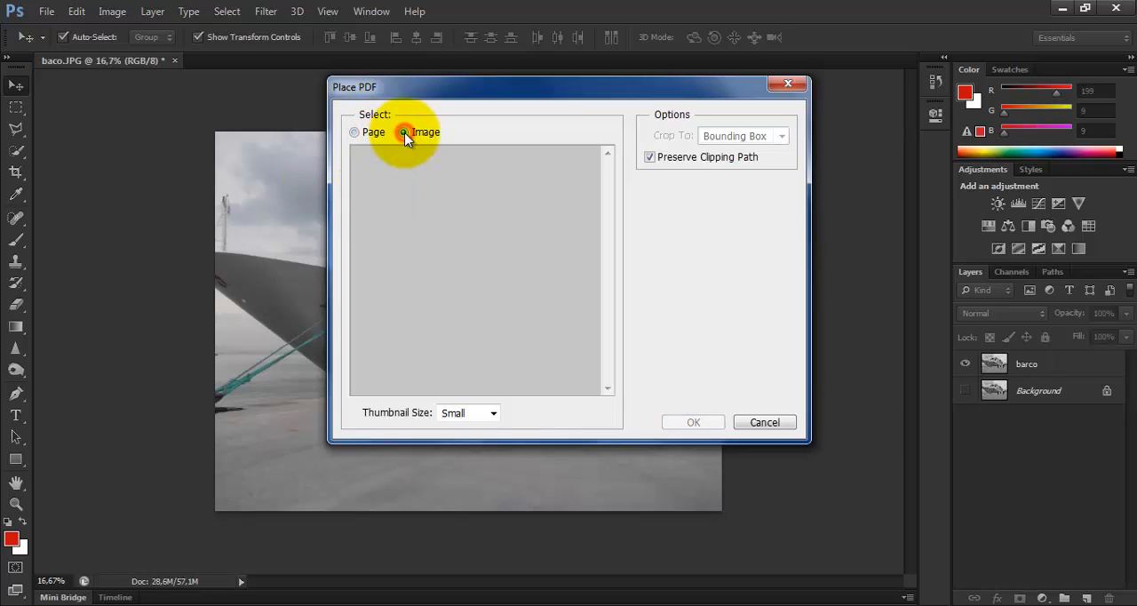
left_click(356, 132)
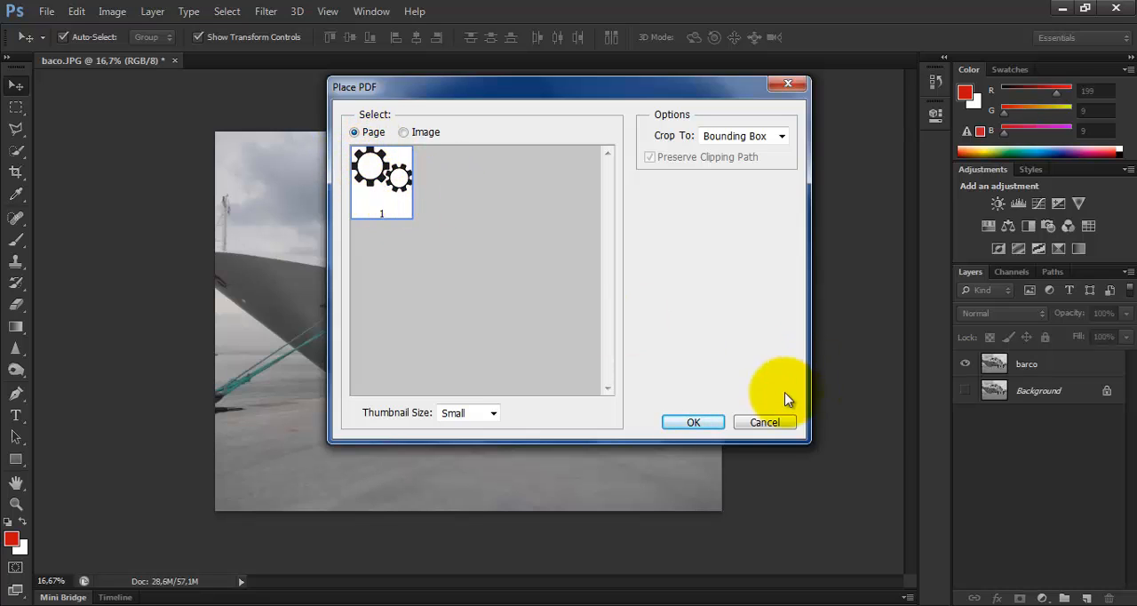
left_click(694, 422)
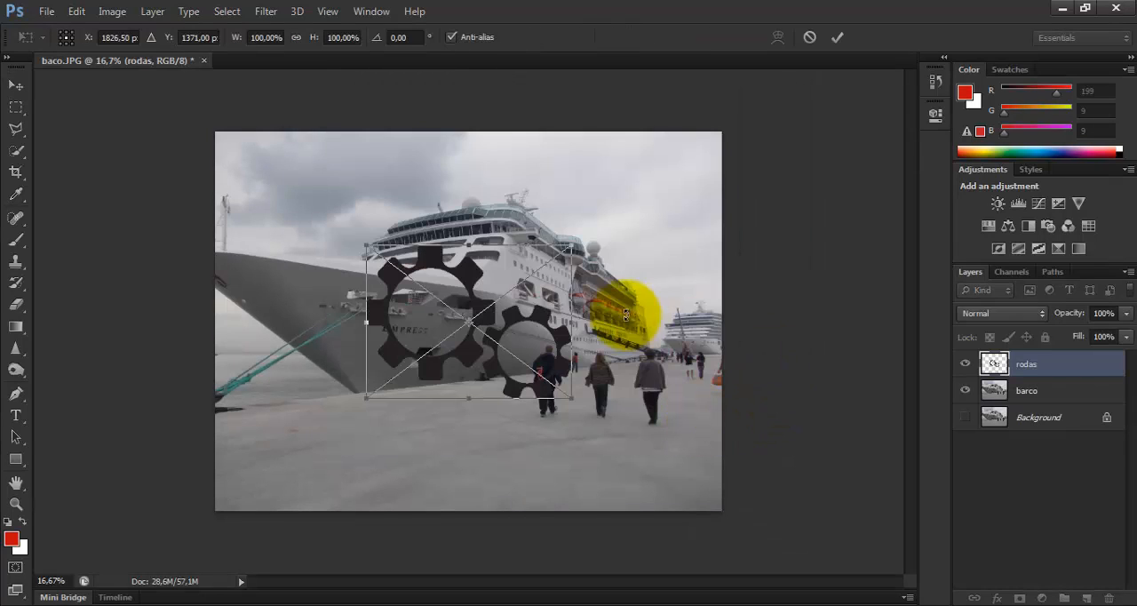
key("Return")
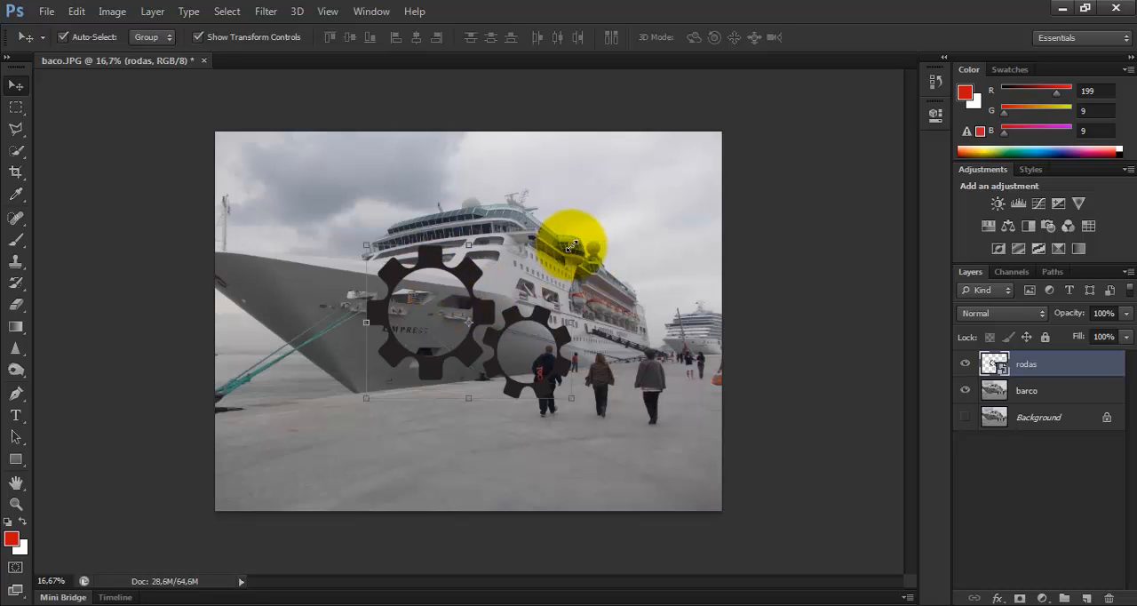
Scale the placed gears to about 66% and move them down onto the pier in front of the ship's bow
left_click_drag(571, 244, 501, 297)
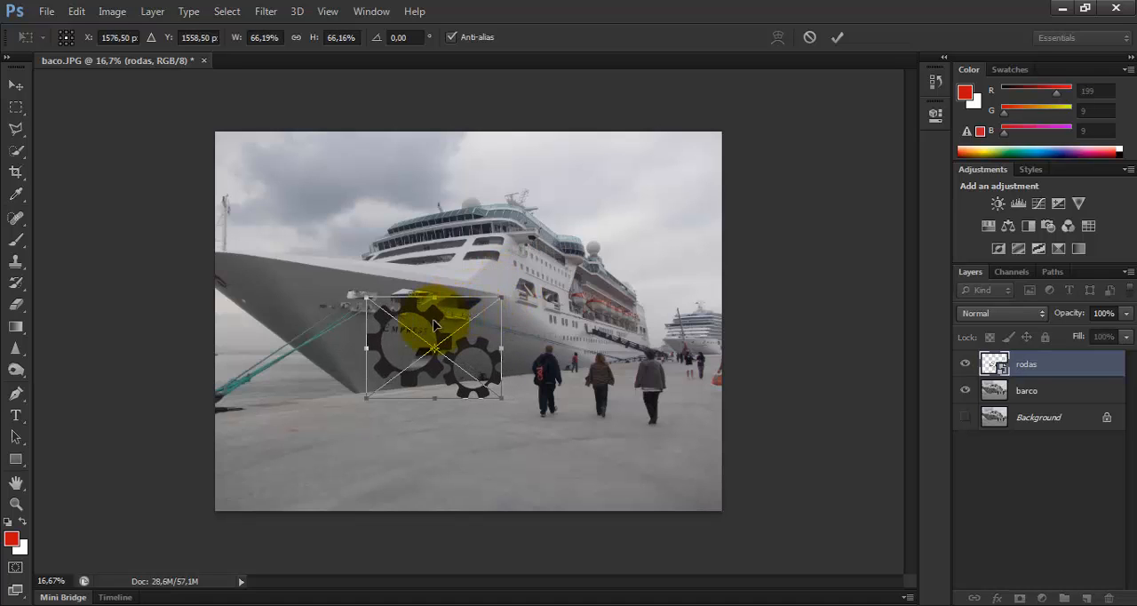
left_click_drag(428, 323, 424, 393)
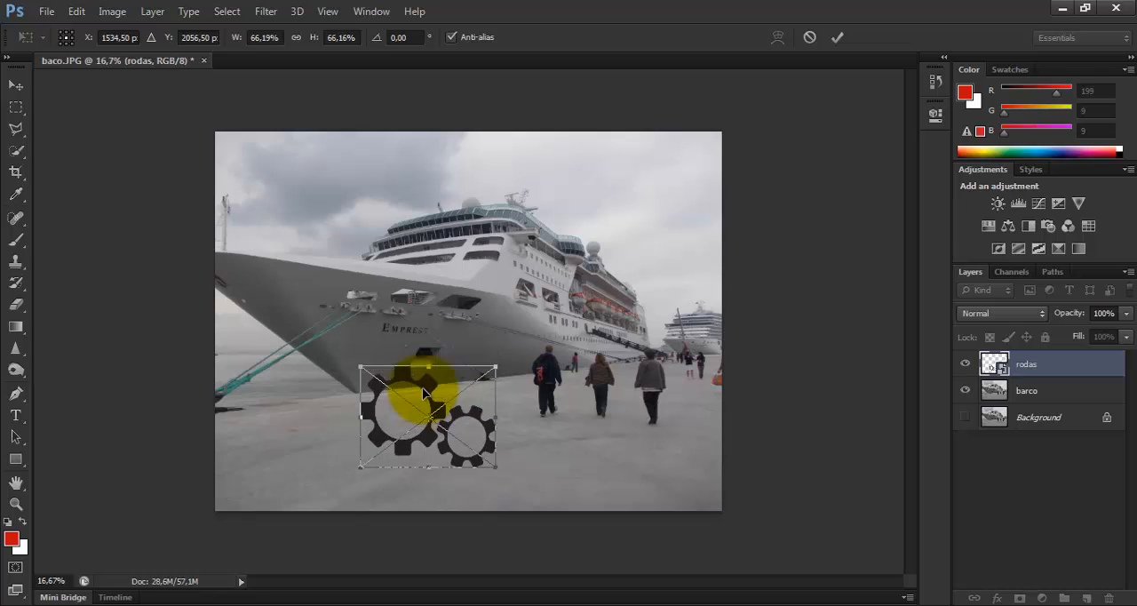
key("Return")
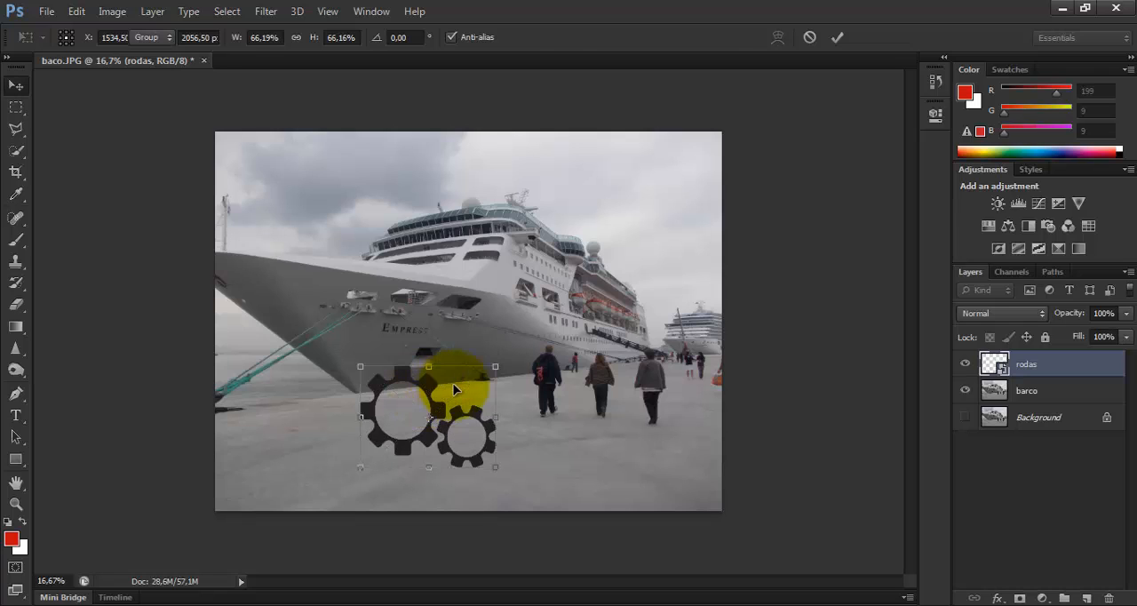
left_click(565, 397)
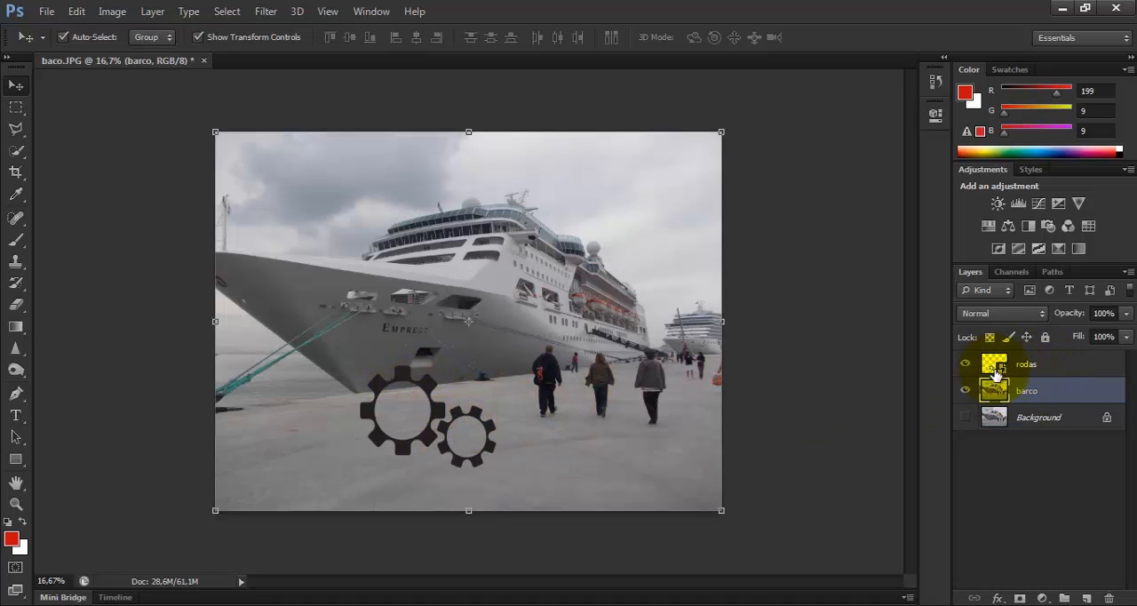
left_click(1050, 365)
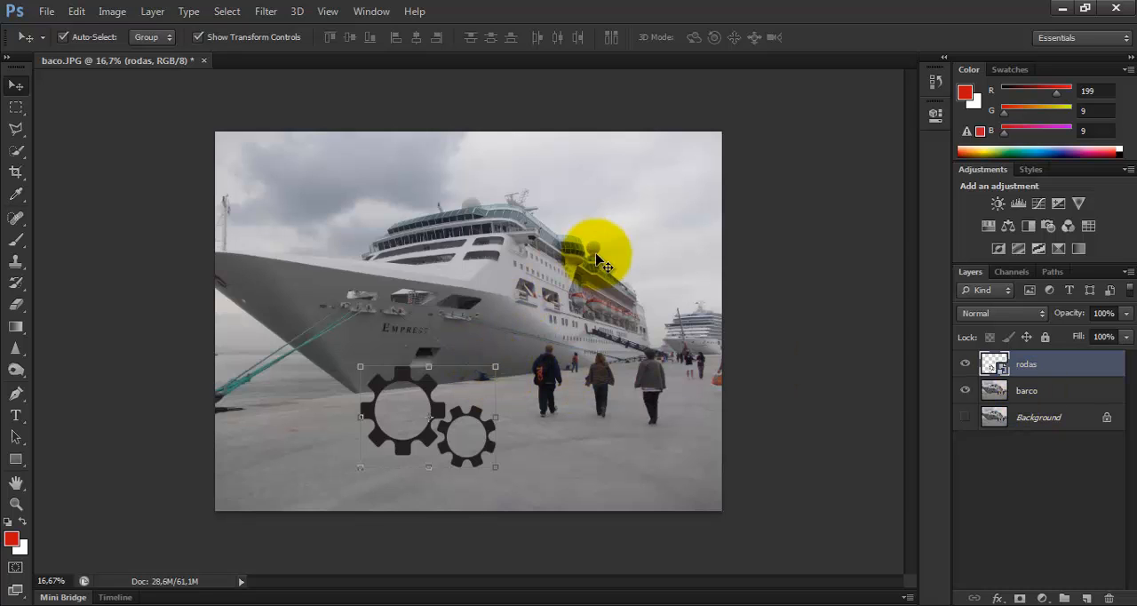
left_click(49, 12)
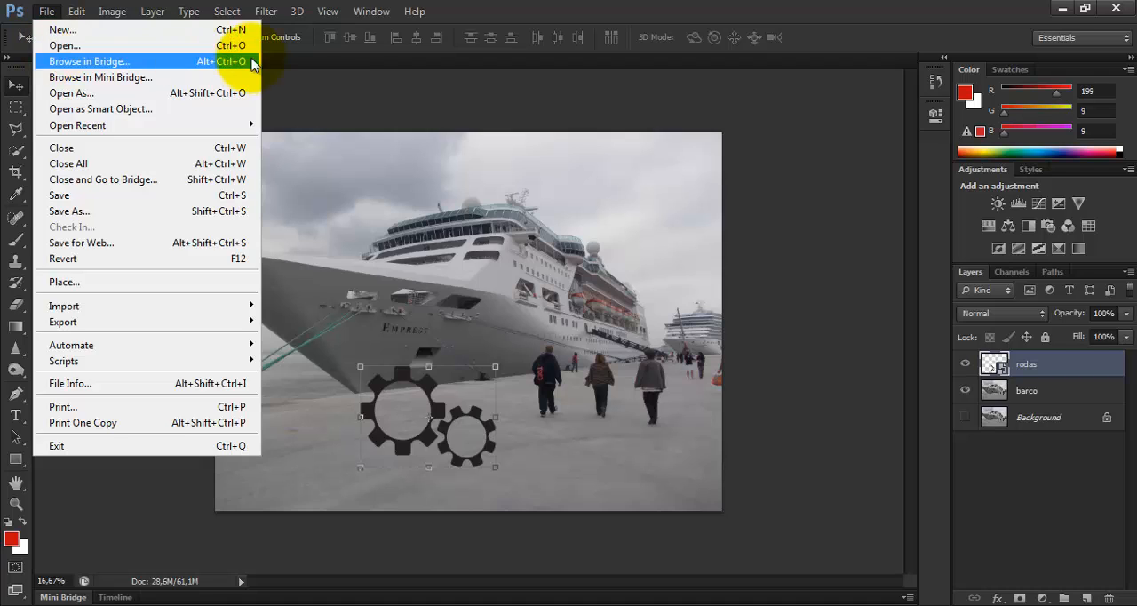
left_click(322, 79)
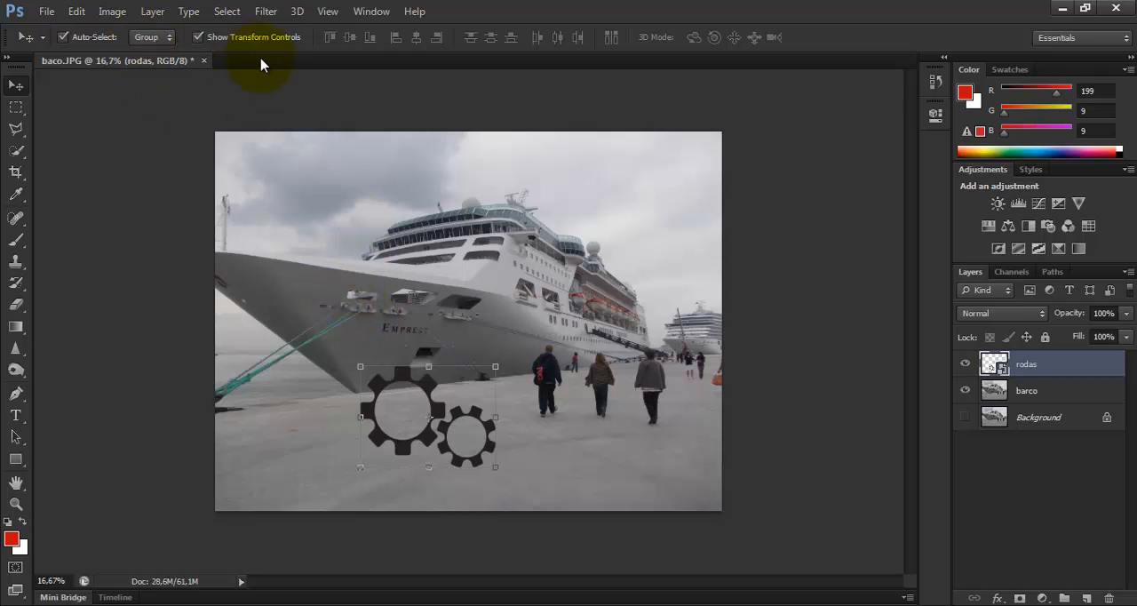
Create a text box on the pier beneath the walking people and set the font size to 36 pt
left_click(18, 417)
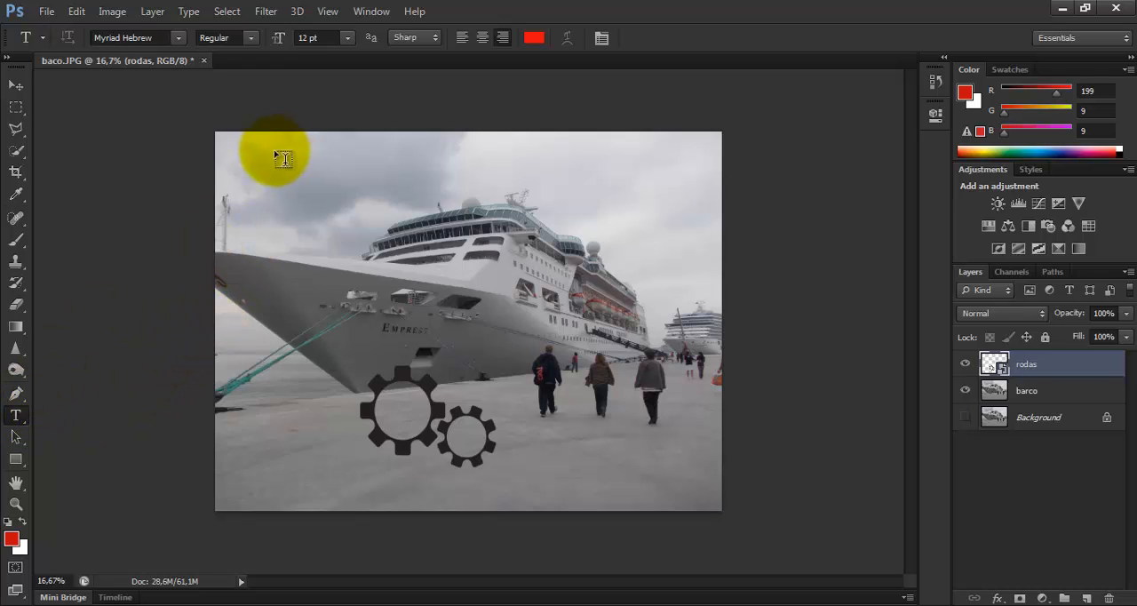
left_click_drag(542, 430, 695, 485)
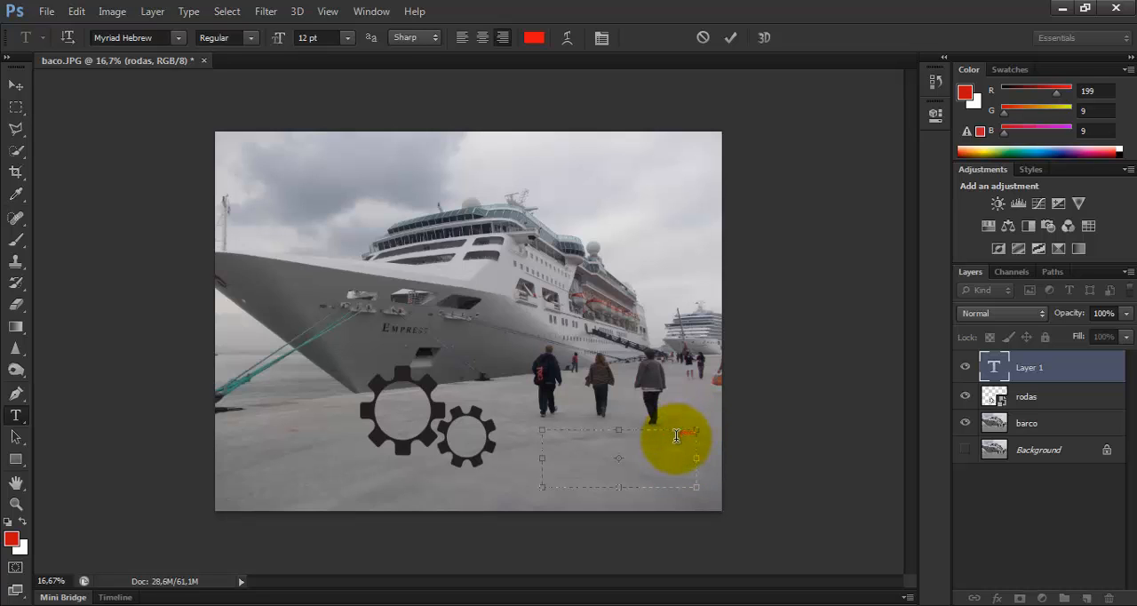
left_click(347, 38)
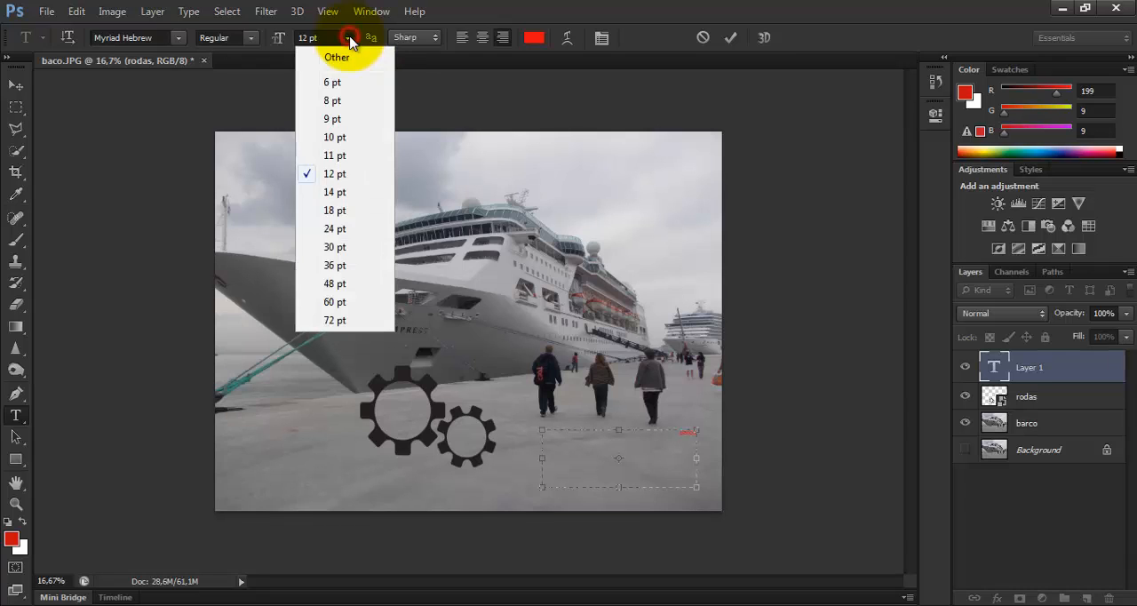
left_click(334, 265)
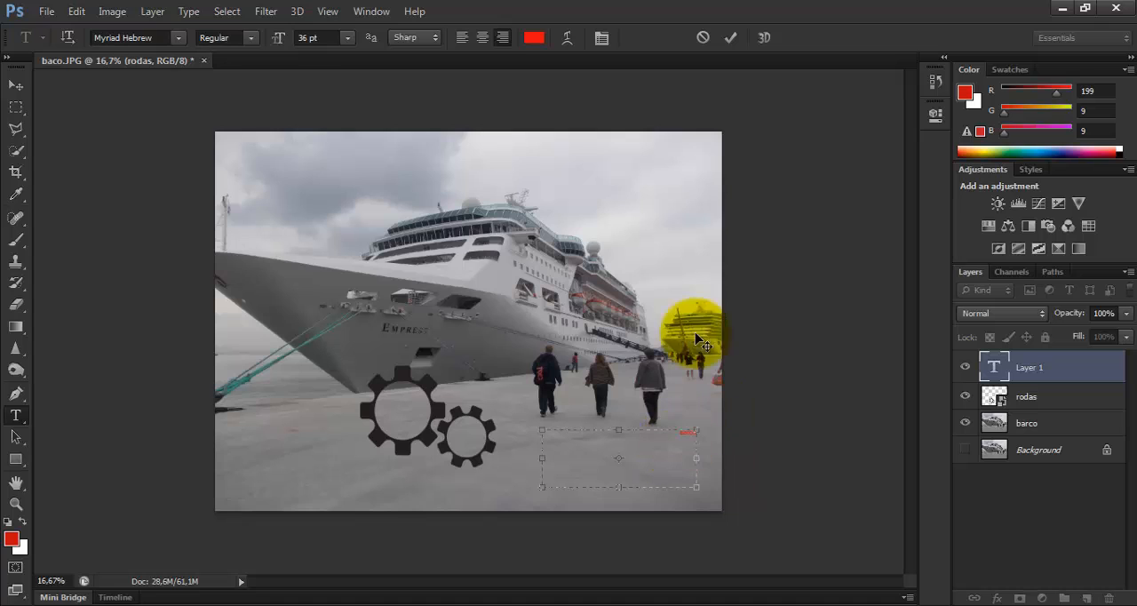
Try blue and orange as the text colour and settle on a bright red
left_click(542, 32)
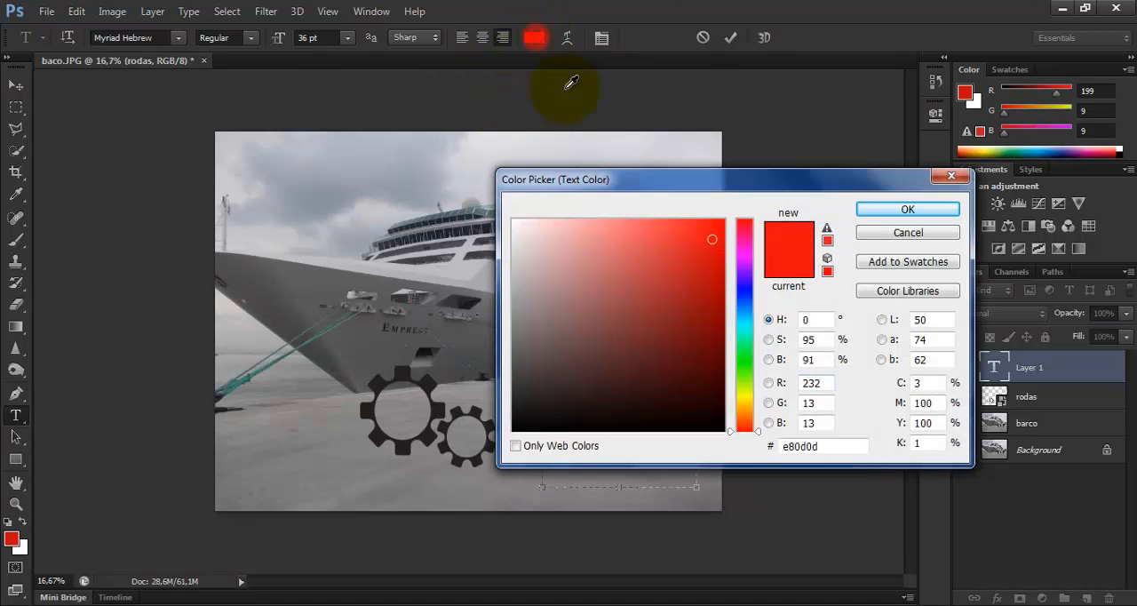
left_click(753, 291)
left_click(684, 239)
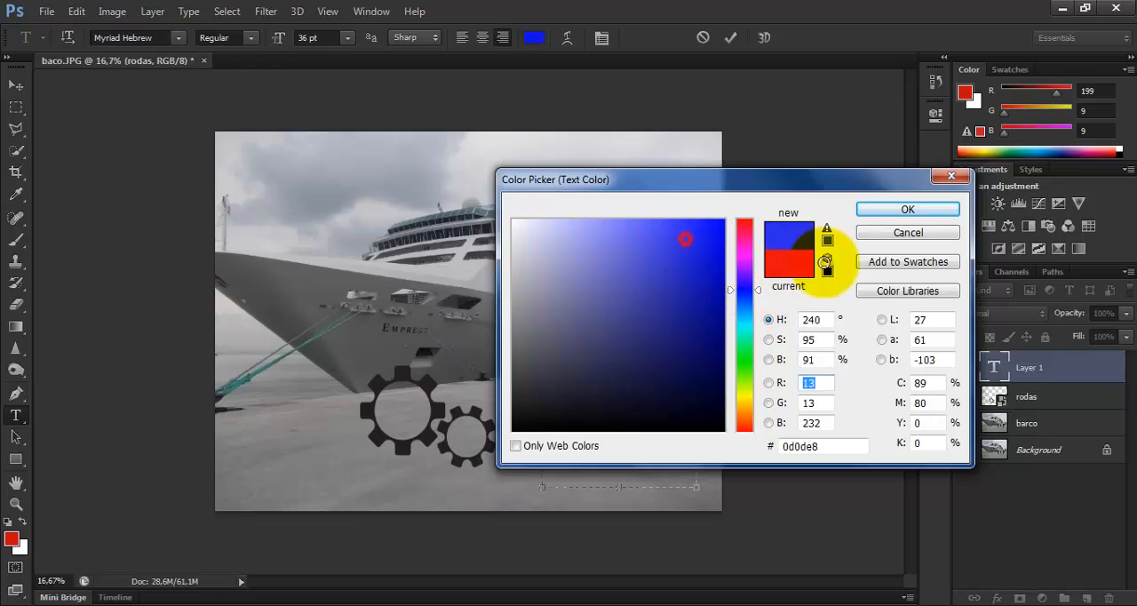
left_click(714, 255)
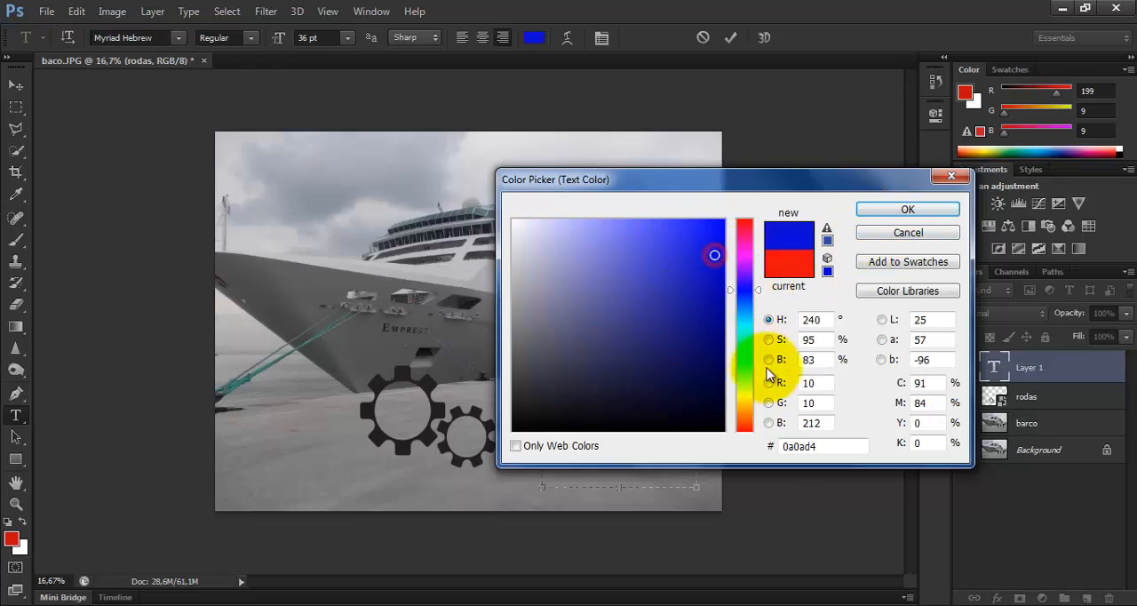
left_click(744, 423)
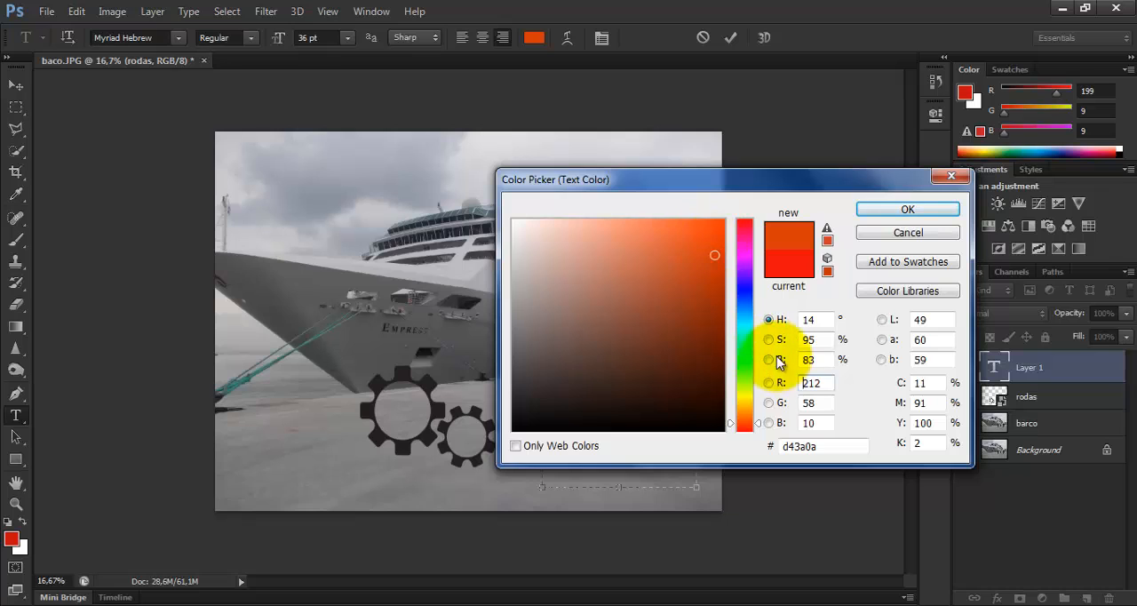
left_click(756, 424)
left_click(755, 429)
left_click(718, 228)
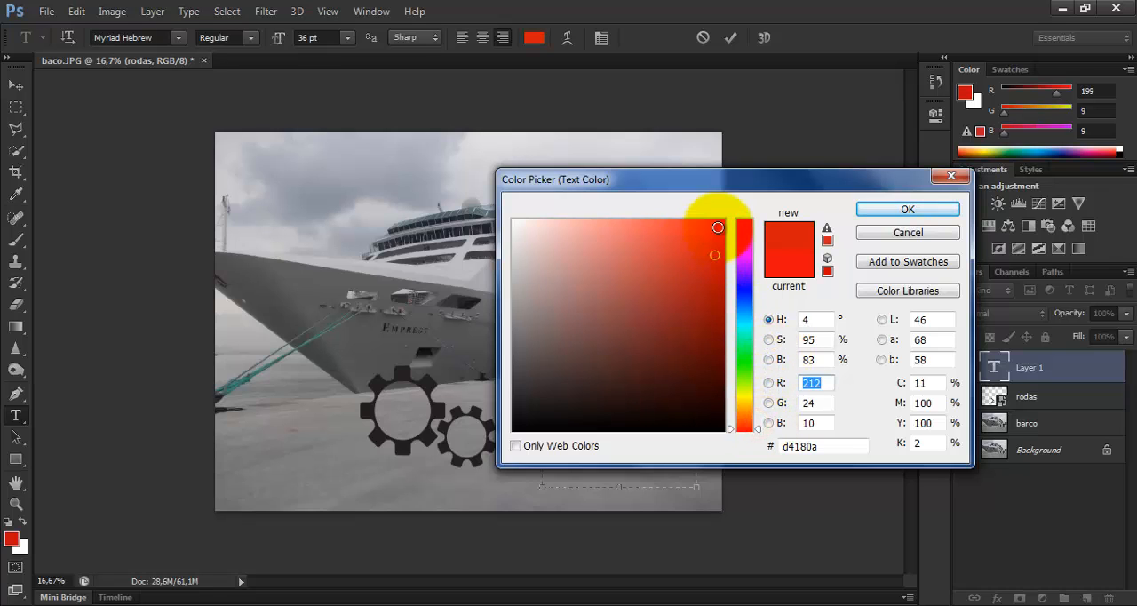
left_click(908, 210)
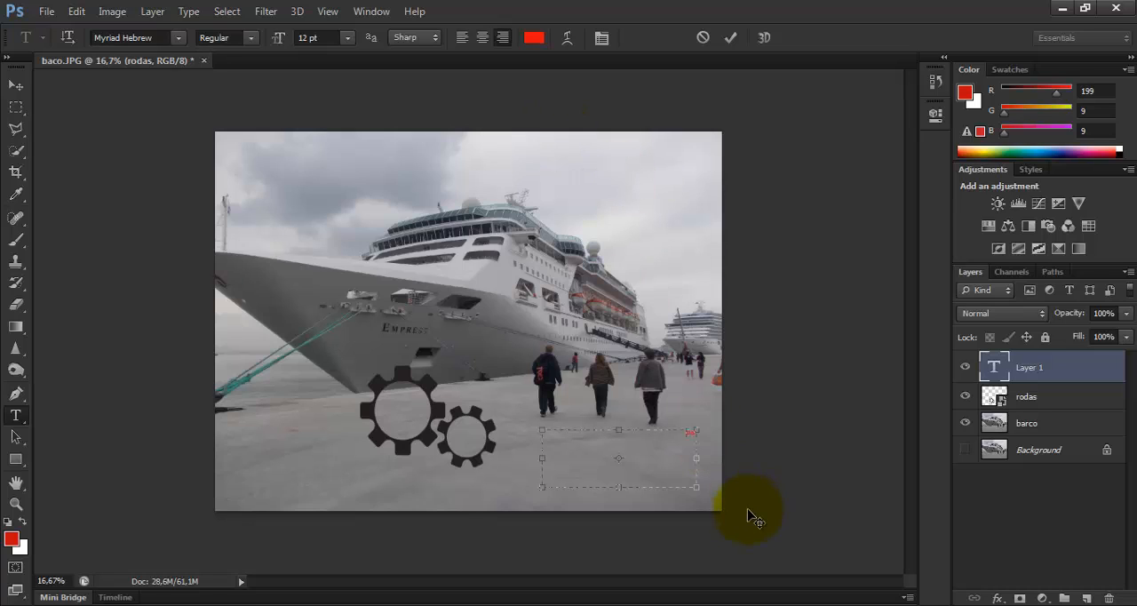
Enlarge the text Bar to 60 pt and complete the word as Barco
double_click(691, 436)
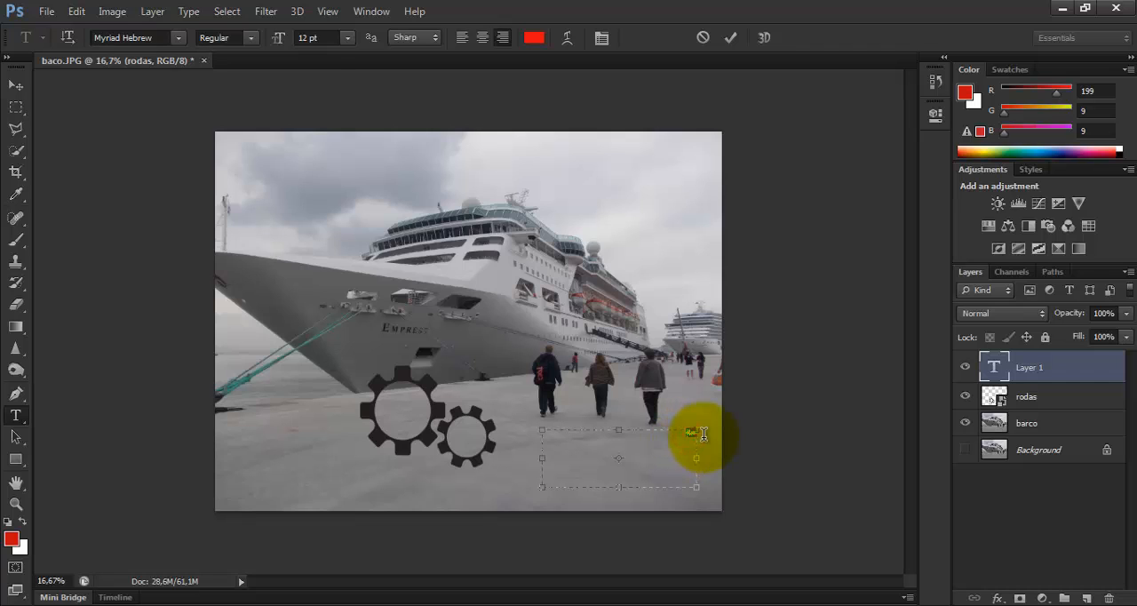
left_click(347, 38)
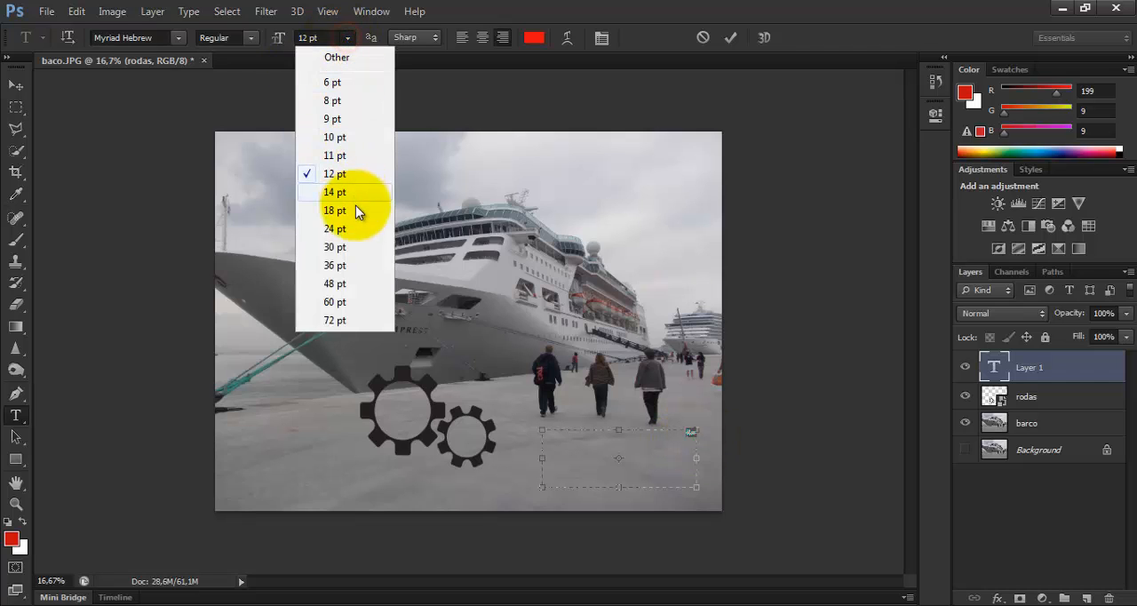
left_click(352, 264)
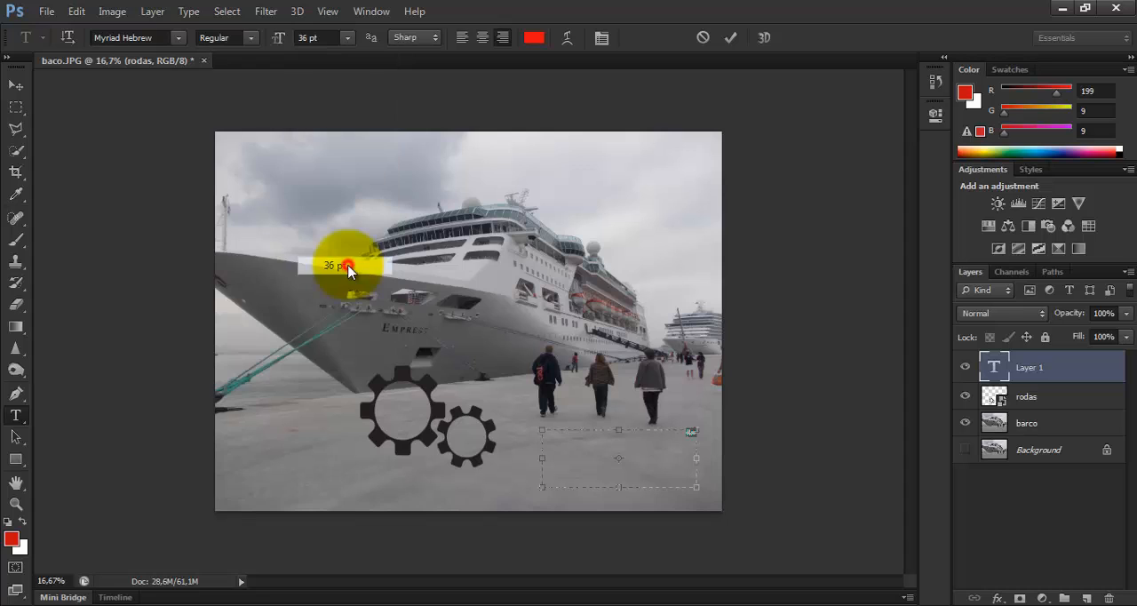
left_click(347, 39)
left_click(340, 301)
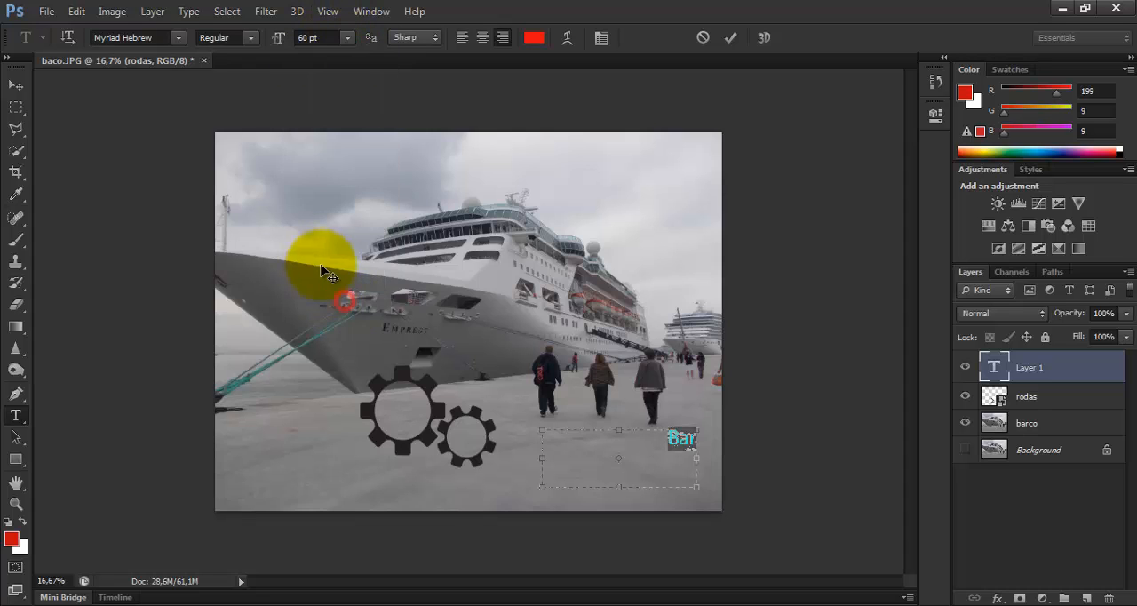
left_click(691, 455)
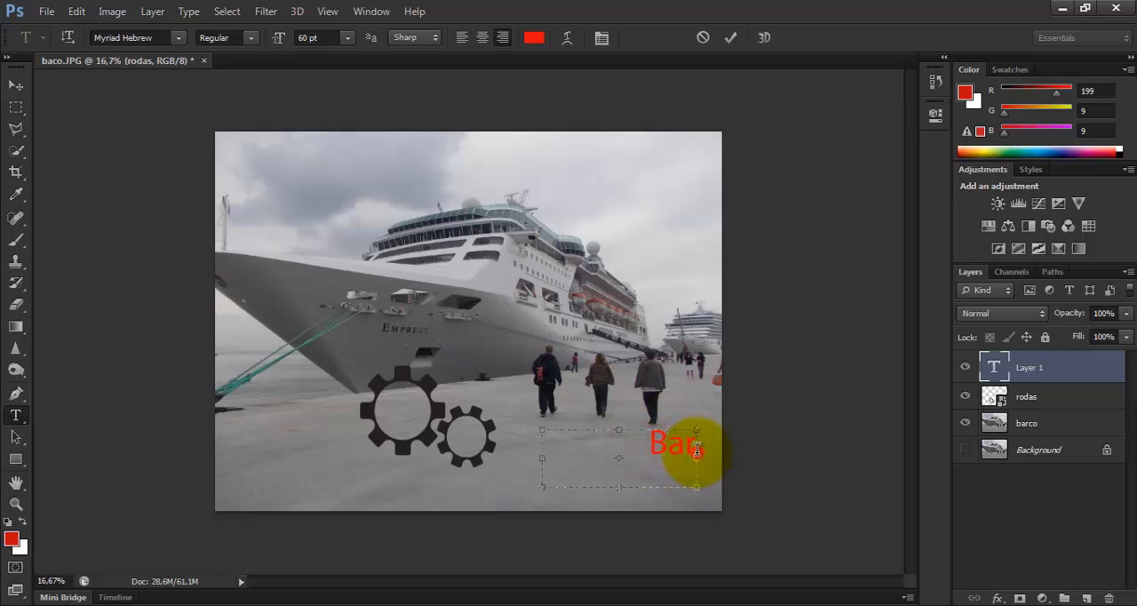
type("co")
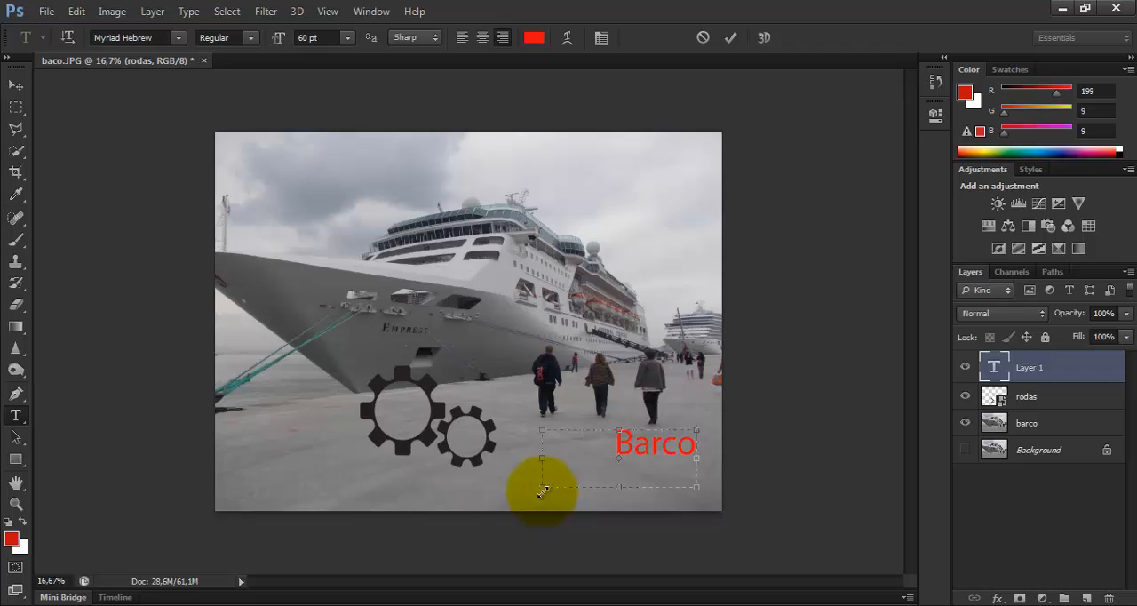
Shrink the text box to fit closely around Barco and move the text slightly down and left on the pier
left_click_drag(542, 489, 584, 479)
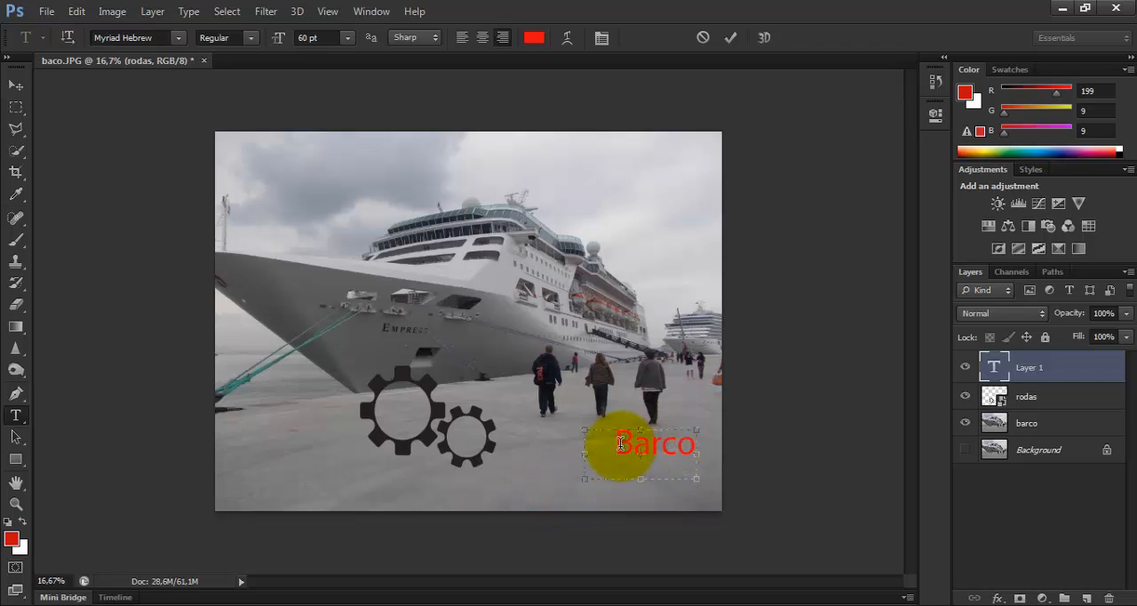
left_click_drag(620, 444, 693, 444)
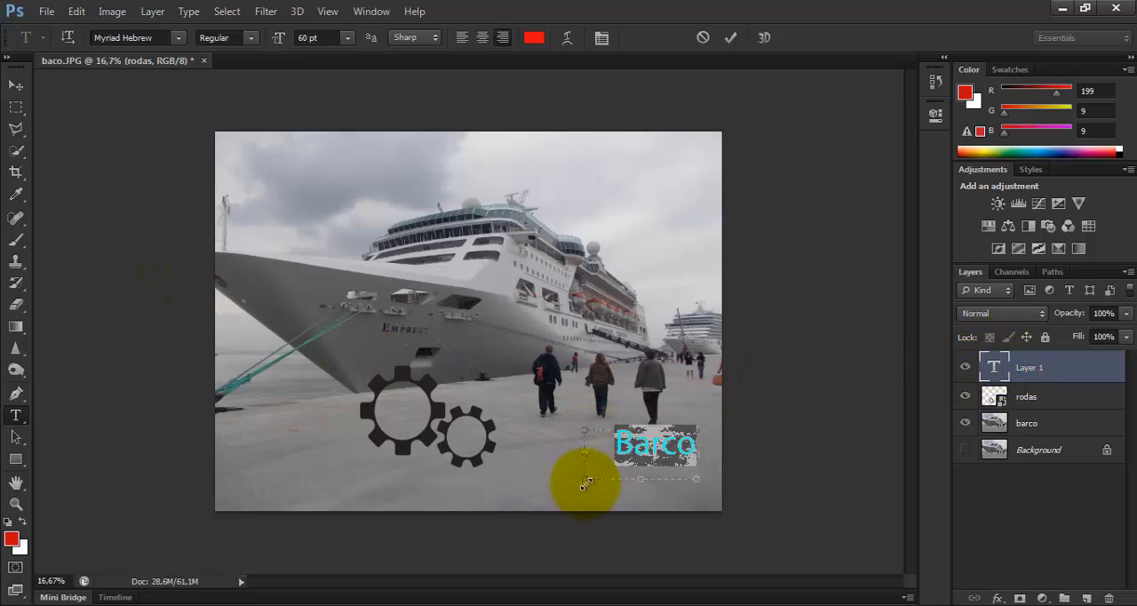
left_click_drag(584, 479, 607, 468)
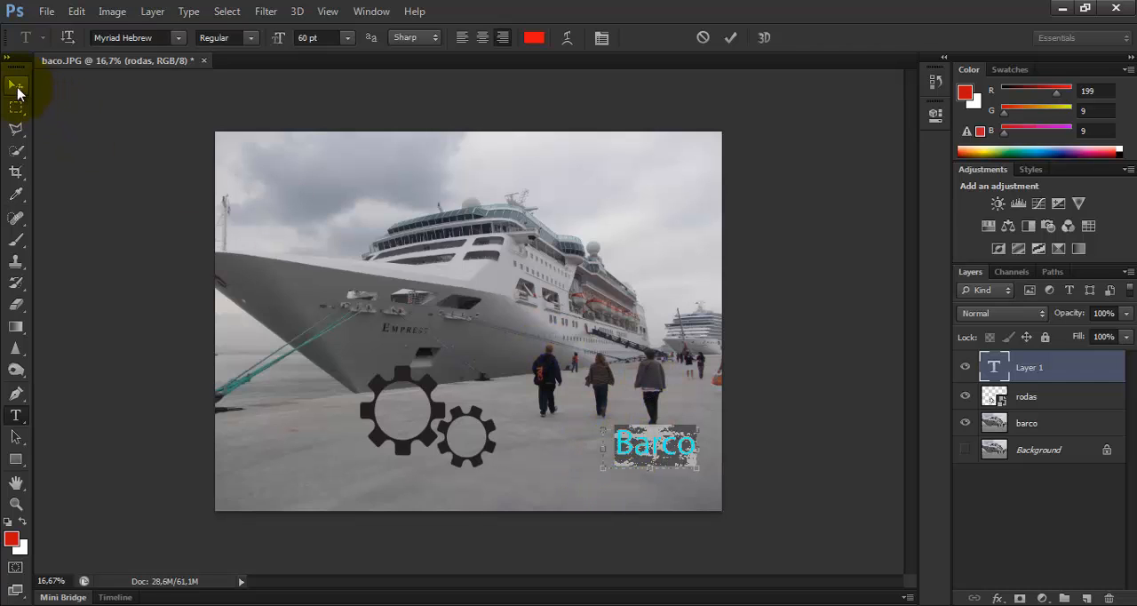
left_click(17, 88)
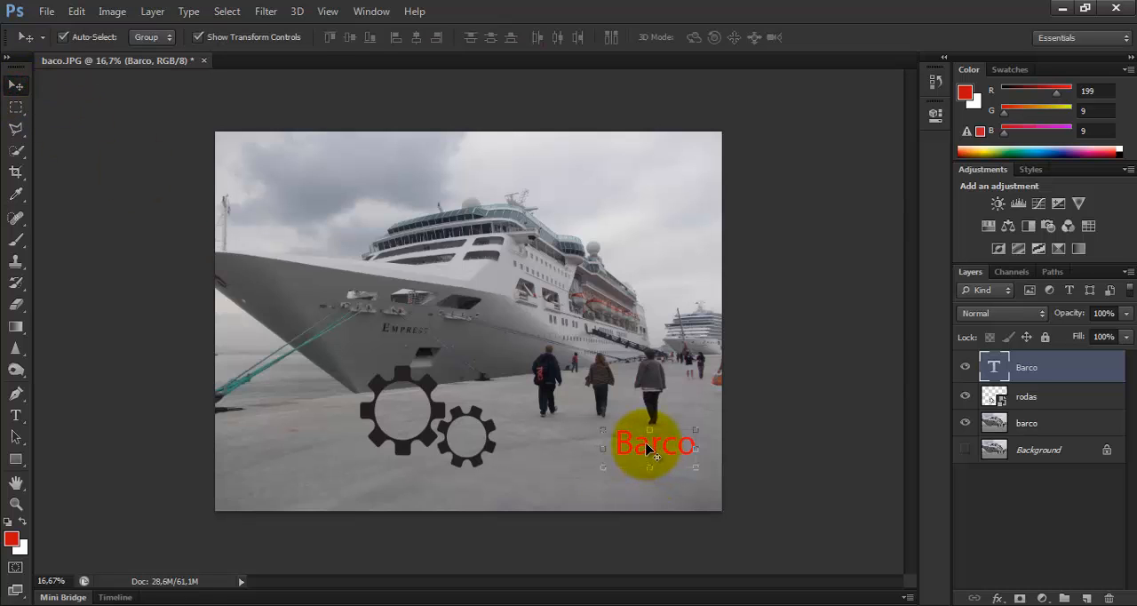
left_click_drag(649, 449, 627, 475)
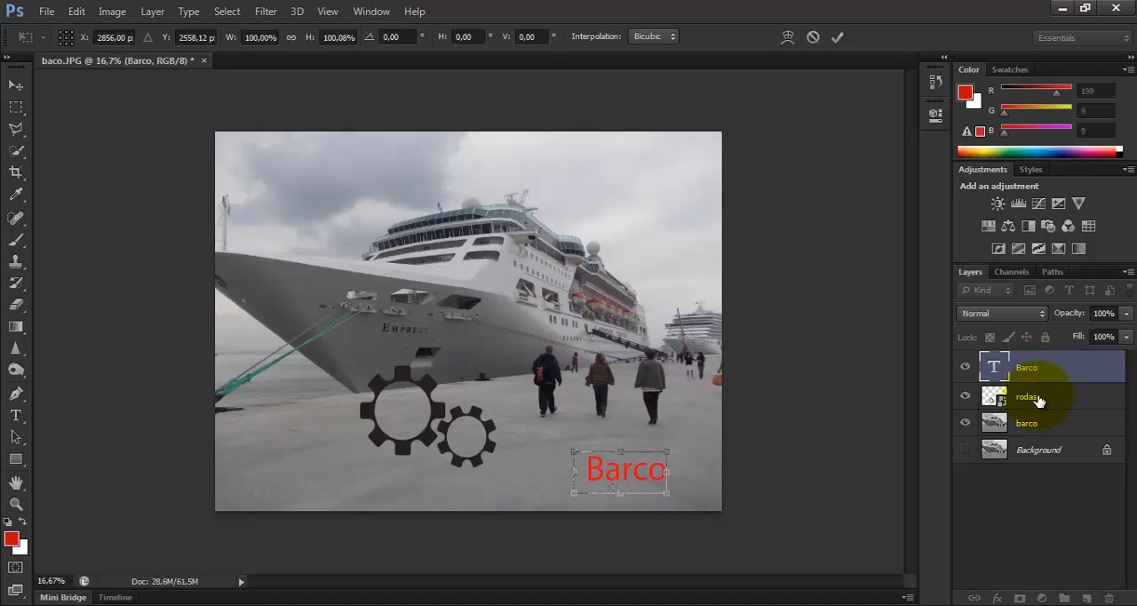
Select the rodas layer and move the gears to the lower-left corner of the photo
left_click(1038, 397)
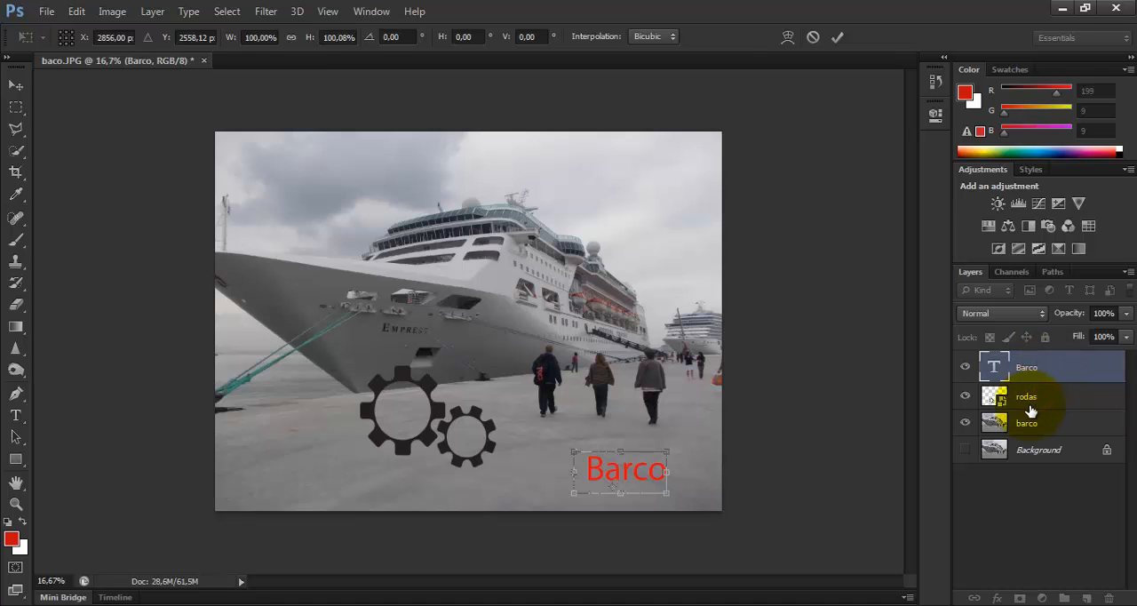
left_click(1062, 401)
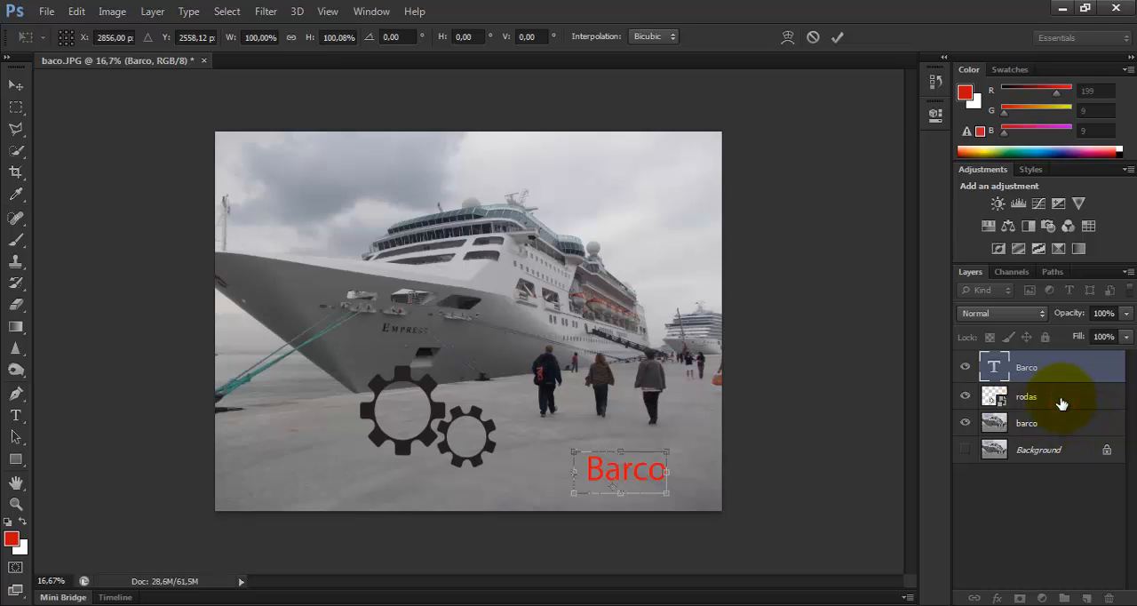
mouse_move(471, 410)
left_mouse_down()
mouse_move(435, 437)
mouse_move(427, 428)
mouse_move(468, 425)
mouse_move(501, 405)
mouse_move(471, 419)
left_mouse_up()
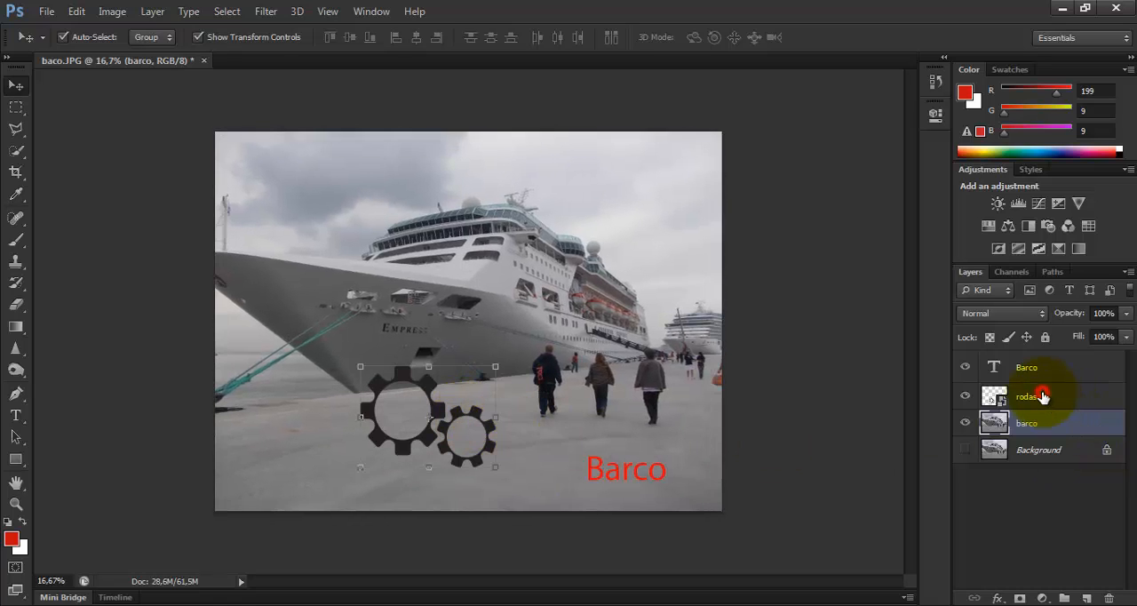
left_click(990, 395)
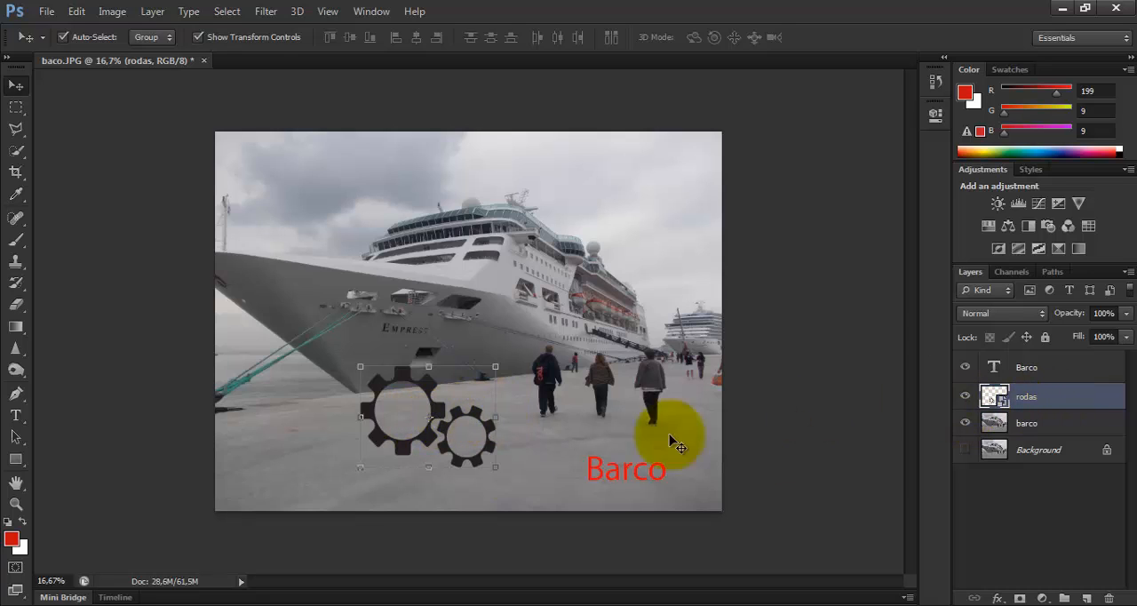
left_click_drag(440, 413, 301, 447)
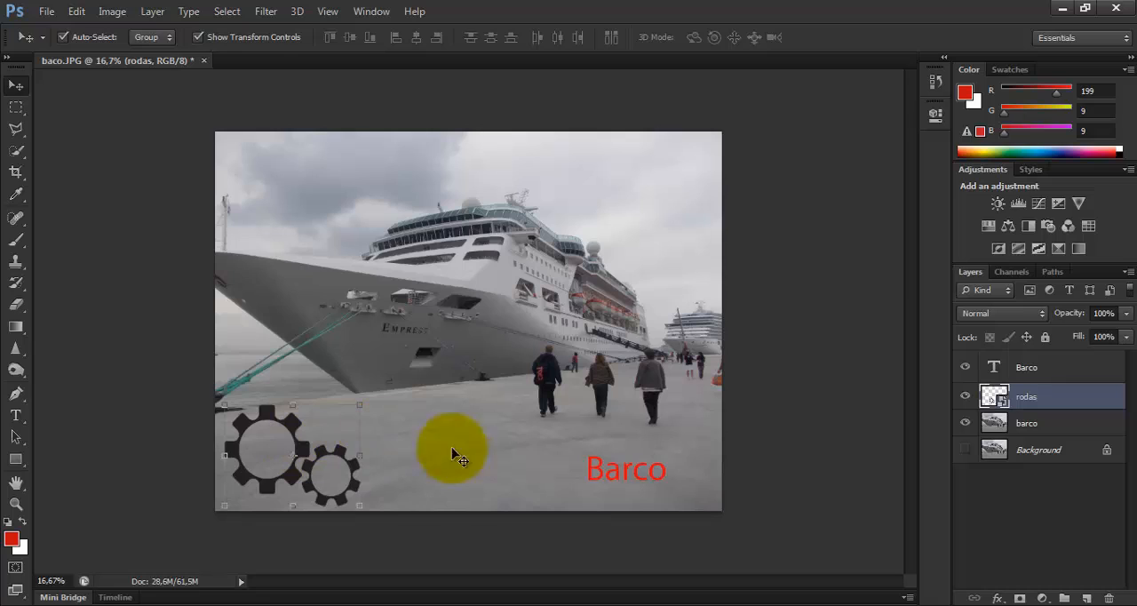
Draw a rectangle shape of about 756 × 480 px in the sky above the ship's bow, on top of the Barco layer
left_click(1053, 374)
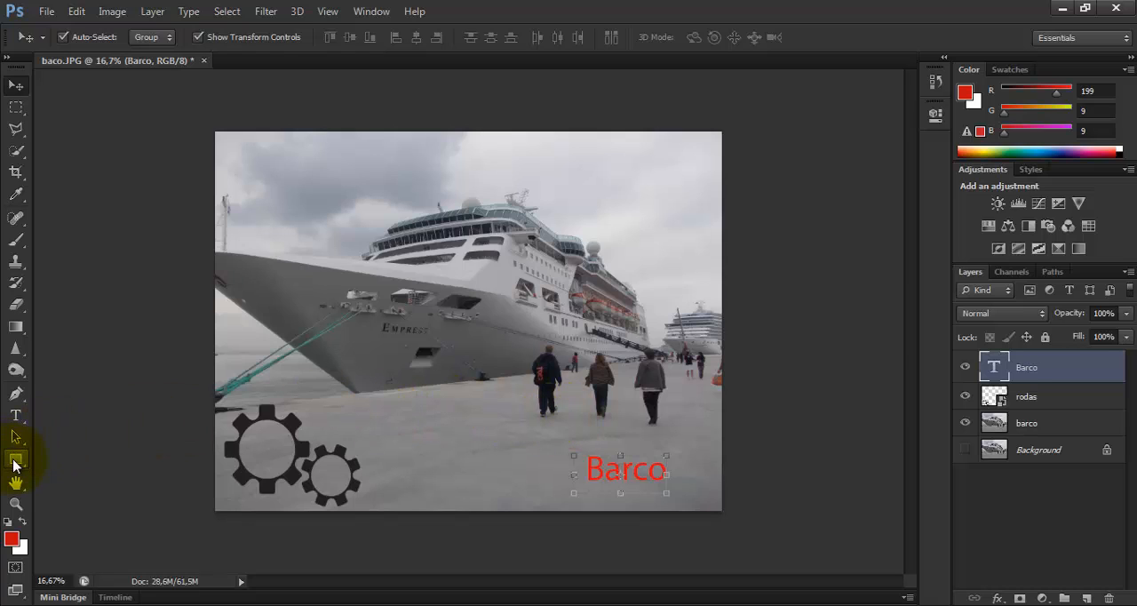
left_click(14, 462)
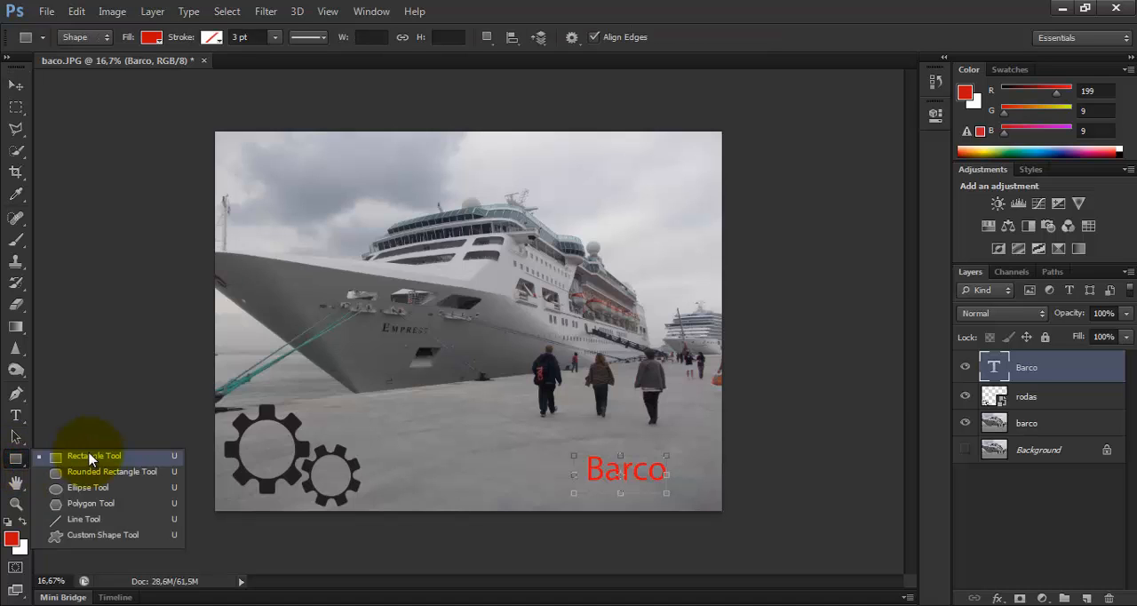
left_click(89, 456)
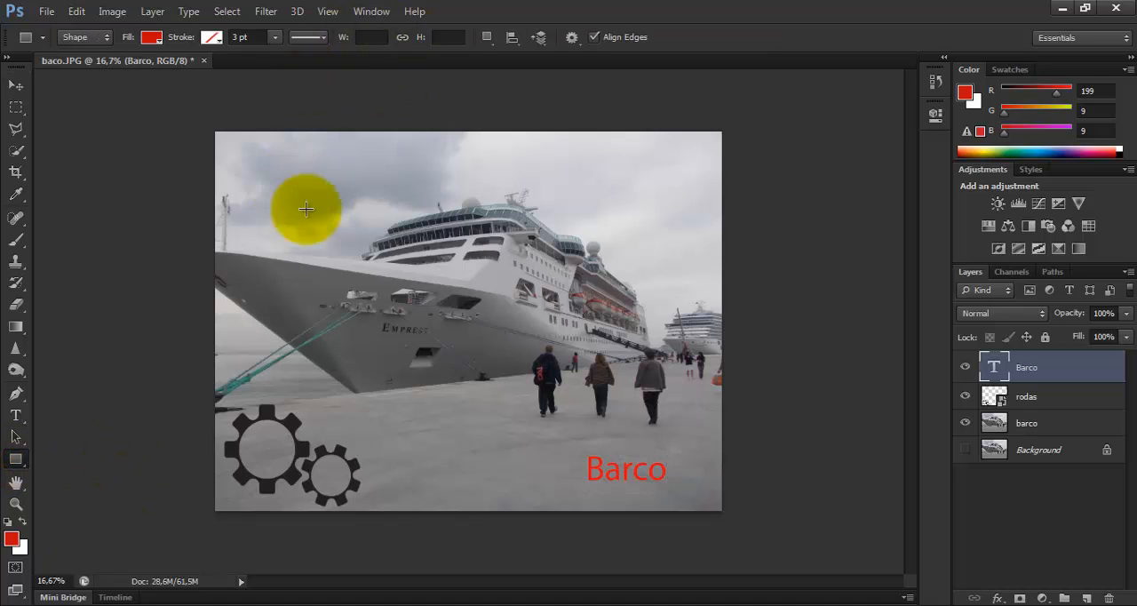
left_click_drag(262, 159, 367, 225)
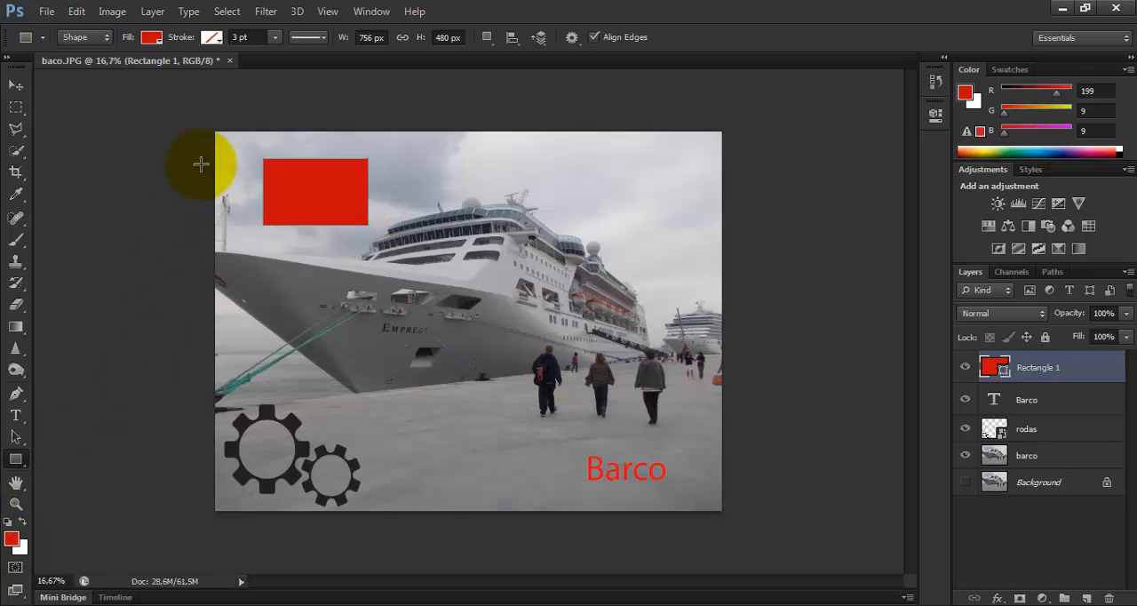
Give the rectangle a teal fill and a yellow stroke
left_click(150, 39)
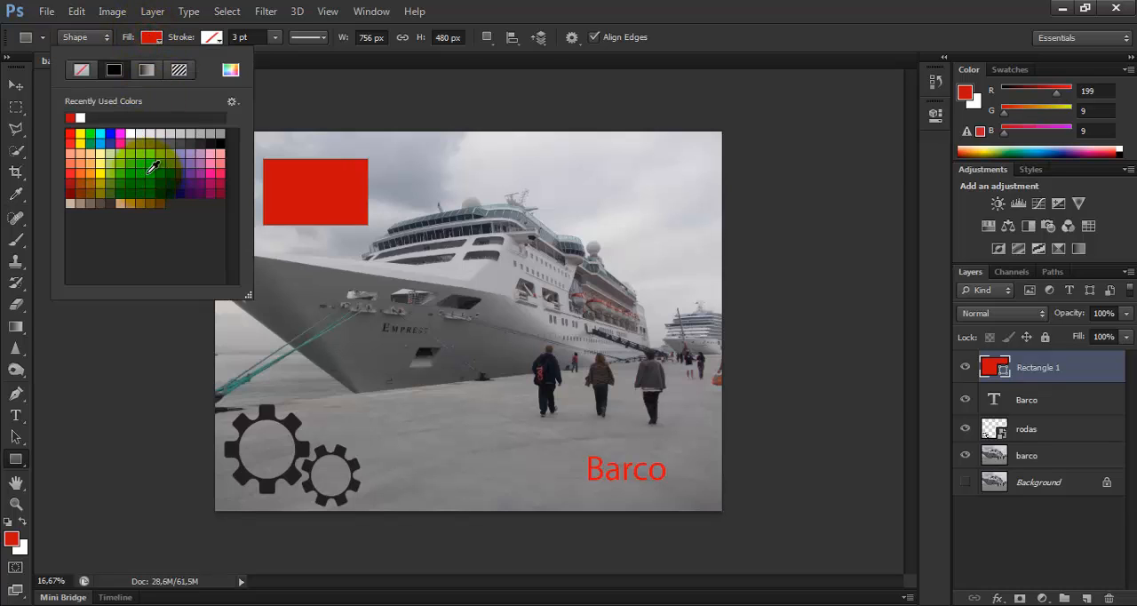
left_click(145, 172)
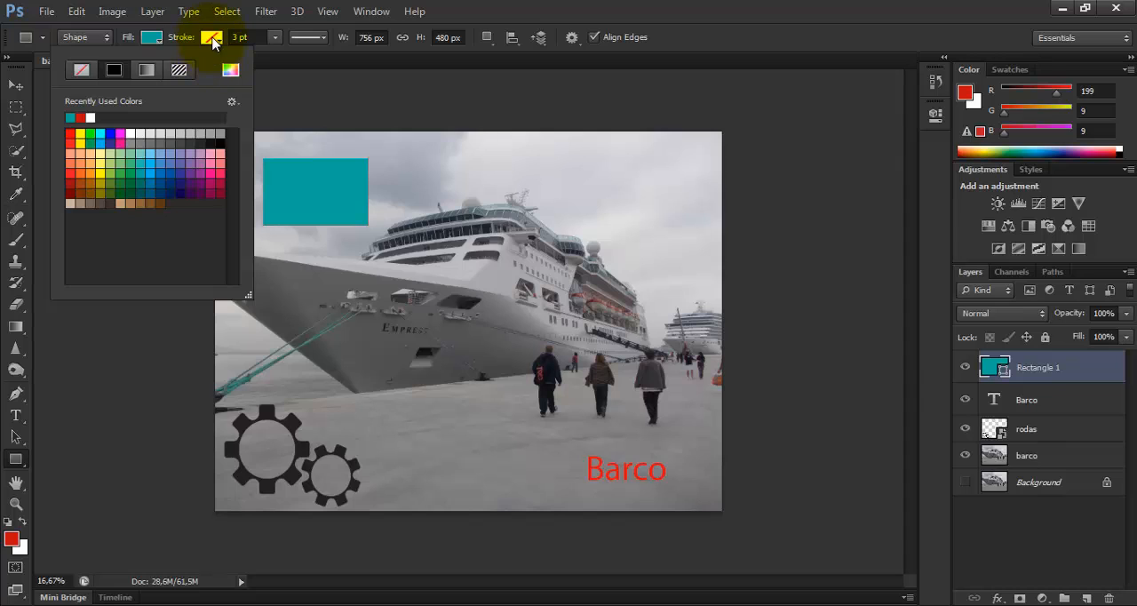
left_click(212, 38)
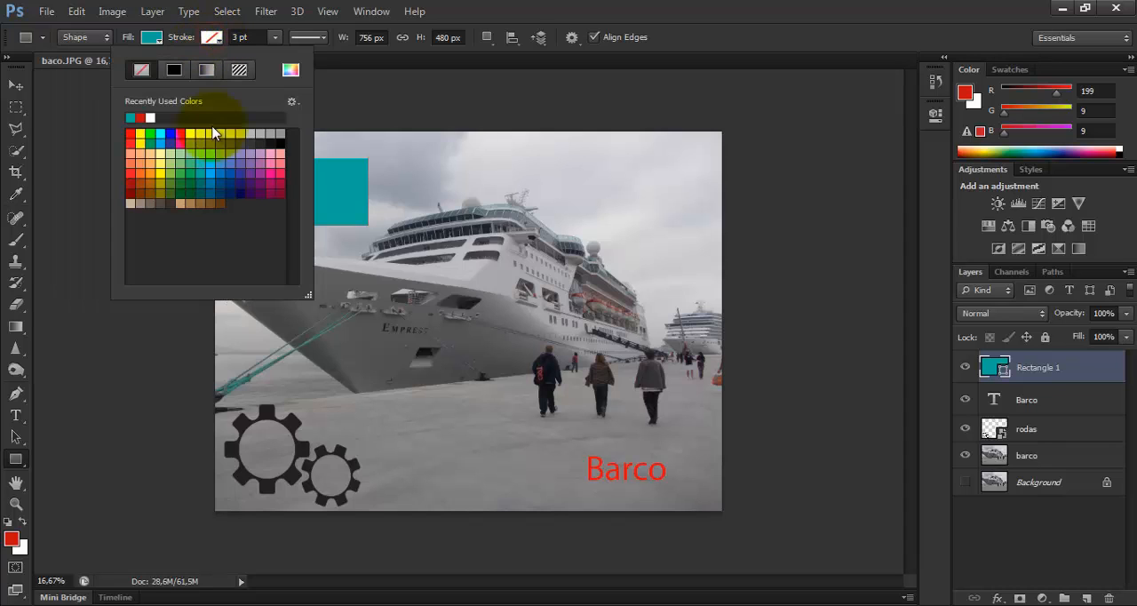
left_click(138, 137)
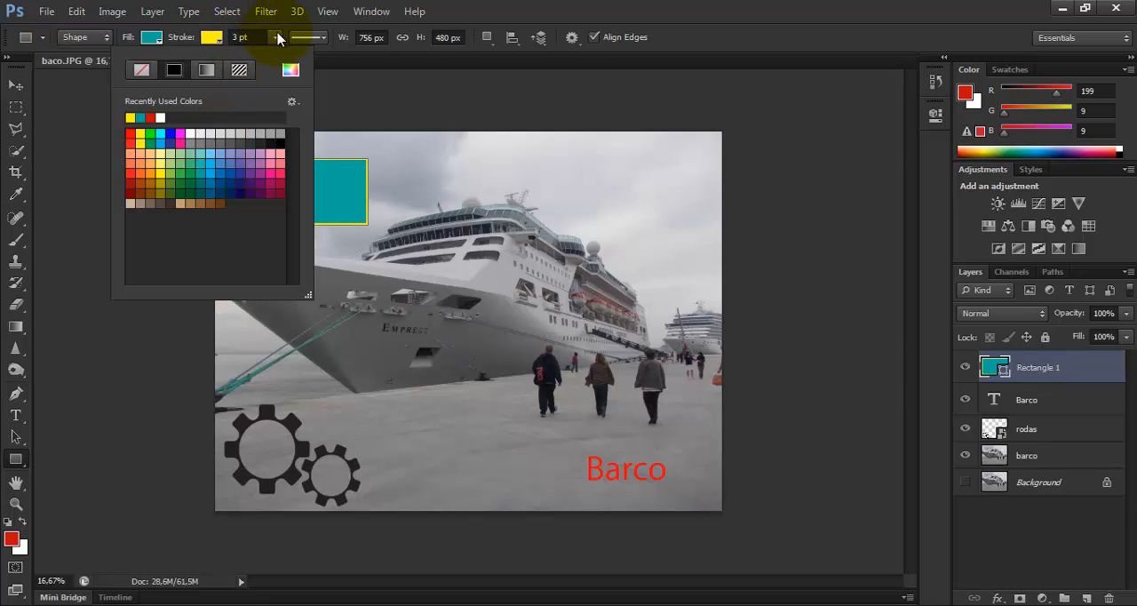
Set the rectangle's stroke width to 0 pt and look over the available stroke line styles
left_click(278, 38)
left_click(276, 37)
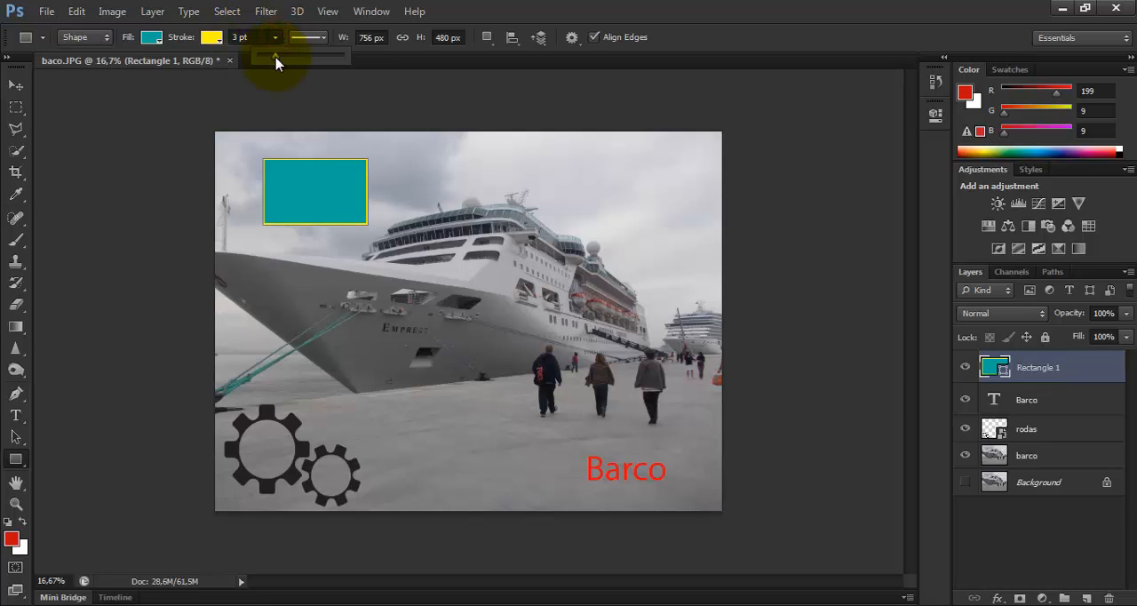
mouse_move(276, 59)
left_mouse_down()
mouse_move(286, 60)
mouse_move(276, 63)
left_mouse_up()
left_click(258, 37)
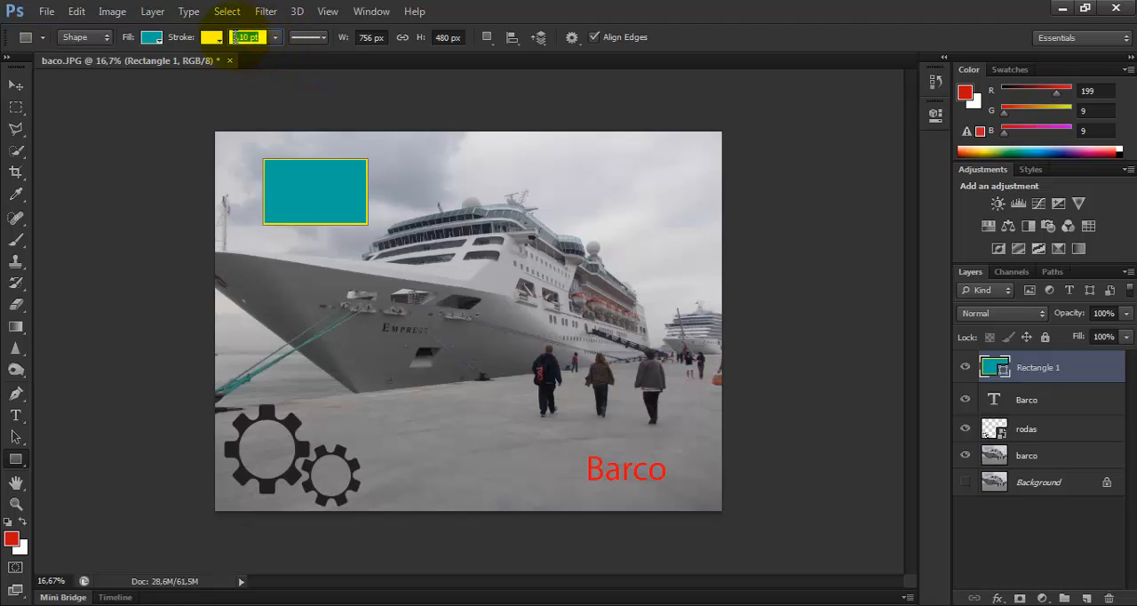
key("BackSpace")
type("0")
left_click(321, 39)
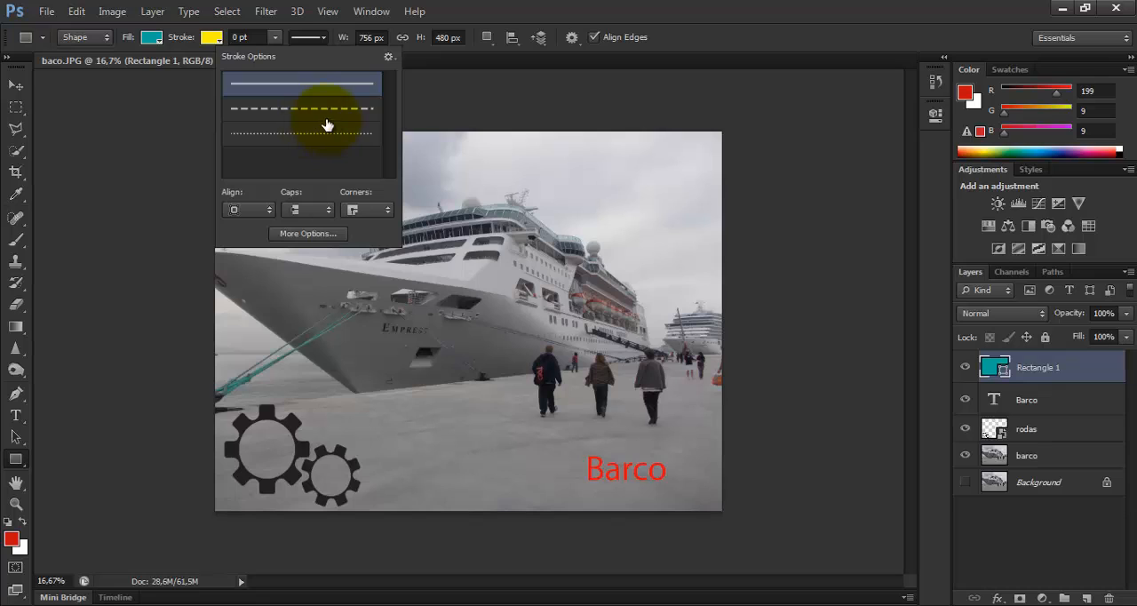
left_click(477, 11)
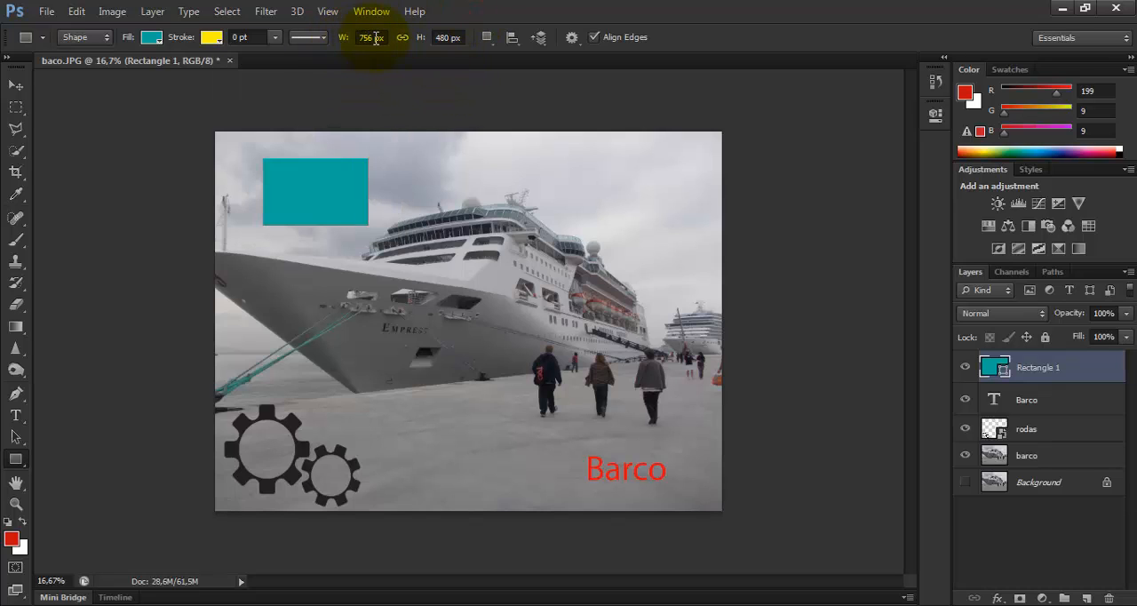
Set the rectangle's width to 500 px
double_click(372, 37)
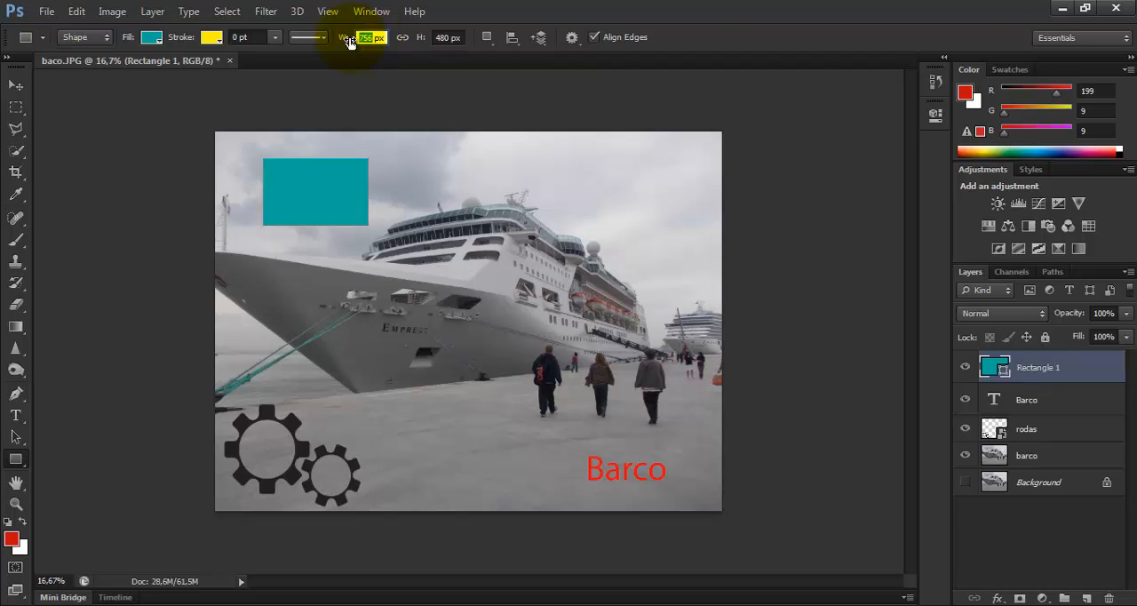
left_click(527, 7)
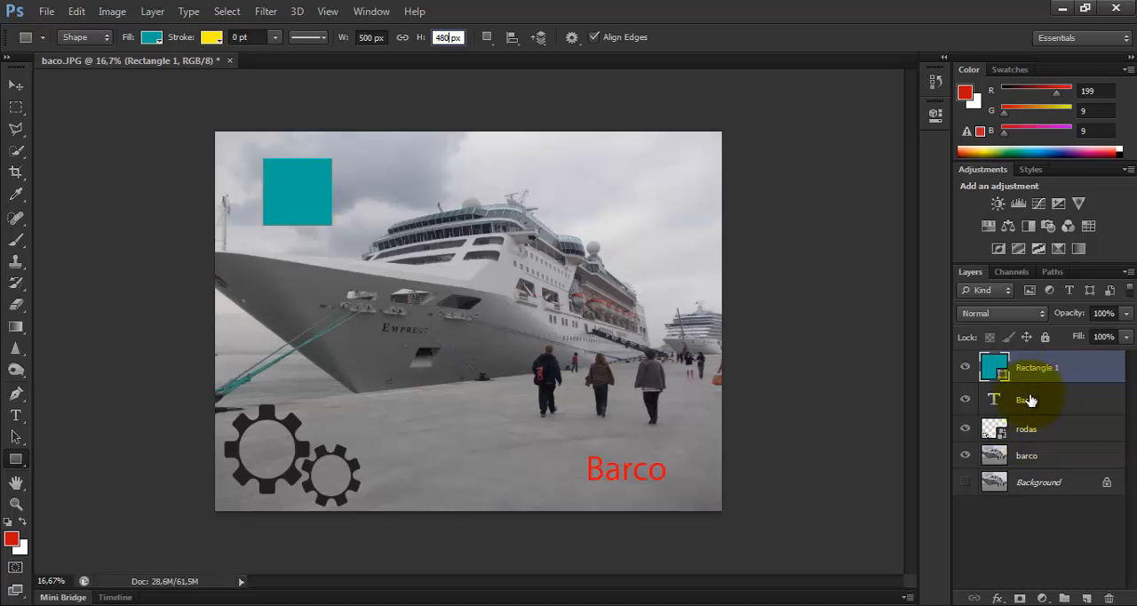
Go through the layers by selecting barco, rodas, the Barco text and Rectangle 1 in turn
left_click(1028, 457)
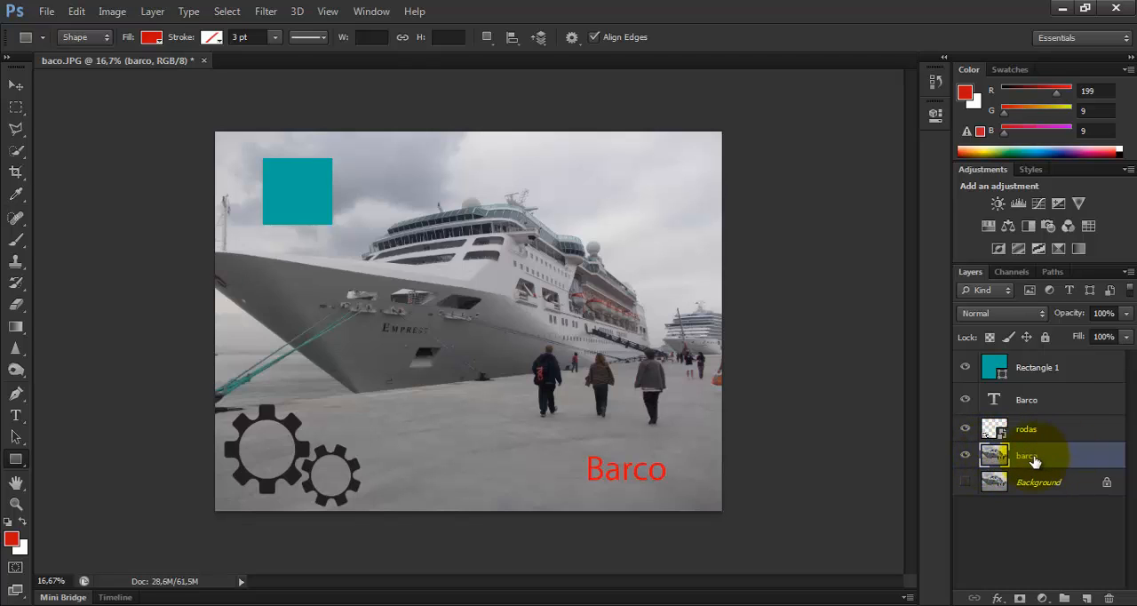
left_click(1041, 435)
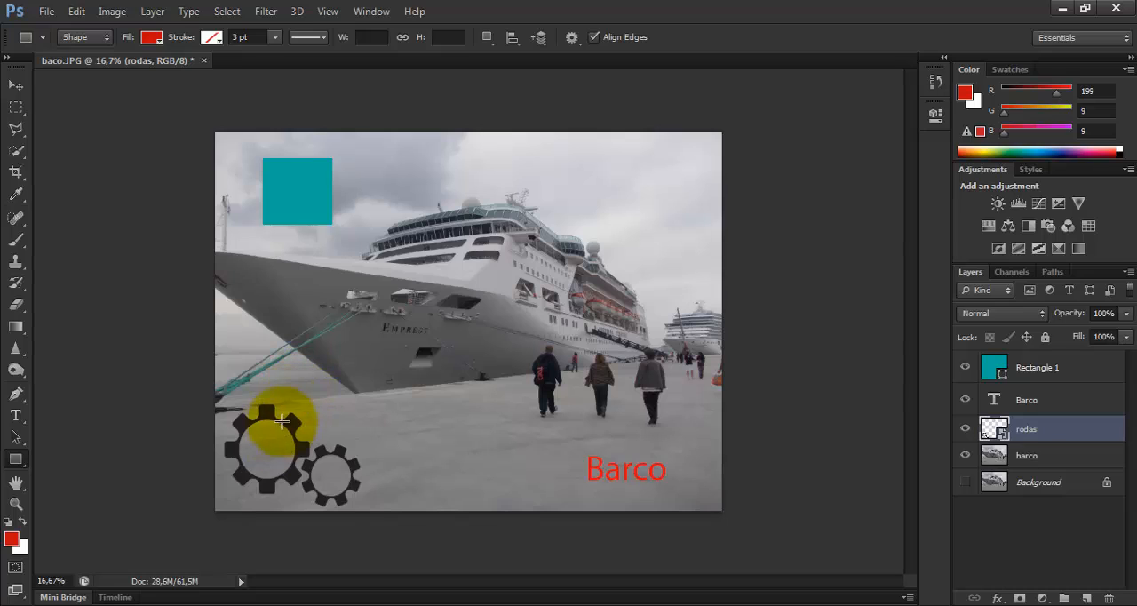
left_click(1043, 400)
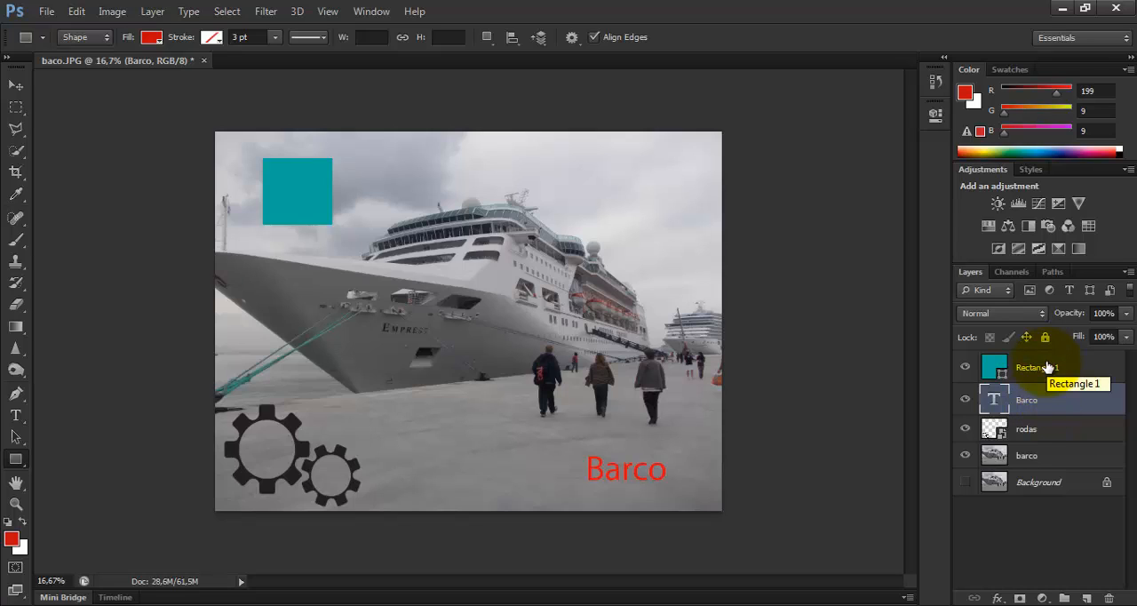
left_click(1048, 366)
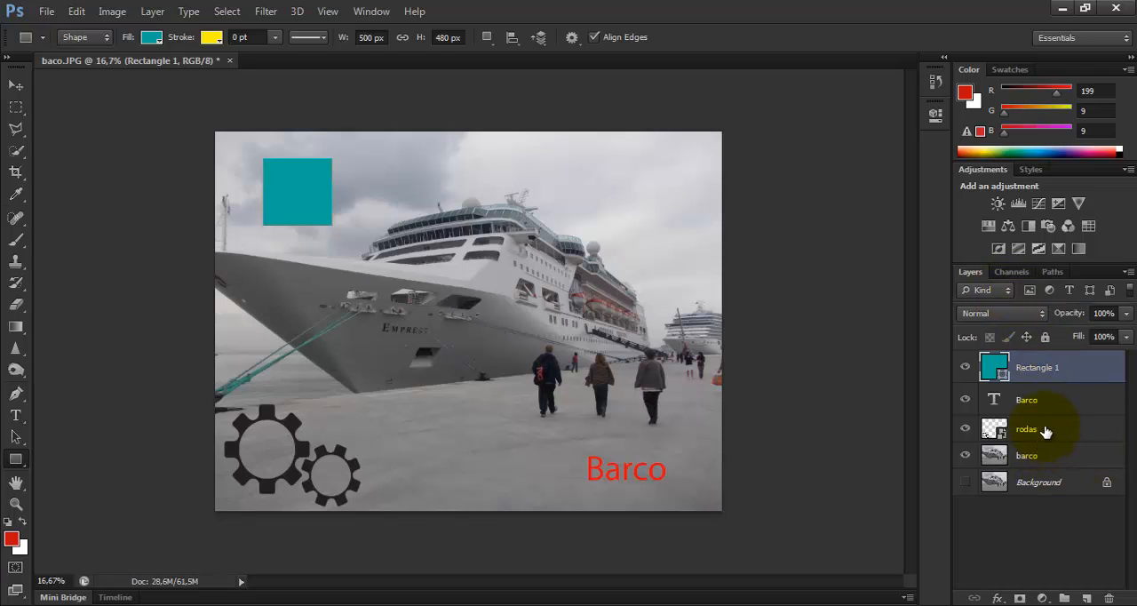
left_click(1111, 430)
key("h")
double_click(1111, 430)
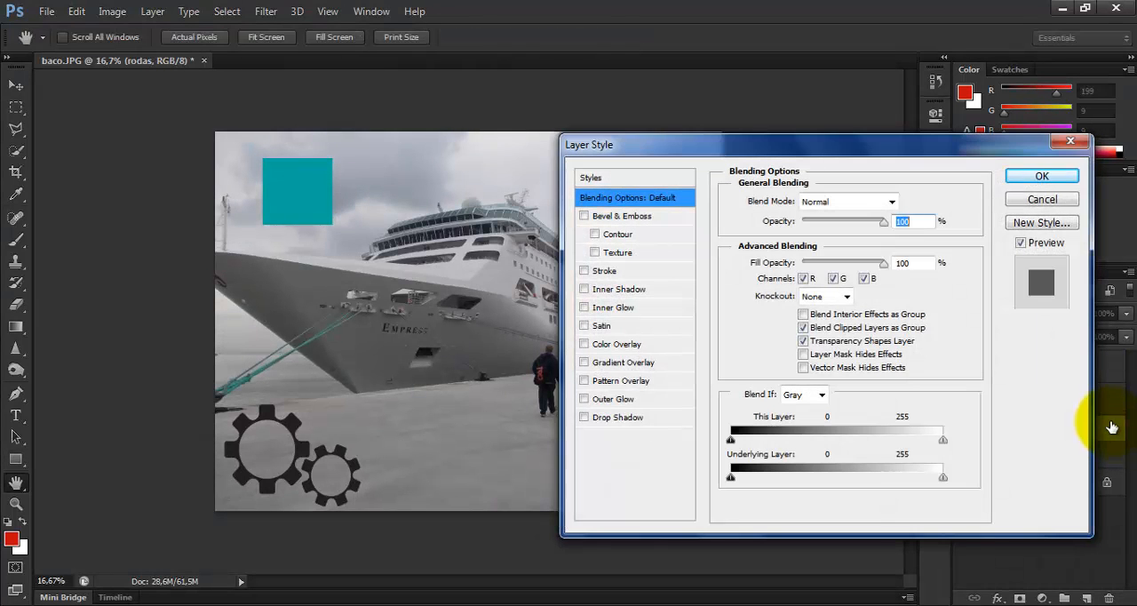
left_click(1070, 142)
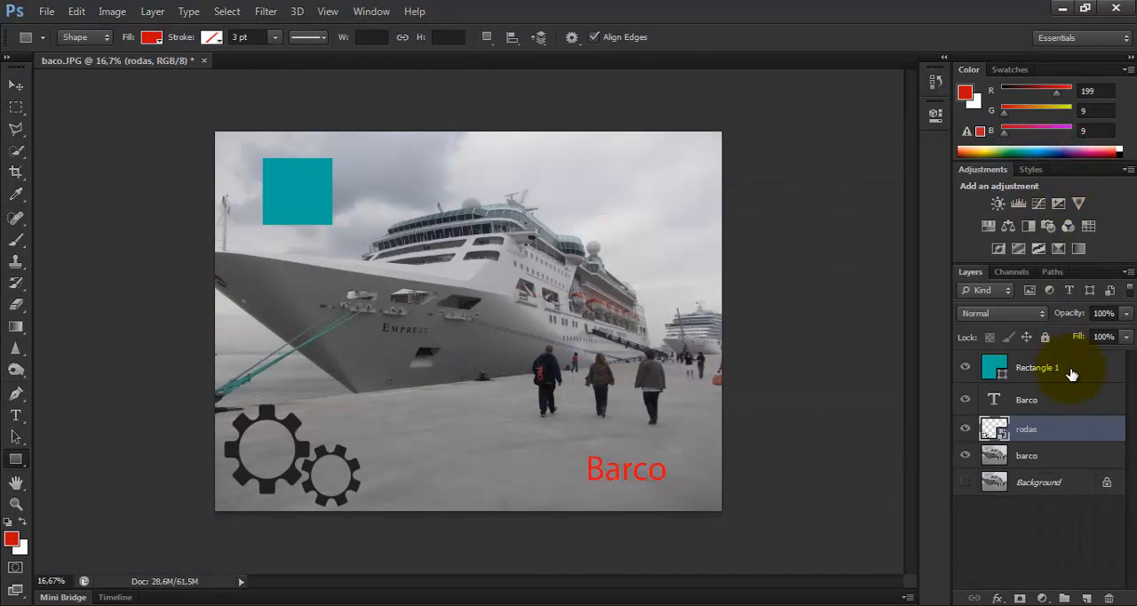
Give the rodas layer a green color label and the barco photo layer a blue one
right_click(1070, 430)
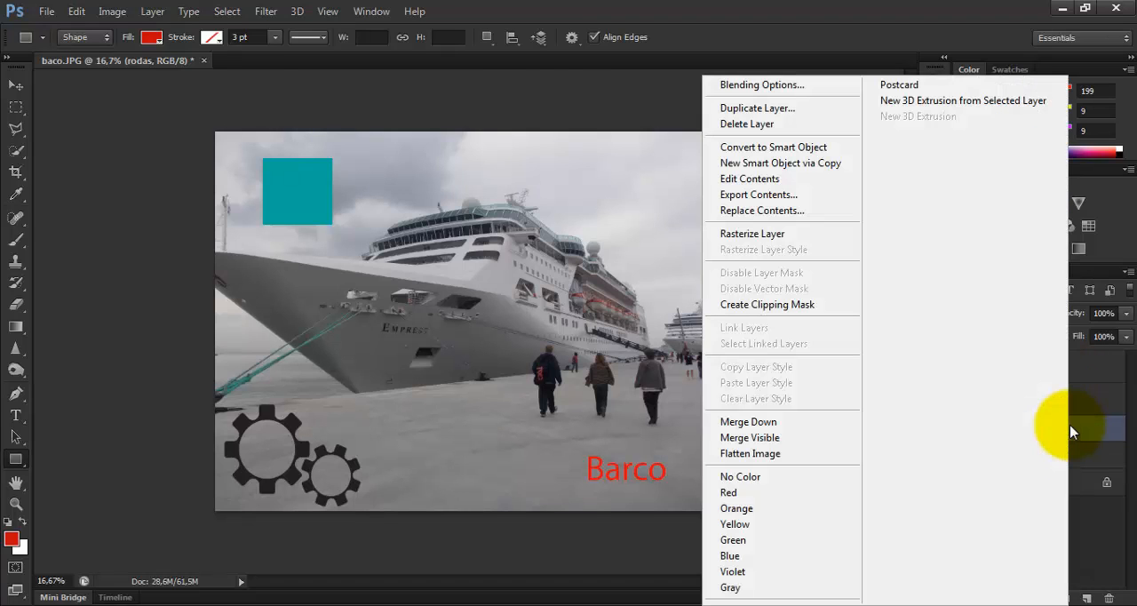
left_click(749, 541)
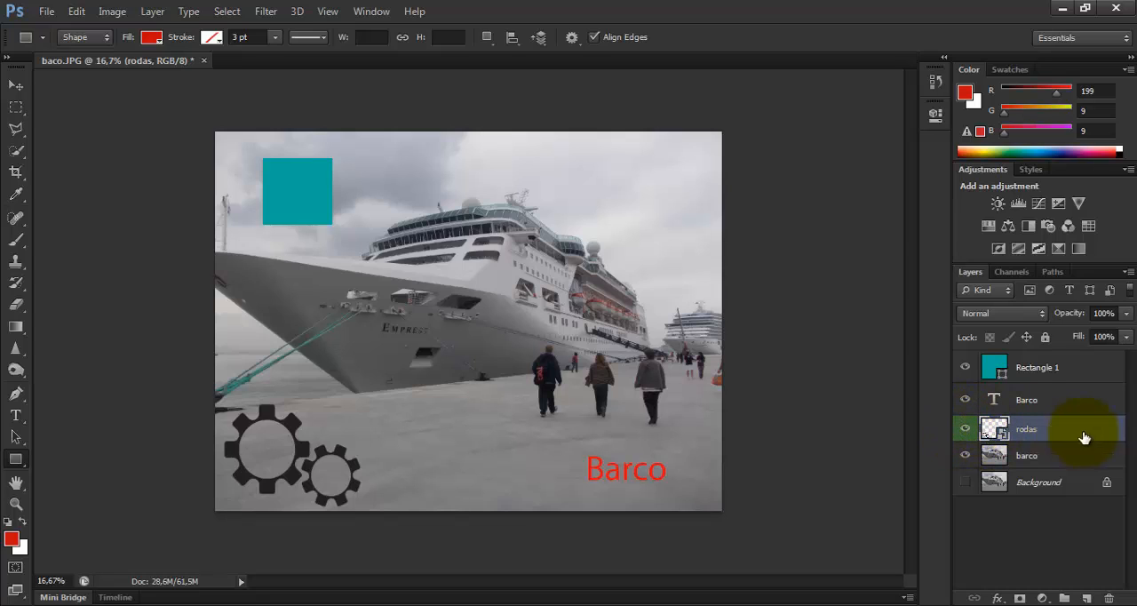
right_click(1045, 455)
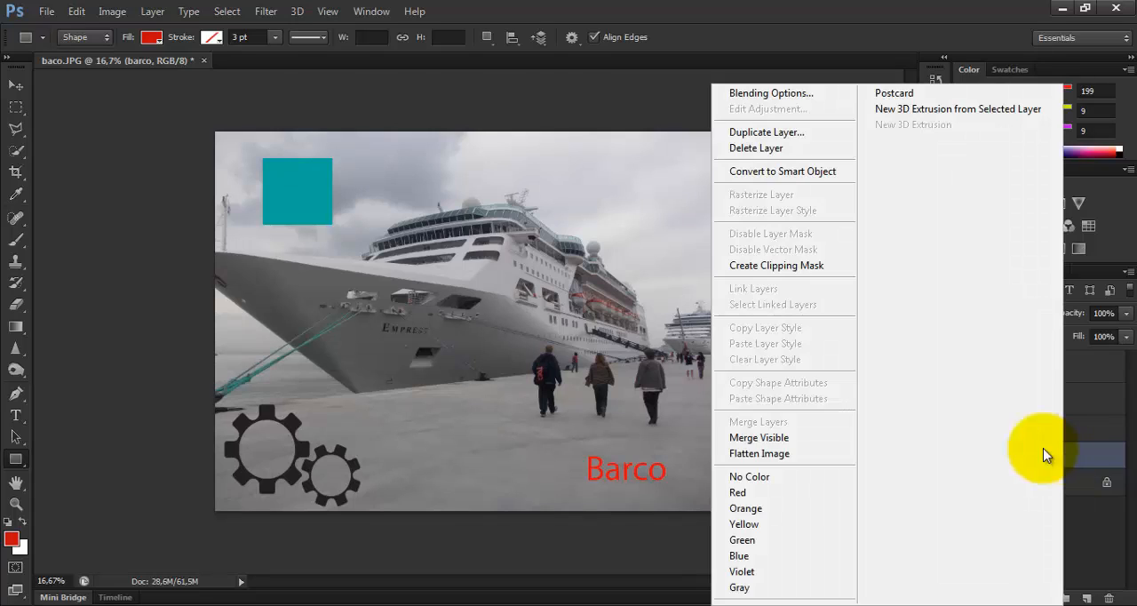
left_click(767, 557)
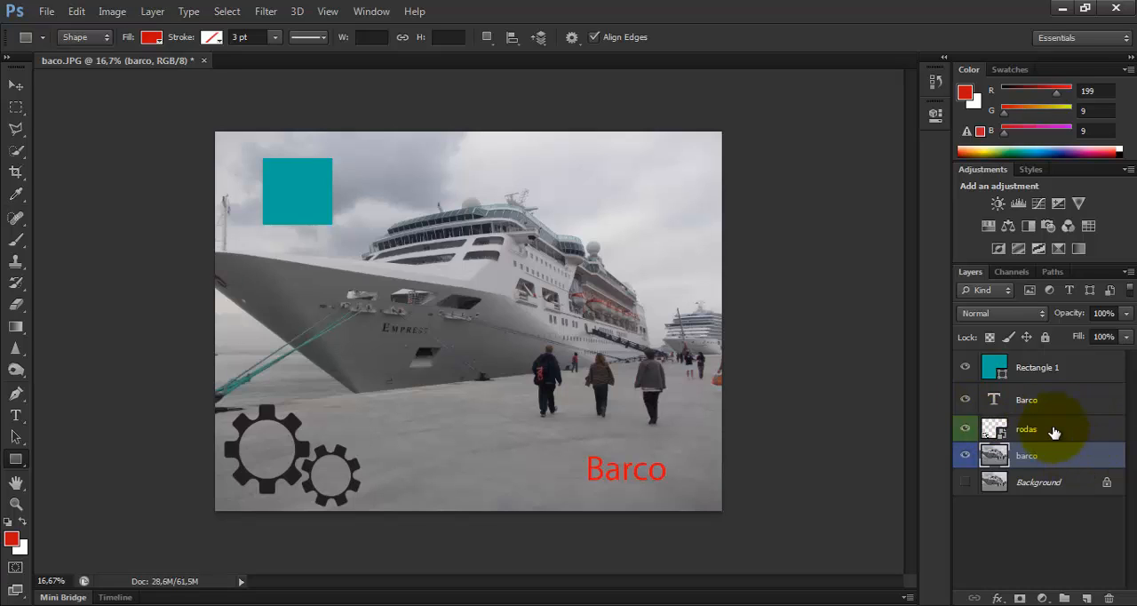
Filter the layer list for pixel layers and for adjustment layers, clearing each filter again
left_click(1029, 290)
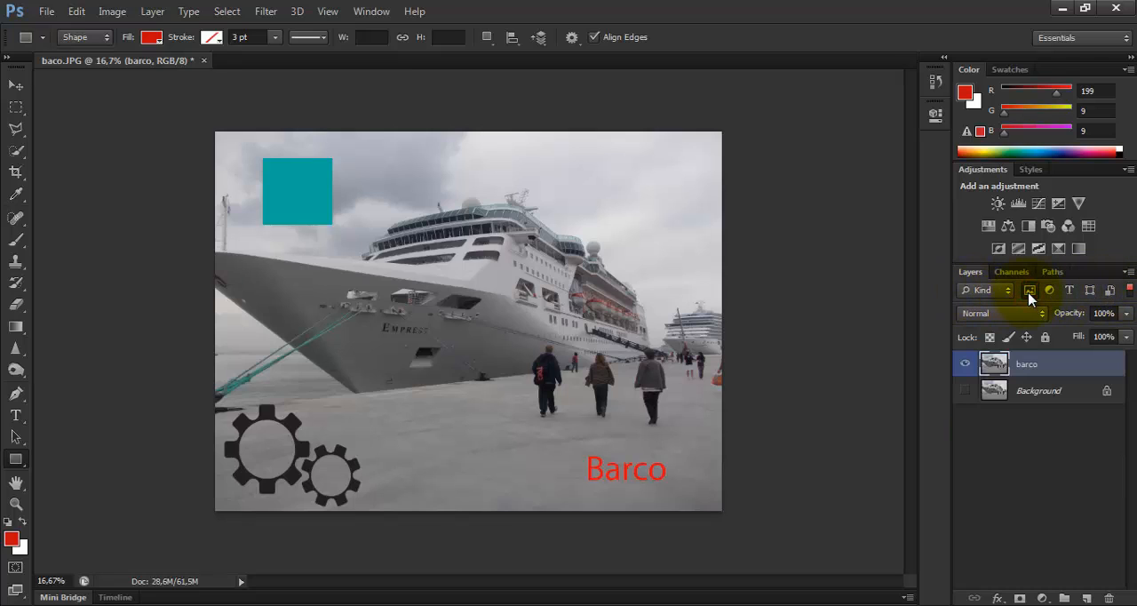
left_click(1029, 291)
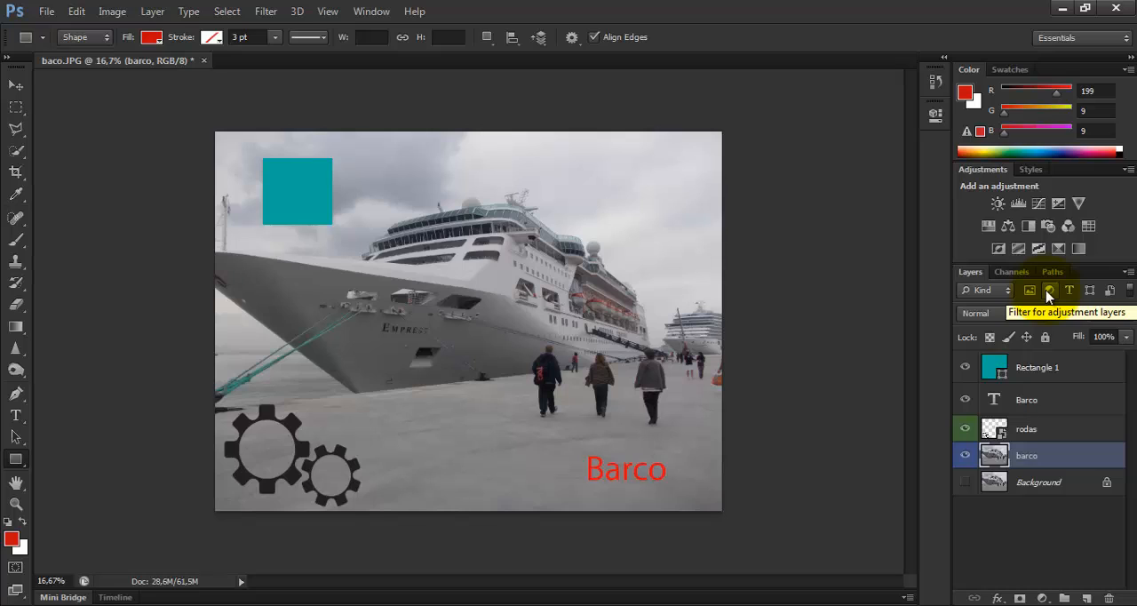
left_click(1048, 291)
left_click(1047, 292)
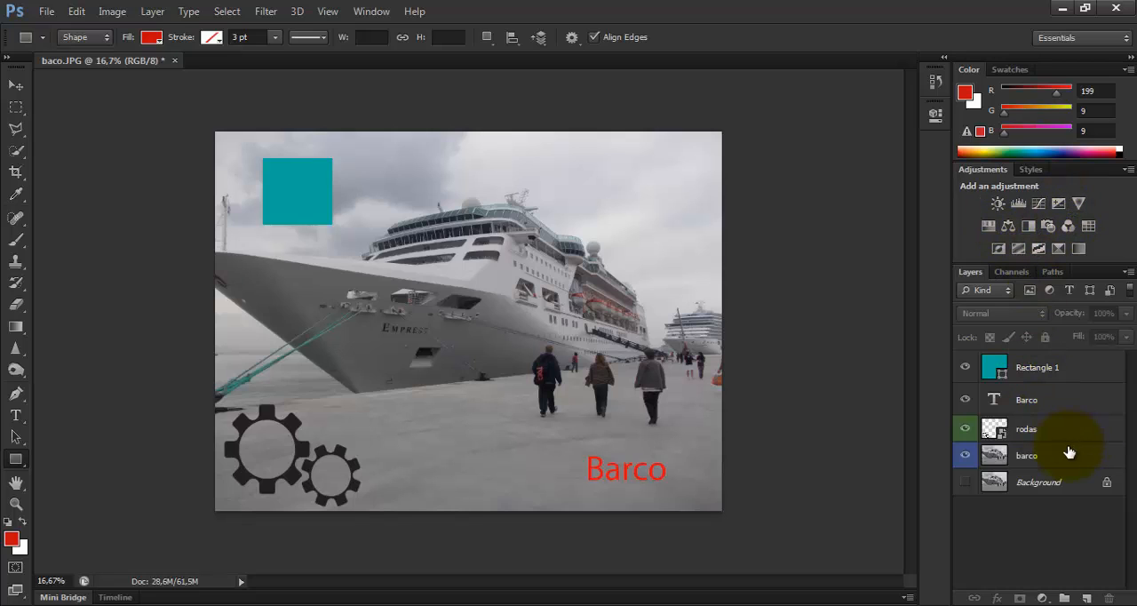
Add a Brightness/Contrast adjustment layer above the barco photo layer with brightness at 48
left_click(1050, 458)
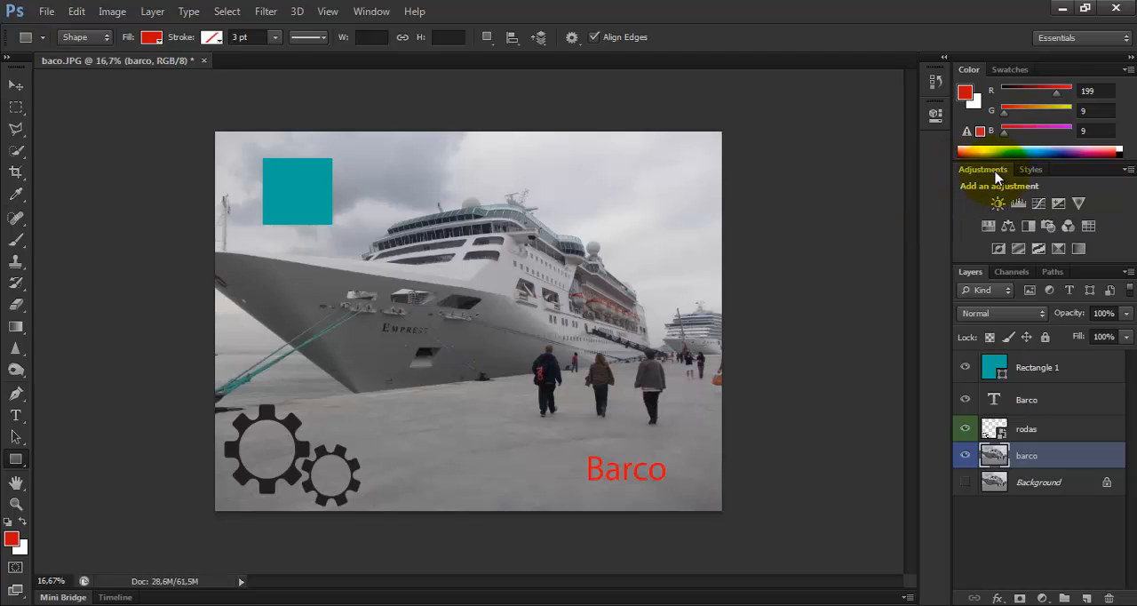
left_click(366, 15)
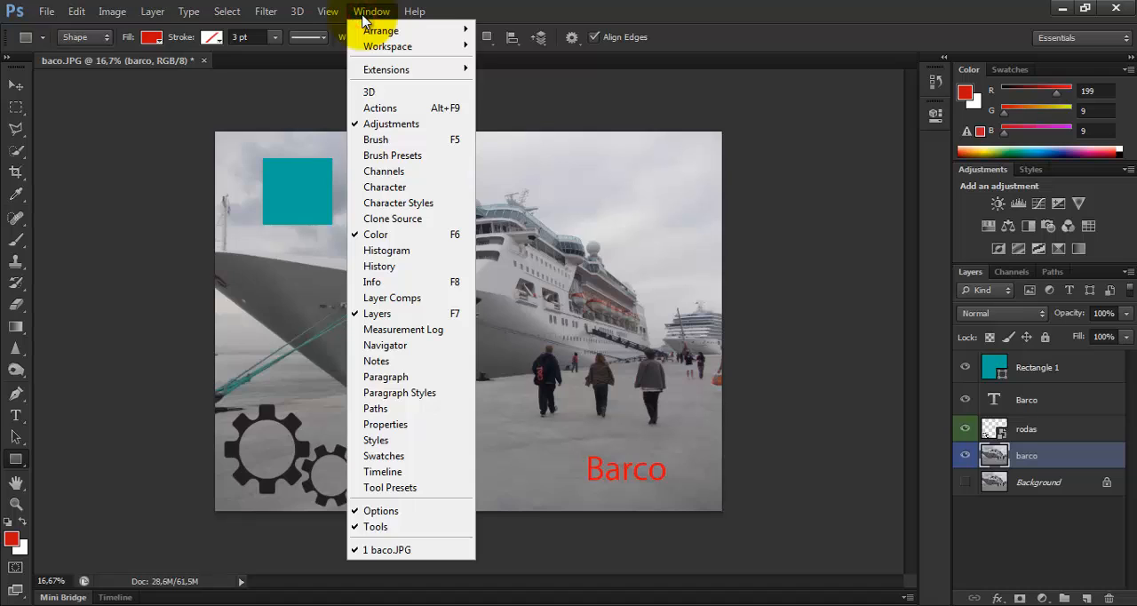
left_click(1000, 206)
left_click(999, 204)
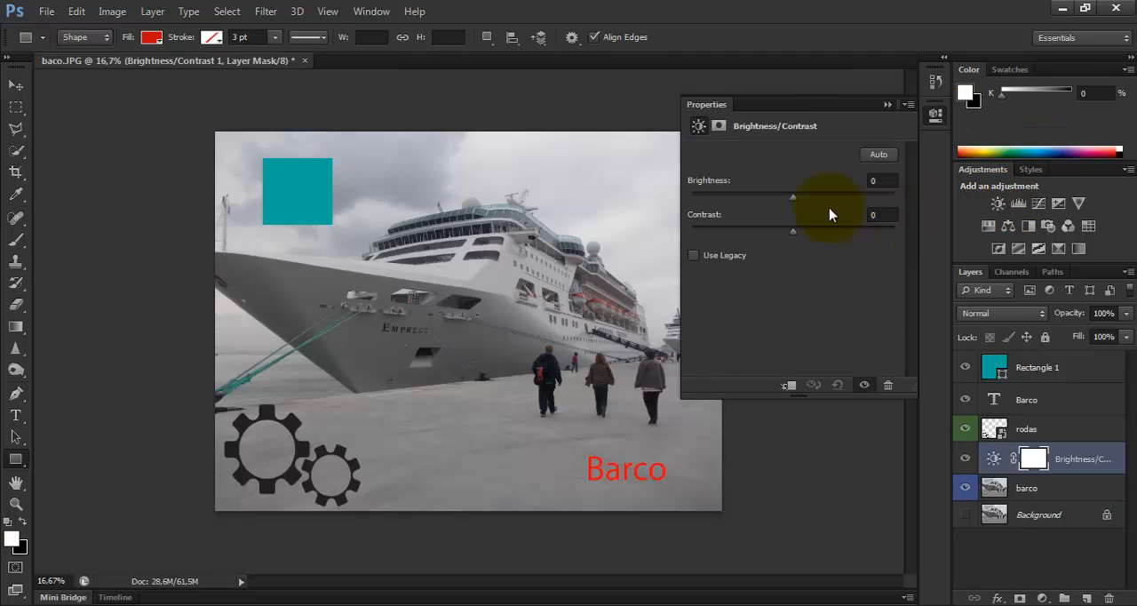
left_click_drag(793, 197, 821, 202)
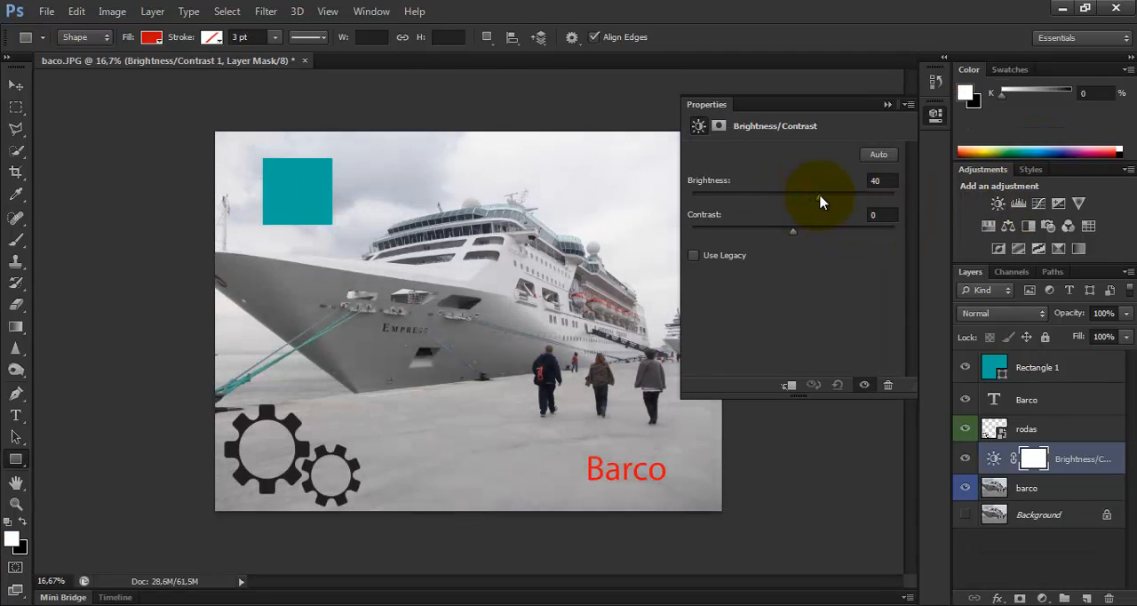
left_click(888, 104)
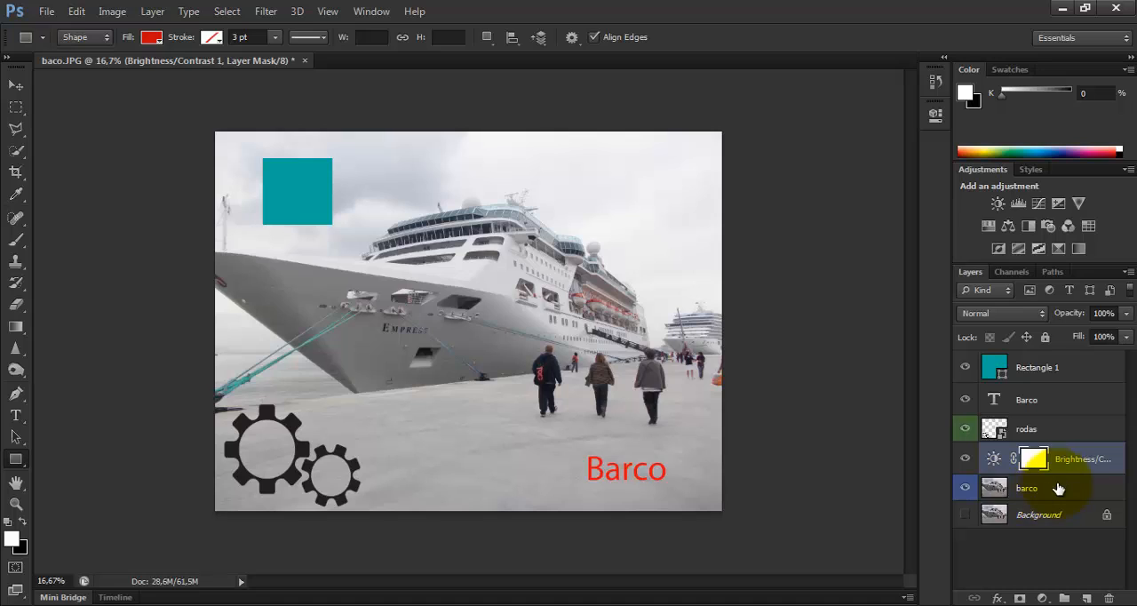
Briefly filter the list for adjustment layers and compare the photo with the Brightness/Contrast layer hidden and shown
left_click(1048, 291)
left_click(1048, 291)
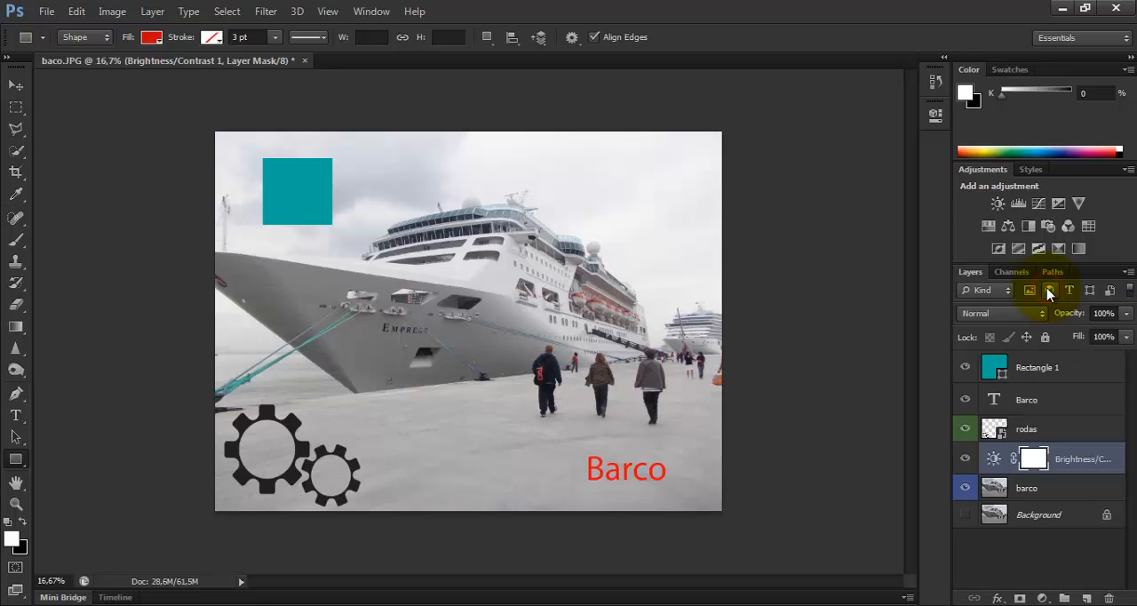
left_click(1050, 488)
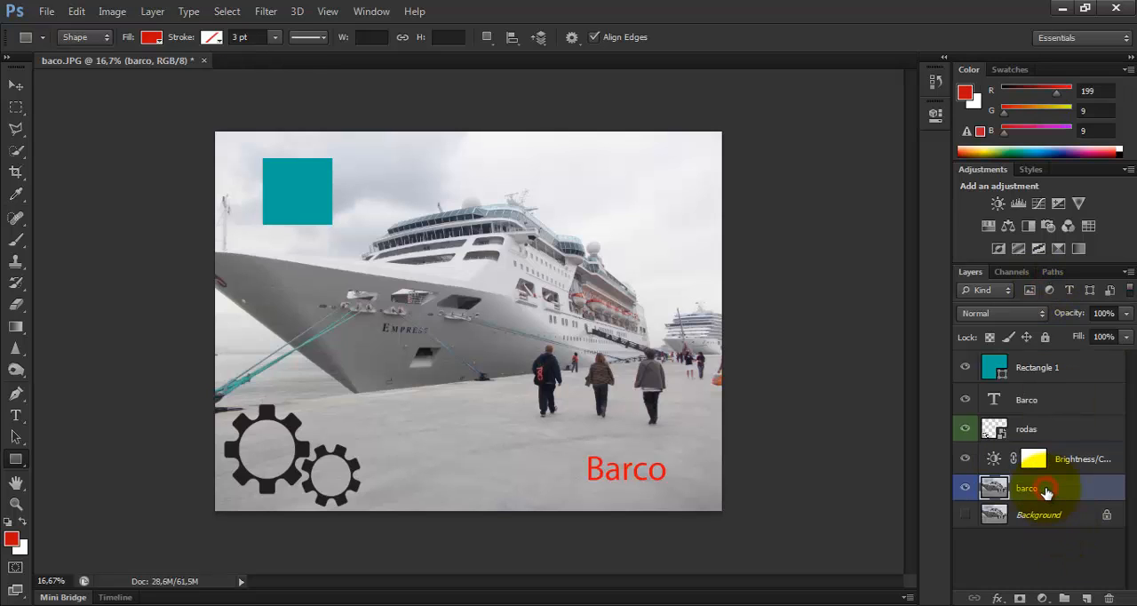
left_click(965, 459)
left_click(965, 459)
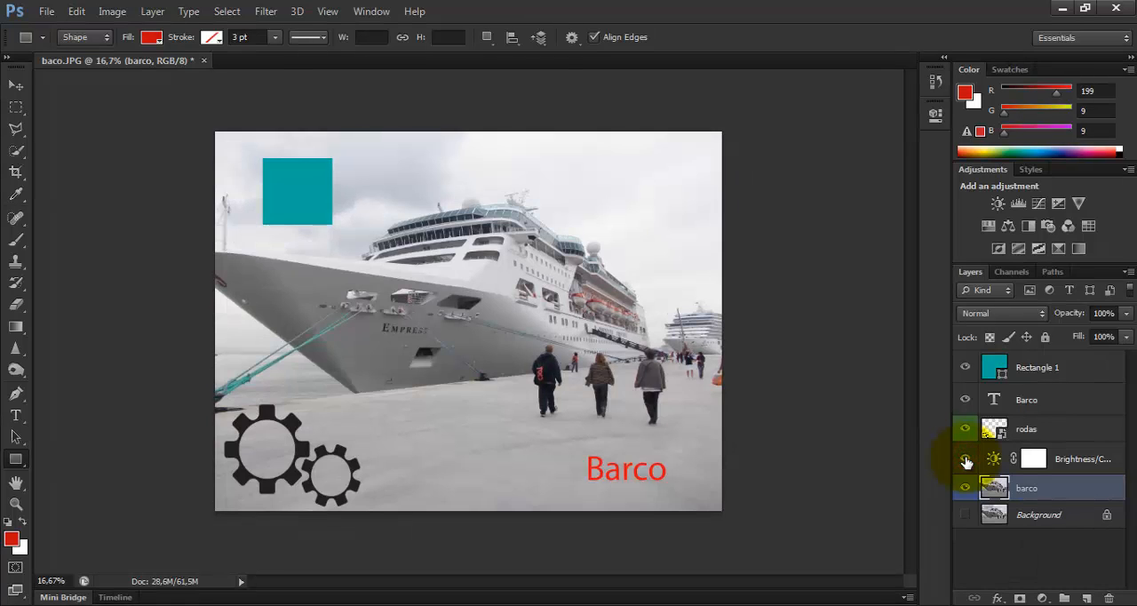
left_click(966, 459)
left_click(966, 460)
left_click(965, 459)
left_click(965, 459)
left_click(965, 460)
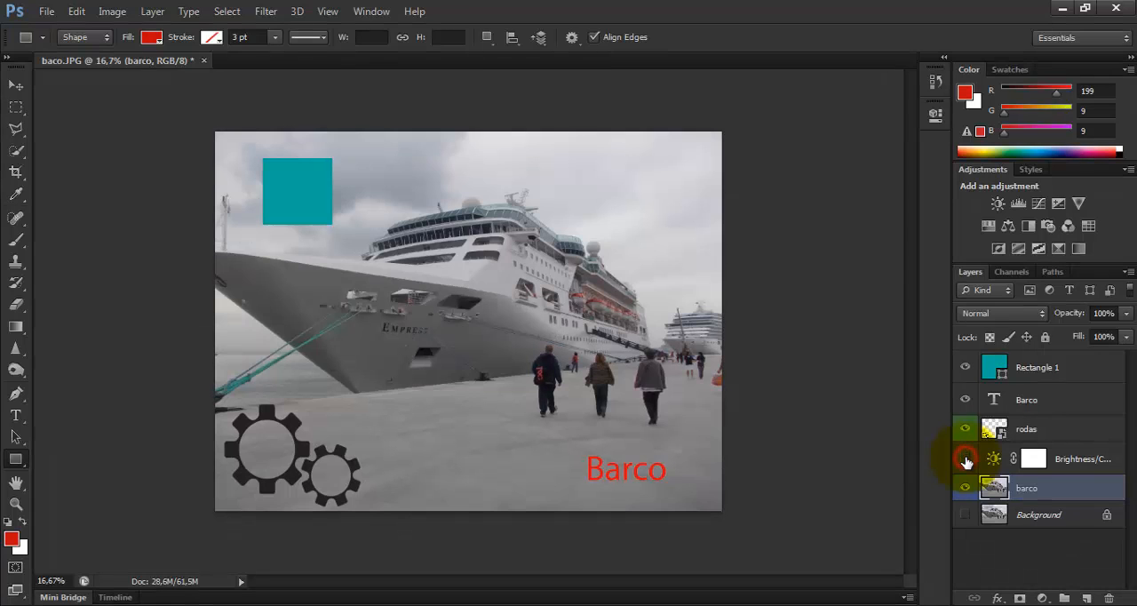
left_click(966, 459)
left_click(966, 459)
left_click(965, 460)
left_click(966, 459)
left_click(966, 460)
Select the Brightness/Contrast adjustment layer and its mask, and reselect the barco photo layer
left_click(1085, 458)
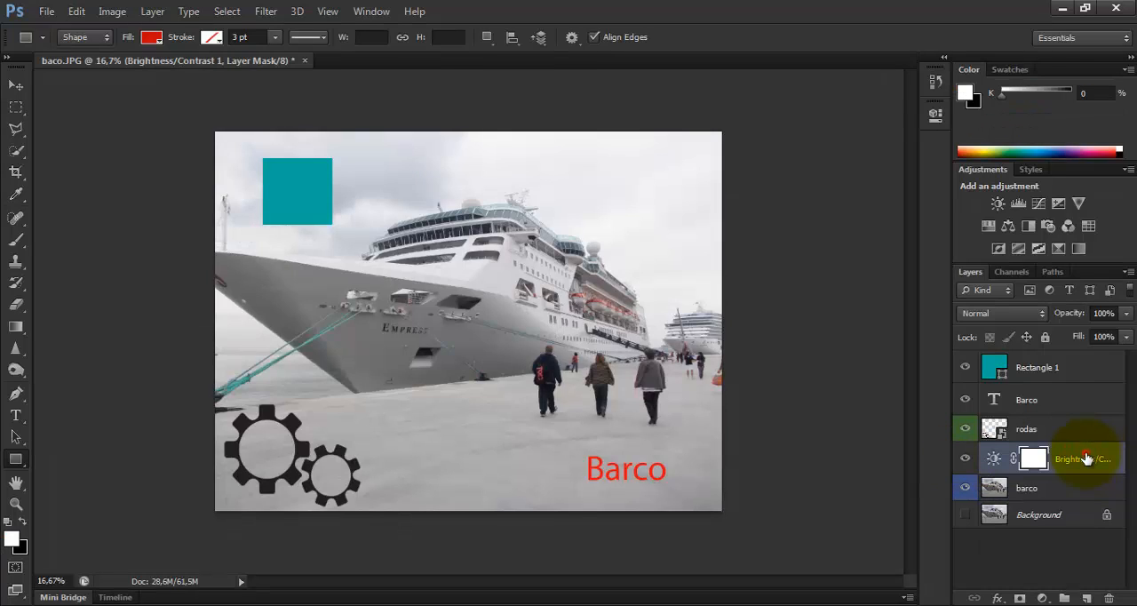
double_click(1085, 458)
left_click(1033, 458)
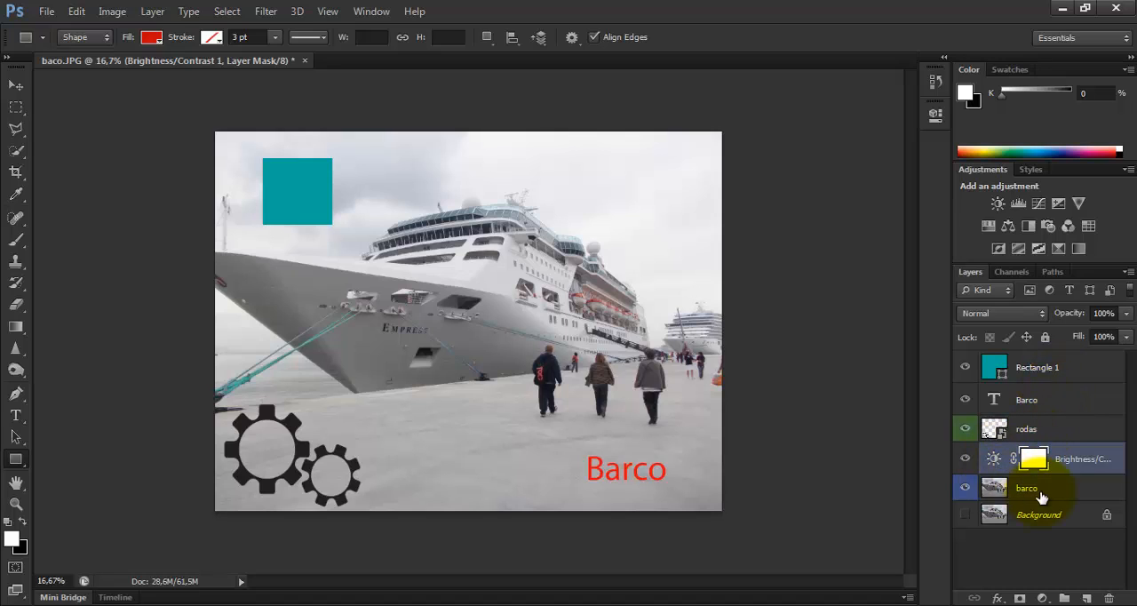
left_click(1039, 491)
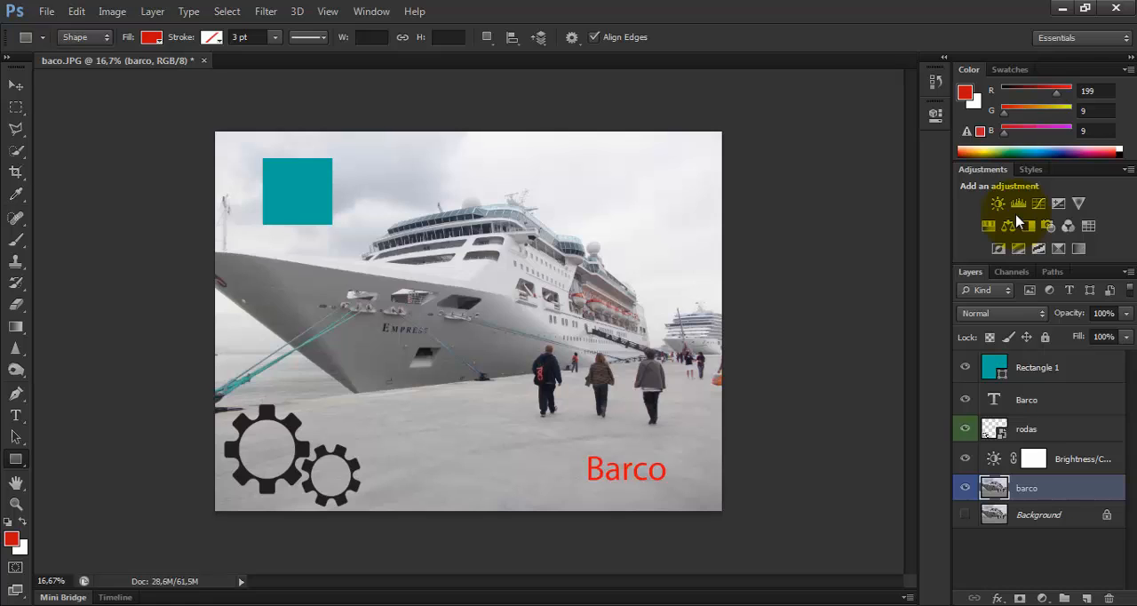
Filter the layer list for type layers, shape layers and smart objects one at a time, clearing each filter again
left_click(1068, 290)
left_click(1069, 291)
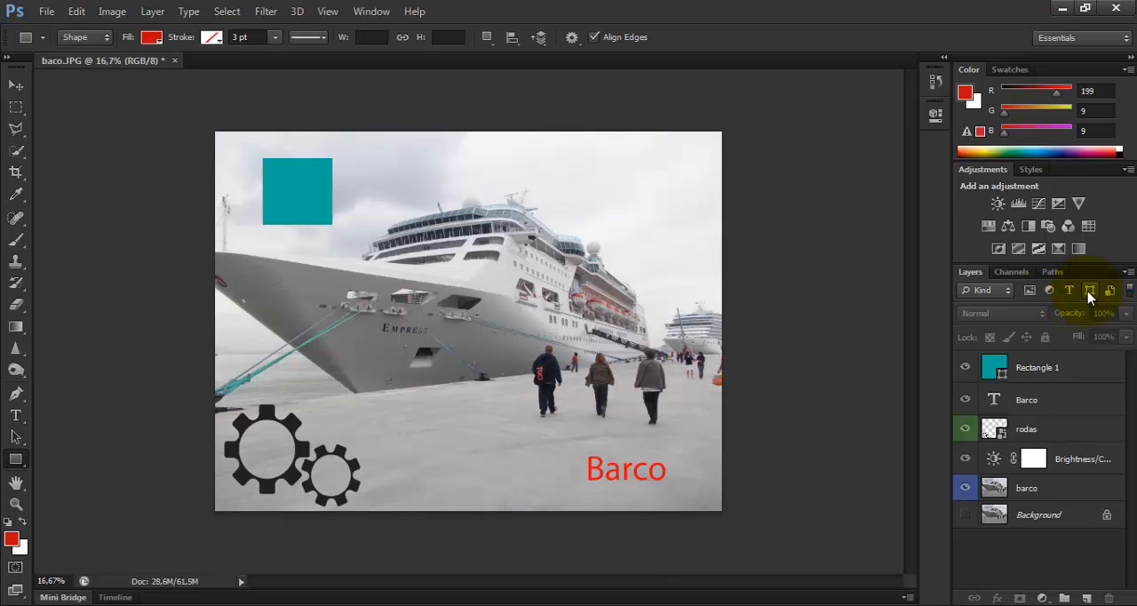
left_click(1089, 291)
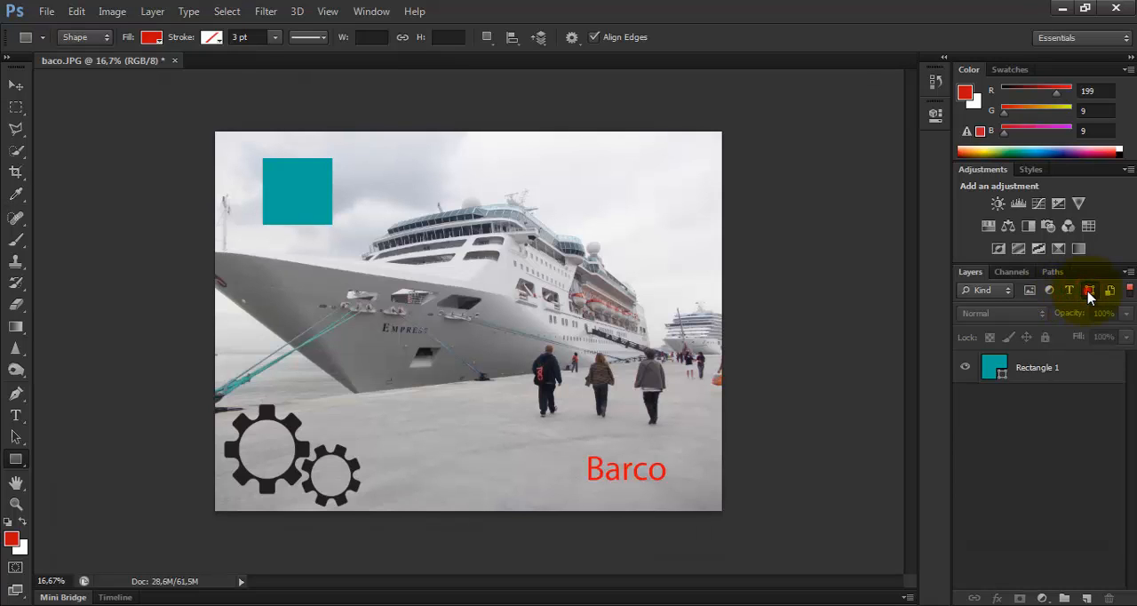
left_click(1089, 291)
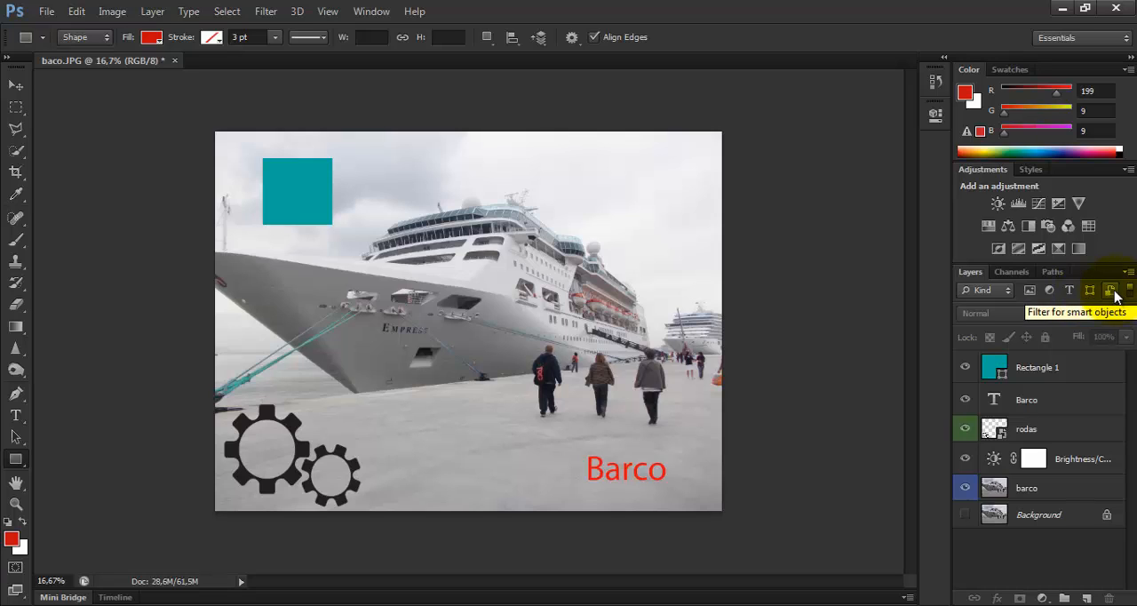
left_click(1111, 291)
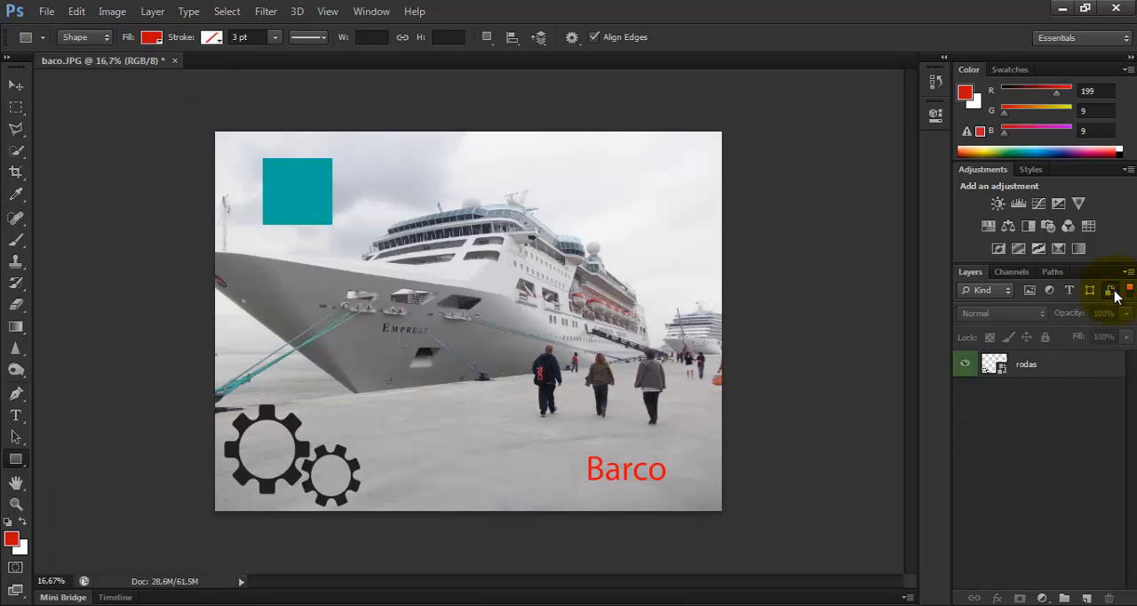
left_click(1115, 290)
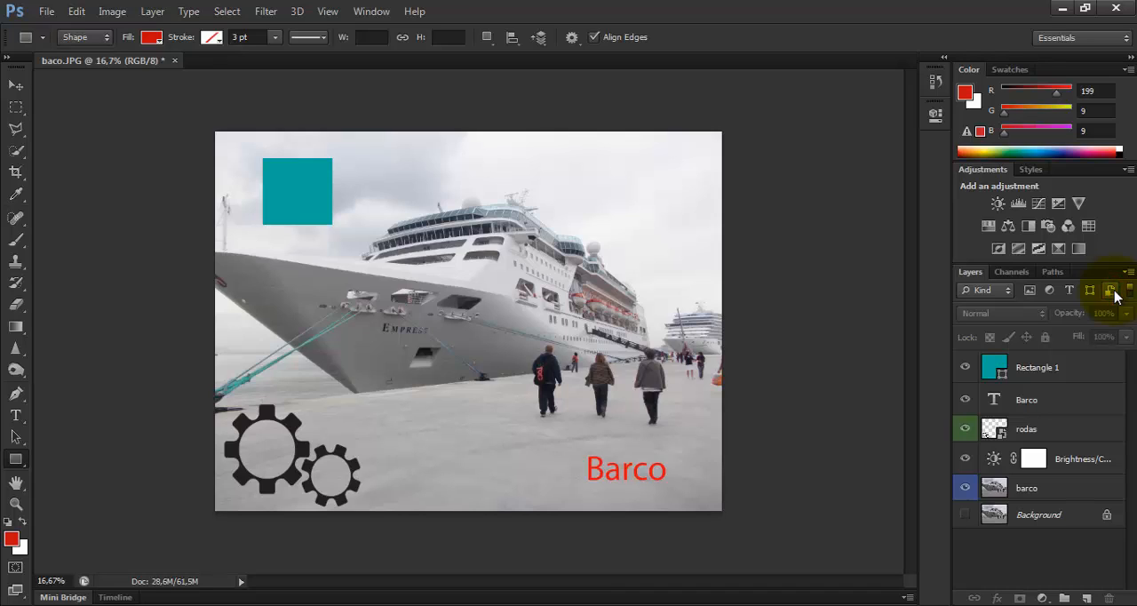
Filter the layer list for smart objects again and clear the filter
left_click(1111, 291)
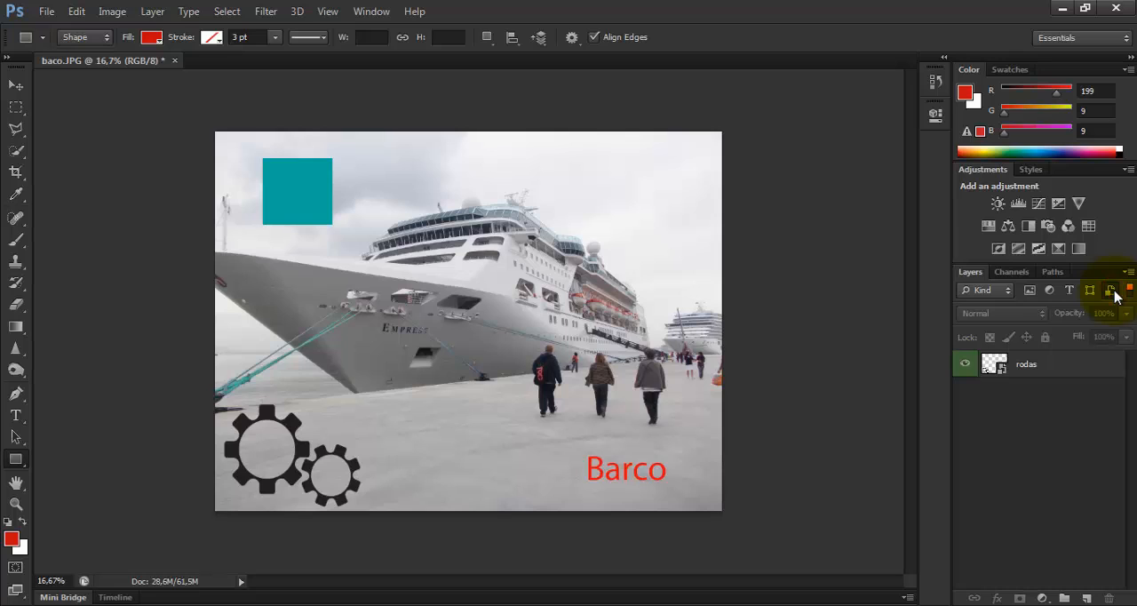
left_click(1113, 291)
left_click(1113, 291)
left_click(1114, 291)
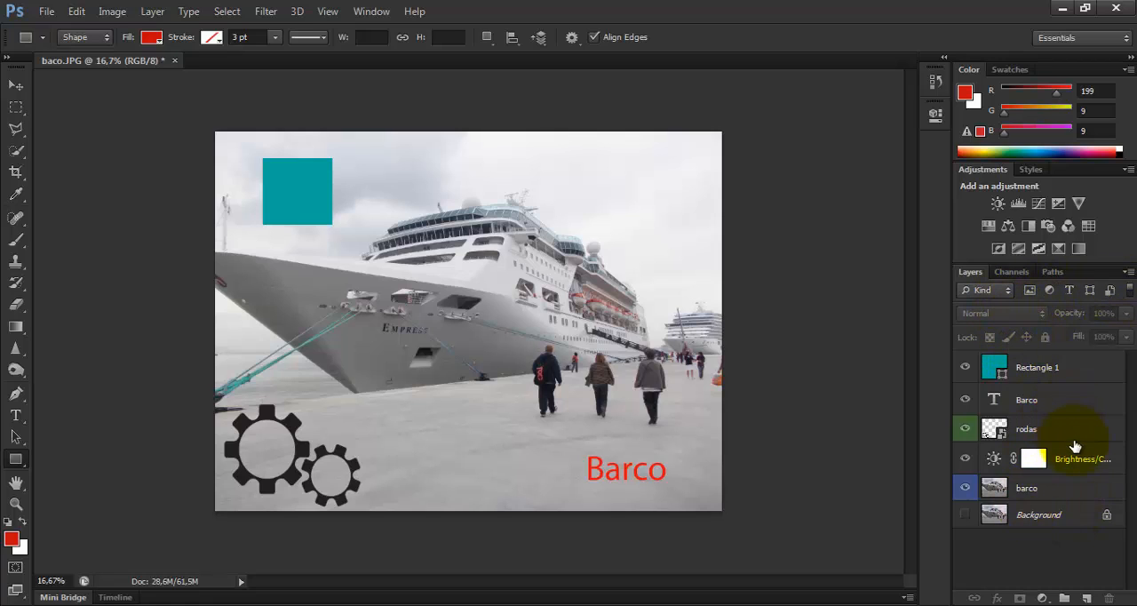
Try the Dissolve, Multiply, Color Burn and Darker Color blend modes on the Rectangle 1 layer
left_click(1066, 372)
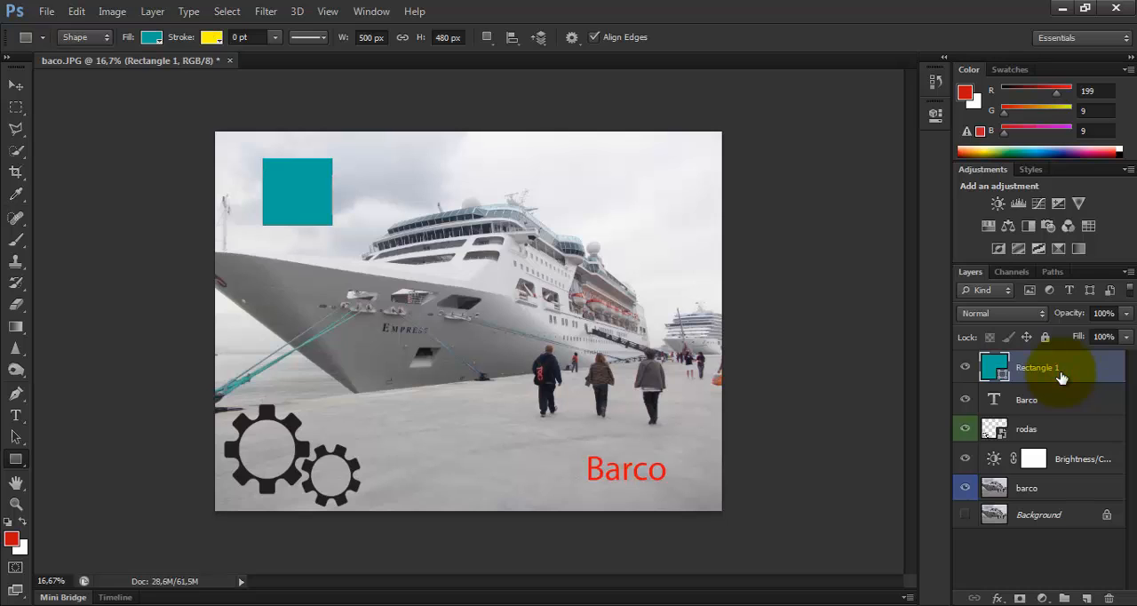
left_click(1043, 322)
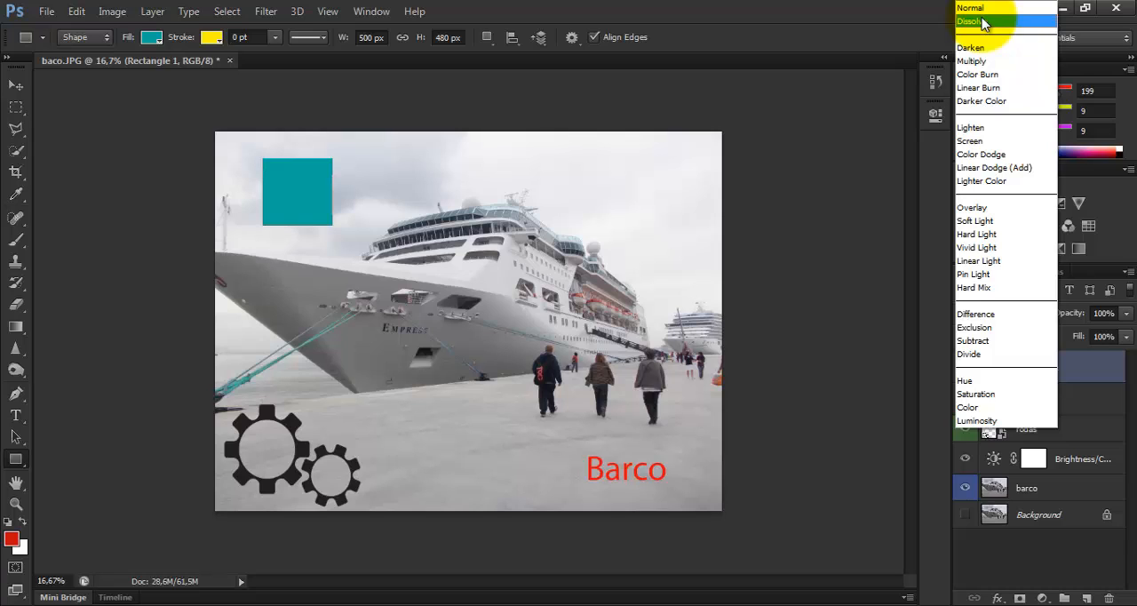
left_click(983, 23)
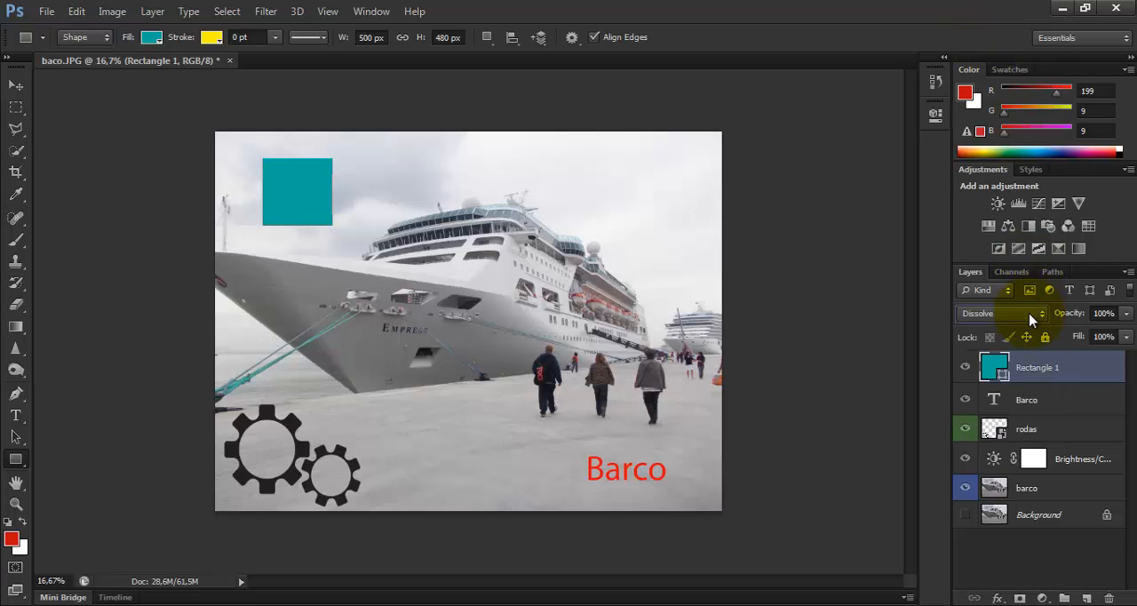
left_click(1030, 318)
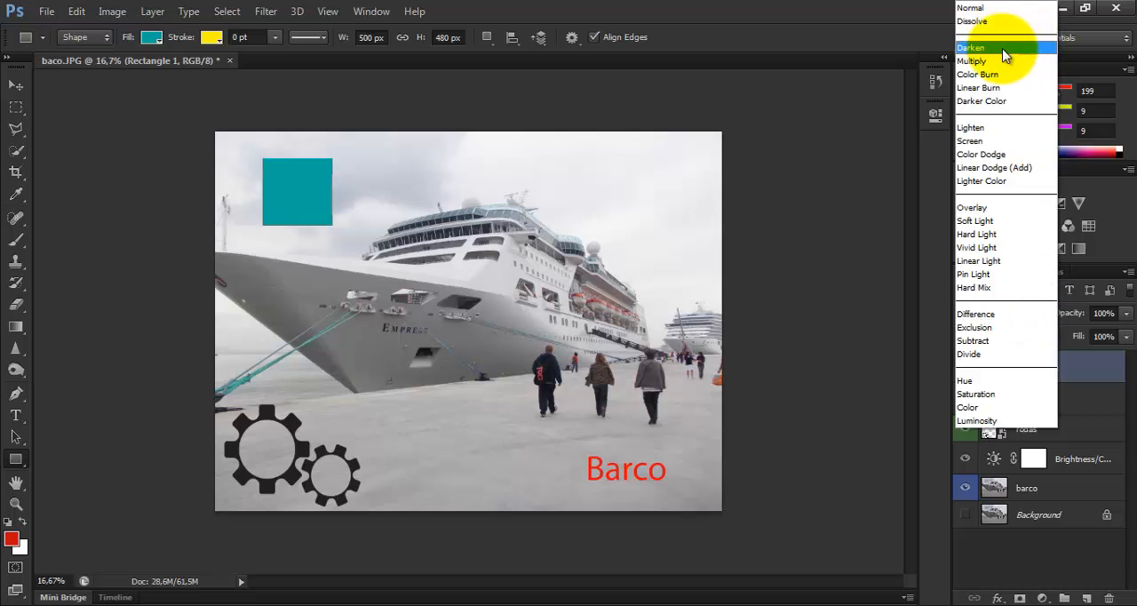
left_click(1002, 55)
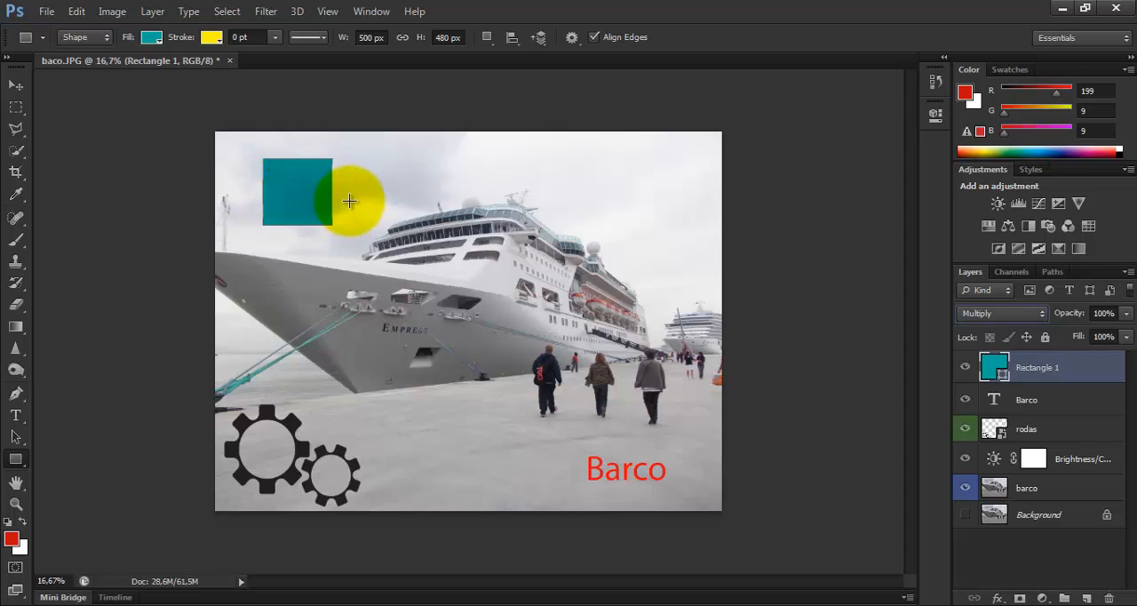
left_click(1028, 314)
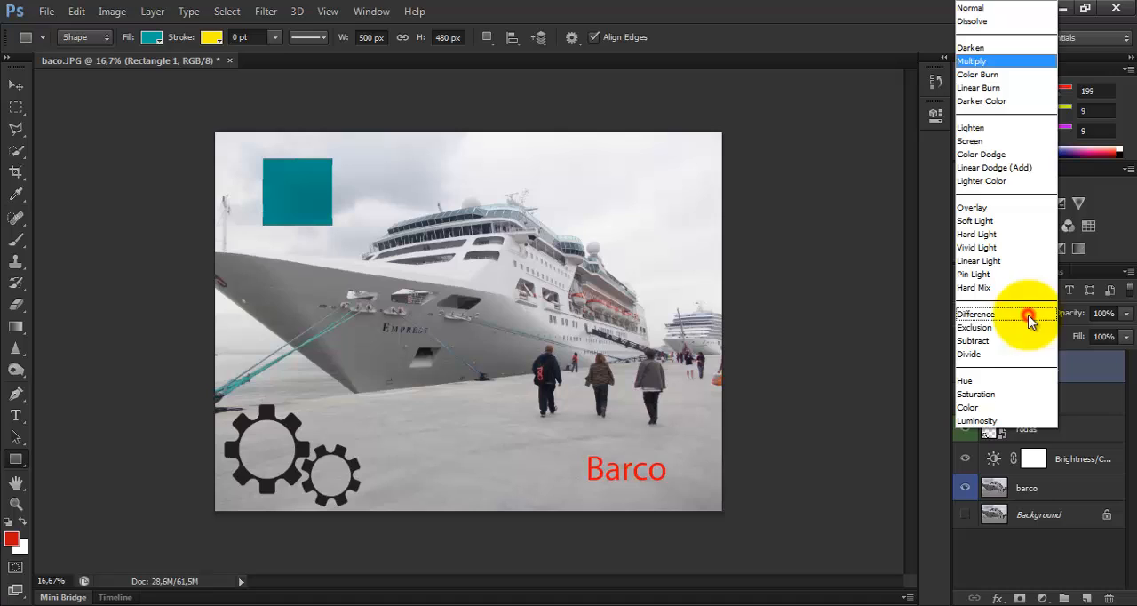
left_click(998, 76)
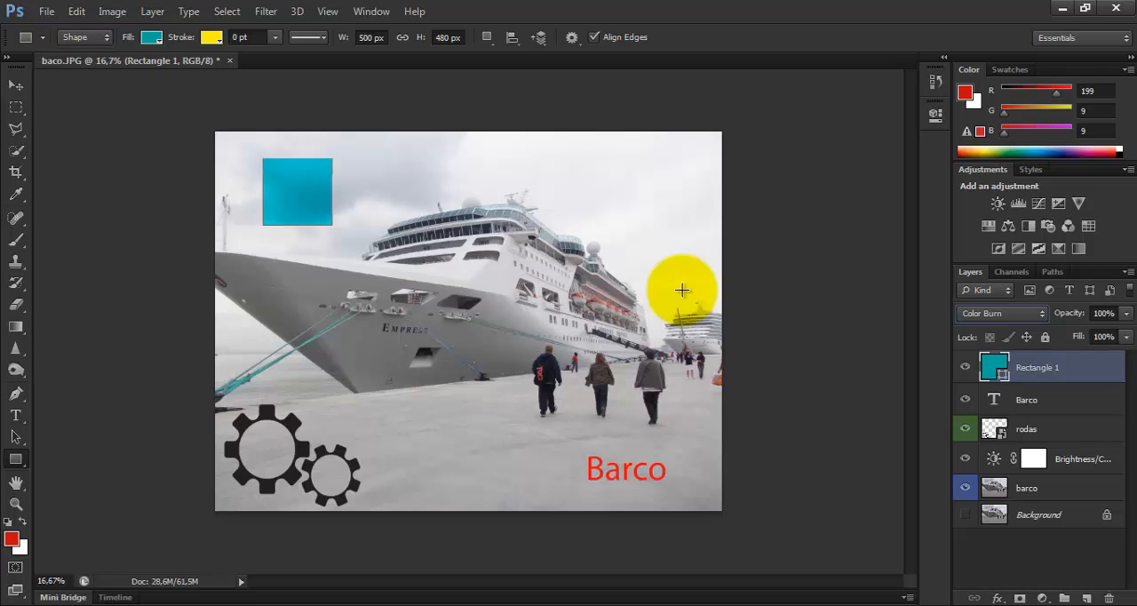
left_click(1031, 314)
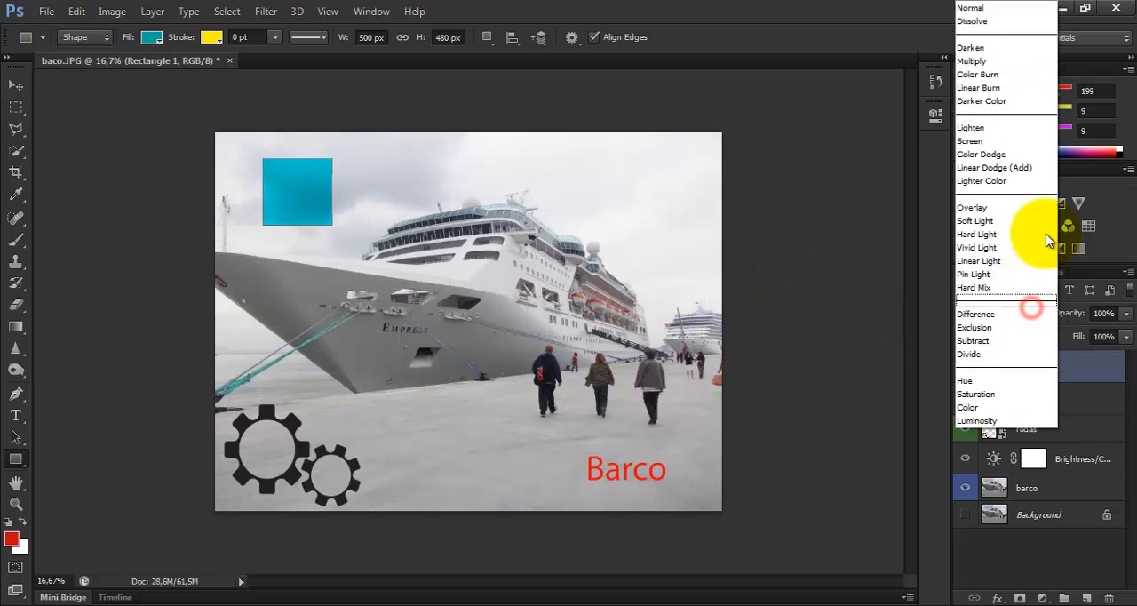
left_click(1012, 101)
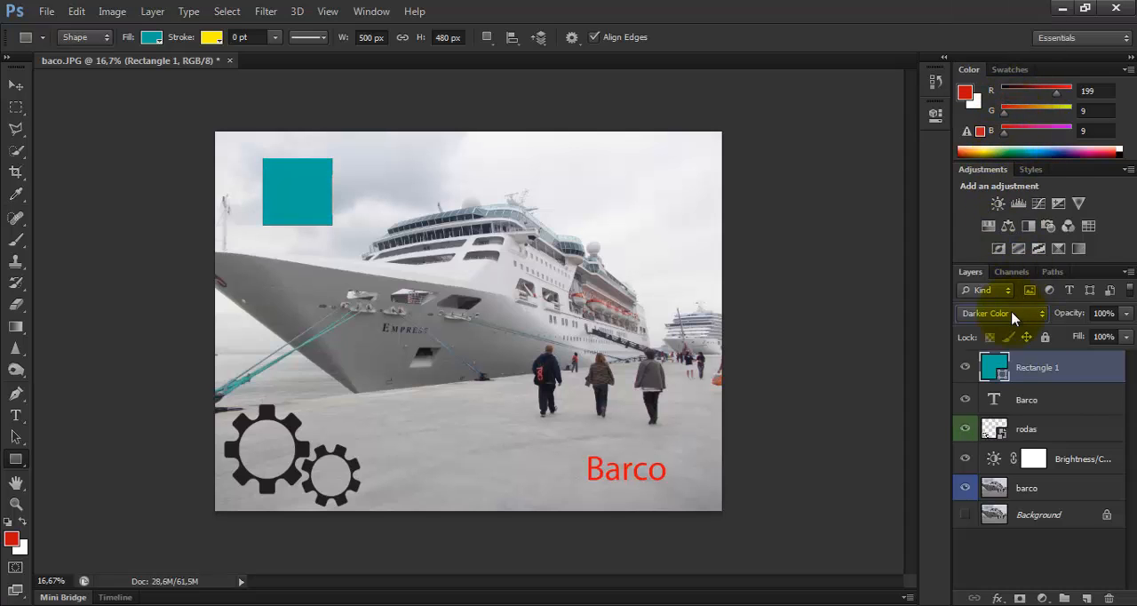
Try the Lighten, Screen and Overlay blend modes on the Rectangle 1 layer
left_click(1017, 315)
left_click(1010, 129)
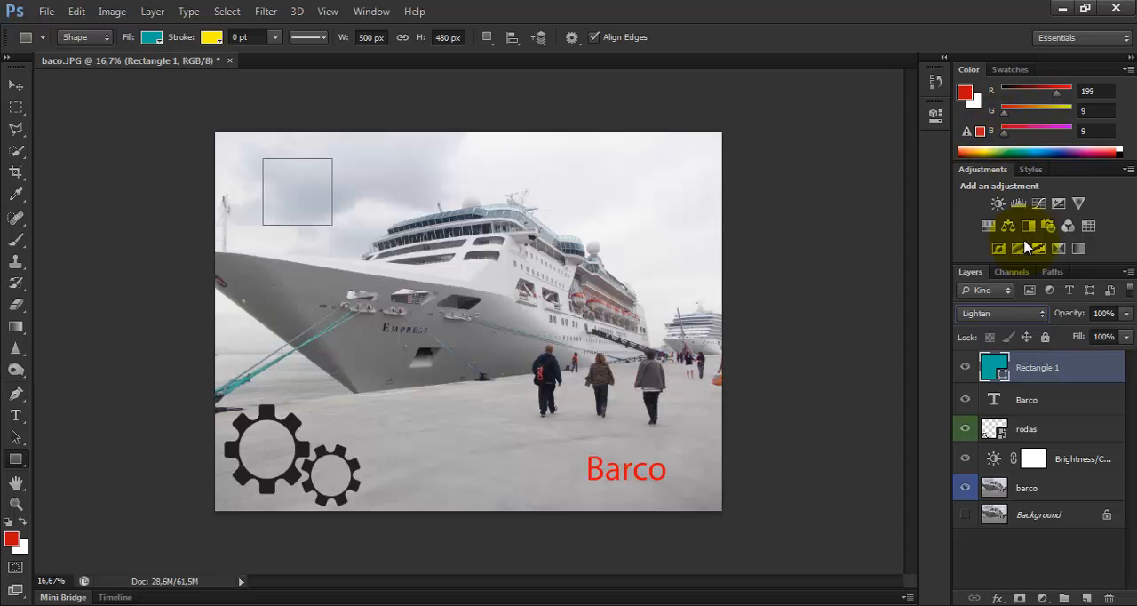
left_click(1008, 313)
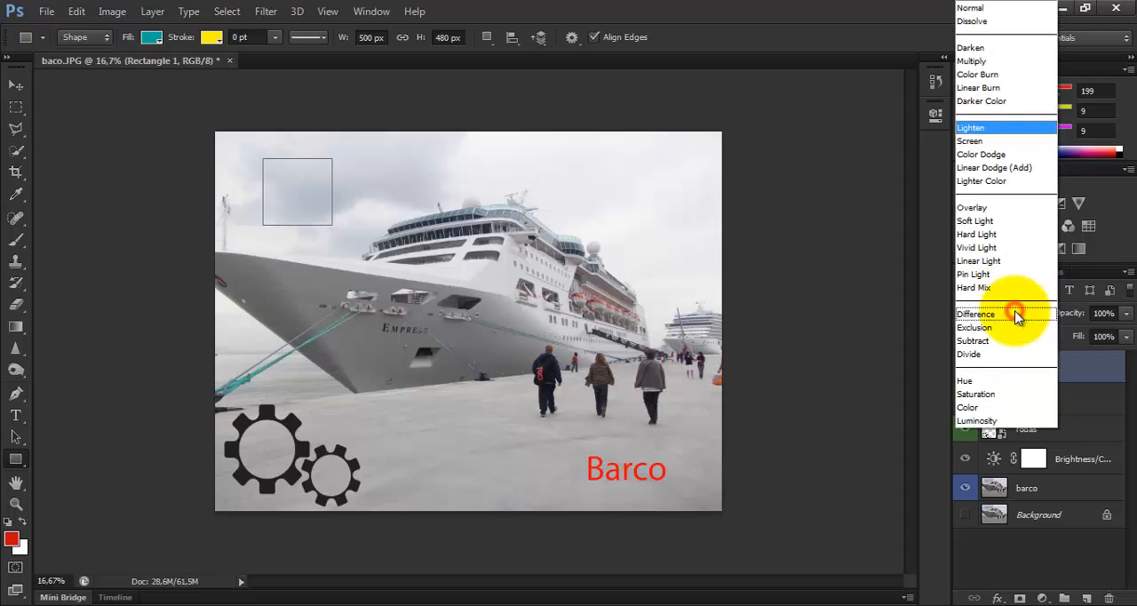
left_click(999, 140)
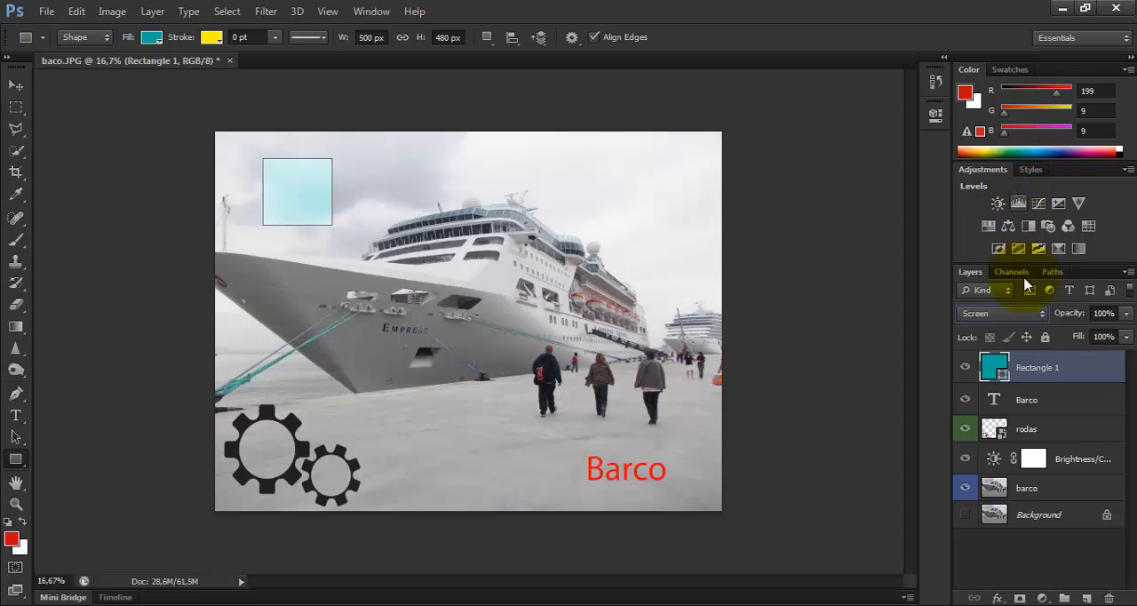
left_click(1023, 317)
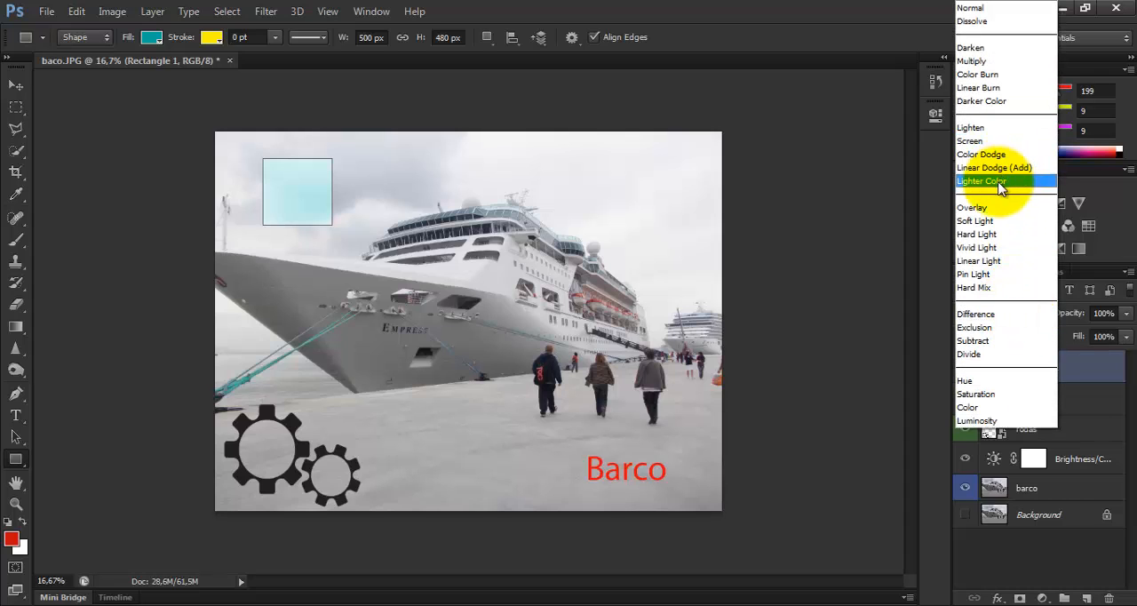
left_click(996, 208)
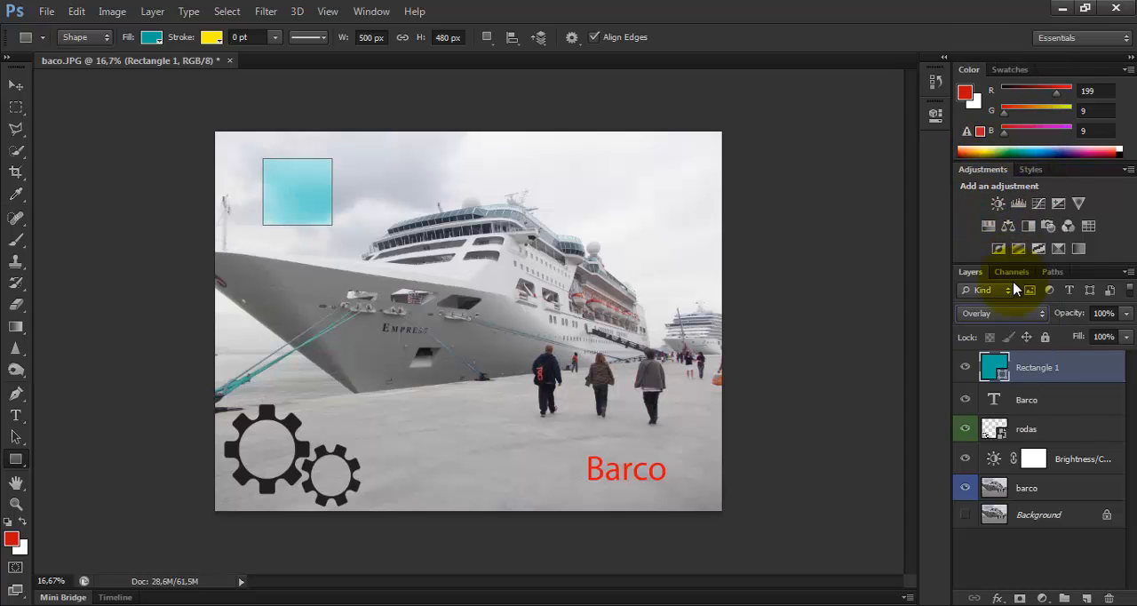
Try the Exclusion, Divide and Hue blend modes on Rectangle 1 and return the layer to Normal
left_click(1015, 313)
left_click(1001, 328)
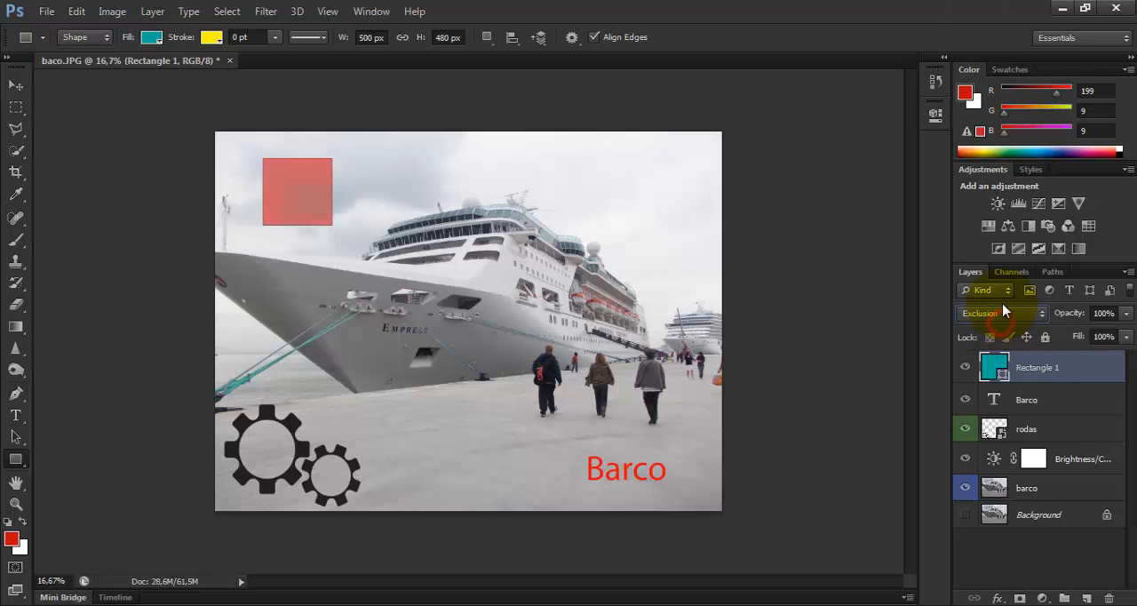
left_click(1002, 312)
left_click(1004, 354)
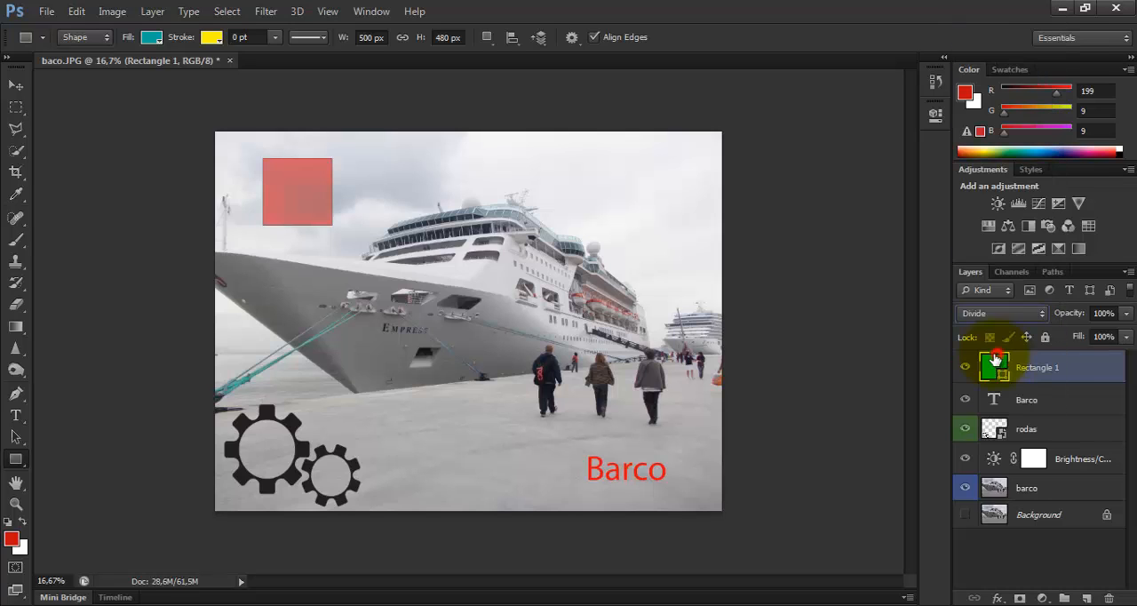
left_click(1017, 312)
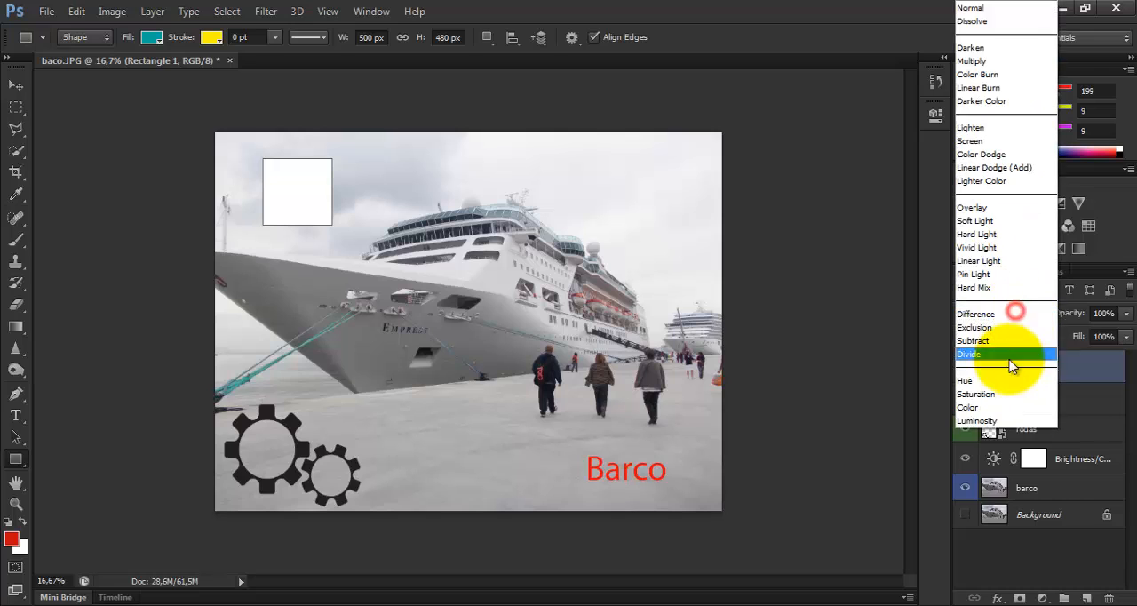
left_click(999, 384)
left_click(1002, 313)
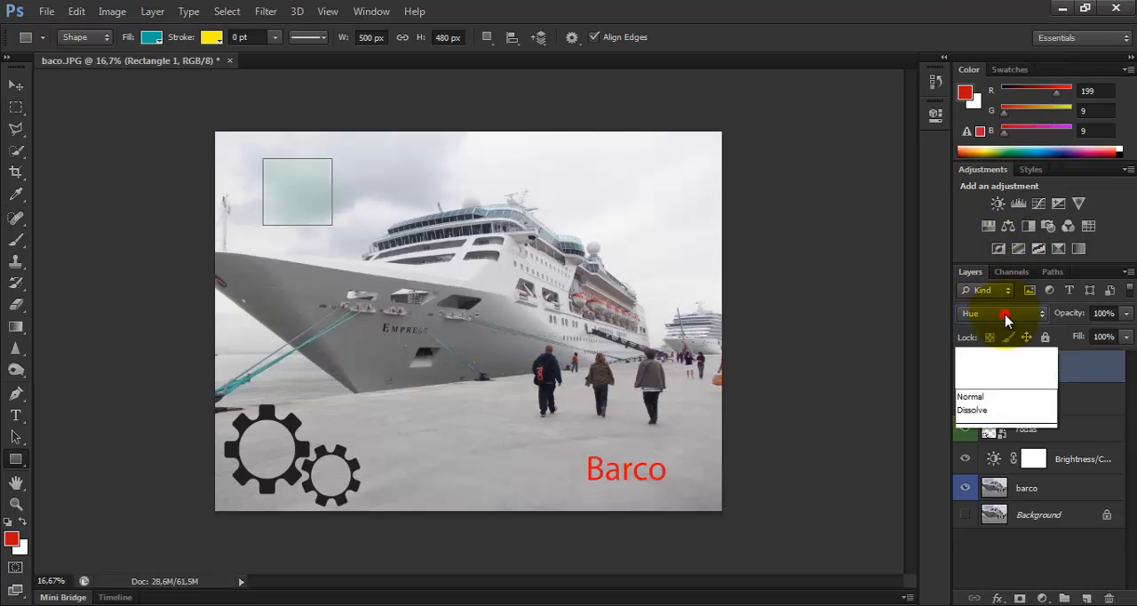
left_click(999, 16)
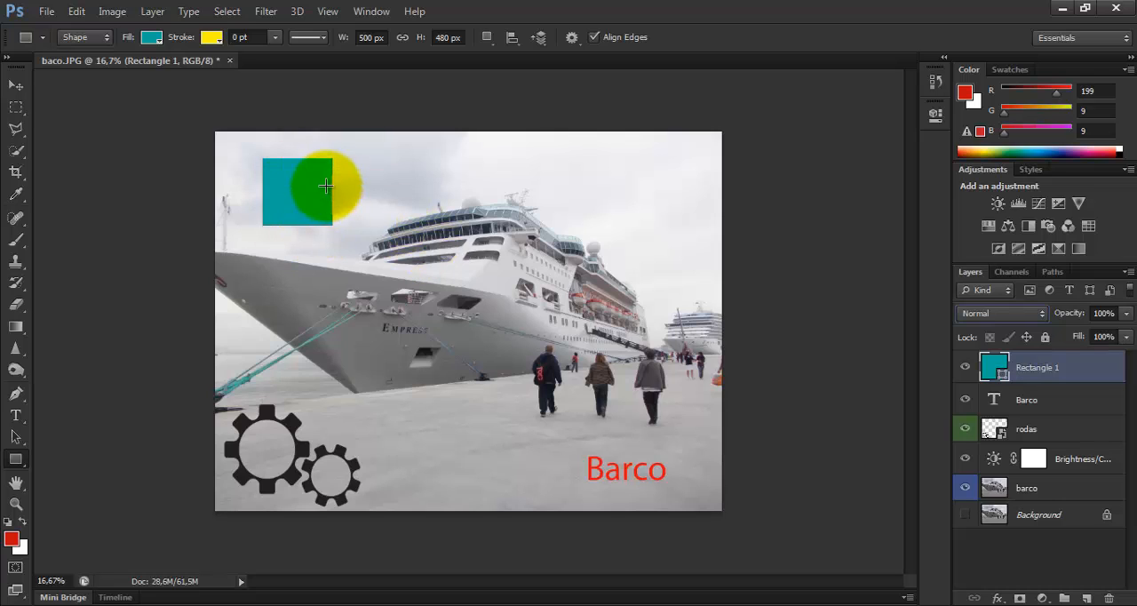
Reduce the Rectangle 1 layer's opacity to 49% and move the rectangle down over the edge of the ship's bow
left_click(1126, 313)
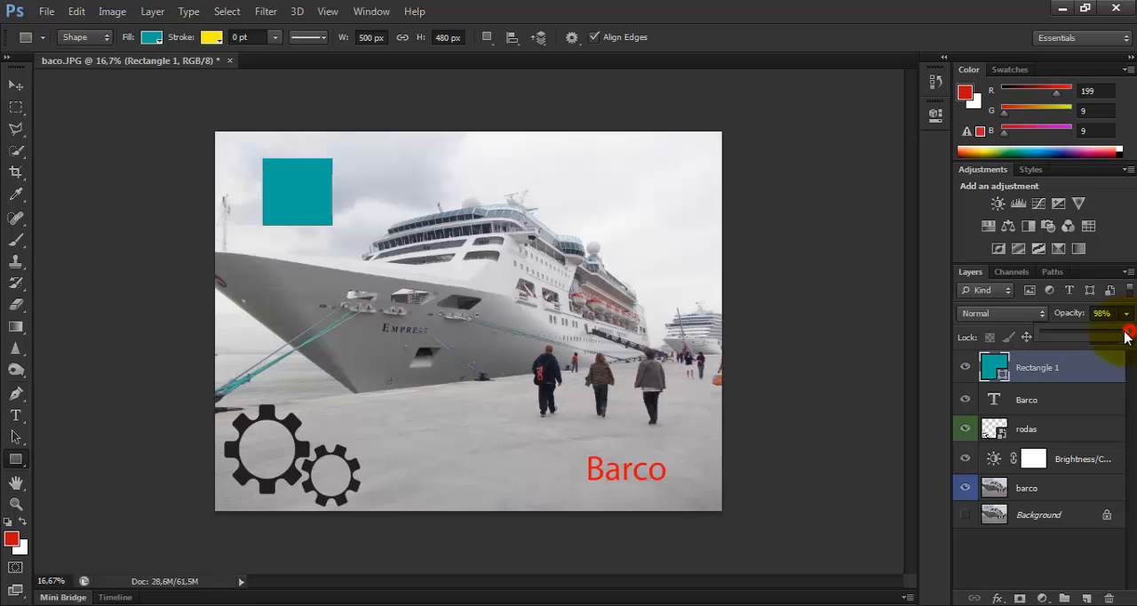
left_click_drag(1129, 334, 1084, 337)
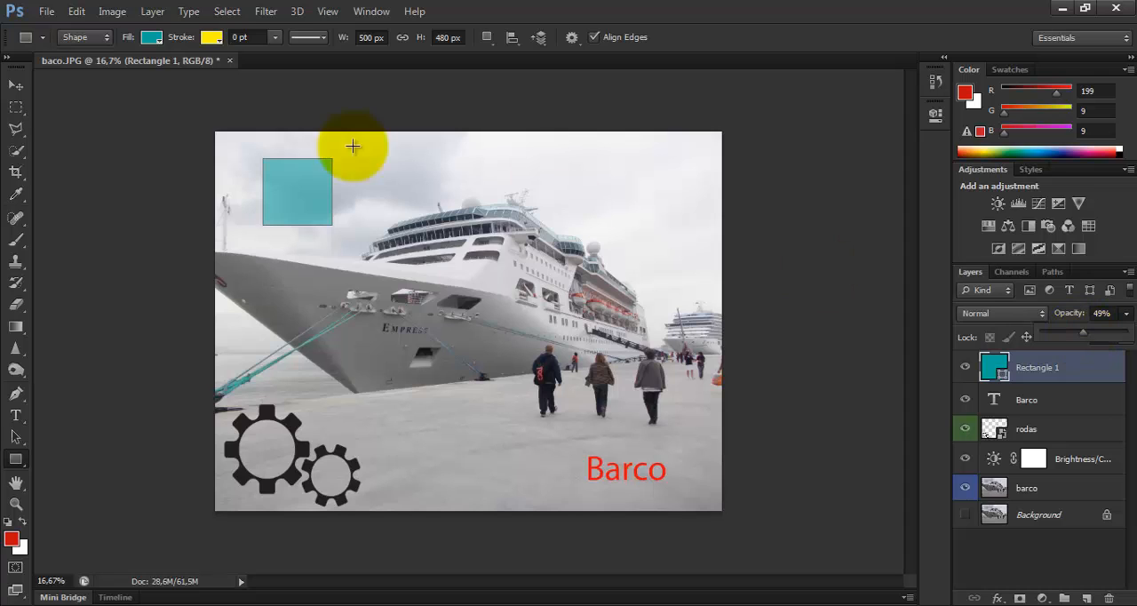
left_click(12, 85)
left_click_drag(296, 182, 268, 245)
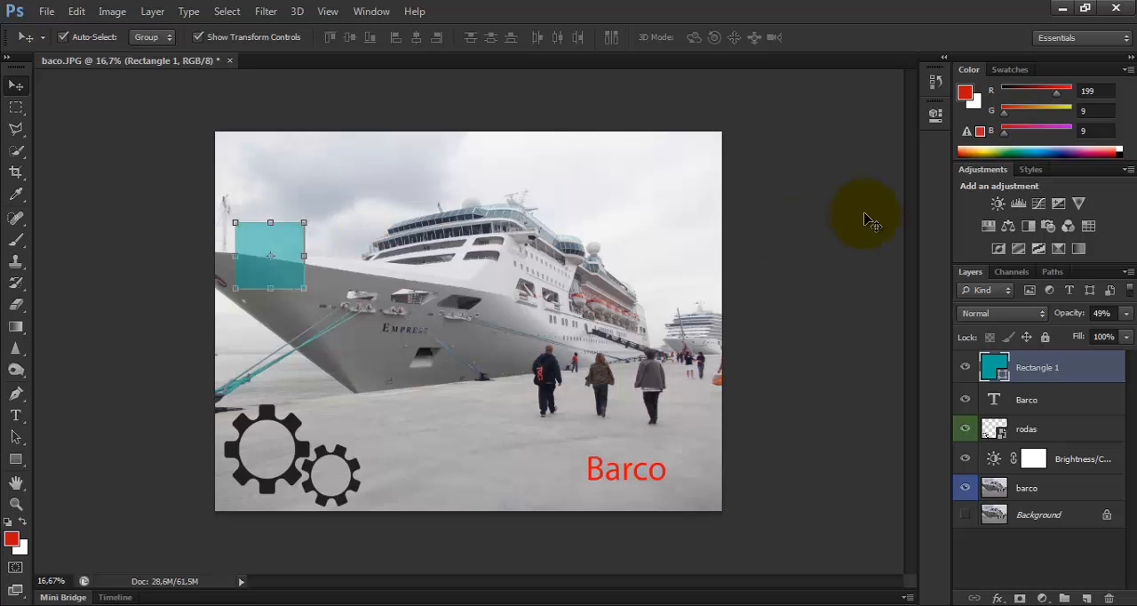
Lower the Rectangle 1 layer's opacity to 38% and to 0%, and bring it back to 100%
left_click(1127, 314)
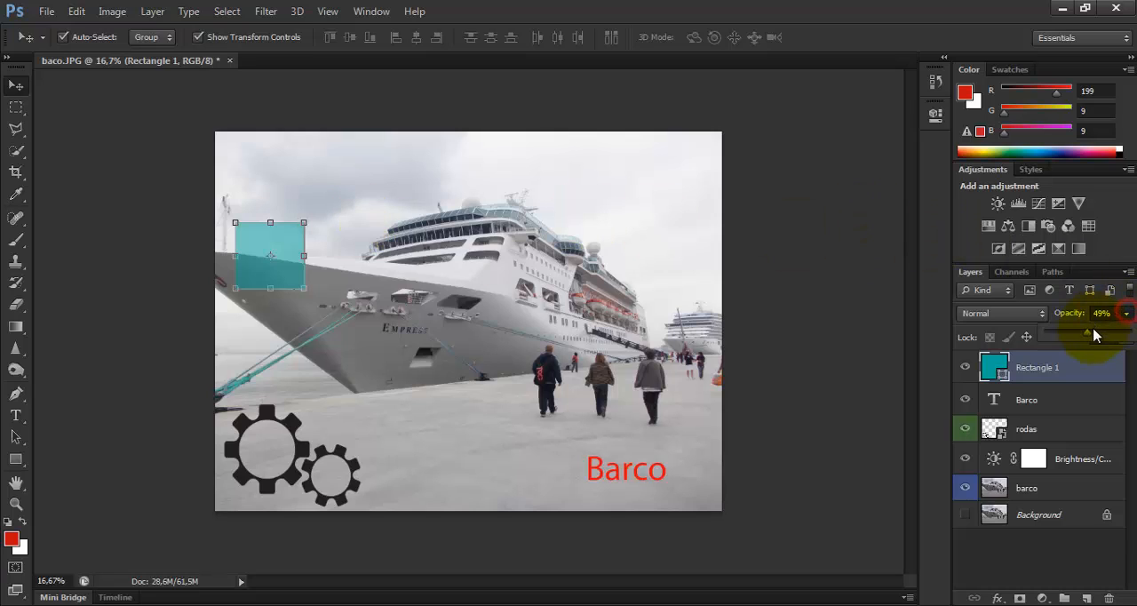
mouse_move(1089, 333)
left_mouse_down()
mouse_move(1133, 337)
mouse_move(1080, 336)
left_mouse_up()
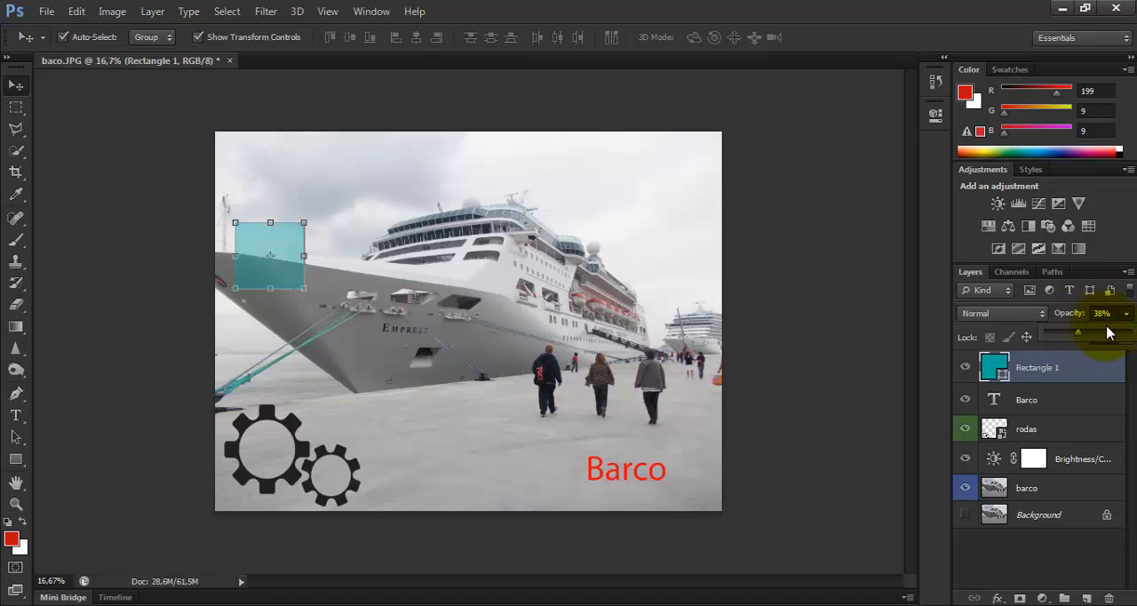
left_click_drag(1077, 338, 1044, 343)
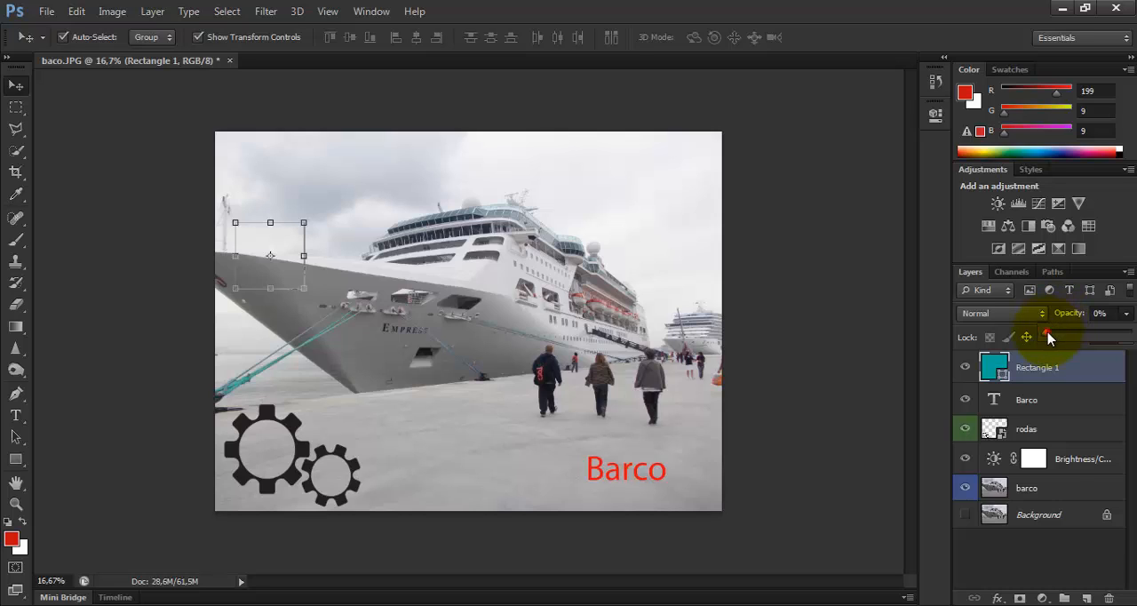
left_click_drag(1048, 336, 1116, 332)
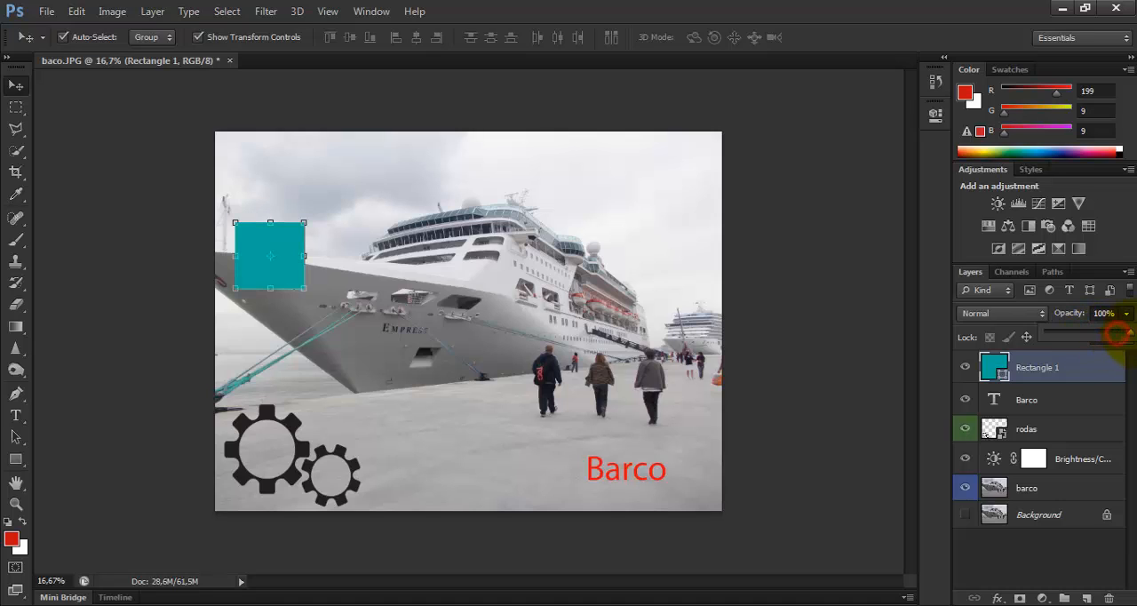
left_click(1126, 256)
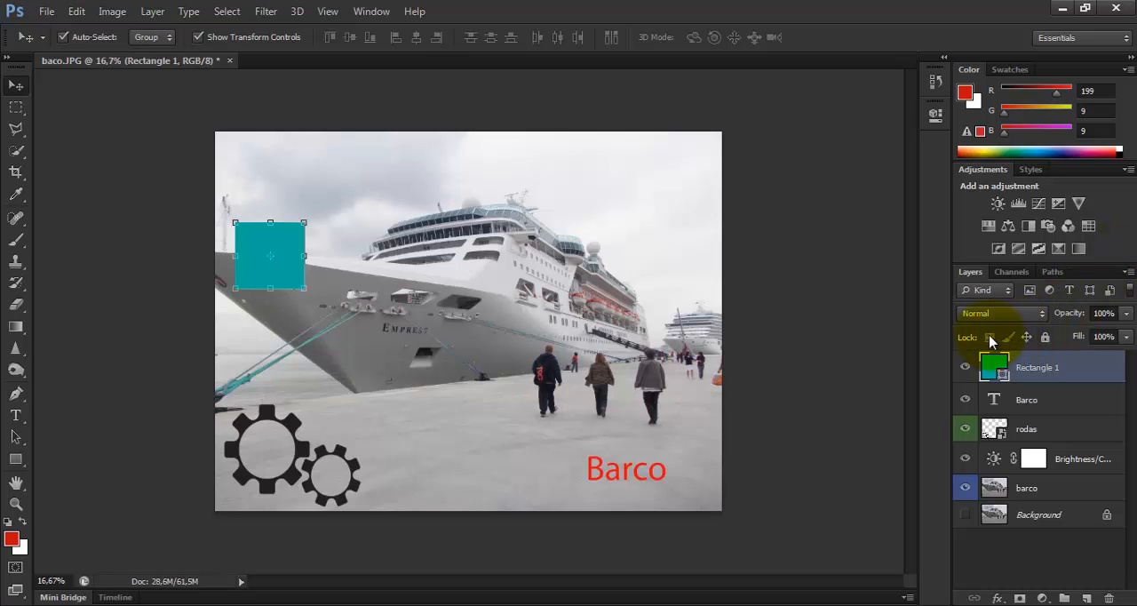
Select the barco photo layer and lock its position
left_click(1026, 337)
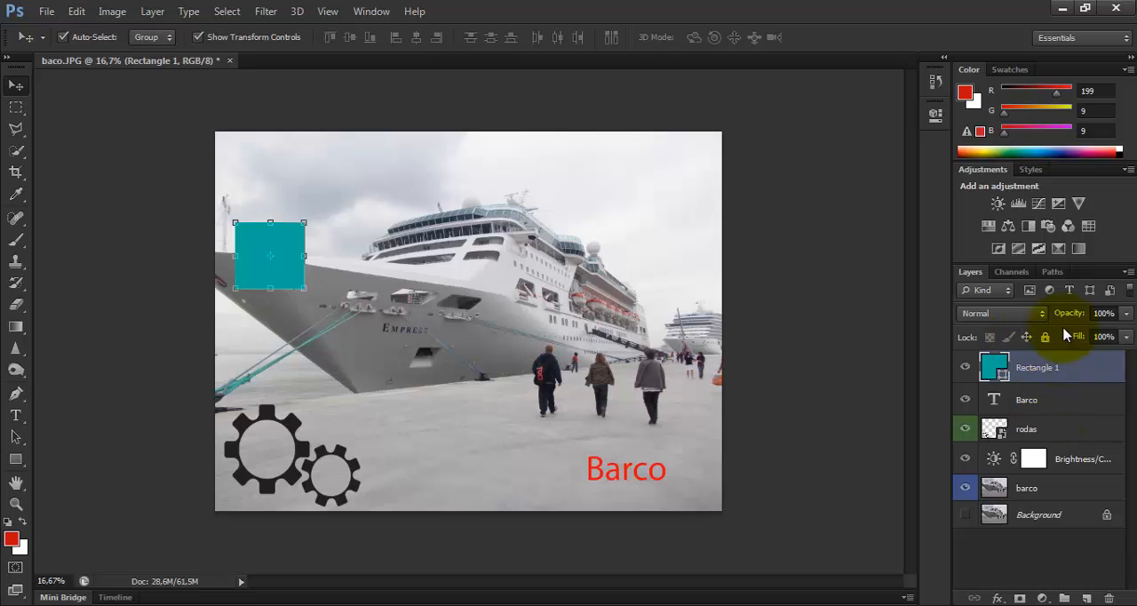
left_click(1040, 489)
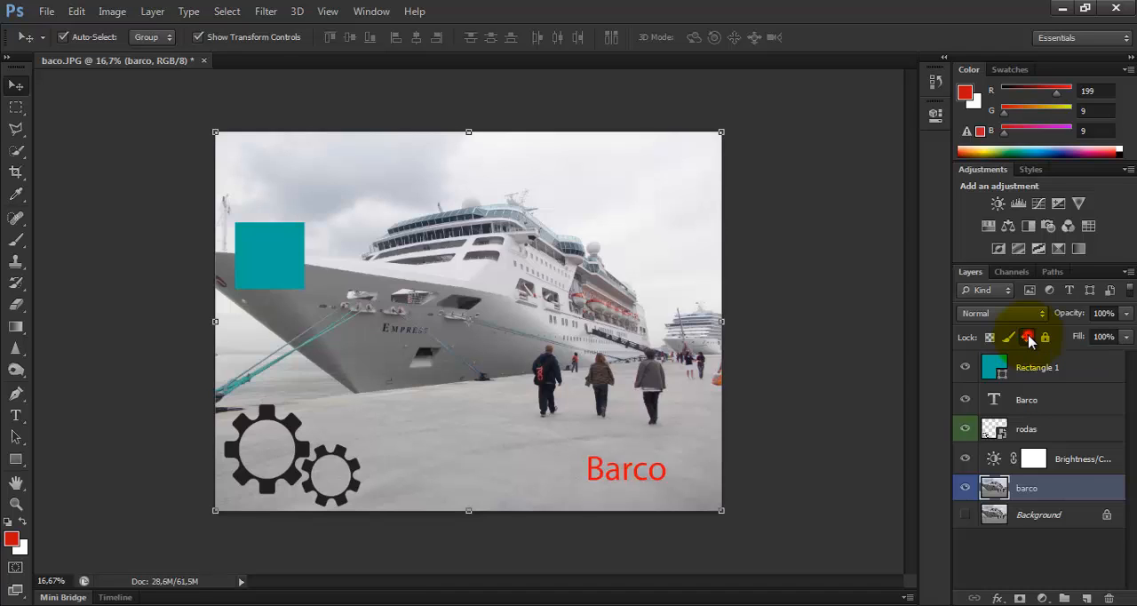
left_click(1027, 338)
Try to move the position-locked barco photo on the canvas
left_click_drag(652, 345, 613, 338)
left_click(1041, 491)
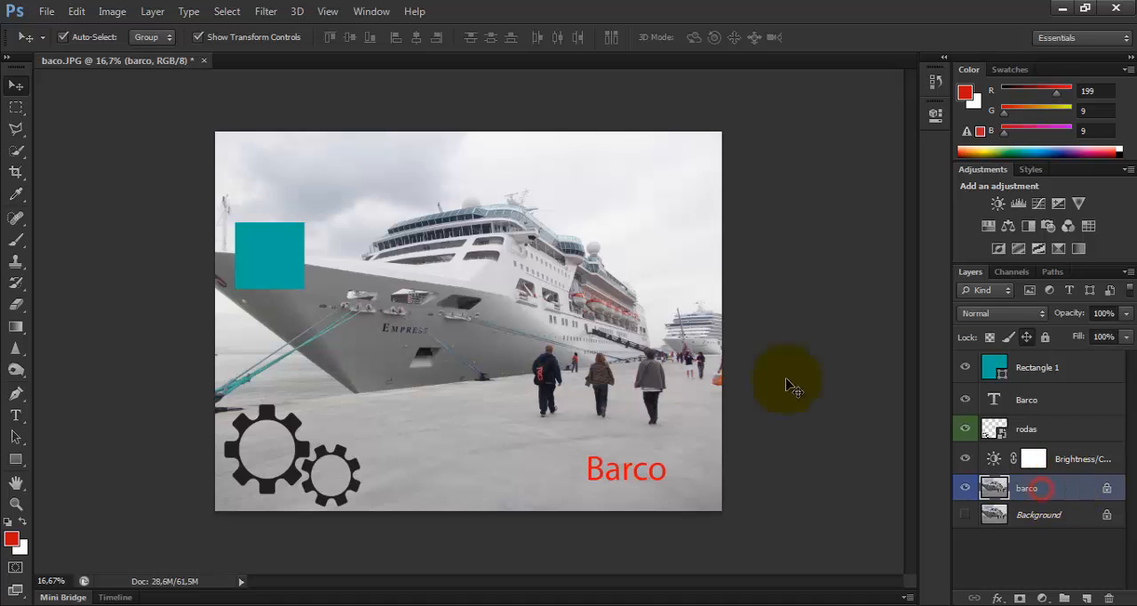
left_click_drag(603, 298, 656, 311)
left_click(608, 257)
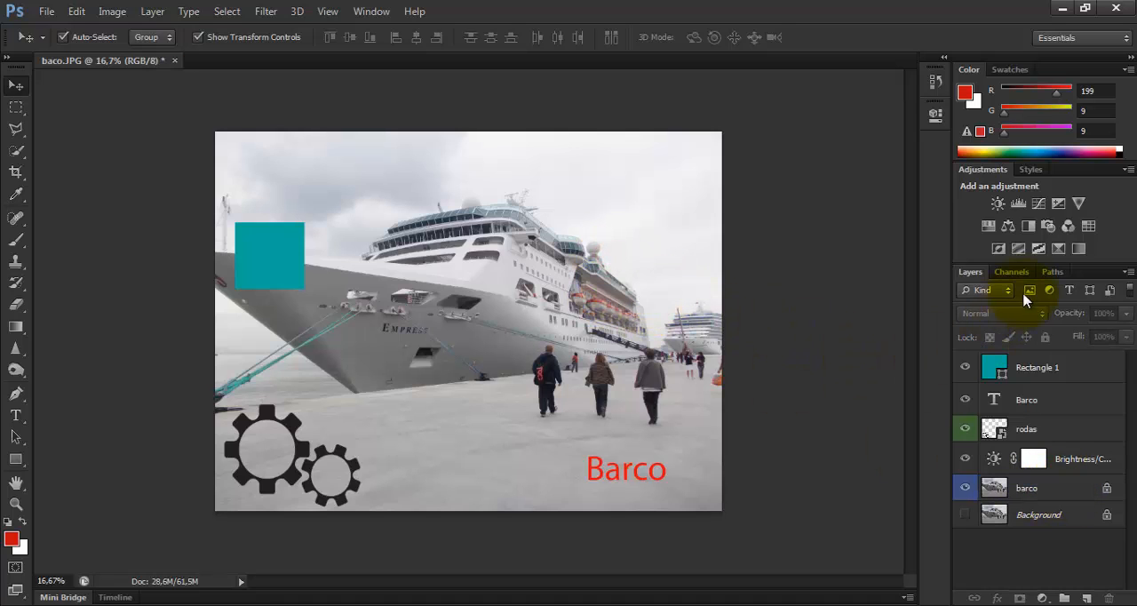
Reselect the barco photo layer and apply the Lock All option to it
left_click(1052, 486)
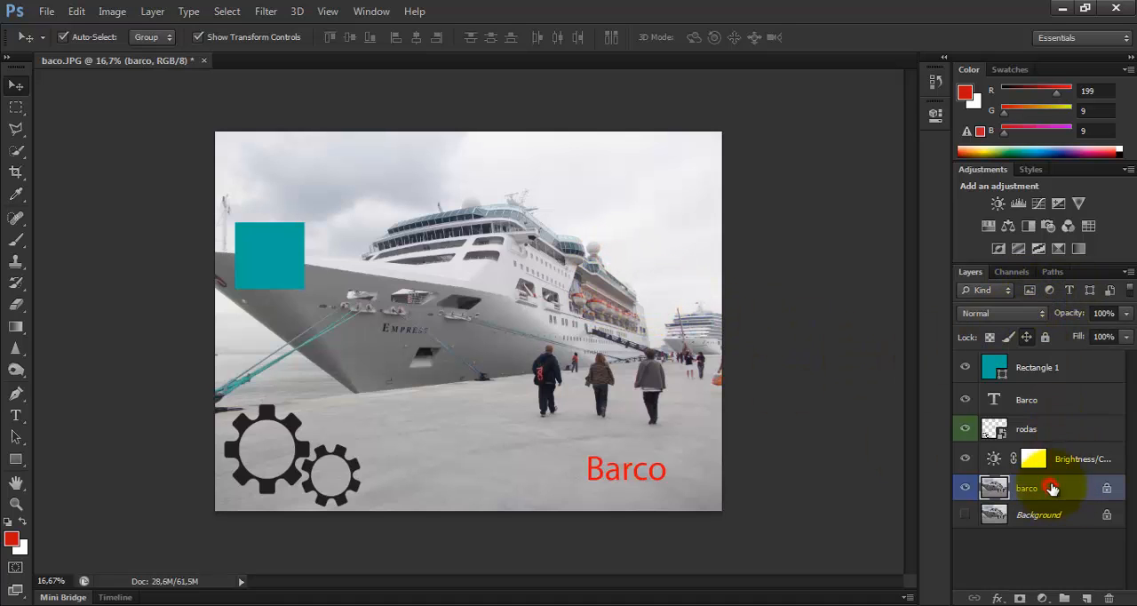
left_click(1045, 338)
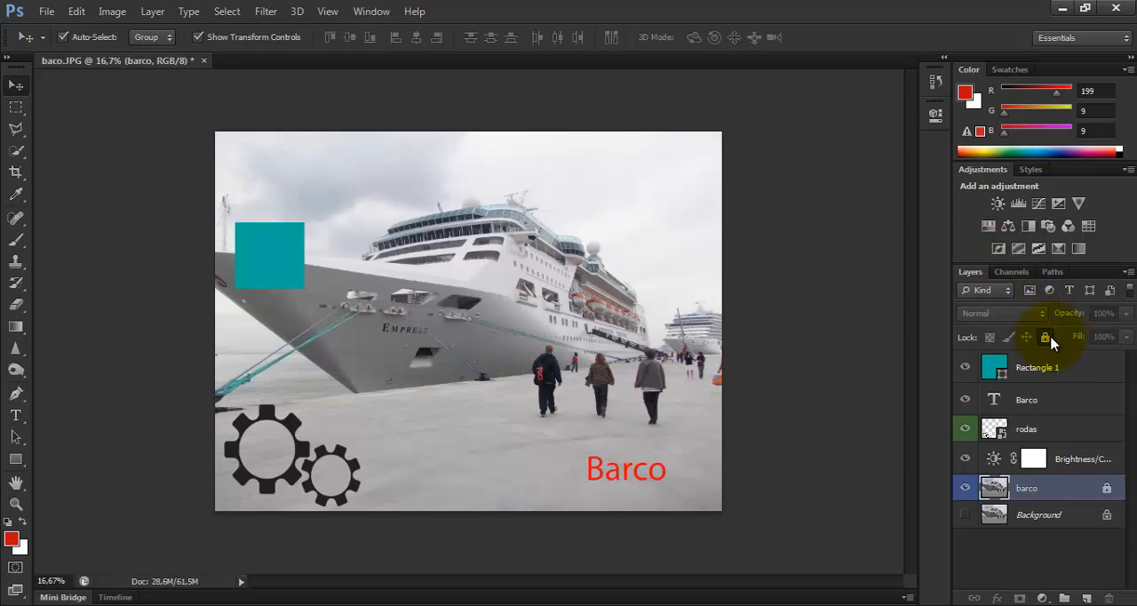
Try to move the fully locked barco photo on the canvas and reselect its layer
left_click(604, 260)
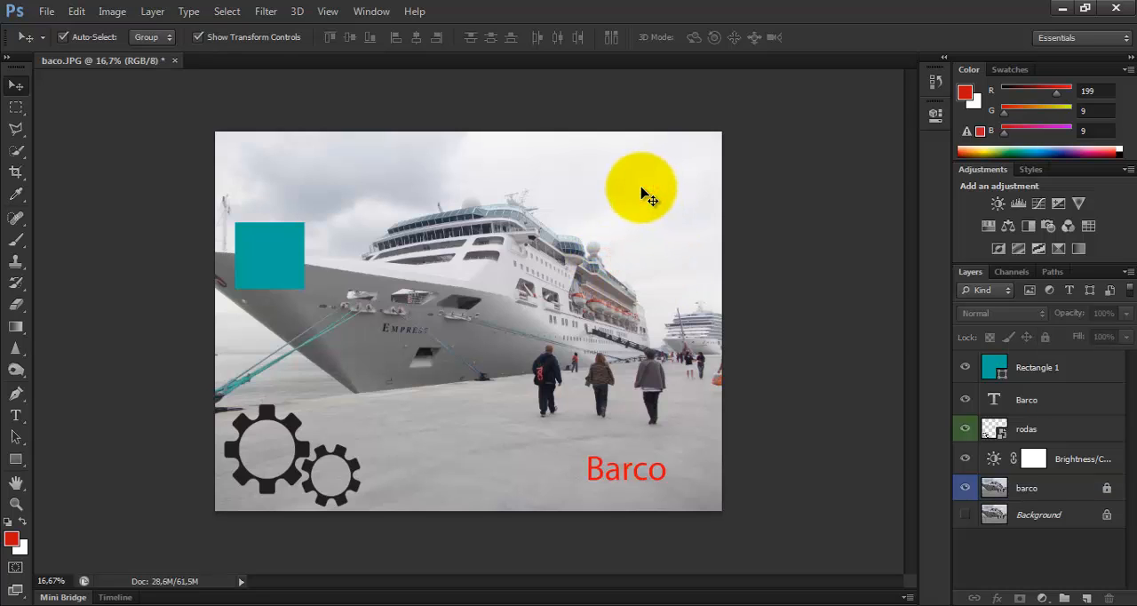
left_click(1034, 485)
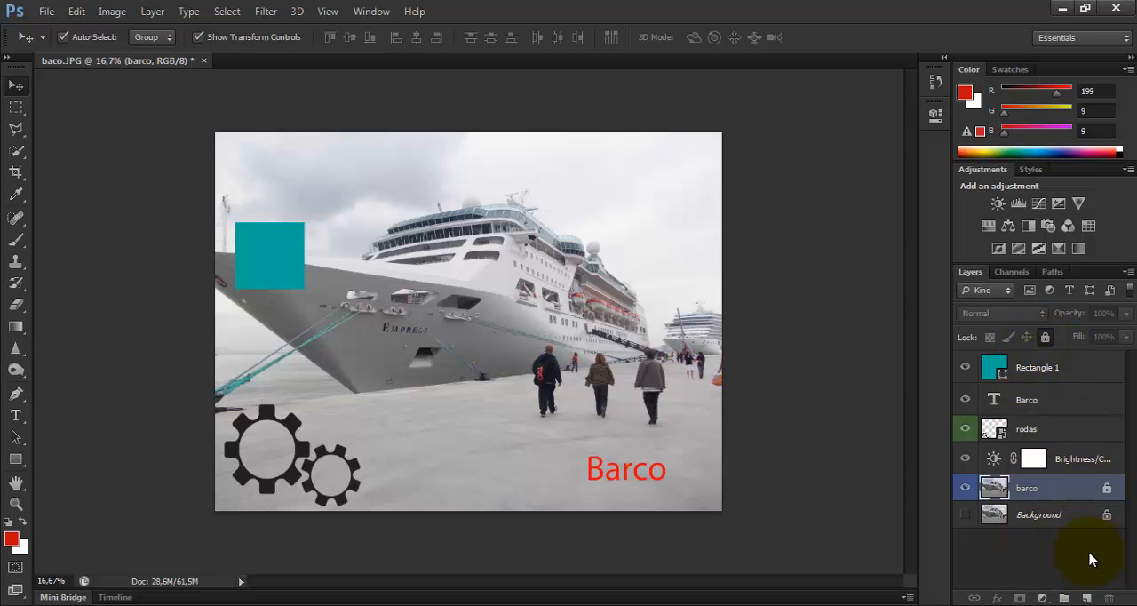
Select the Rectangle 1 layer and move the teal rectangle onto the ship's hull and back toward the bow
left_click(1062, 373)
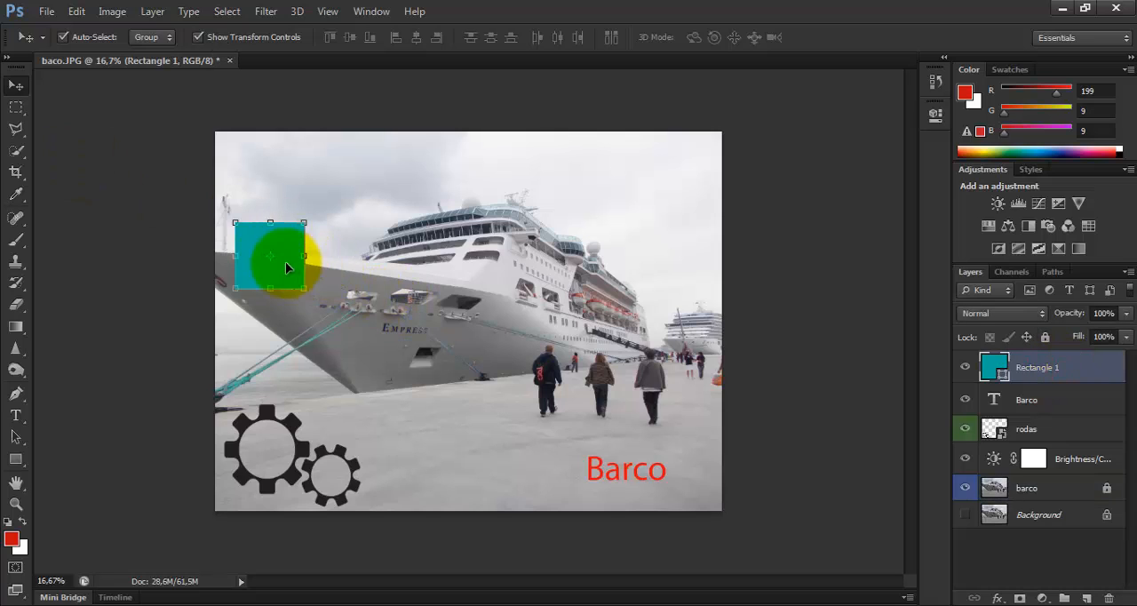
left_click_drag(285, 261, 341, 292)
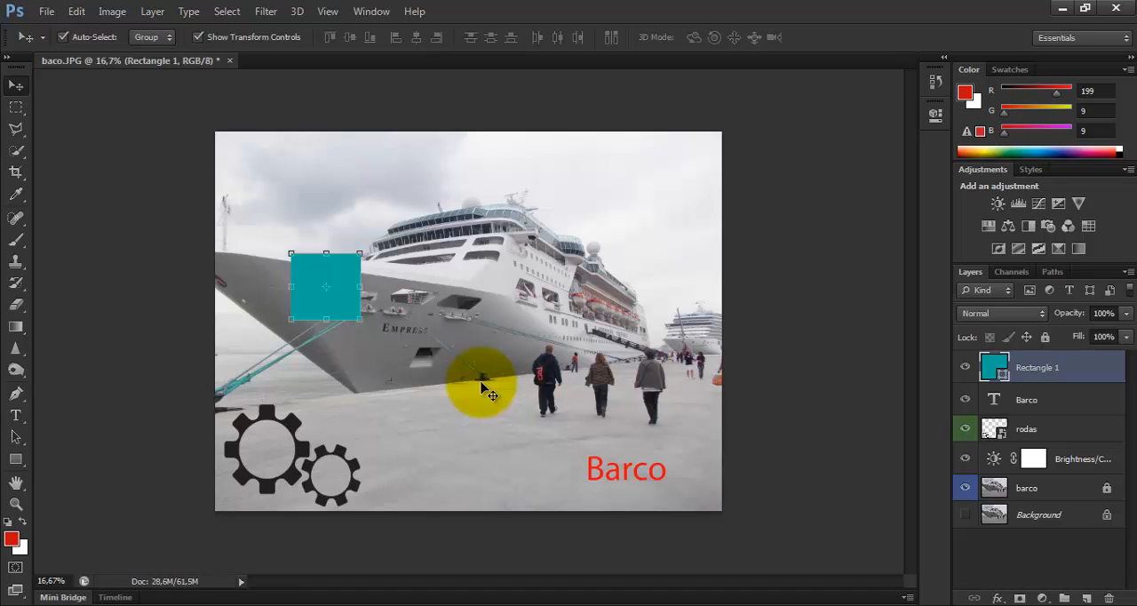
left_click_drag(332, 296, 287, 281)
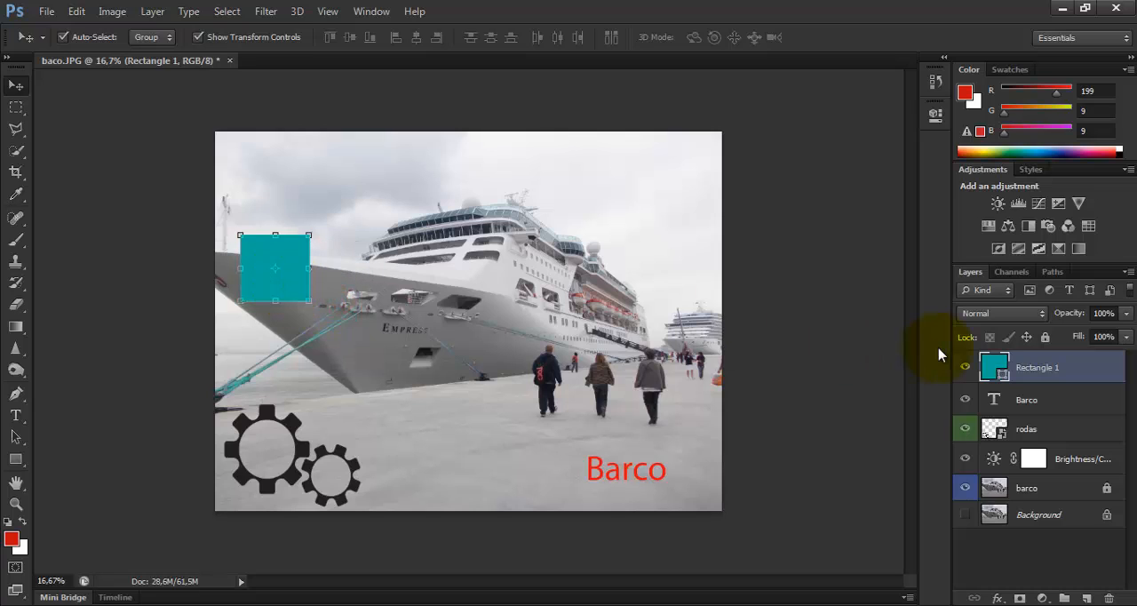
Apply the Lock All option to the Rectangle 1 layer and try to move the teal rectangle
left_click(1044, 337)
left_click_drag(289, 262, 264, 261)
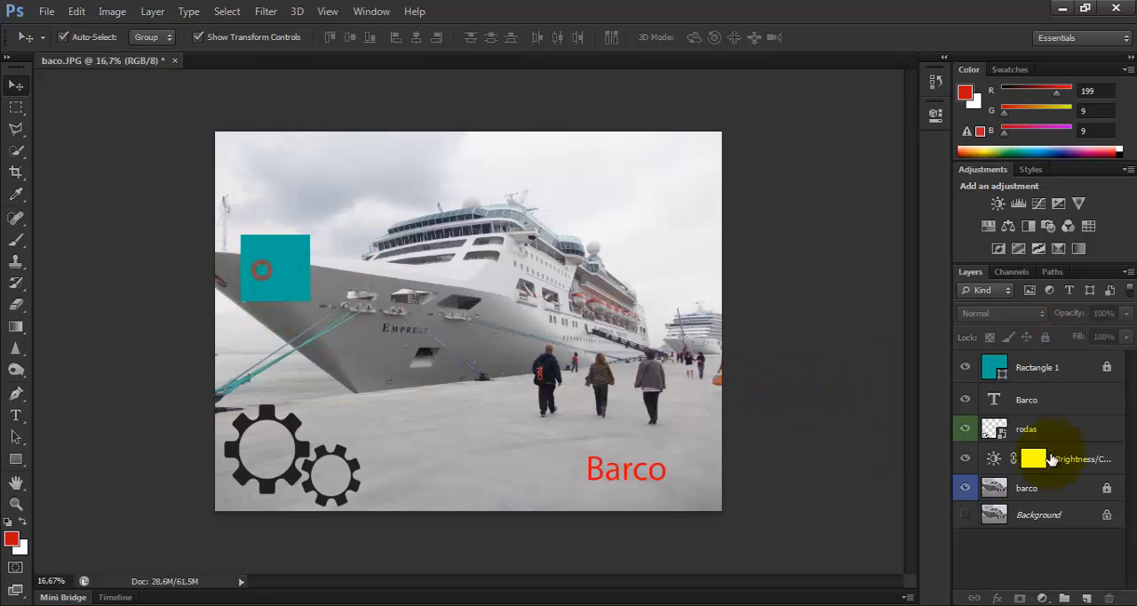
Remove the Lock All option from the Rectangle 1 layer and shift the teal rectangle slightly down and right on the bow
left_click(1106, 371)
left_click(1044, 337)
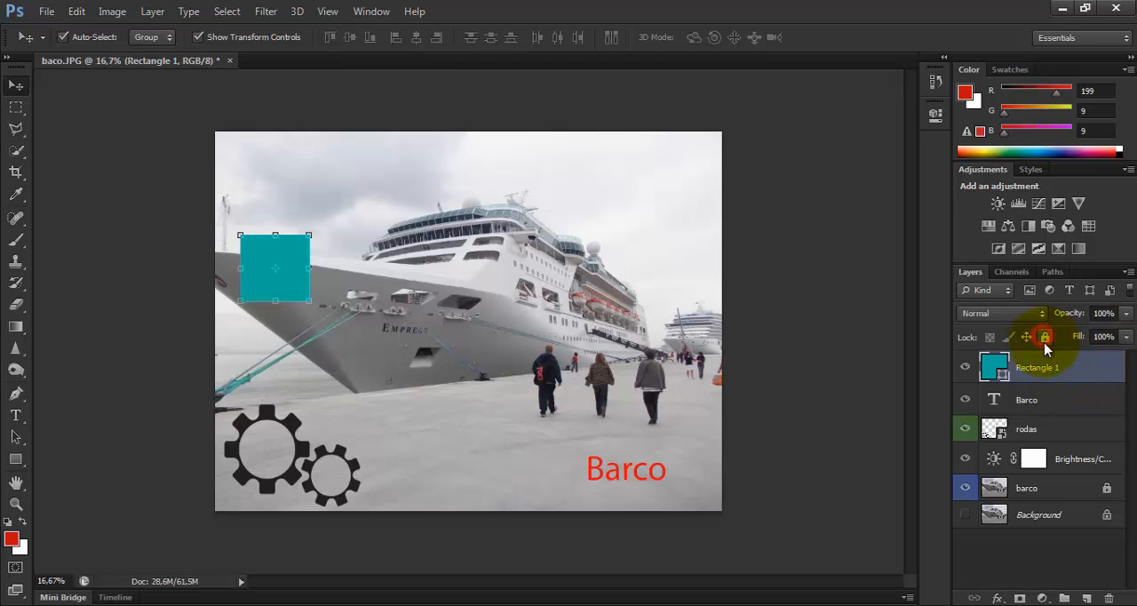
left_click_drag(274, 284, 291, 305)
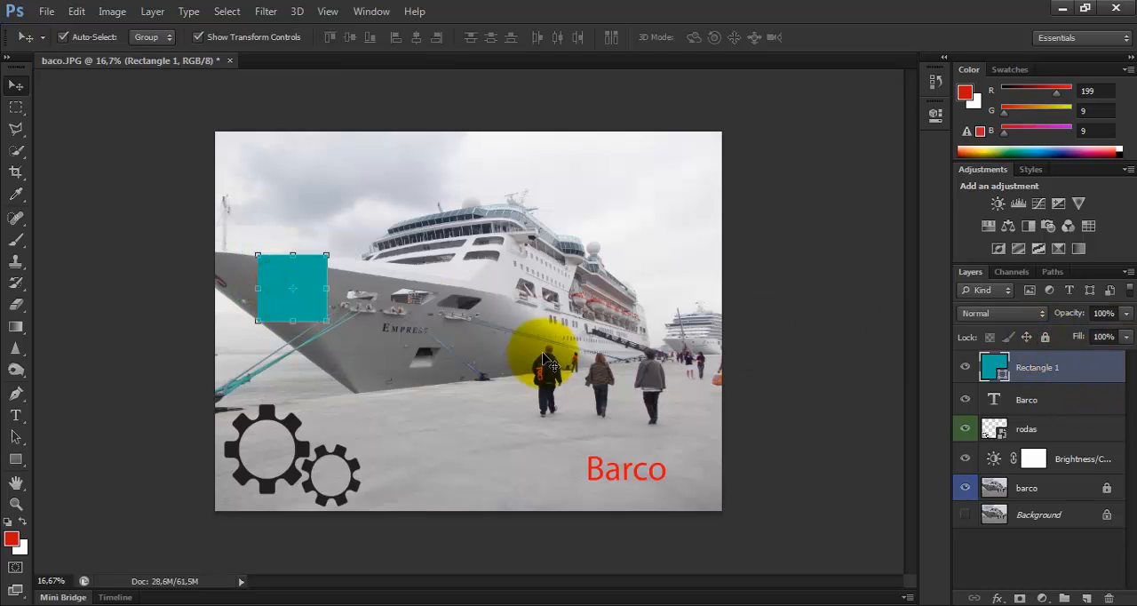
Lock the Rectangle 1 layer completely once more and unlock it again
left_click(1044, 336)
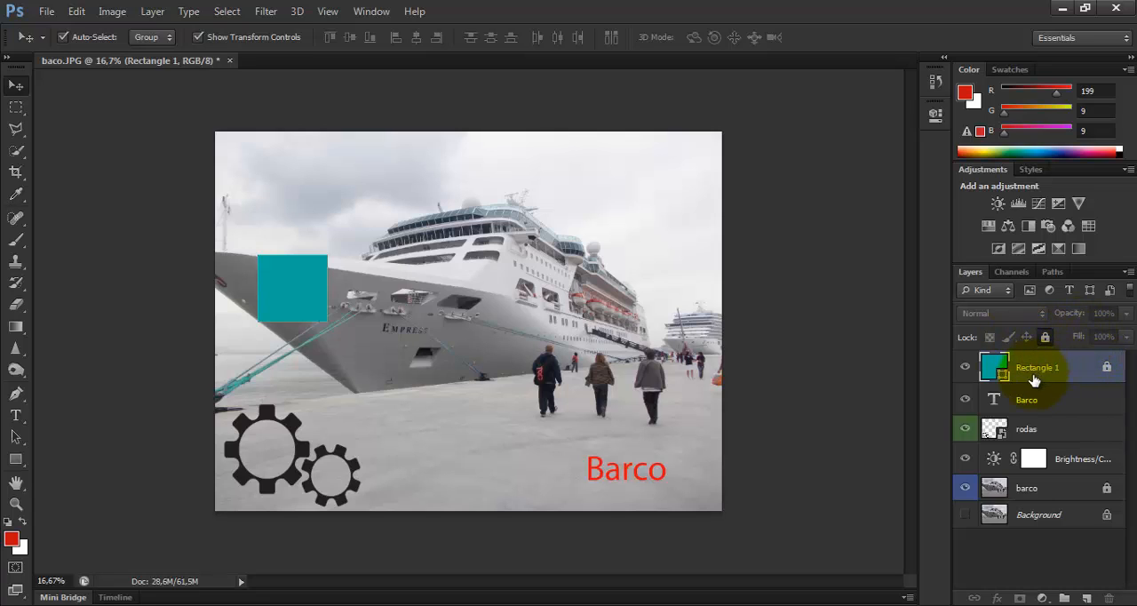
left_click(1045, 338)
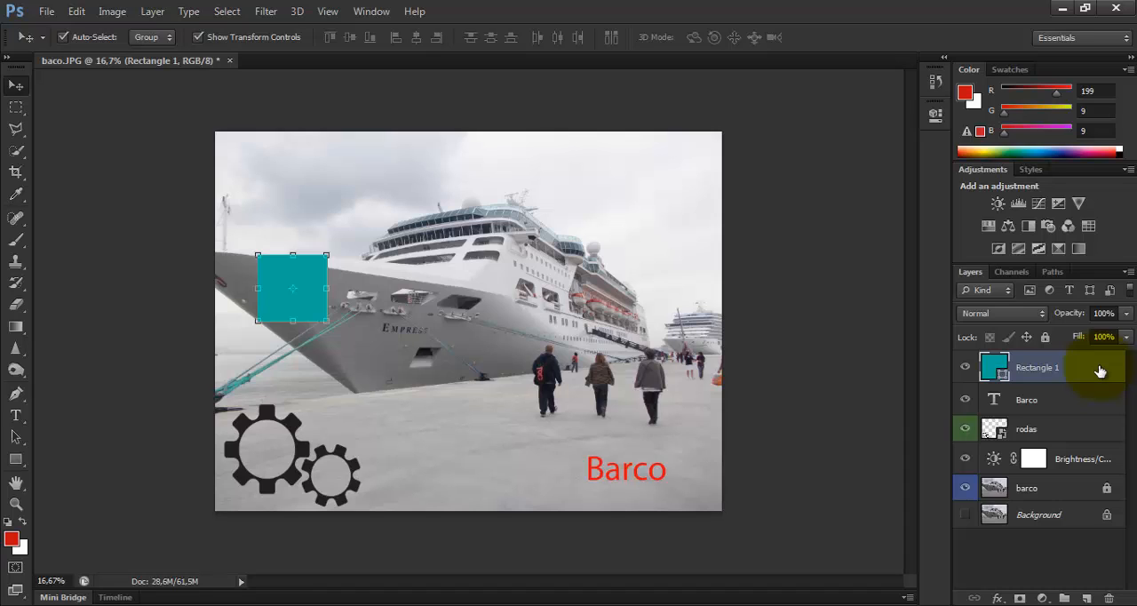
Rename the Rectangle 1 layer as retangulo and select the Barco text layer
double_click(1032, 370)
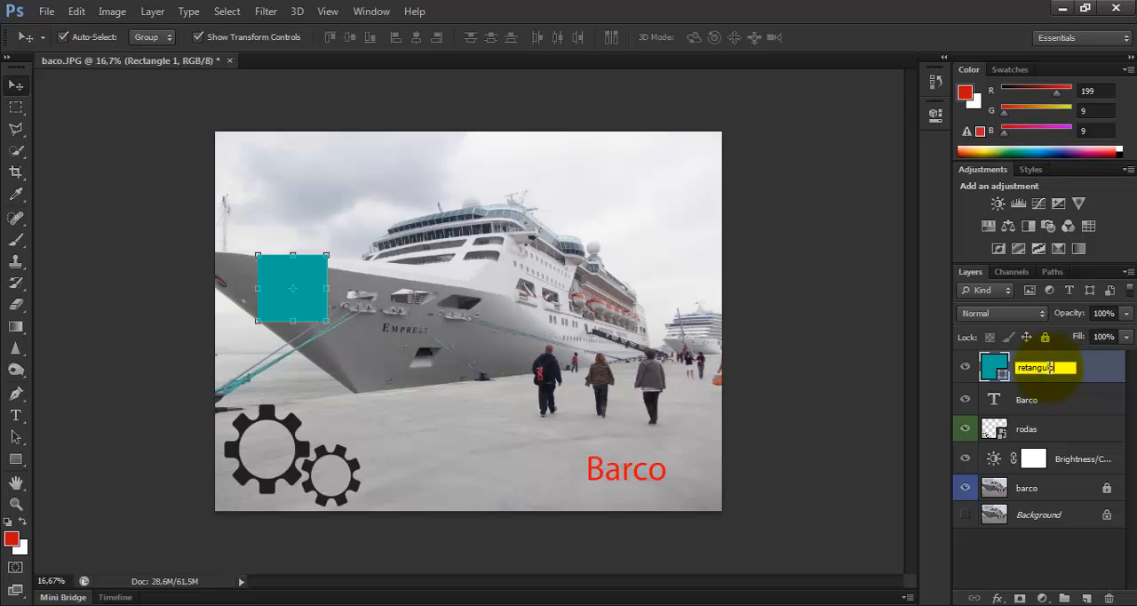
left_click(1066, 410)
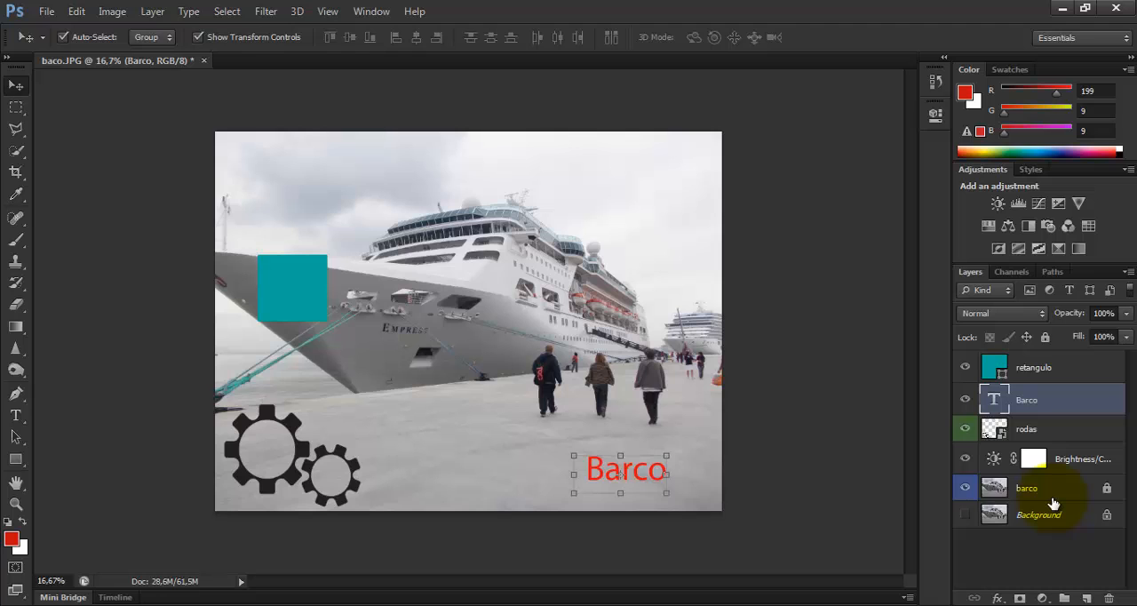
View the retangulo layer's blending options in the Layer Style dialog and close it without changes
left_click(1099, 369)
double_click(1098, 369)
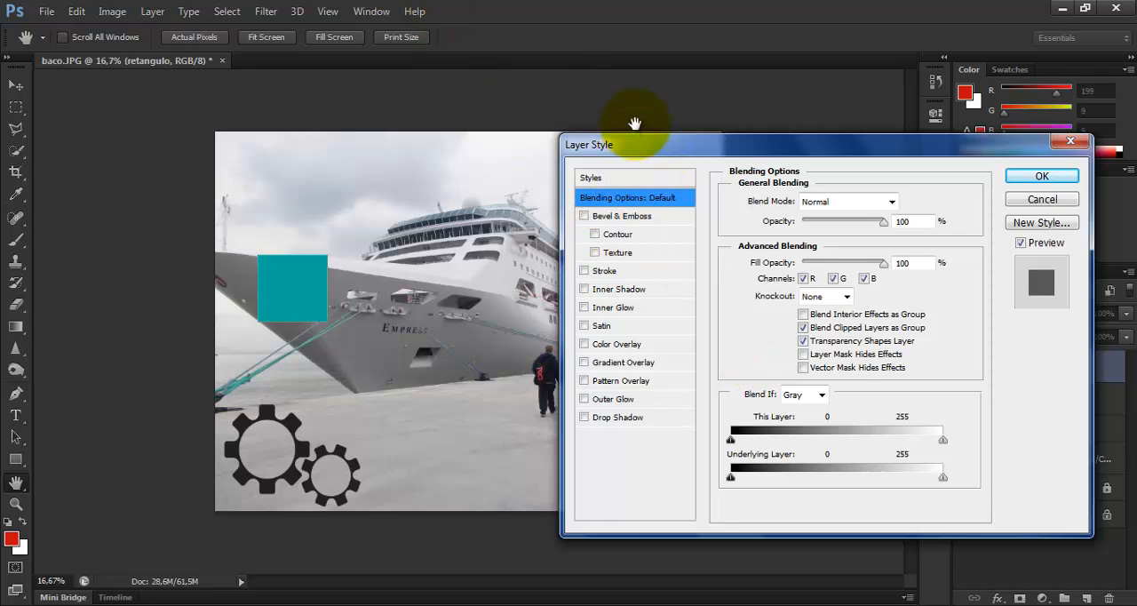
left_click(1042, 176)
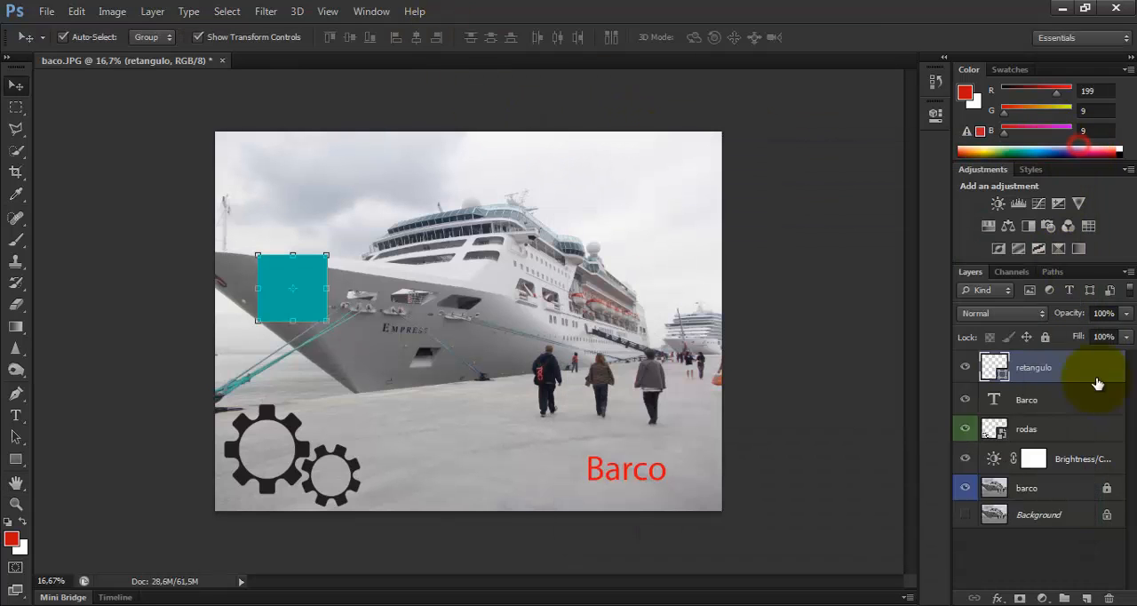
Open the Bevel & Emboss and Drop Shadow effects for the retangulo layer, dismissing each without applying it
left_click(999, 599)
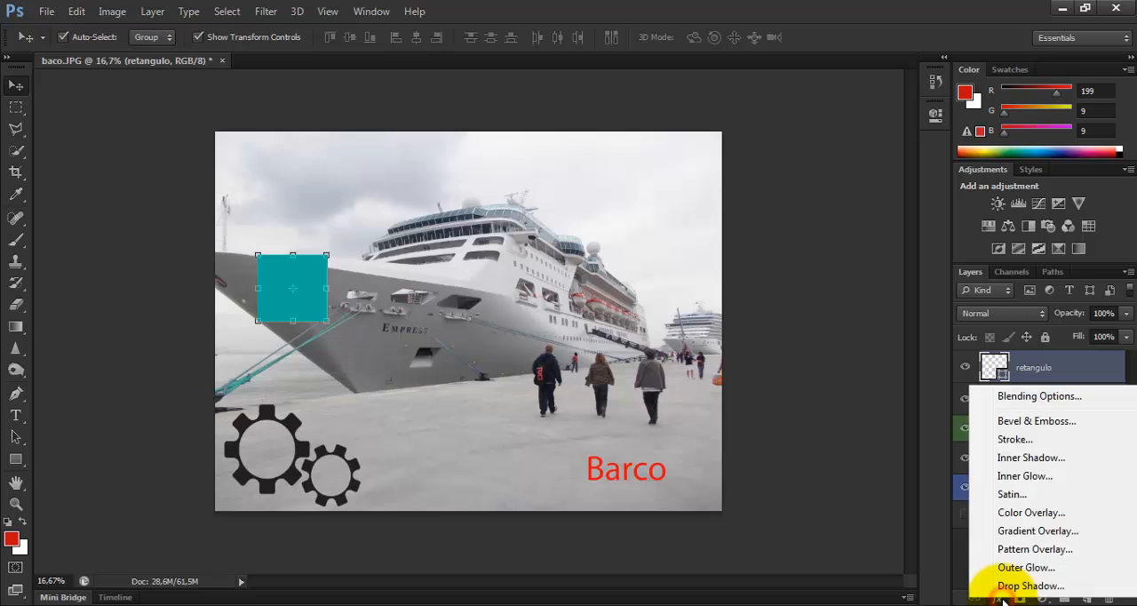
left_click(1054, 423)
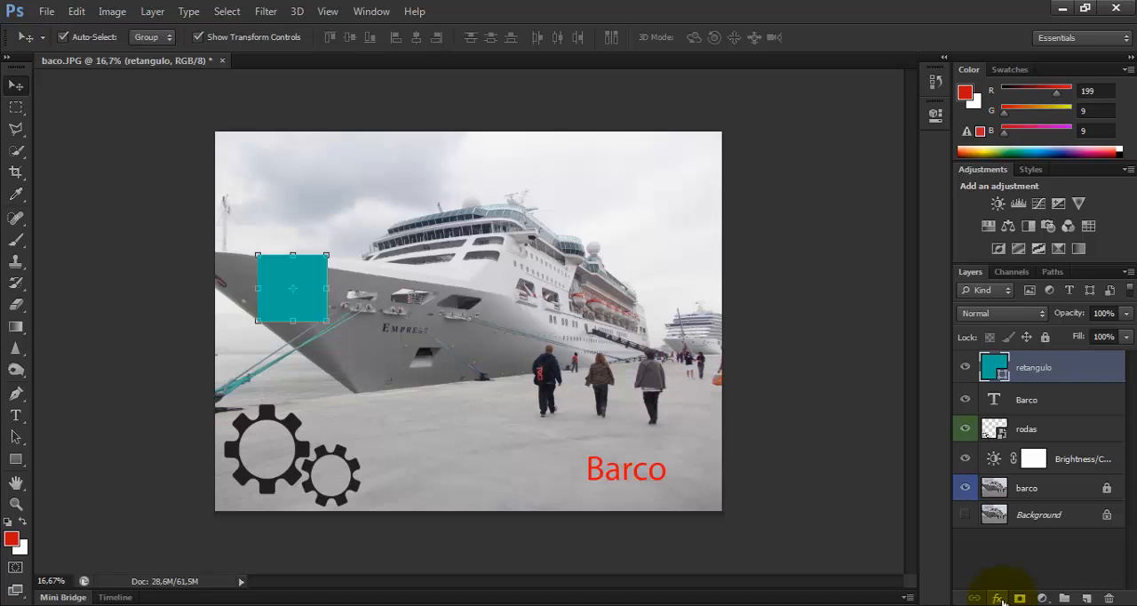
left_click(997, 597)
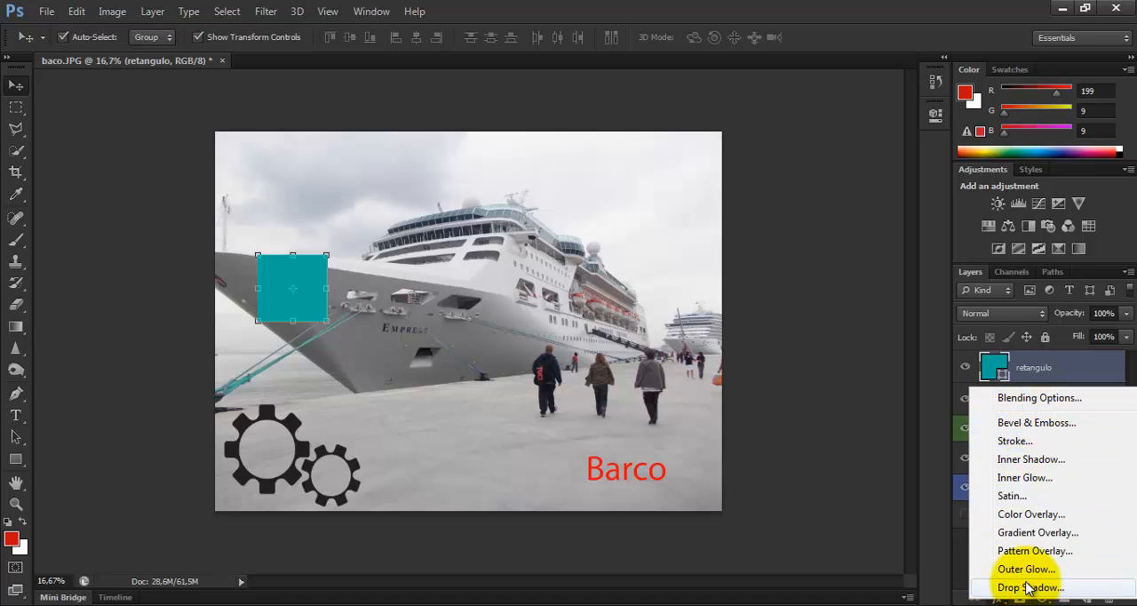
left_click(1030, 587)
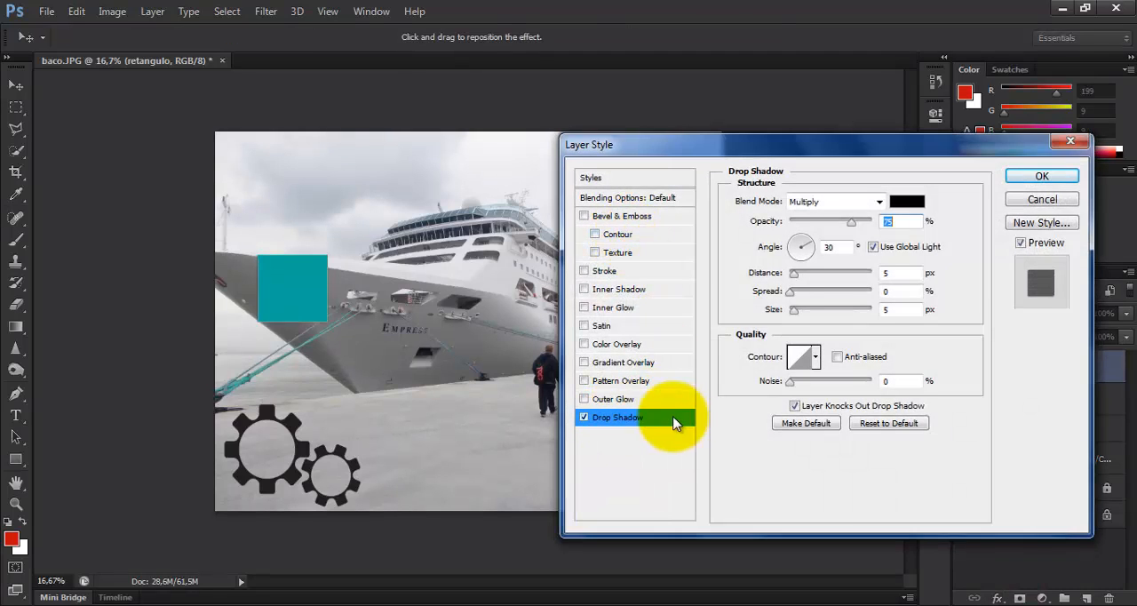
left_click(1071, 141)
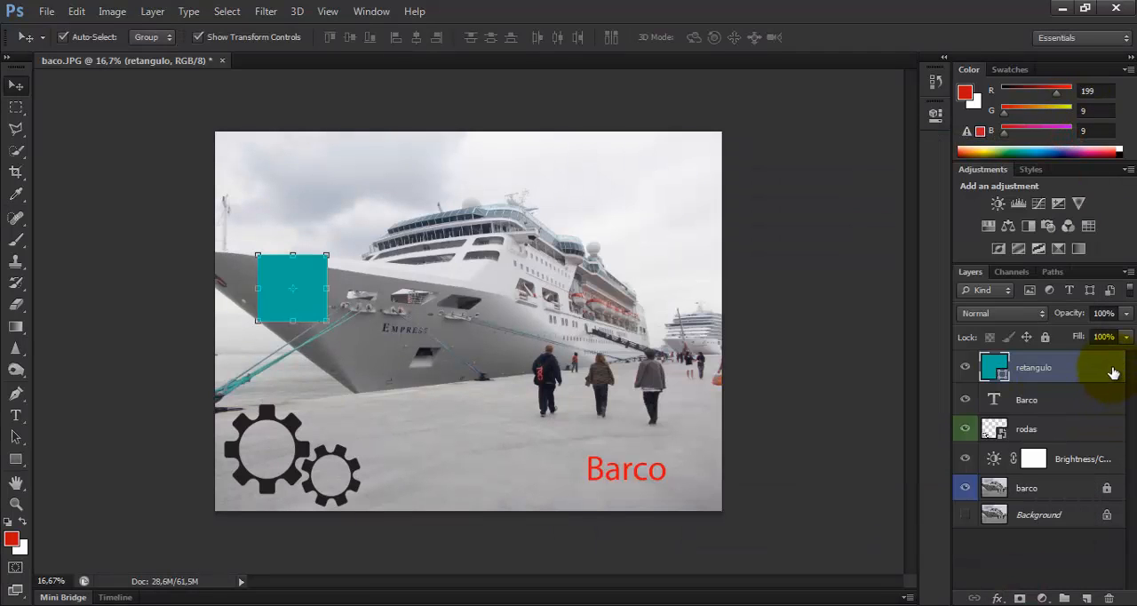
Open the retangulo layer's styles and enable a Drop Shadow
double_click(1111, 369)
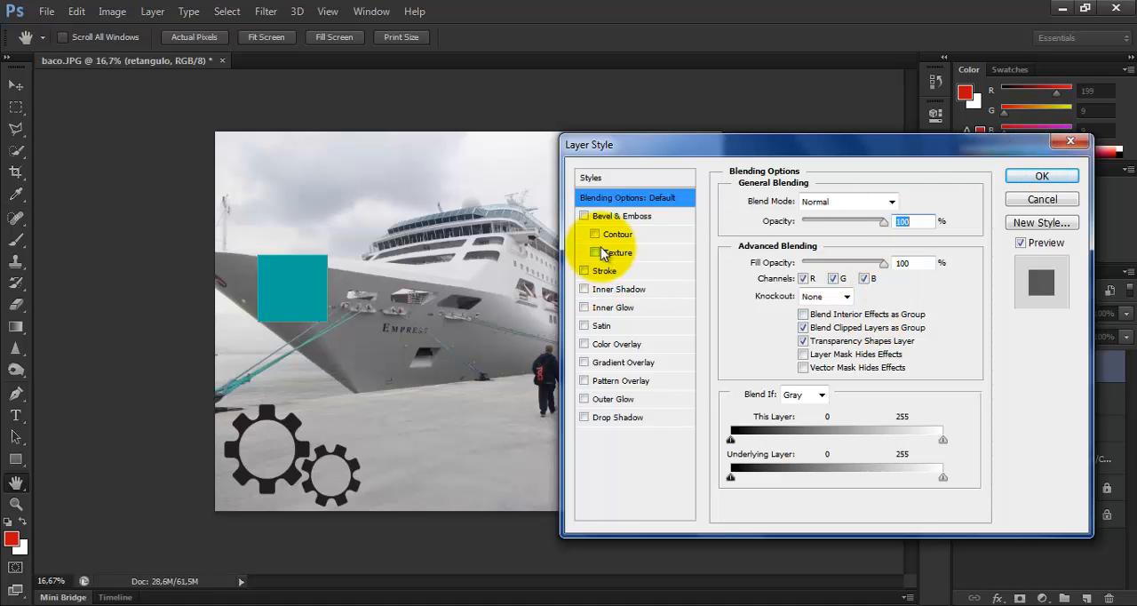
left_click(610, 418)
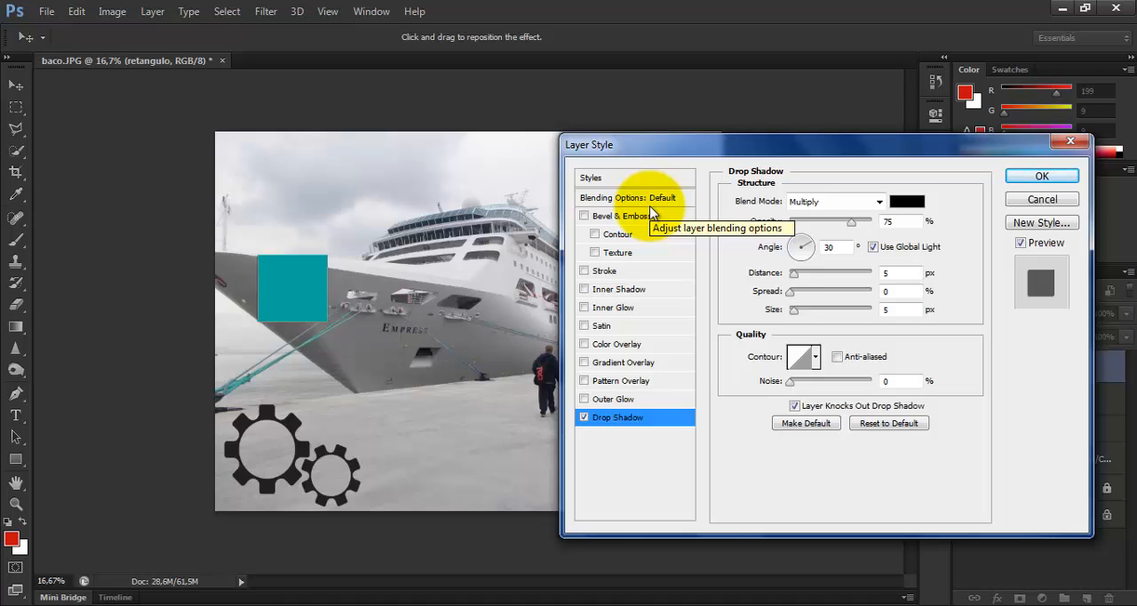
Enable Bevel & Emboss with Contour, trying a depth of 225% and 93%, with size 54 px and soften 1 px
left_click(604, 218)
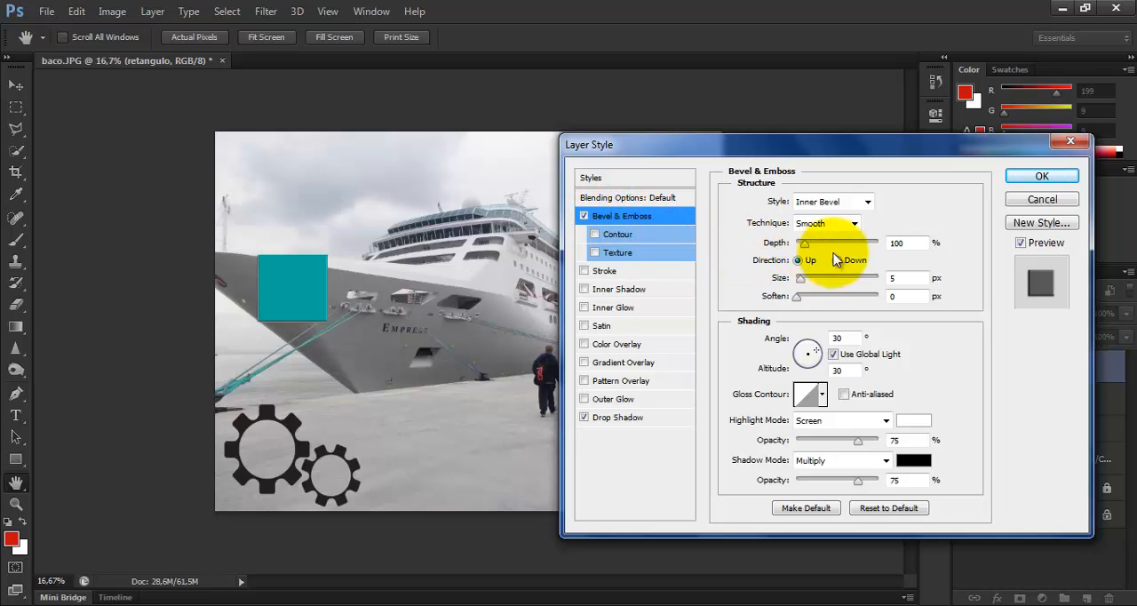
left_click(595, 234)
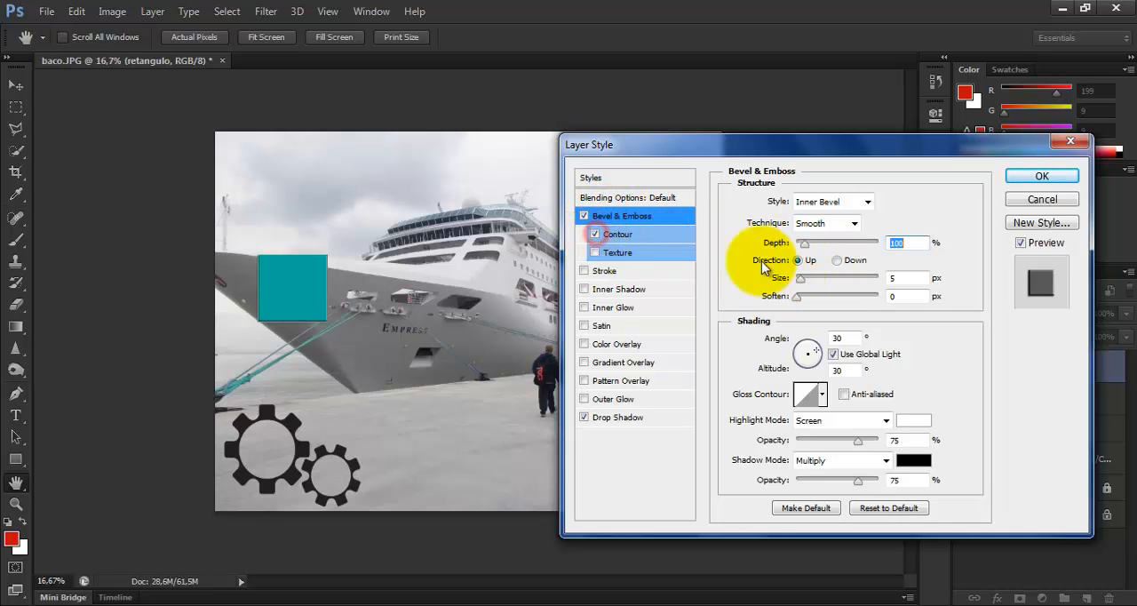
left_click(803, 245)
left_click_drag(812, 243, 818, 278)
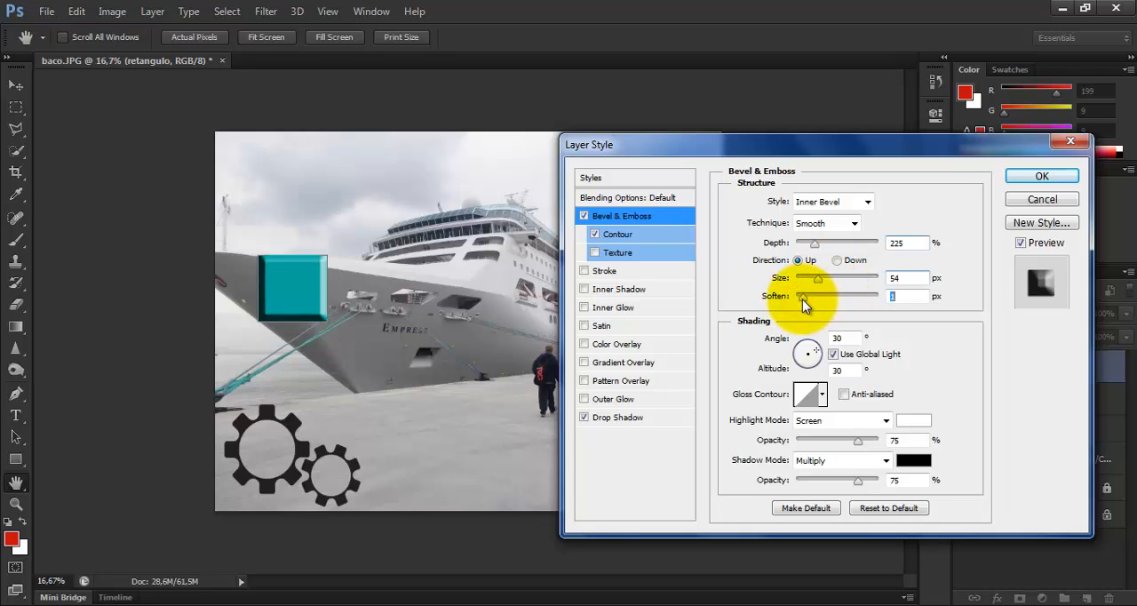
mouse_move(815, 243)
left_mouse_down()
mouse_move(858, 246)
mouse_move(805, 253)
left_mouse_up()
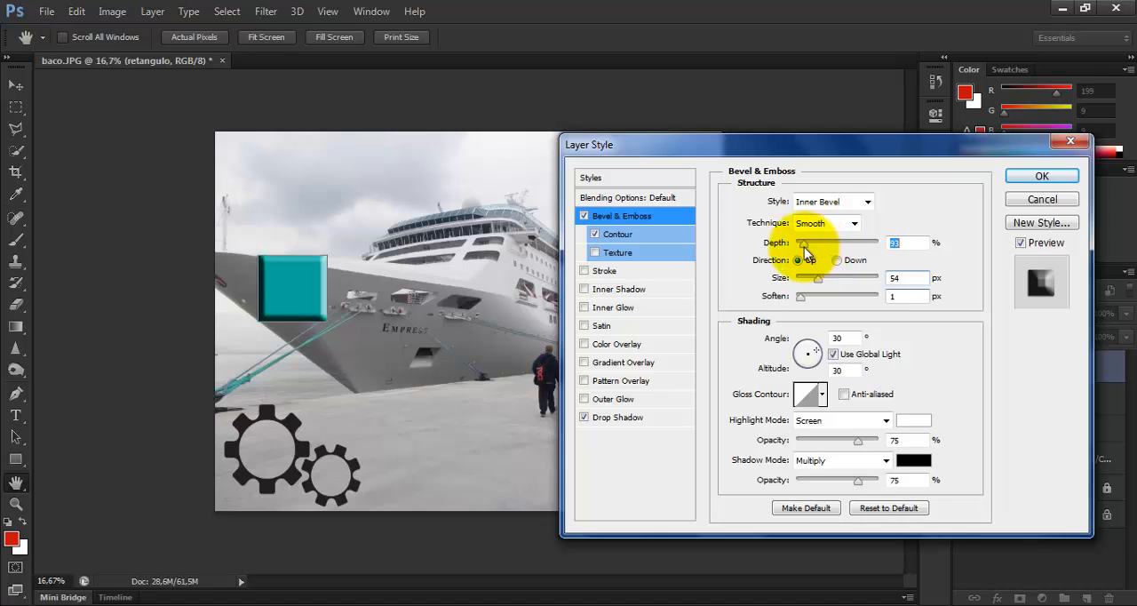
Replace the bevel's Contour with Texture, set the bevel size to 49 px, and turn Texture off again
left_click(595, 232)
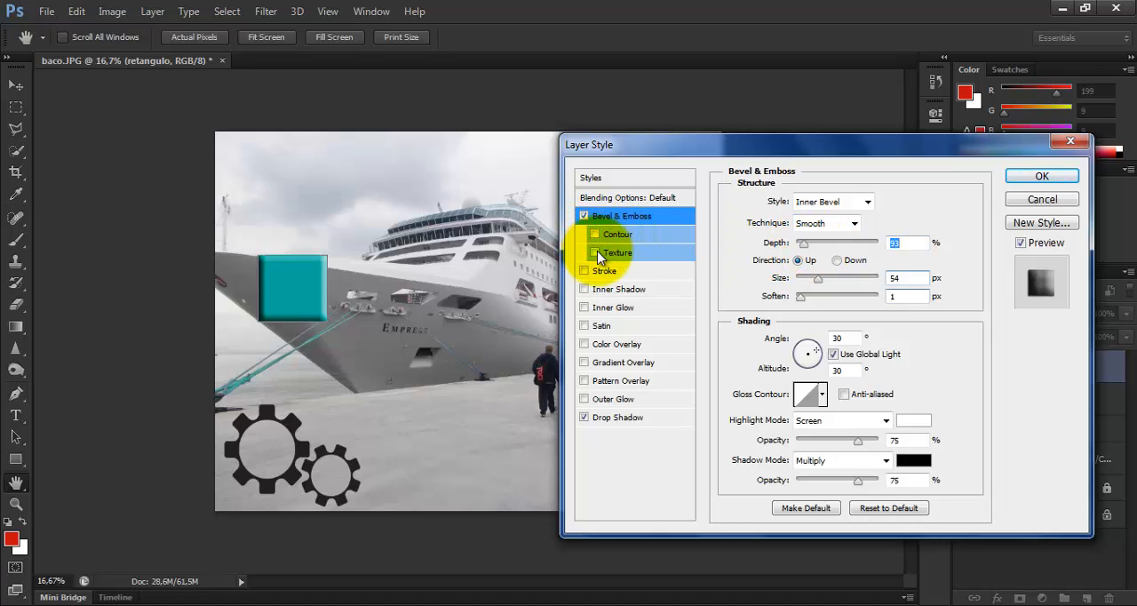
left_click(595, 253)
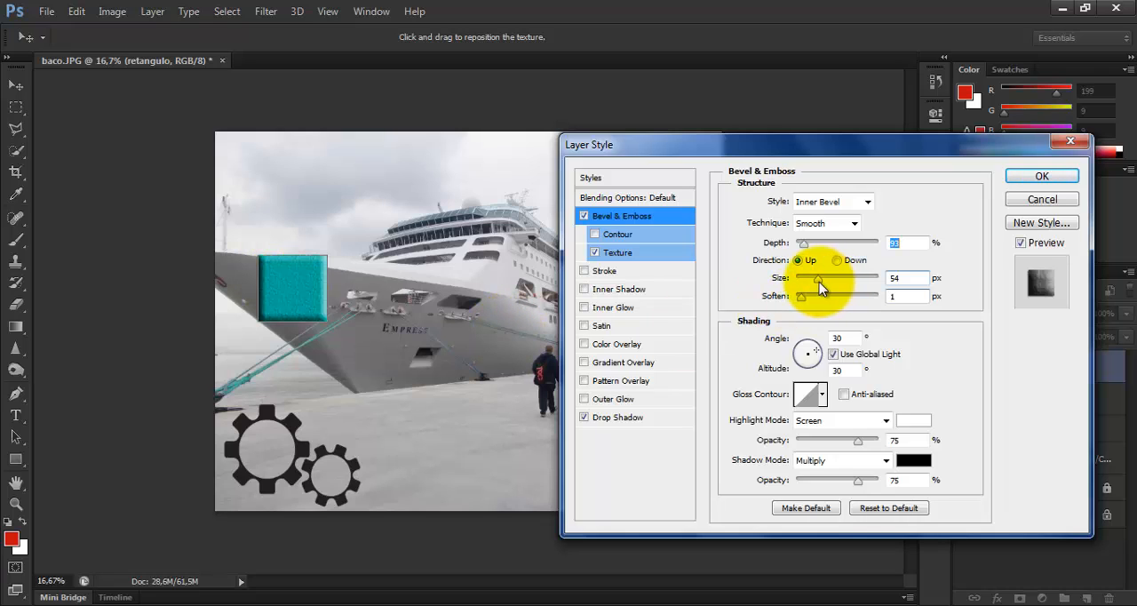
mouse_move(819, 281)
left_mouse_down()
mouse_move(840, 282)
mouse_move(820, 283)
mouse_move(838, 283)
mouse_move(826, 293)
mouse_move(816, 286)
mouse_move(835, 286)
mouse_move(819, 295)
mouse_move(844, 267)
mouse_move(830, 290)
mouse_move(814, 290)
mouse_move(828, 296)
mouse_move(817, 287)
left_mouse_up()
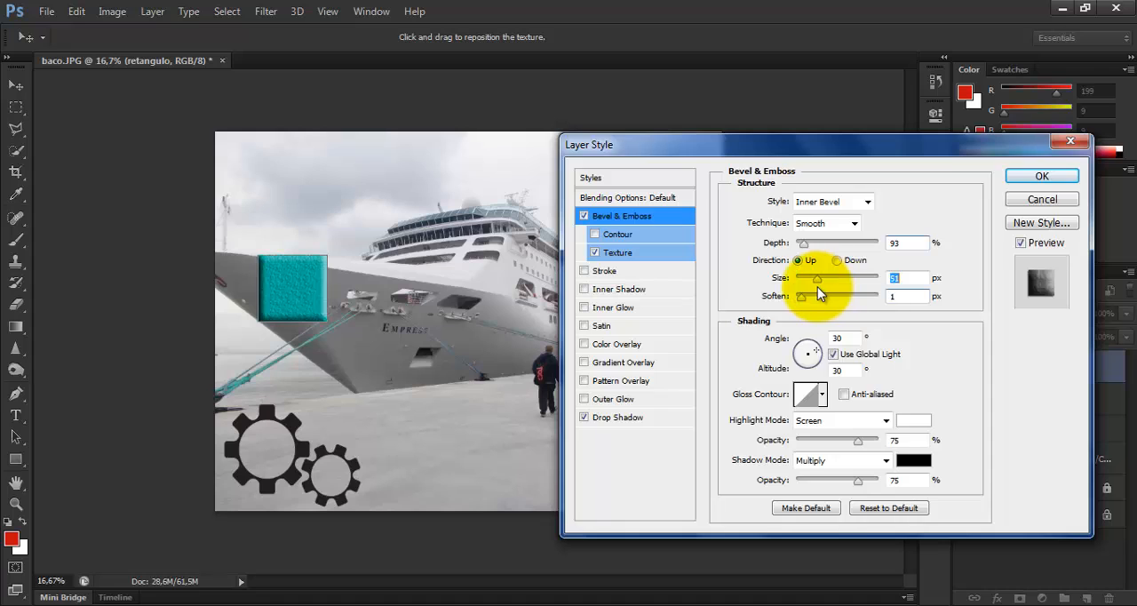
left_click(594, 252)
Enable a Stroke on the retangulo layer, turn off Bevel & Emboss, and set the stroke size to 68 px
left_click(604, 270)
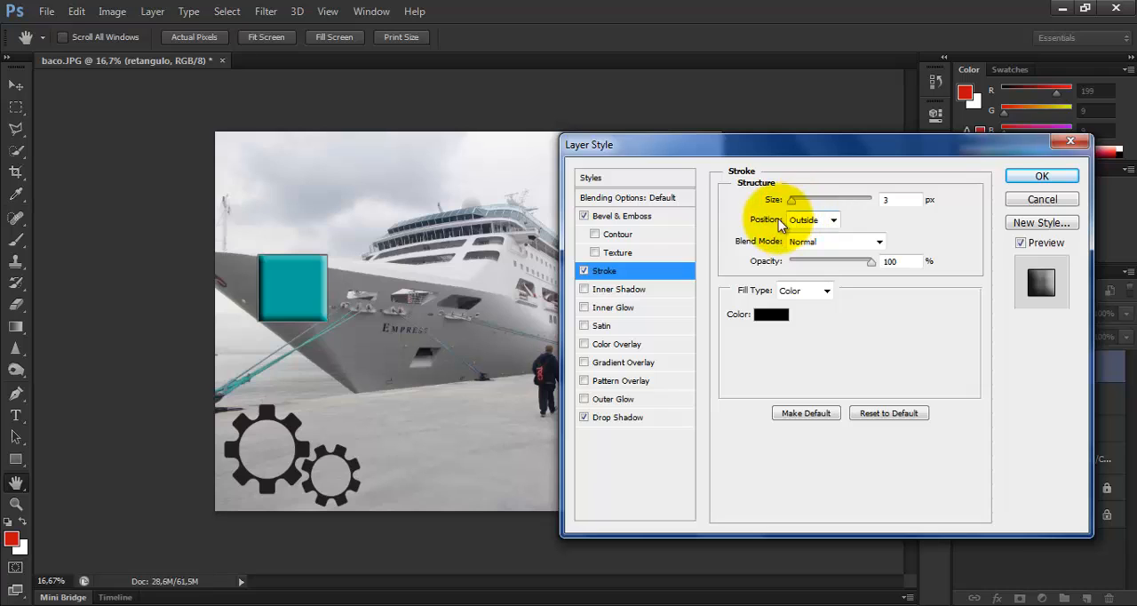
left_click(583, 215)
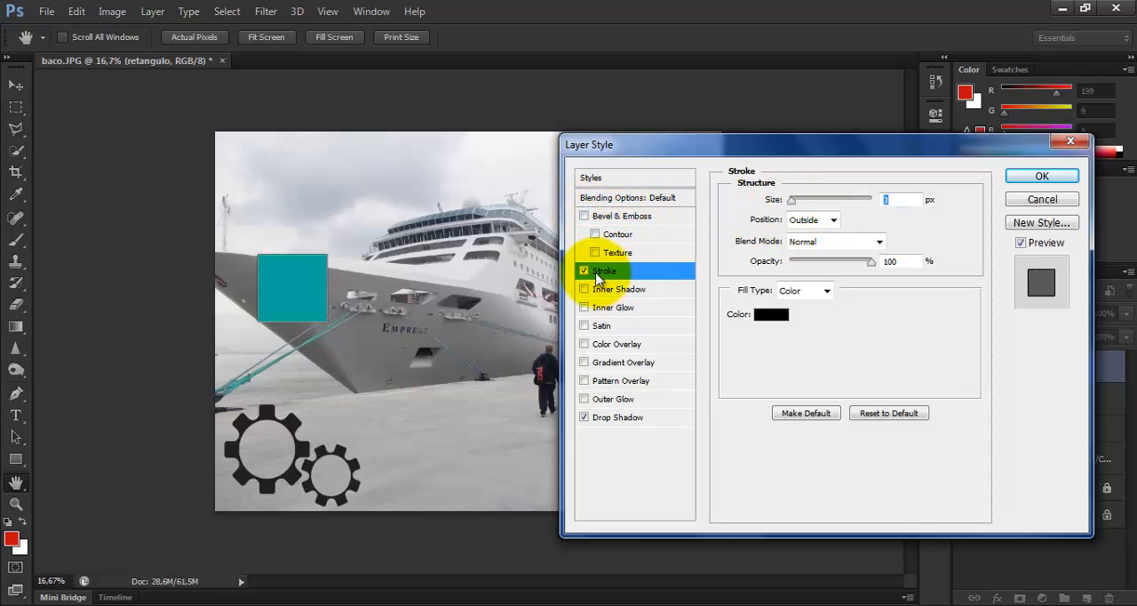
left_click_drag(794, 203, 815, 201)
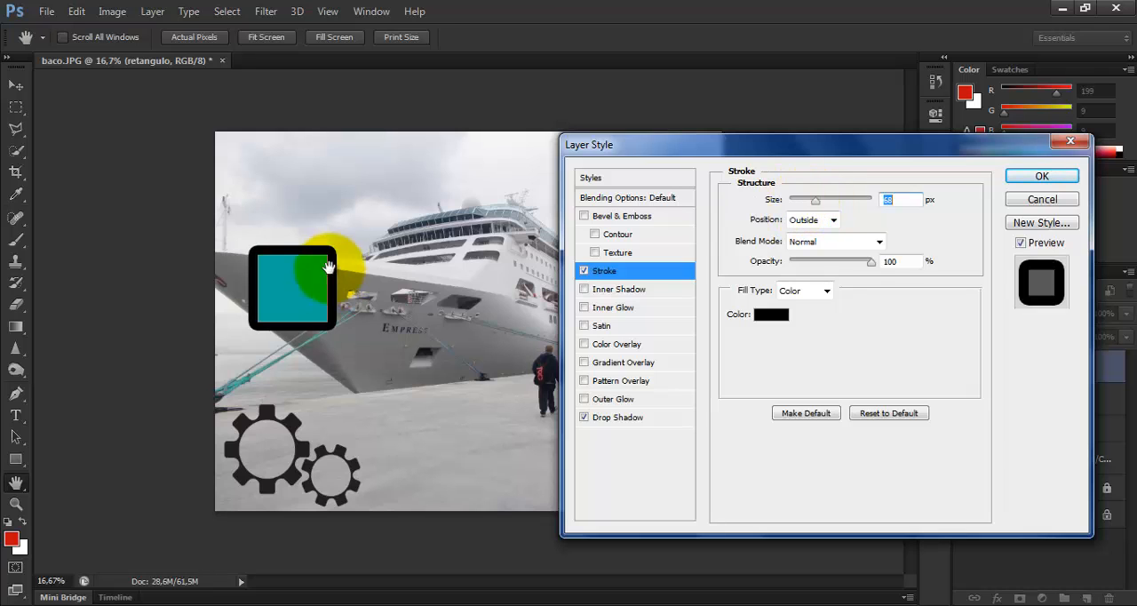
Change the stroke color to the light blue 54a3ba
left_click(770, 314)
left_click(648, 334)
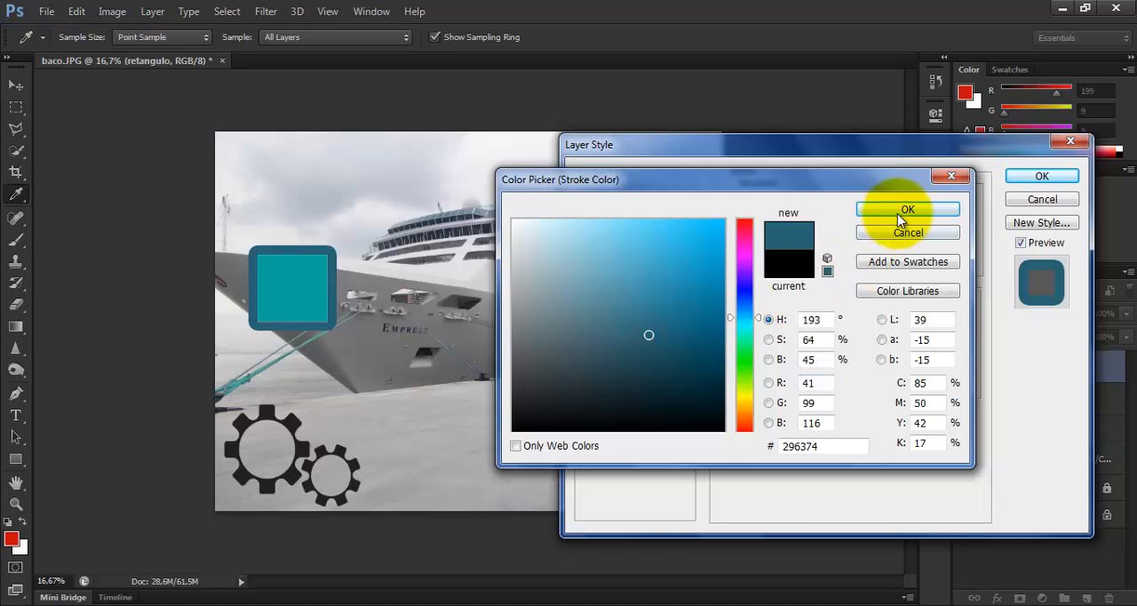
left_click(629, 276)
left_click(868, 209)
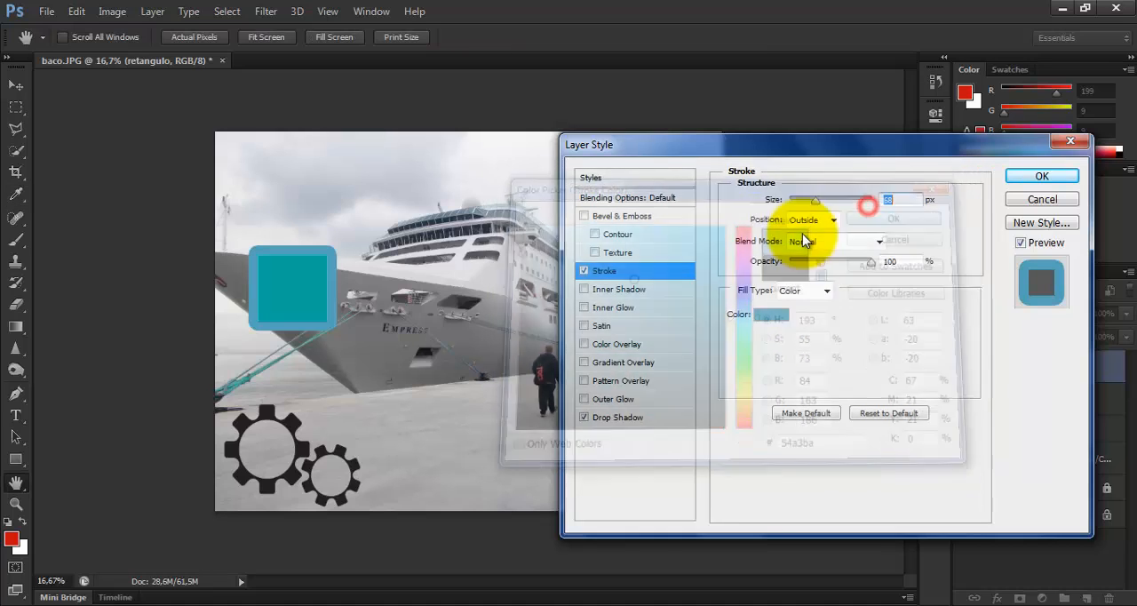
Lower the stroke's opacity to 78% and set its position to Inside
mouse_move(869, 260)
left_mouse_down()
mouse_move(820, 263)
mouse_move(866, 264)
mouse_move(823, 271)
mouse_move(852, 264)
left_mouse_up()
left_click(833, 219)
left_click(824, 250)
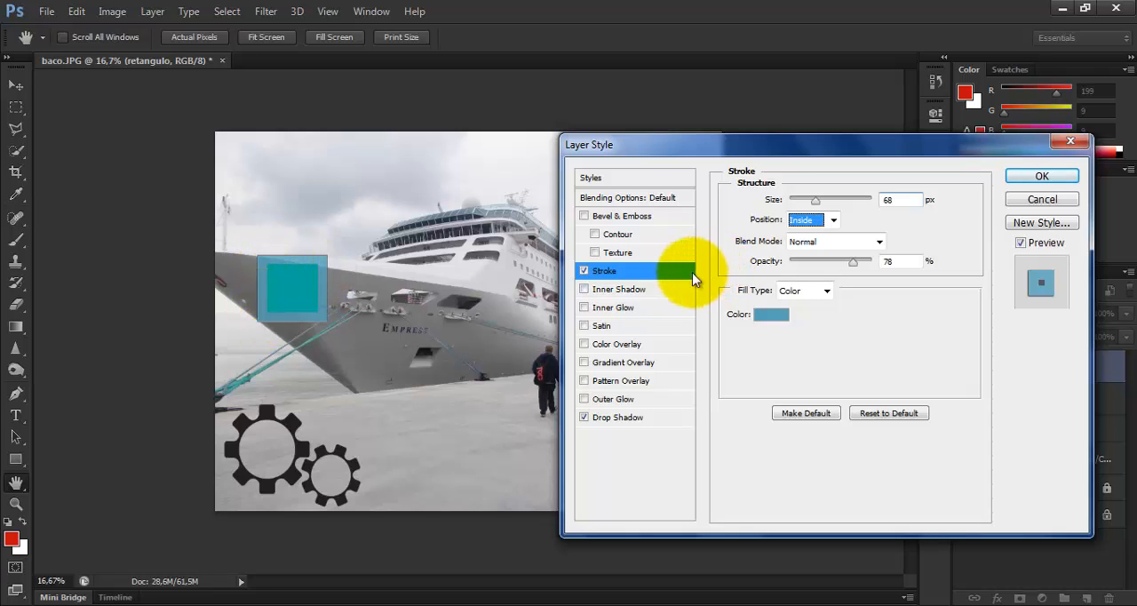
Change the stroke's fill type to Pattern with the gray textured swatch, and turn the Stroke effect off
left_click(827, 292)
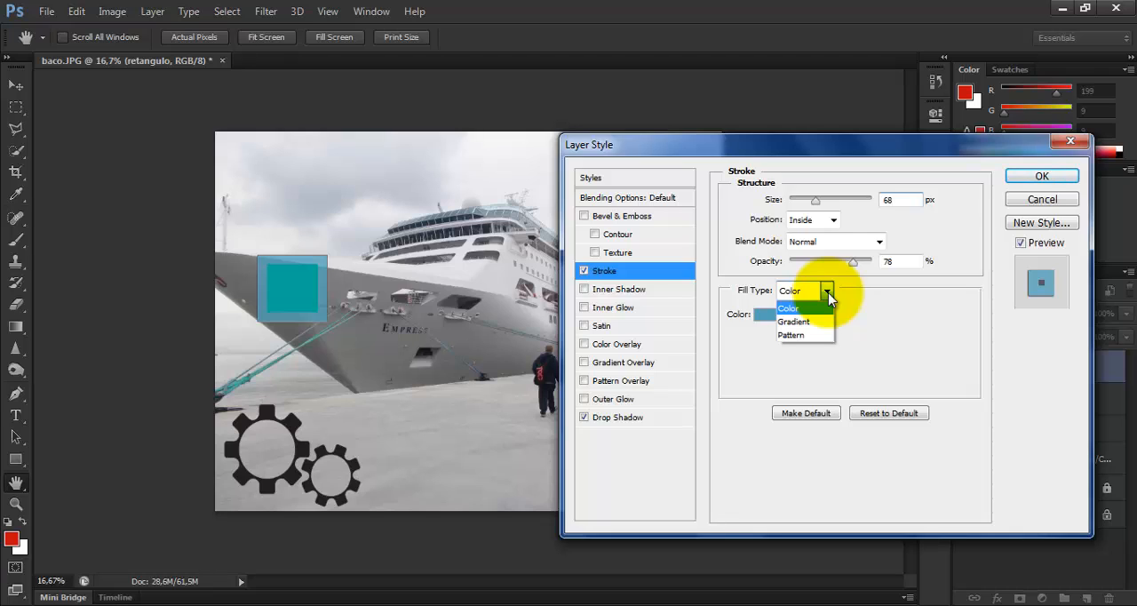
left_click(805, 336)
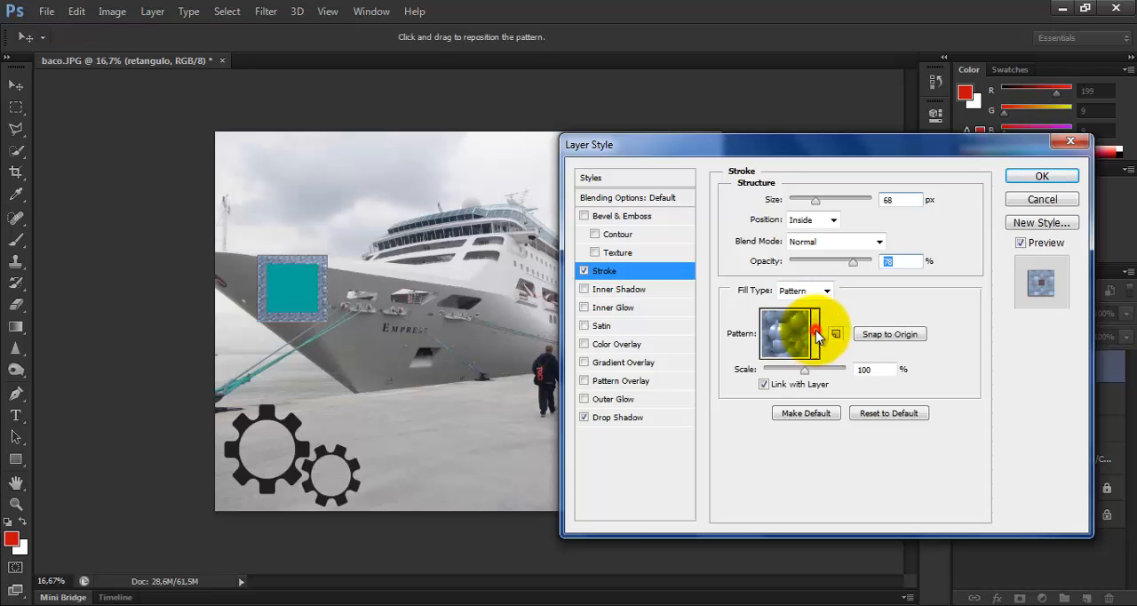
left_click(815, 334)
left_click(760, 384)
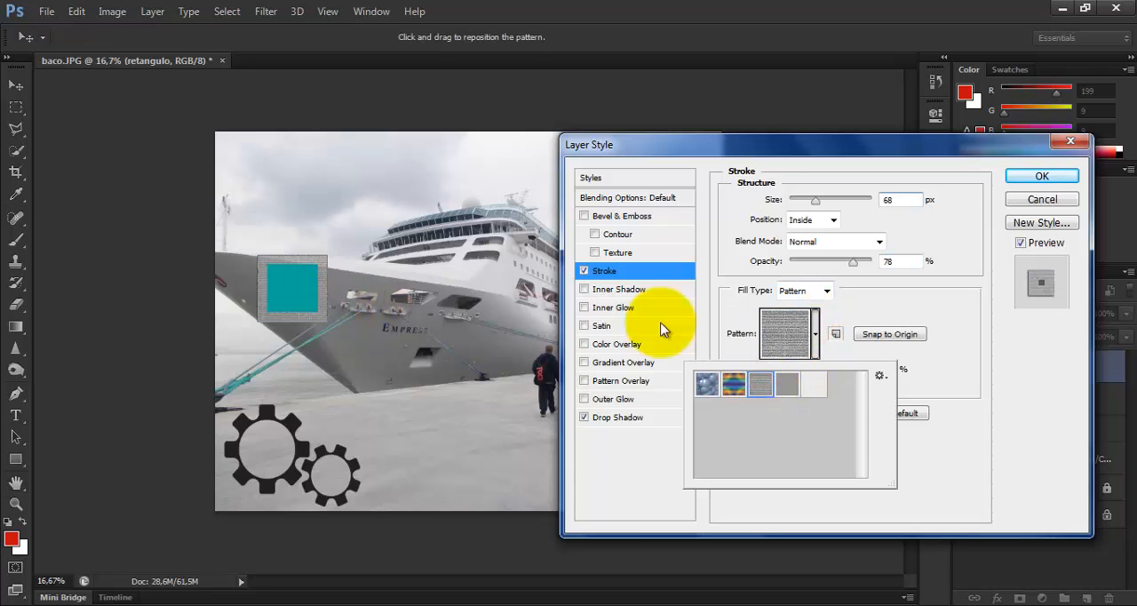
left_click(584, 270)
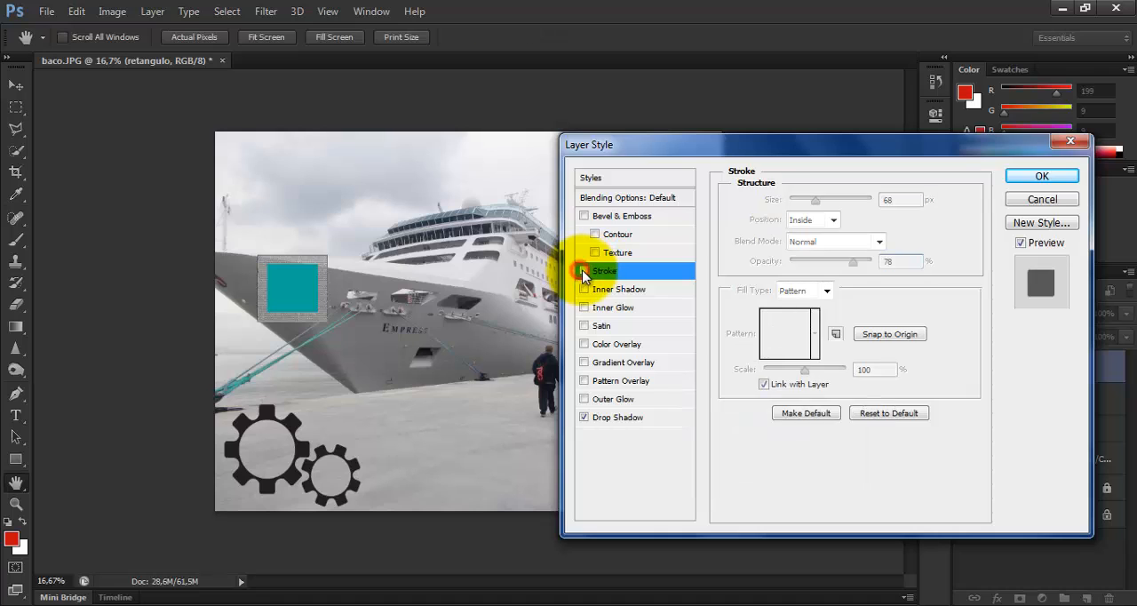
Try an Inner Shadow with size 100 px and choke 4%, turn off Drop Shadow, and disable the Inner Shadow again
left_click(631, 291)
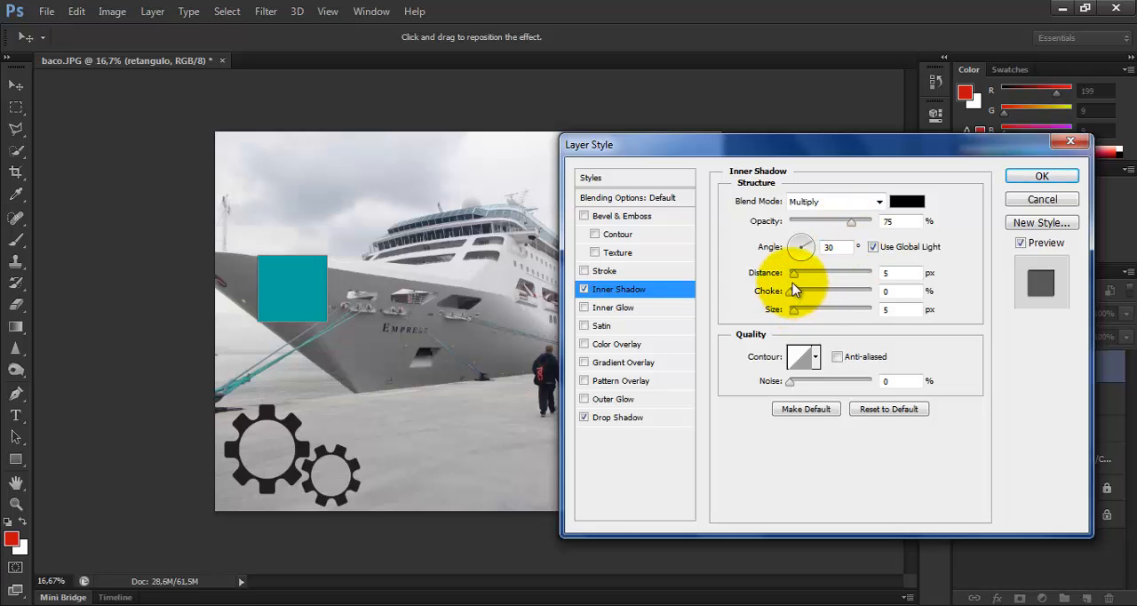
left_click_drag(793, 310, 824, 311)
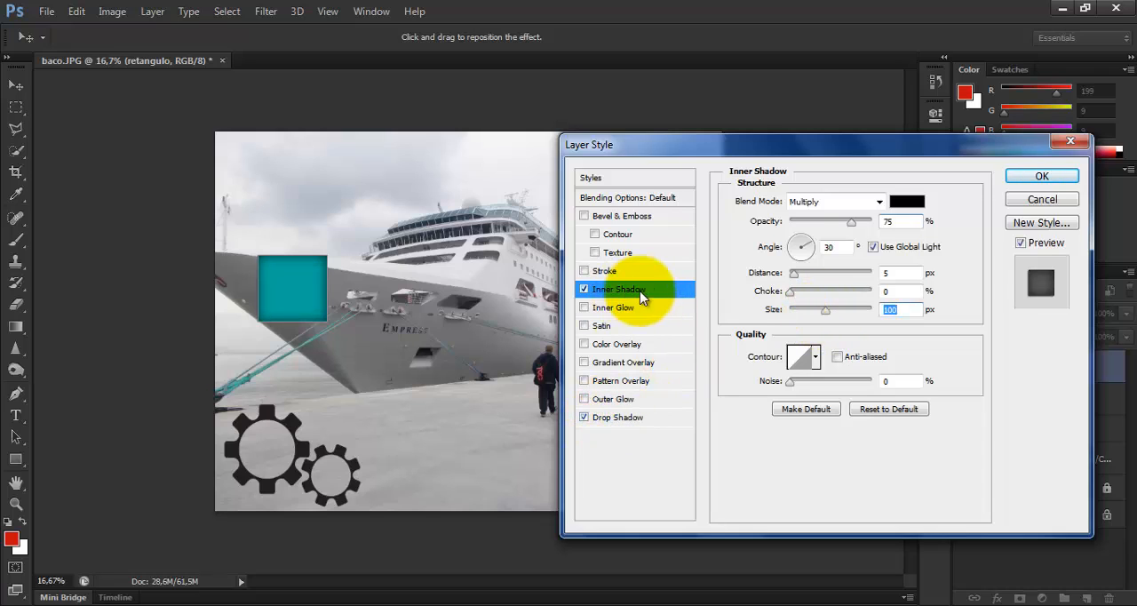
left_click(585, 415)
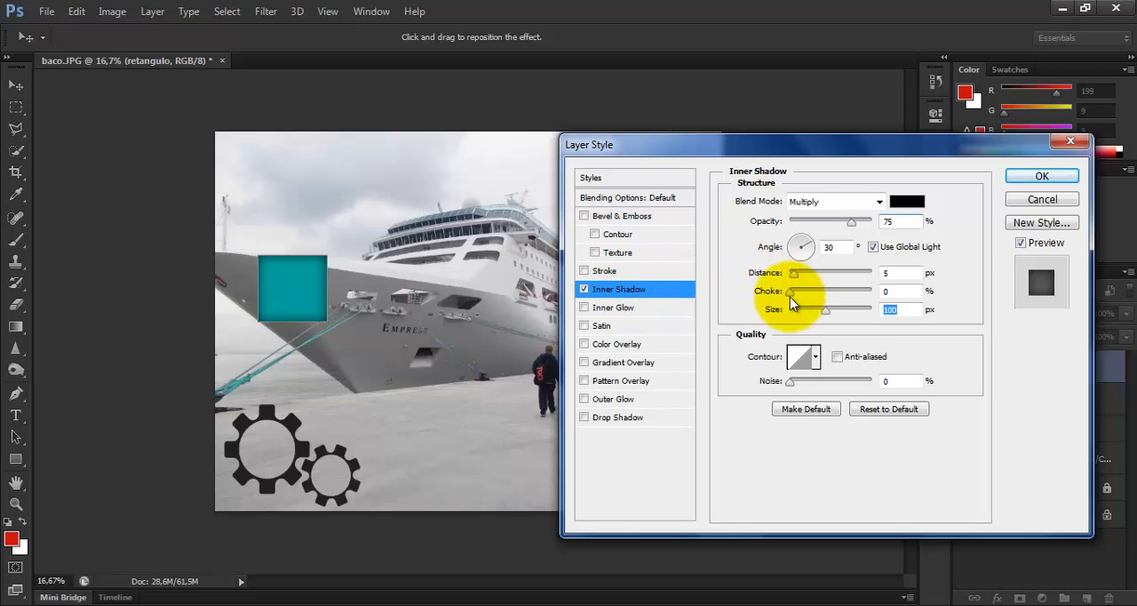
left_click_drag(789, 292, 810, 298)
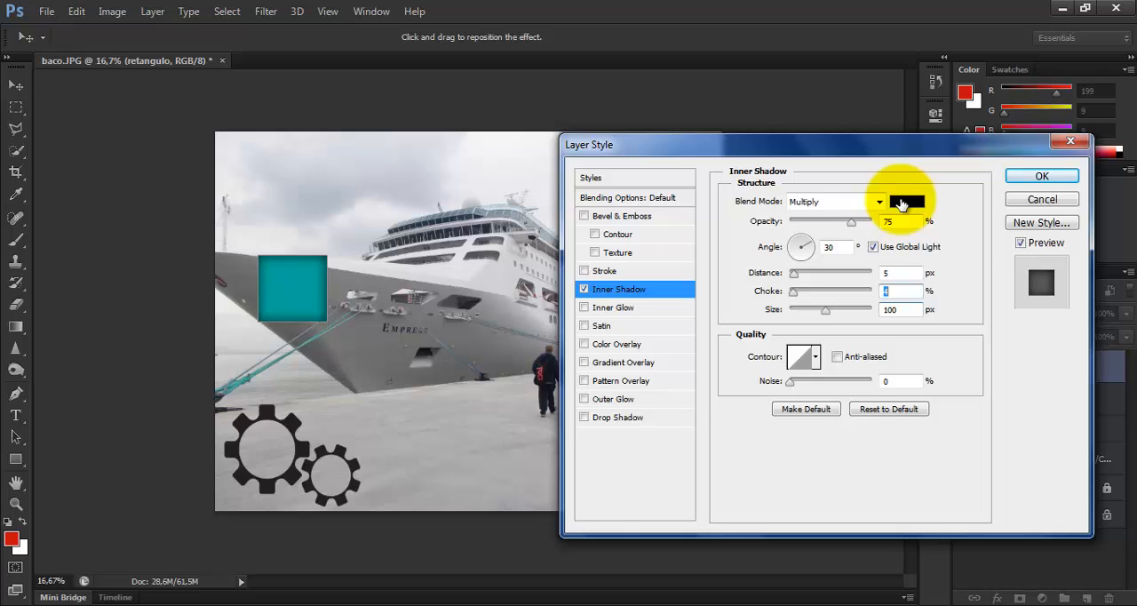
left_click(584, 290)
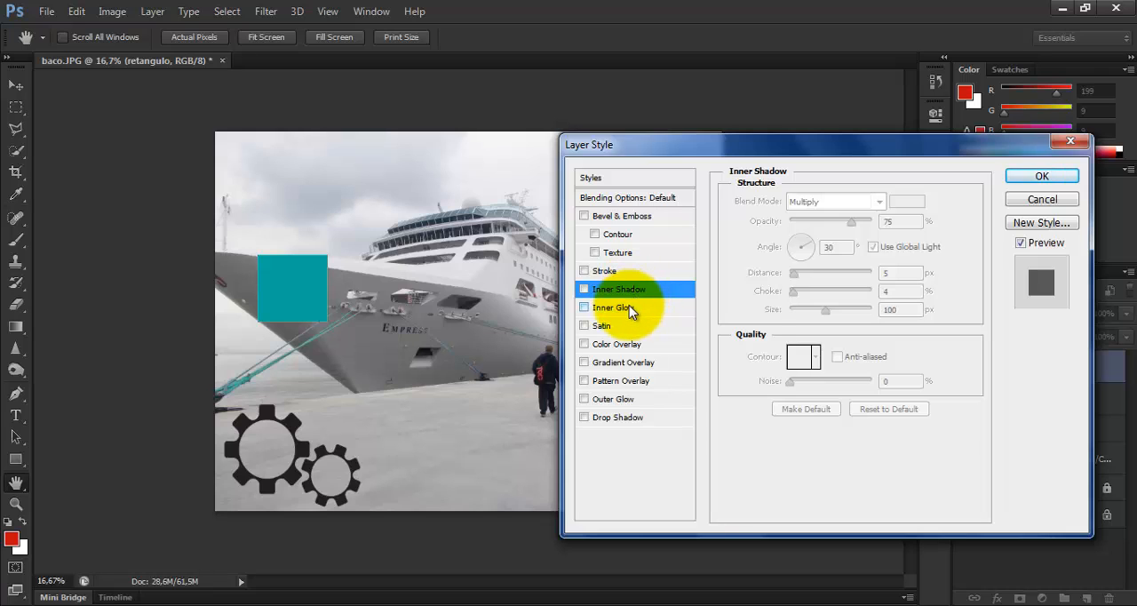
Enable an Inner Glow on the rectangle with size 76 px and the olive color 7f7f1a
left_click(629, 310)
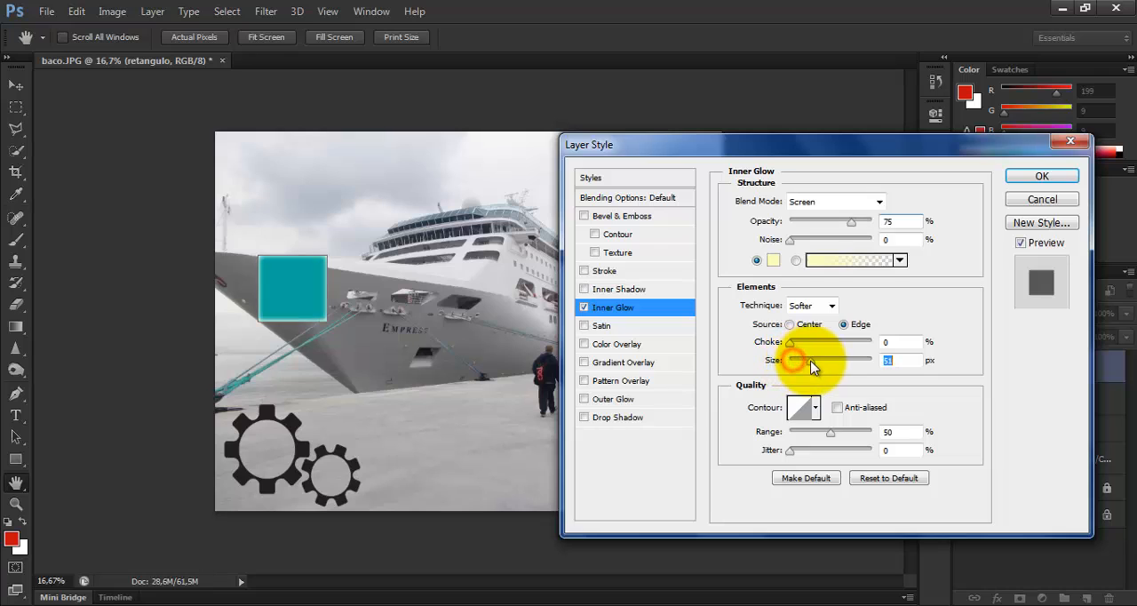
mouse_move(825, 363)
left_mouse_down()
mouse_move(841, 360)
mouse_move(818, 361)
left_mouse_up()
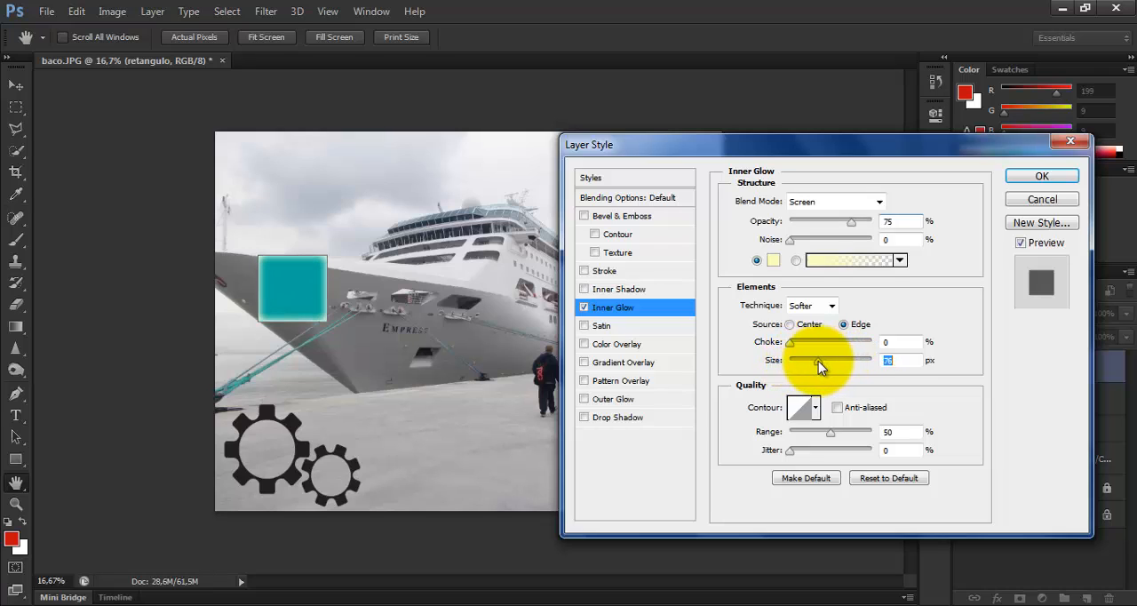
left_click(774, 260)
left_click(679, 326)
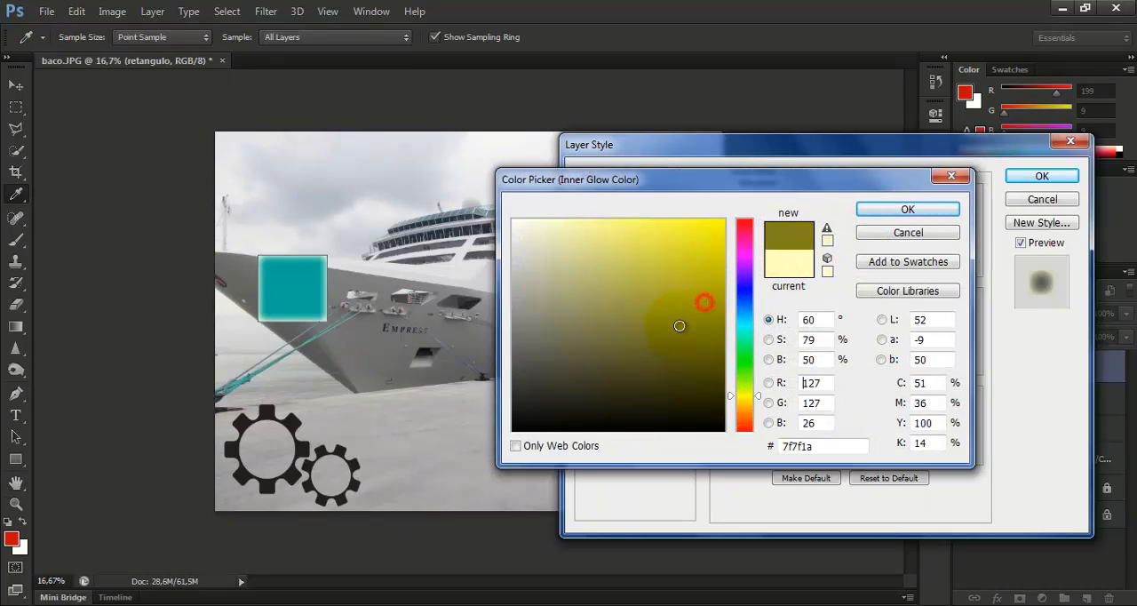
left_click(906, 209)
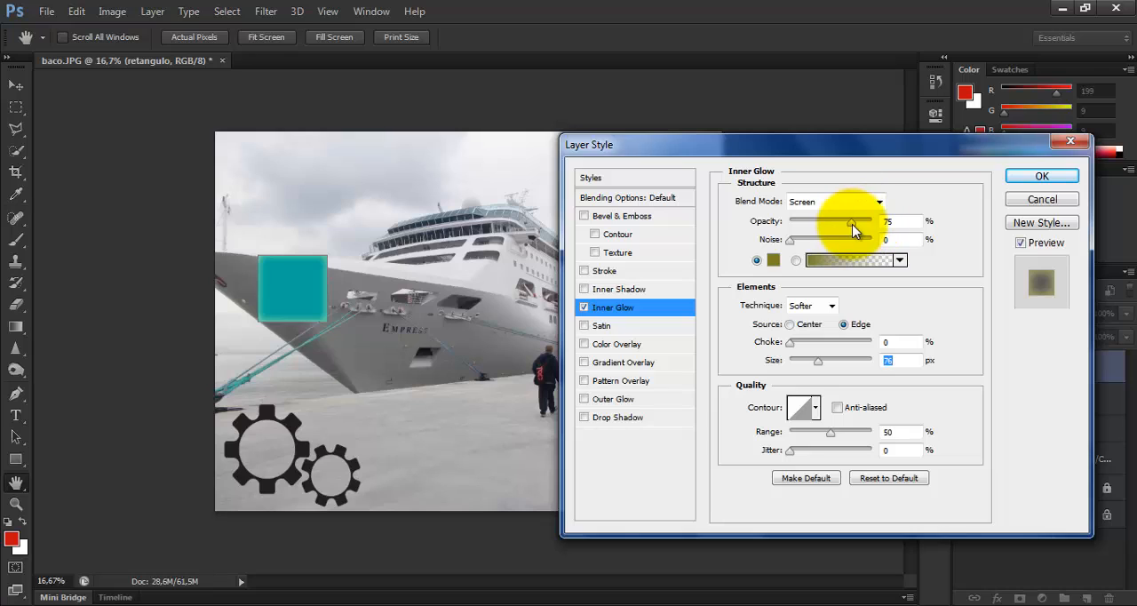
Set the Inner Glow's opacity to 73%, noise to 2% and size to 193 px, and turn the effect off
left_click_drag(852, 224, 809, 245)
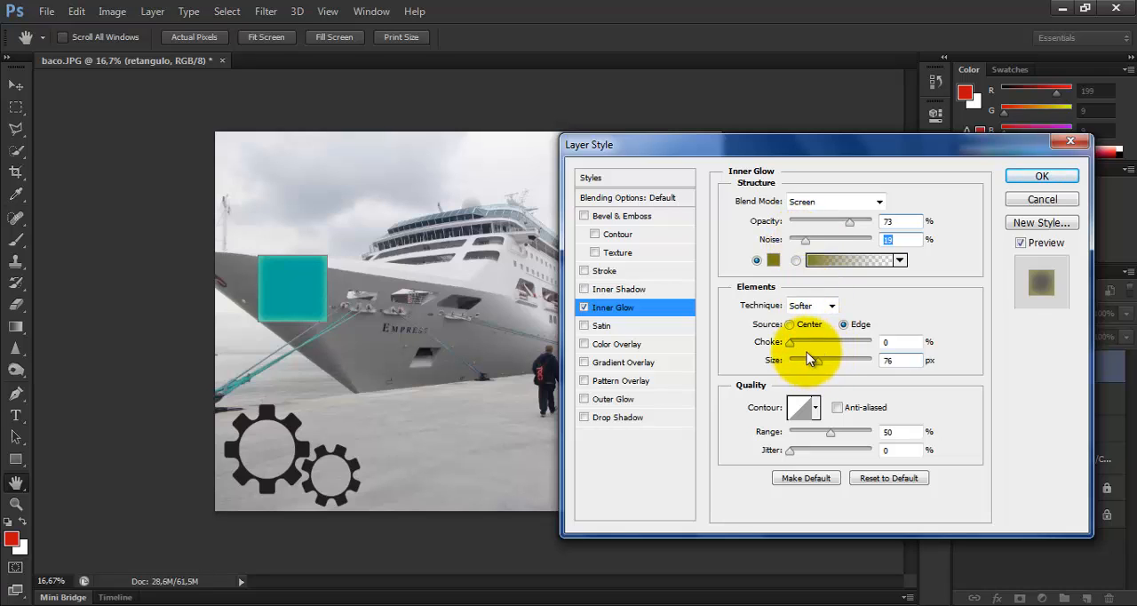
left_click_drag(818, 359, 853, 359)
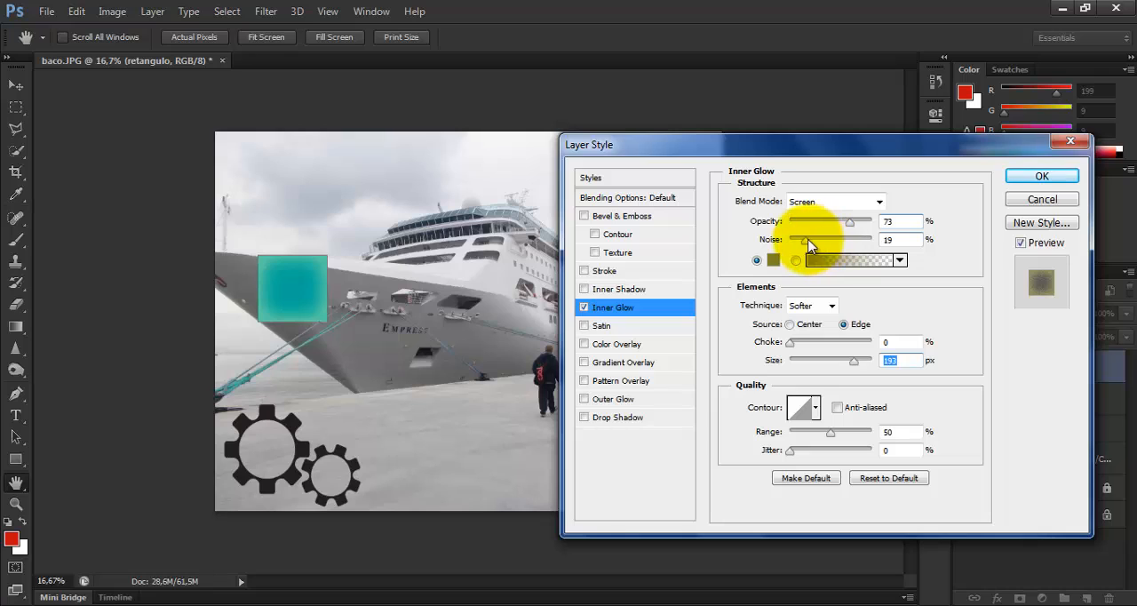
mouse_move(808, 243)
left_mouse_down()
mouse_move(853, 248)
mouse_move(790, 249)
left_mouse_up()
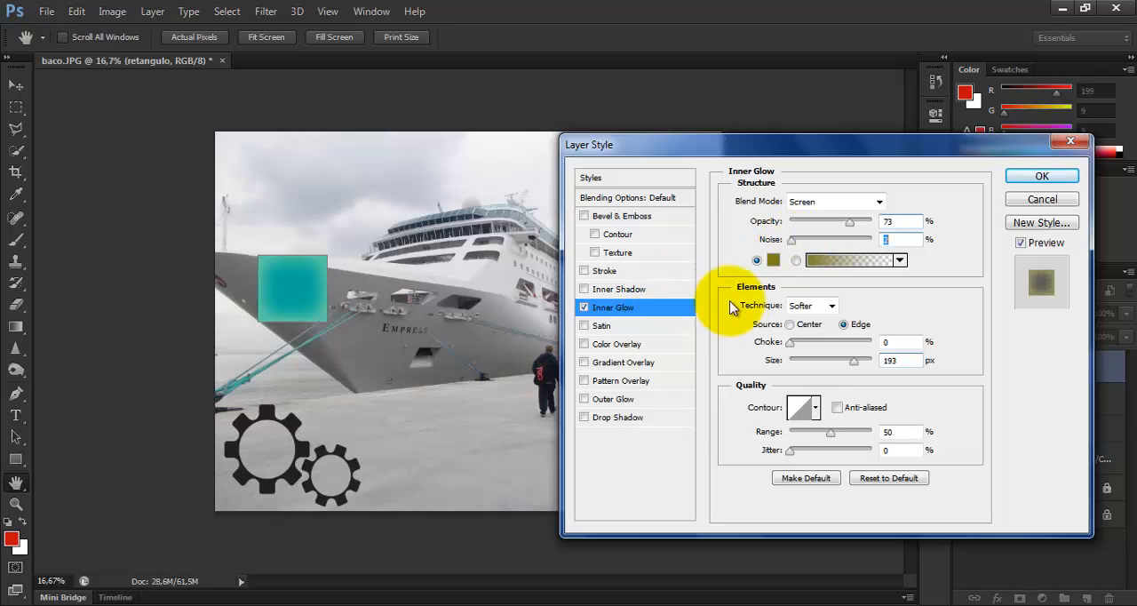
left_click(583, 308)
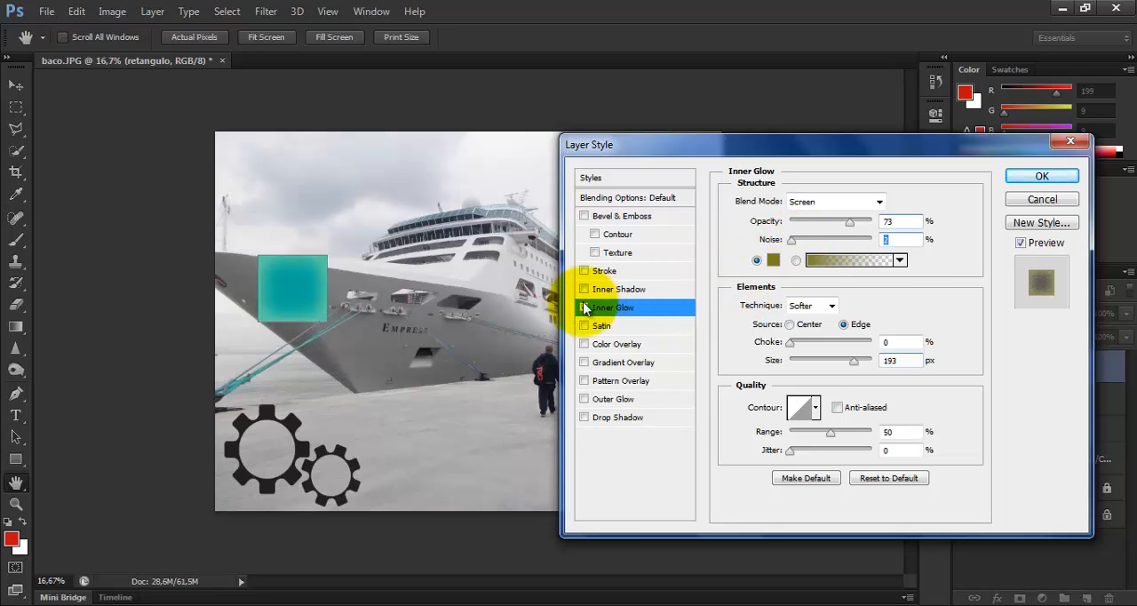
Try a Satin effect with size 62 px and distance 36 px, and turn it off again
left_click(635, 325)
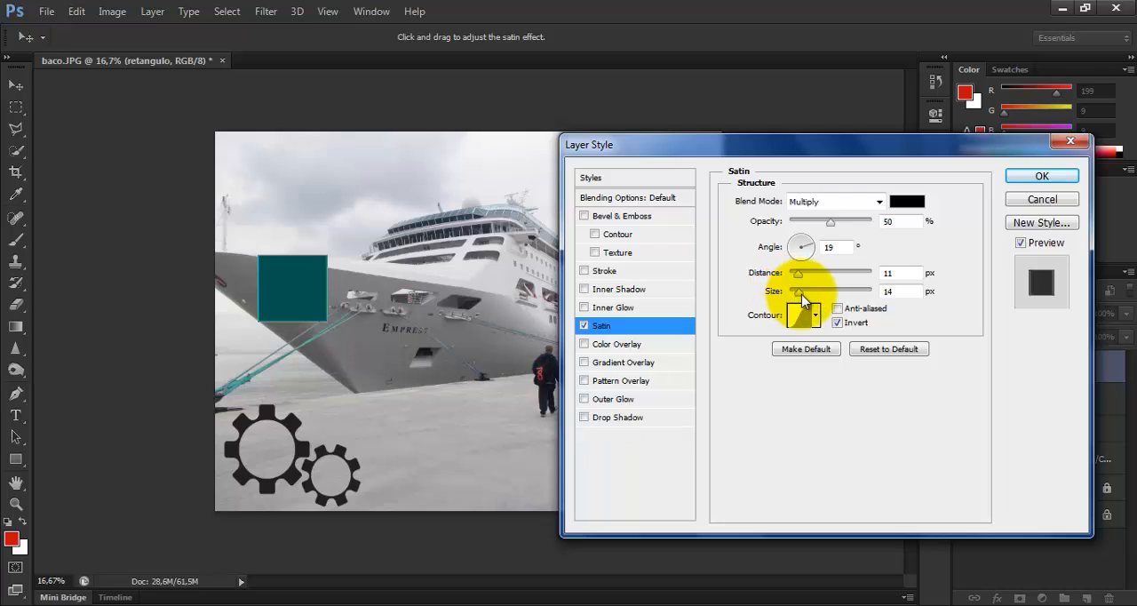
mouse_move(799, 291)
left_mouse_down()
mouse_move(849, 293)
mouse_move(815, 295)
mouse_move(798, 275)
mouse_move(849, 277)
mouse_move(816, 273)
left_mouse_up()
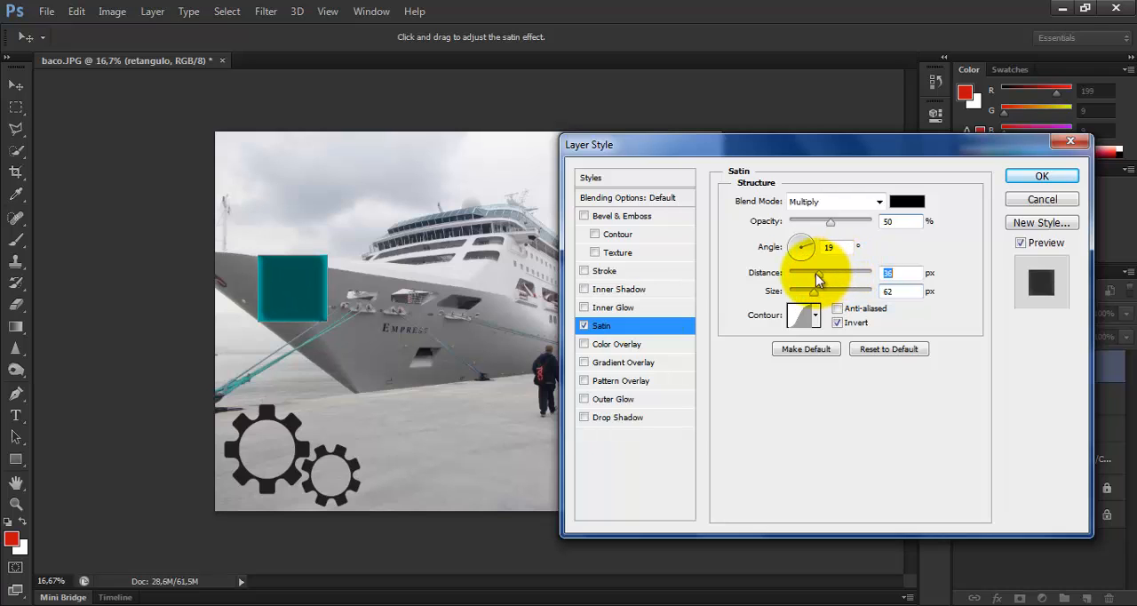
left_click(583, 325)
Try a Color Overlay in a muted dark red at about 69% opacity, and turn it off again
left_click(622, 343)
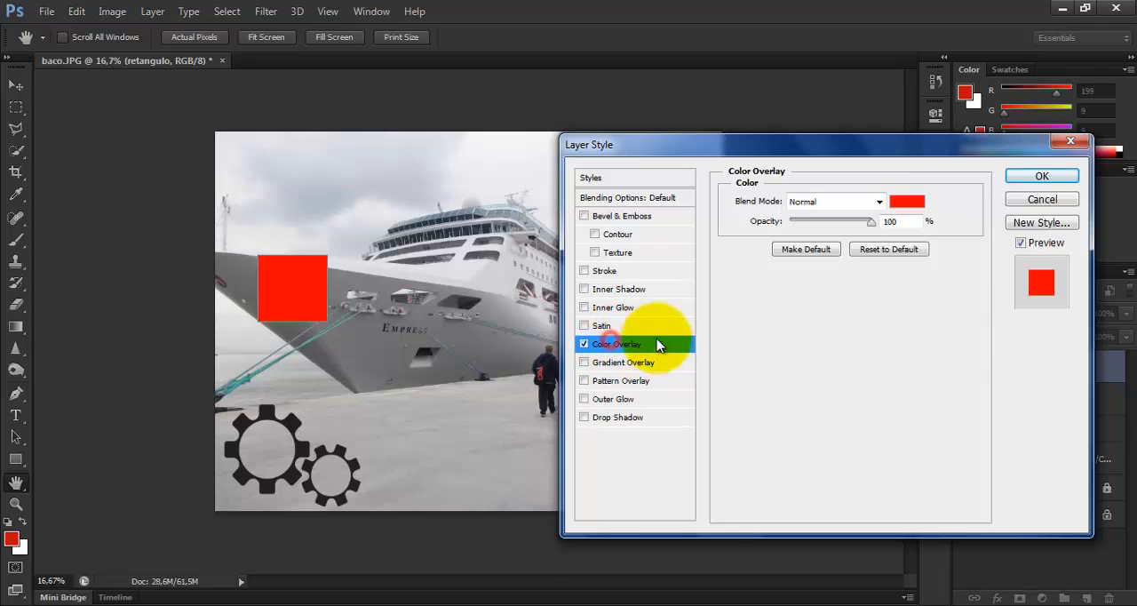
left_click(906, 201)
left_click(628, 266)
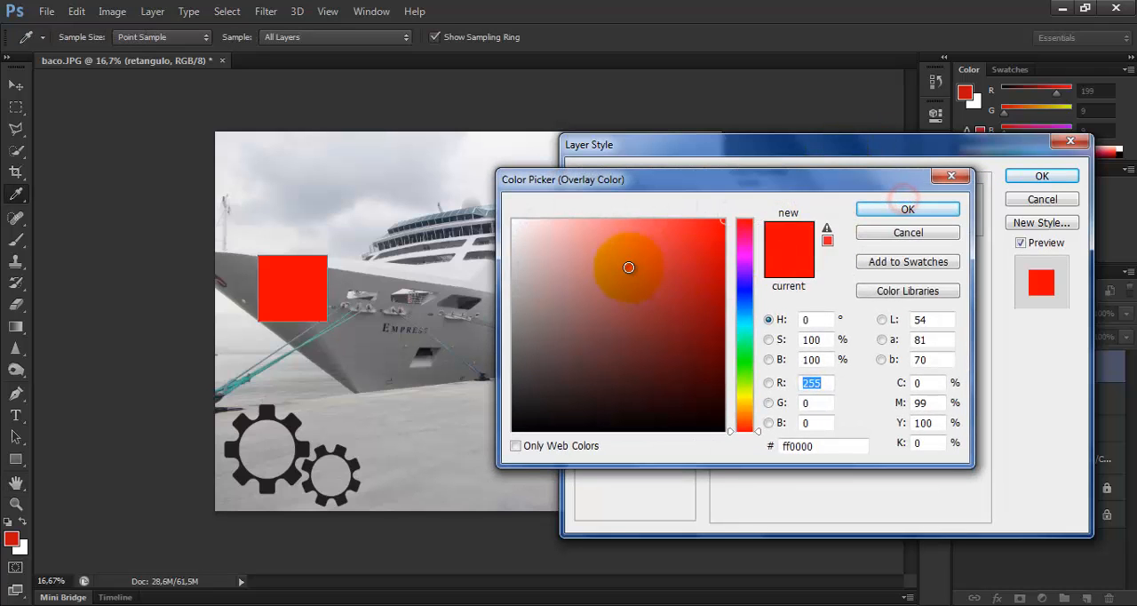
left_click(663, 301)
left_click(881, 207)
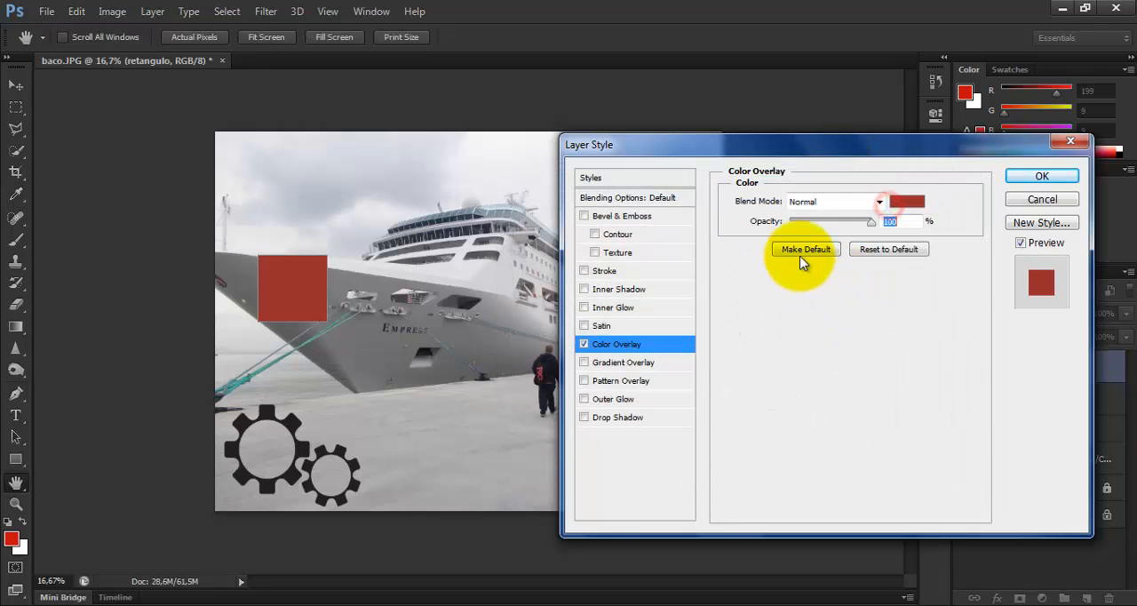
left_click_drag(871, 222, 846, 227)
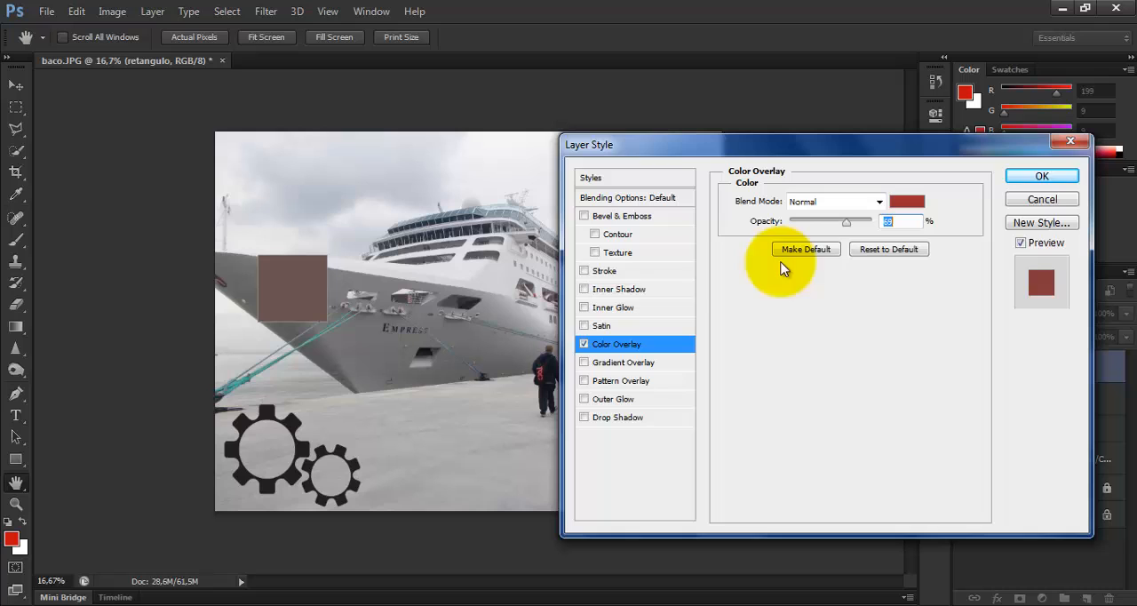
left_click(583, 344)
Enable a Gradient Overlay on the rectangle and set the gradient's starting color stop to the red e82727
left_click(632, 362)
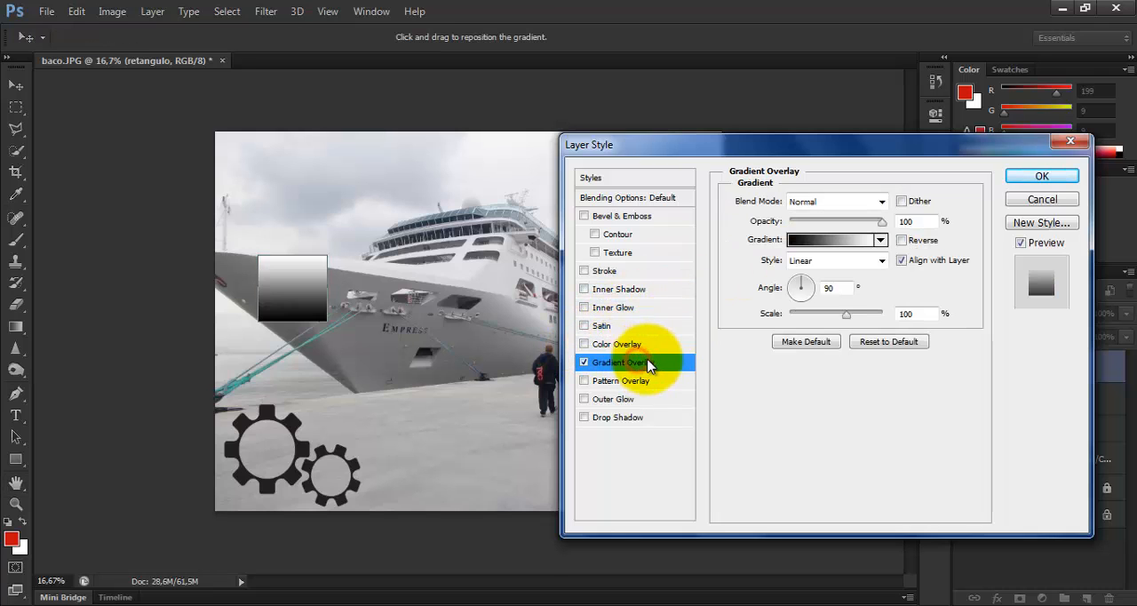
left_click(816, 242)
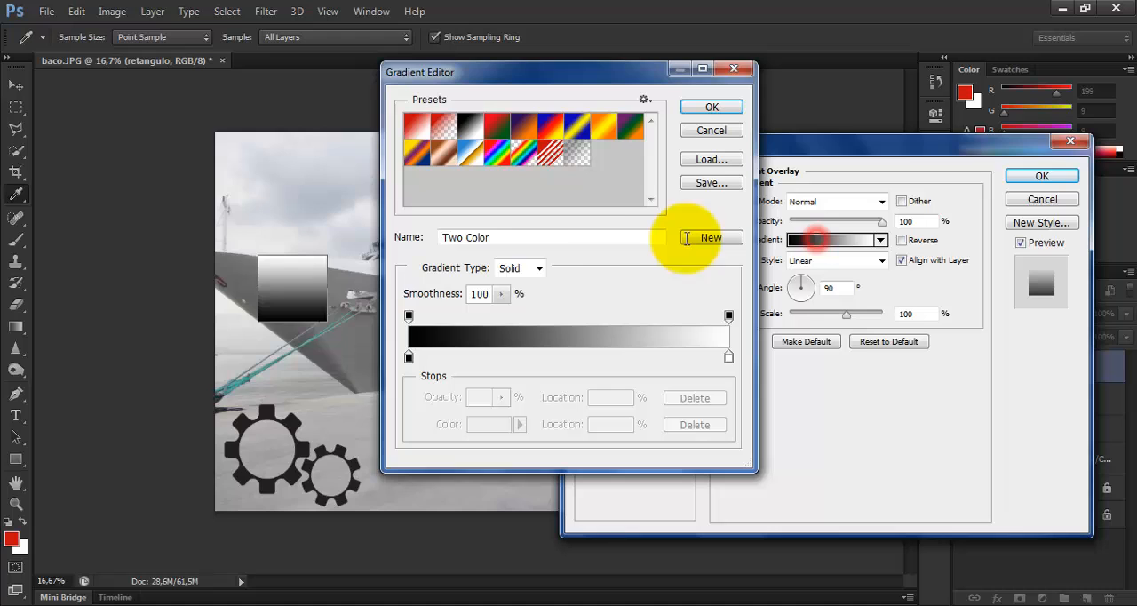
left_click(409, 357)
double_click(408, 357)
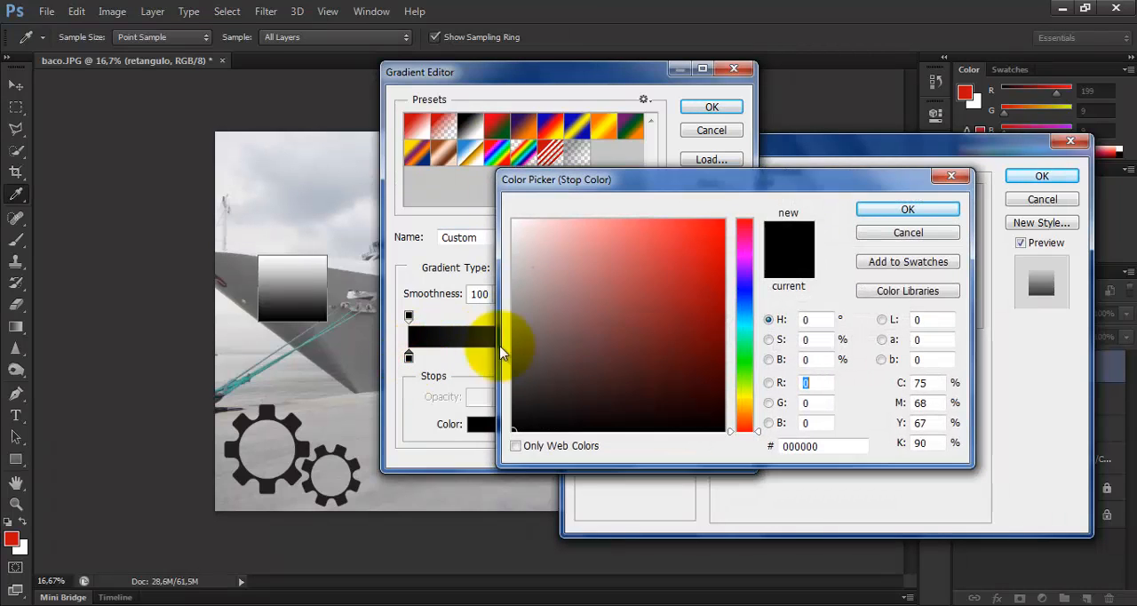
left_click(684, 239)
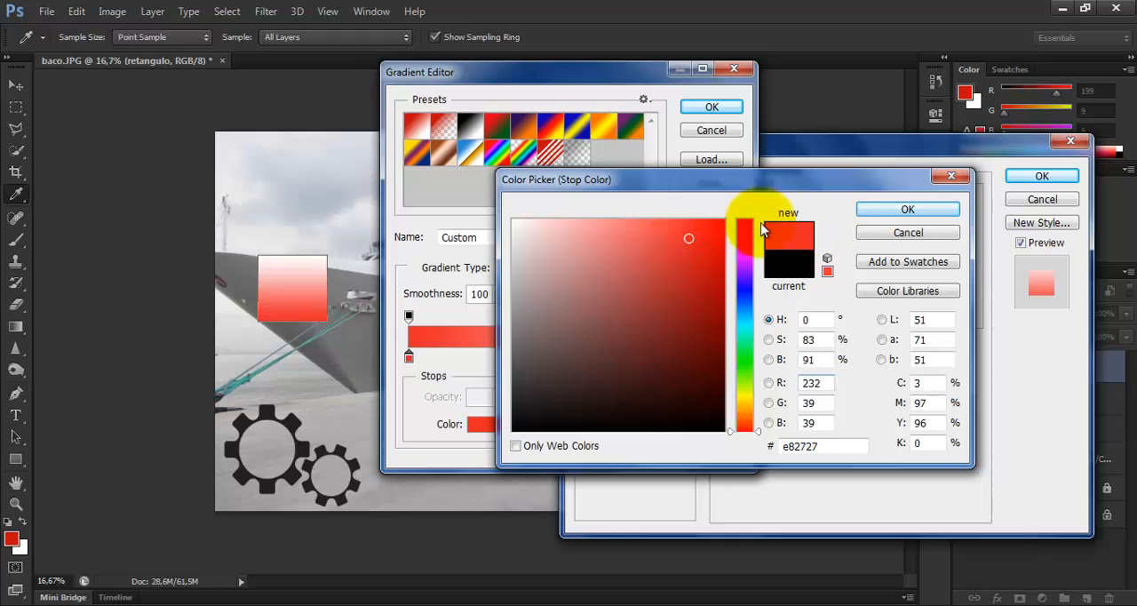
left_click(906, 209)
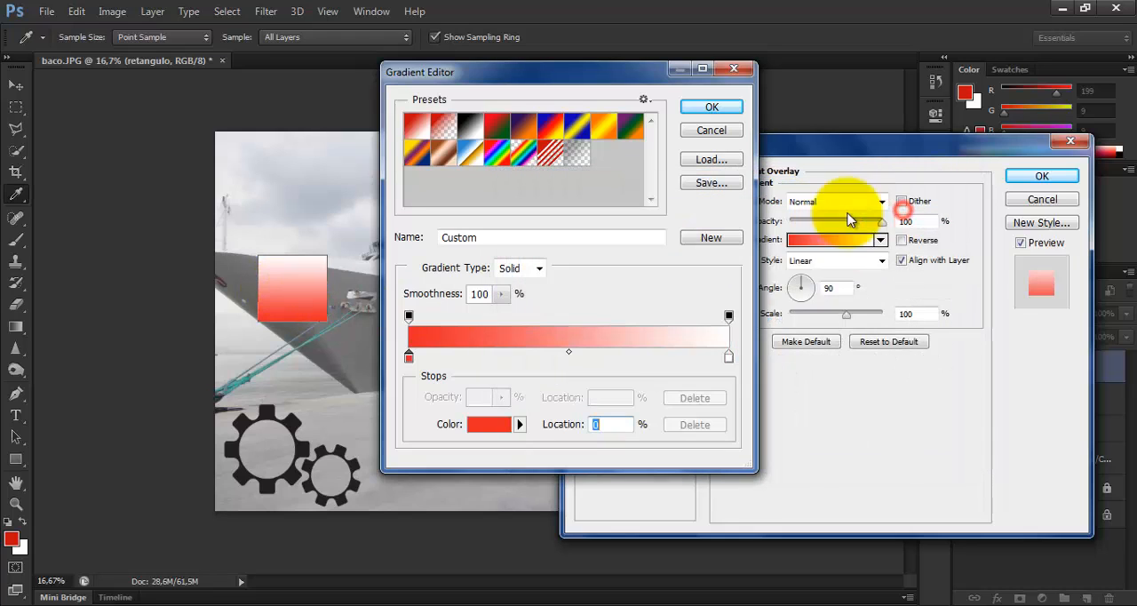
Set the gradient's ending color stop to the dark blue 0c2e67
double_click(729, 357)
left_click(745, 303)
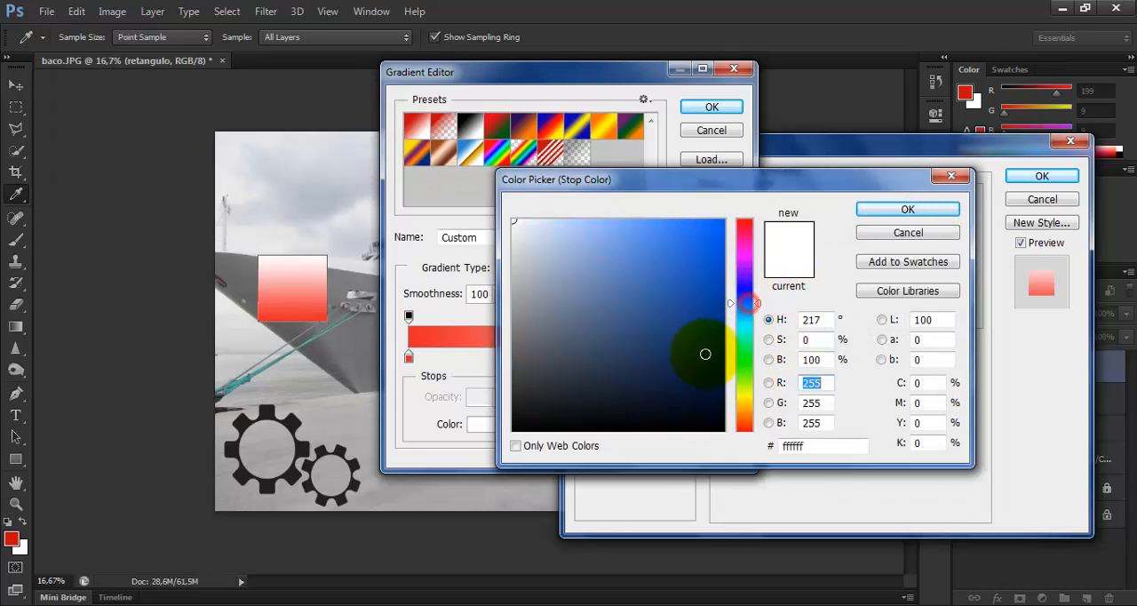
left_click(700, 346)
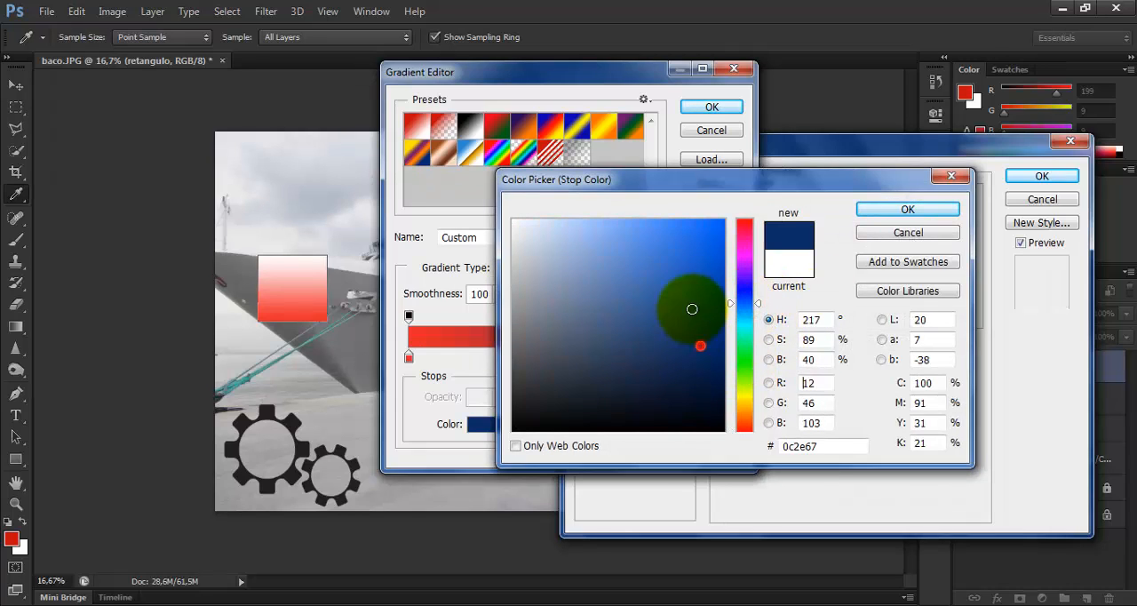
left_click(906, 212)
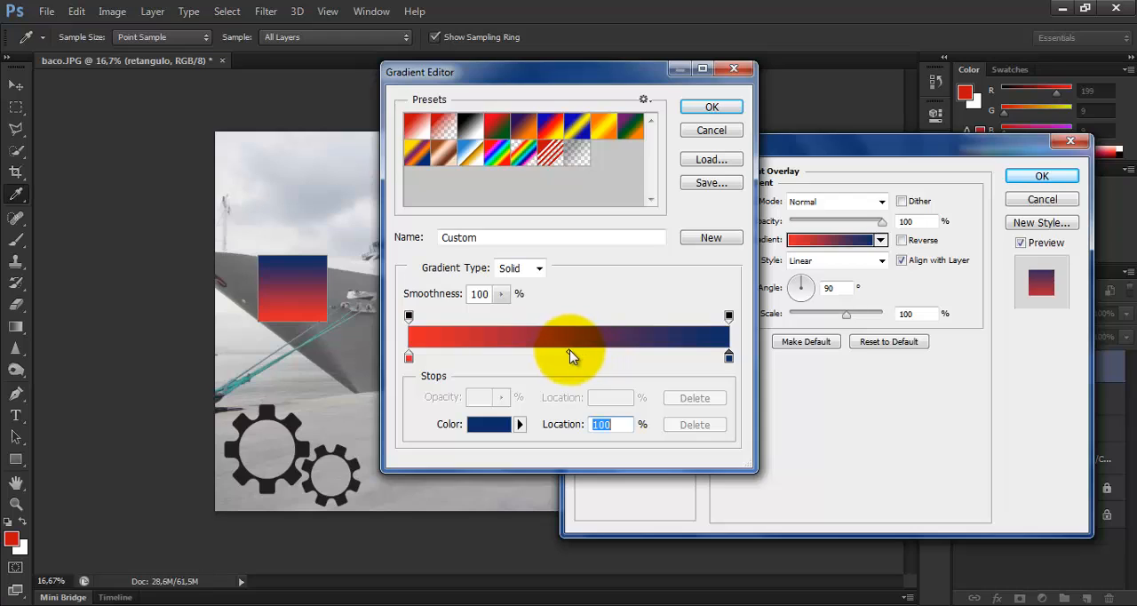
Move the gradient's color midpoint to 73% and add two more color stops between it and the blue end
left_click_drag(569, 354, 669, 353)
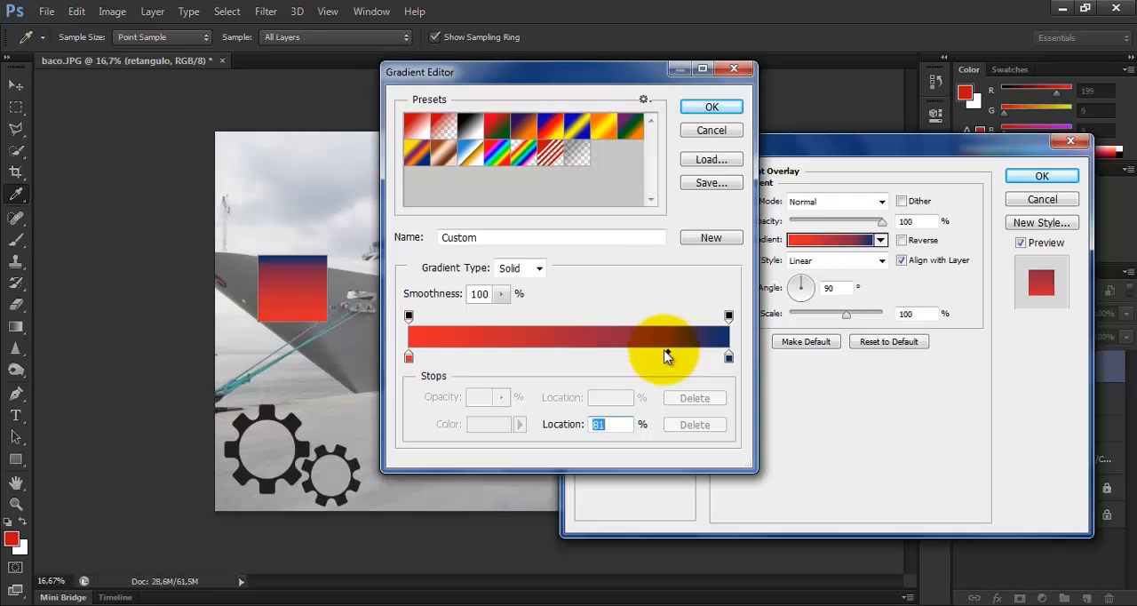
left_click_drag(651, 355, 642, 355)
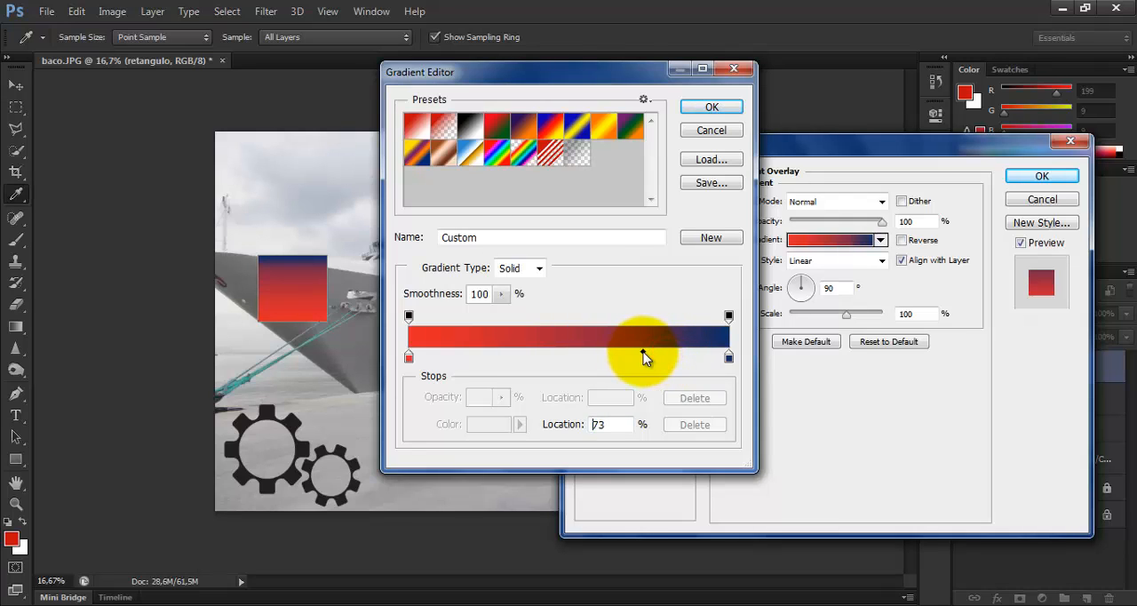
left_click(689, 356)
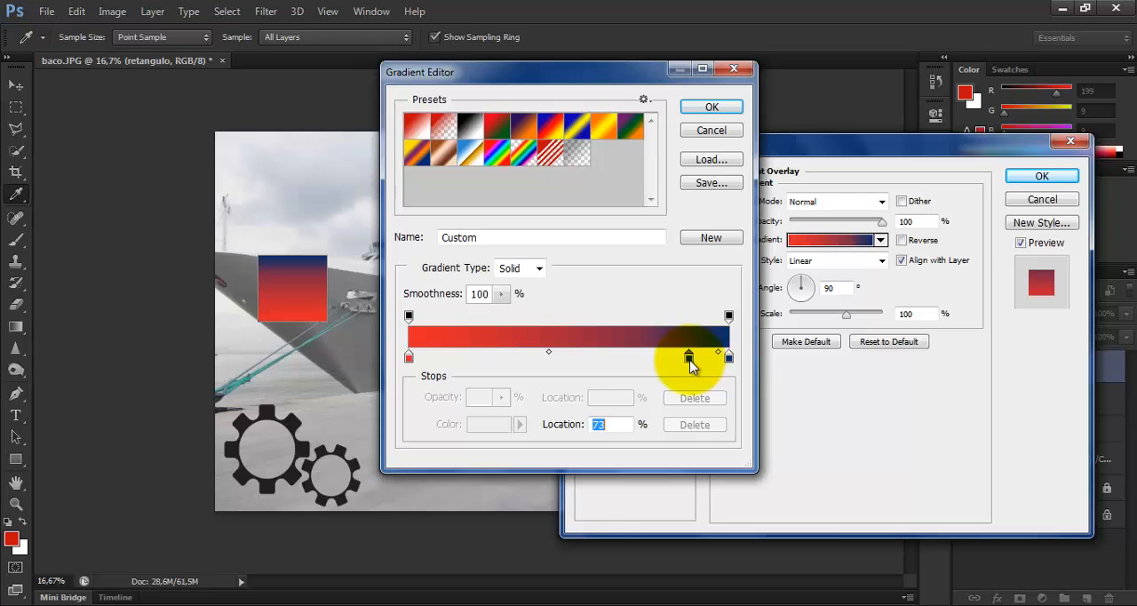
left_click(656, 352)
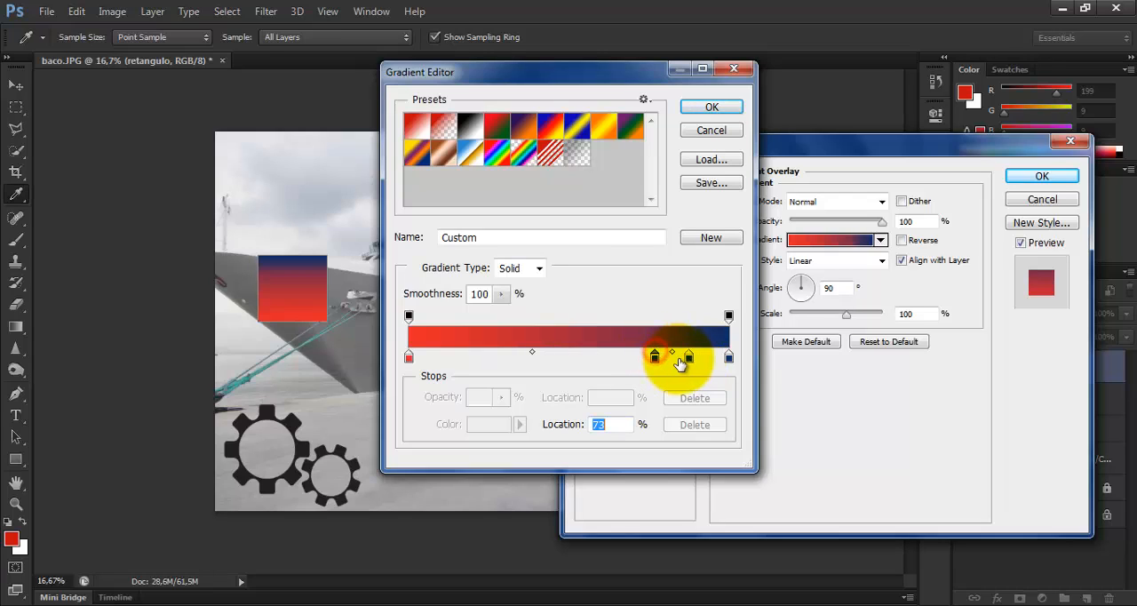
Remove one of the added gradient color stops and set the other one to the green 39bf75
left_click_drag(690, 359, 880, 422)
double_click(655, 357)
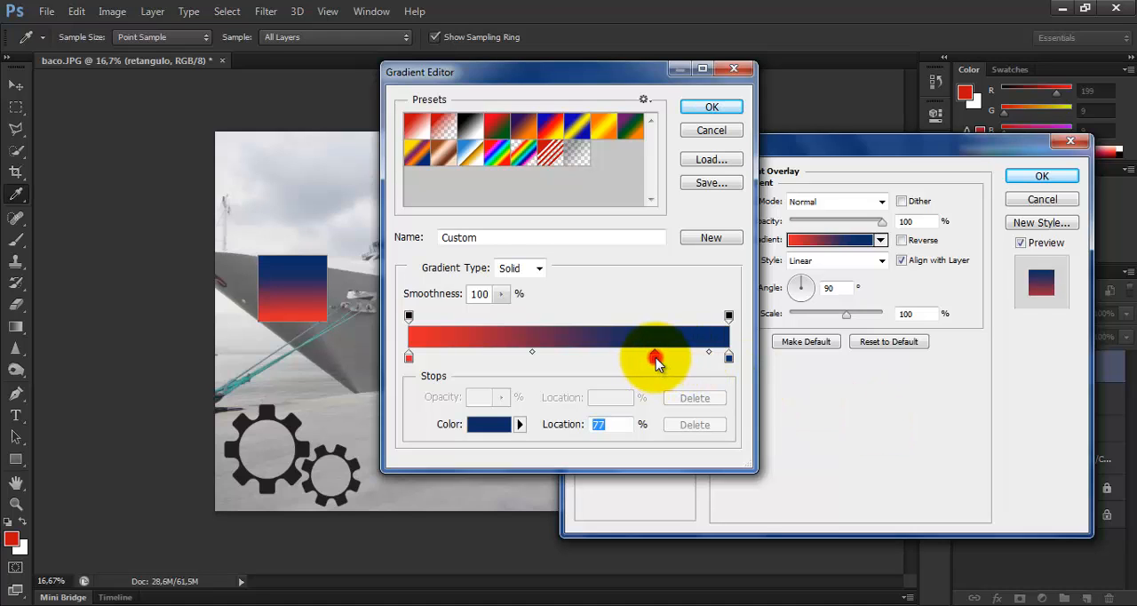
left_click(750, 346)
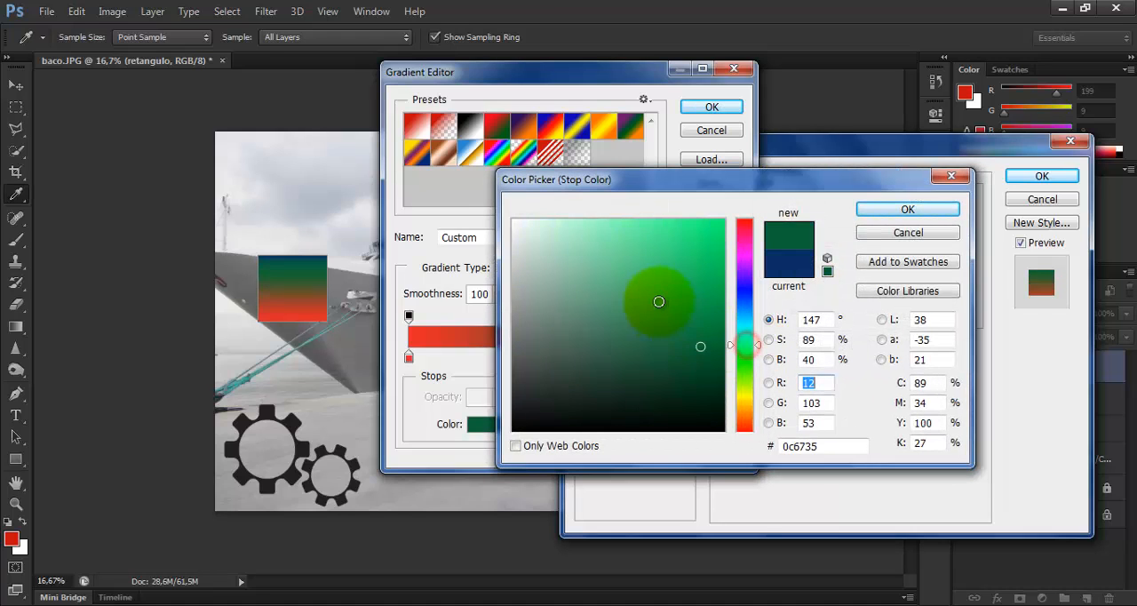
left_click(658, 302)
left_click(662, 272)
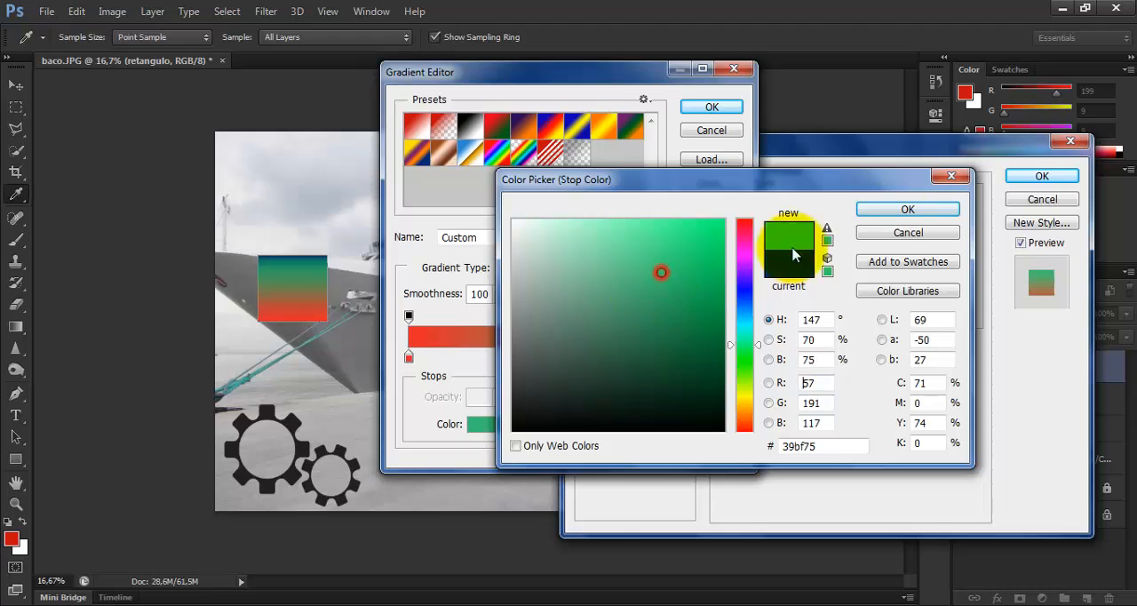
left_click(893, 214)
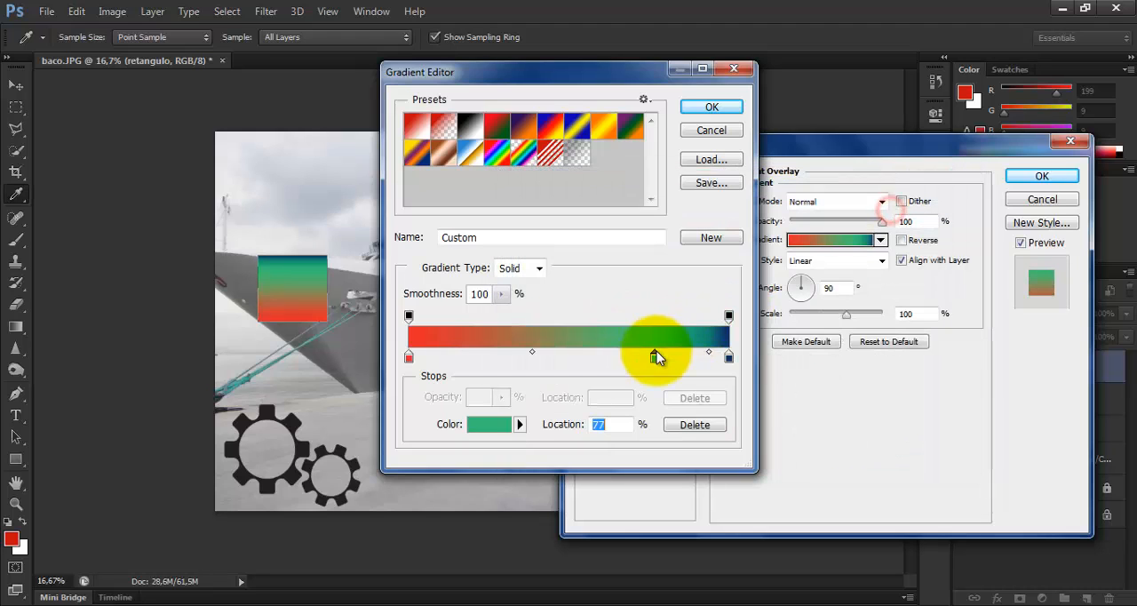
Set the green-to-blue midpoint to 50%, move the green stop to 56%, accept the gradient, and turn the Gradient Overlay off
left_click_drag(710, 356, 690, 355)
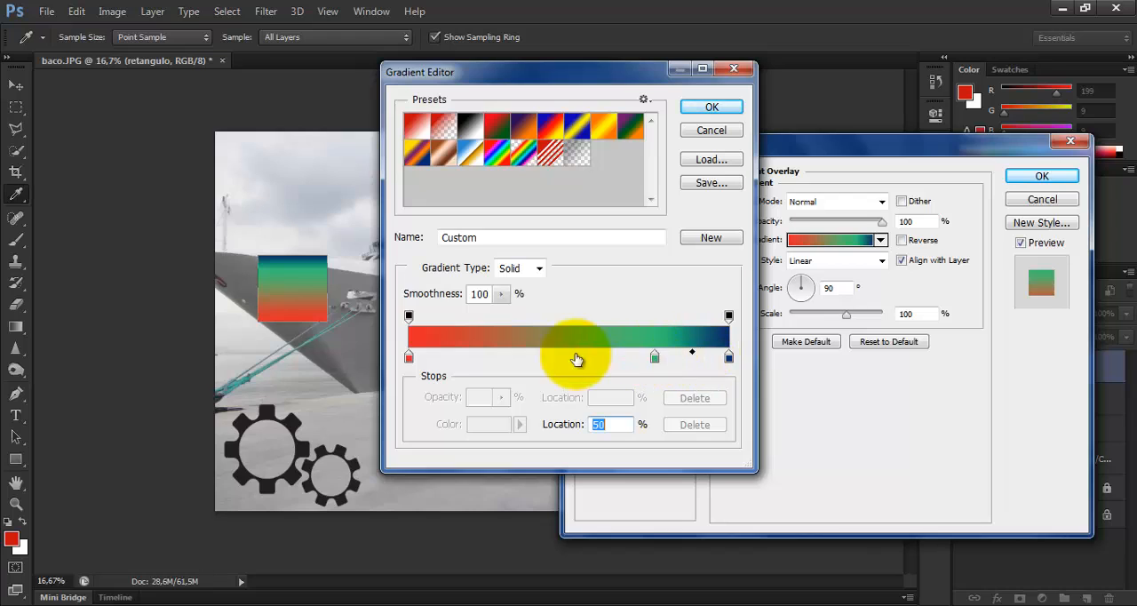
left_click(654, 356)
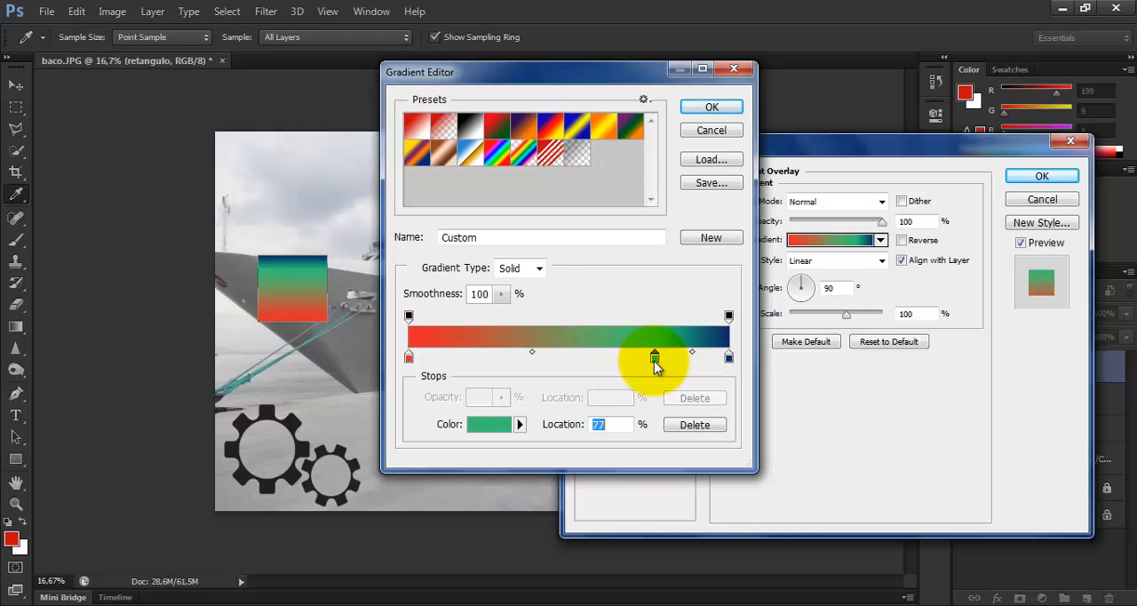
left_click_drag(638, 355, 587, 356)
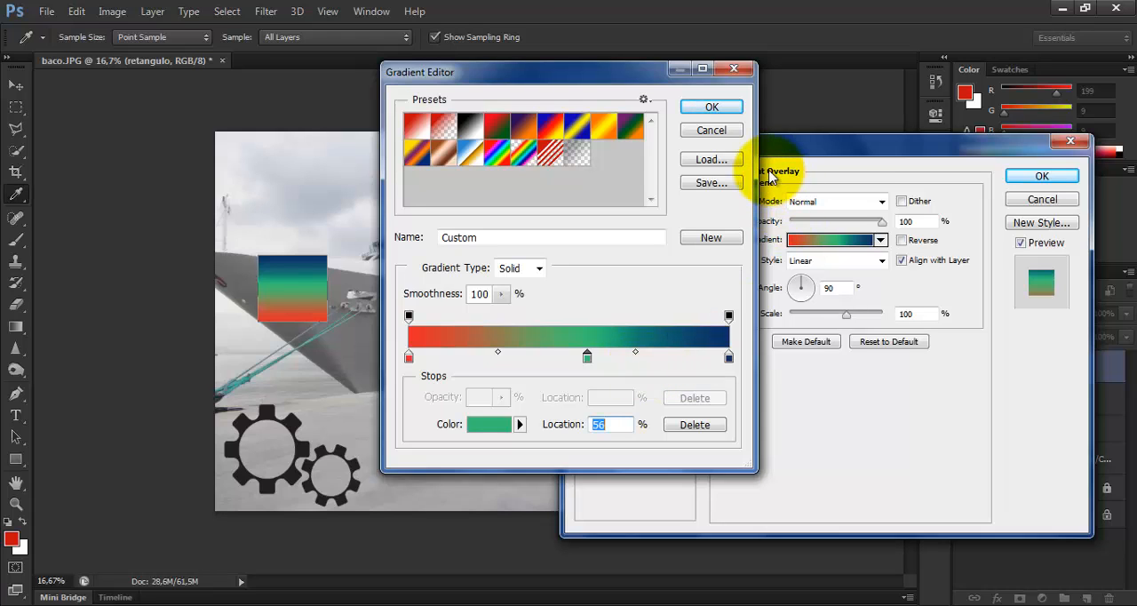
left_click(711, 106)
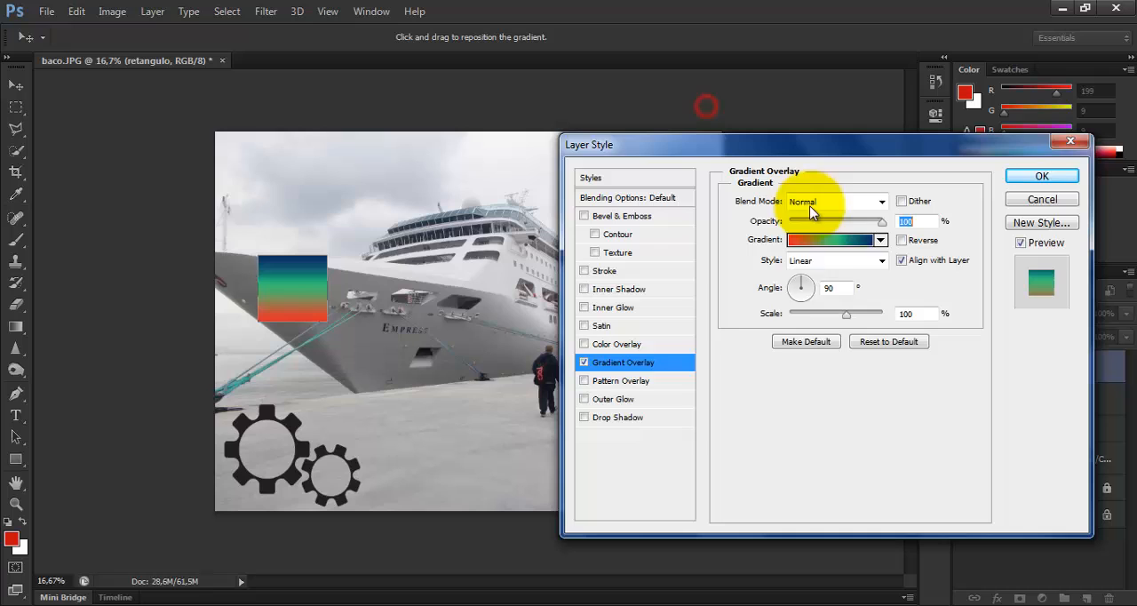
left_click(584, 363)
Try a Pattern Overlay with the white pattern and the blue bubbles pattern, and turn it off again
left_click(604, 381)
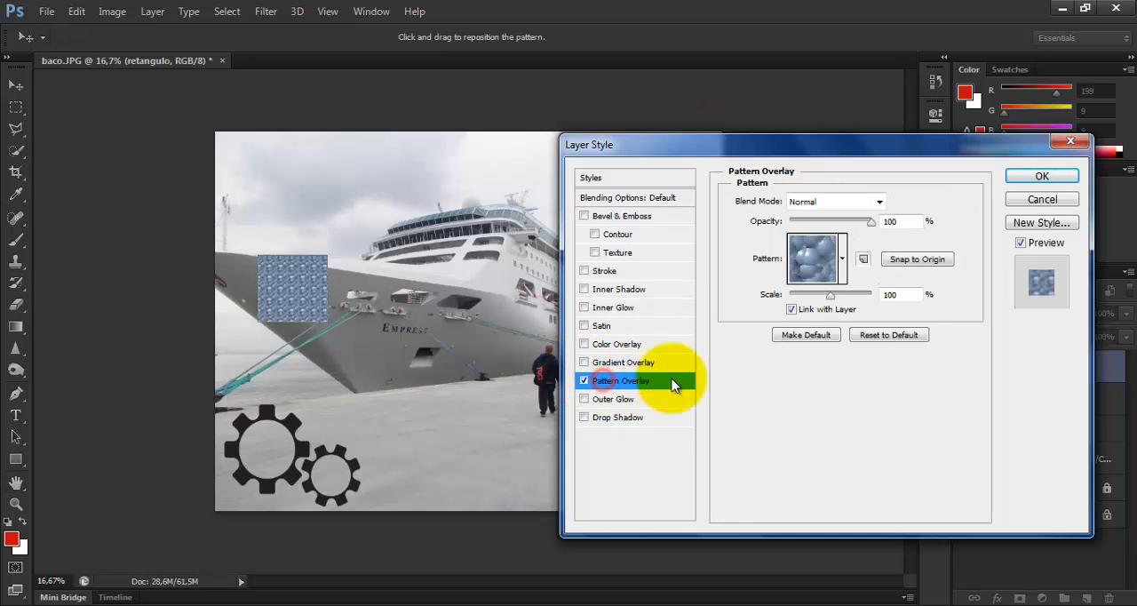
left_click(844, 258)
left_click(834, 310)
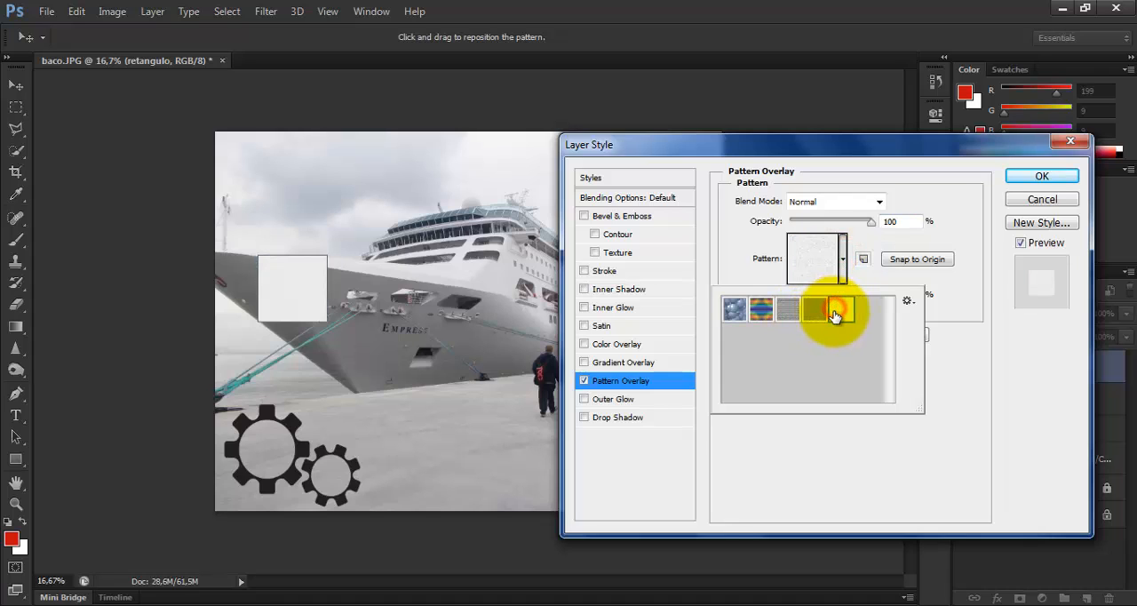
left_click(733, 308)
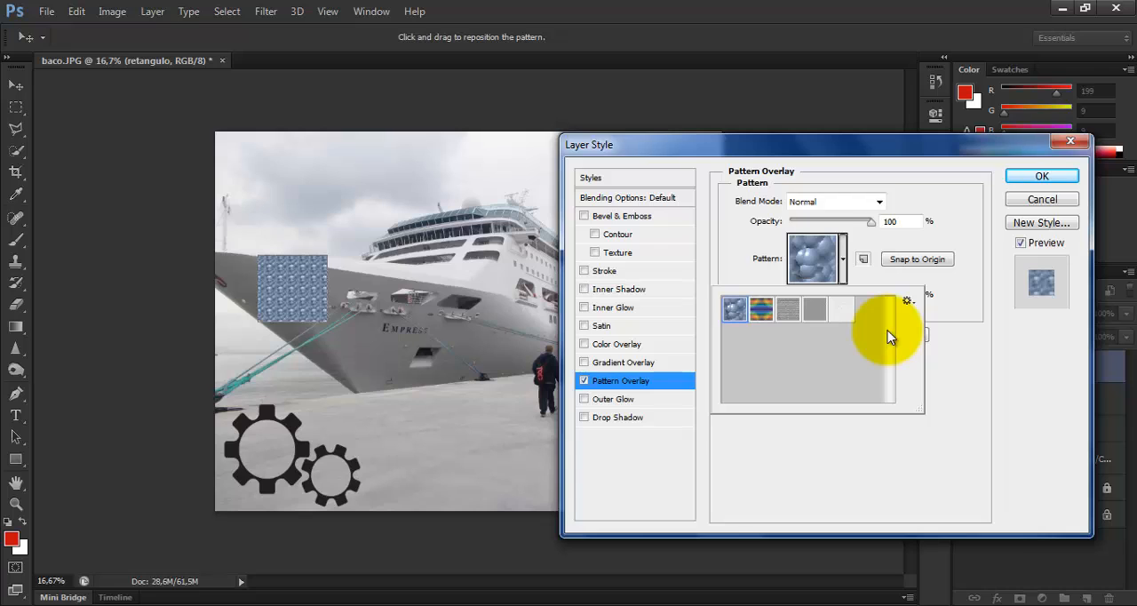
left_click(586, 384)
left_click(585, 382)
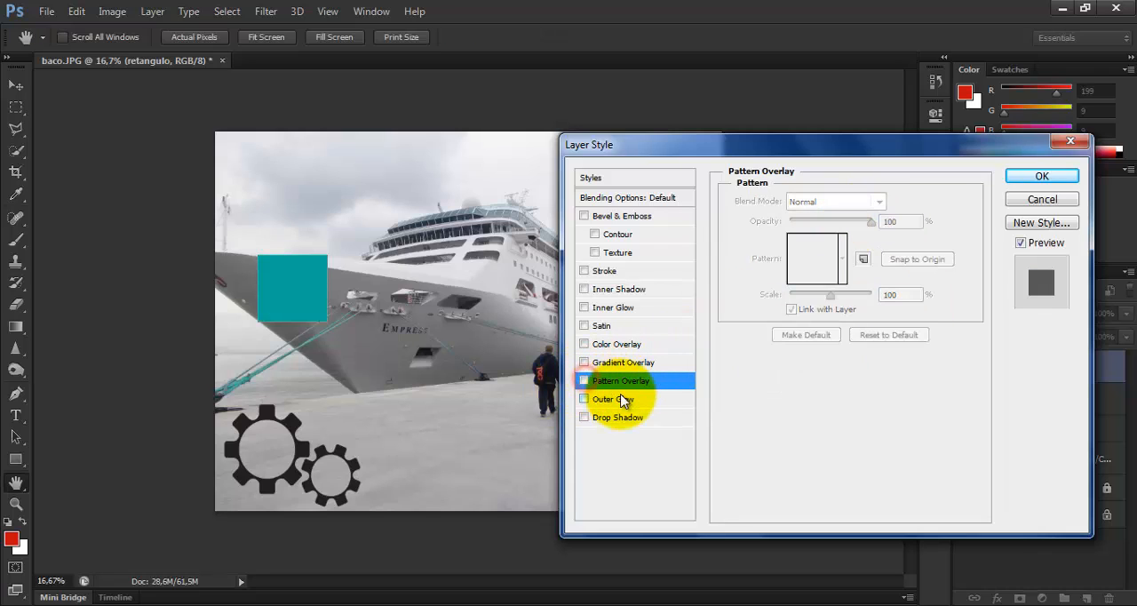
Try an Outer Glow with size 152 px, spread 10% and range 58%, and turn it off again
left_click(656, 402)
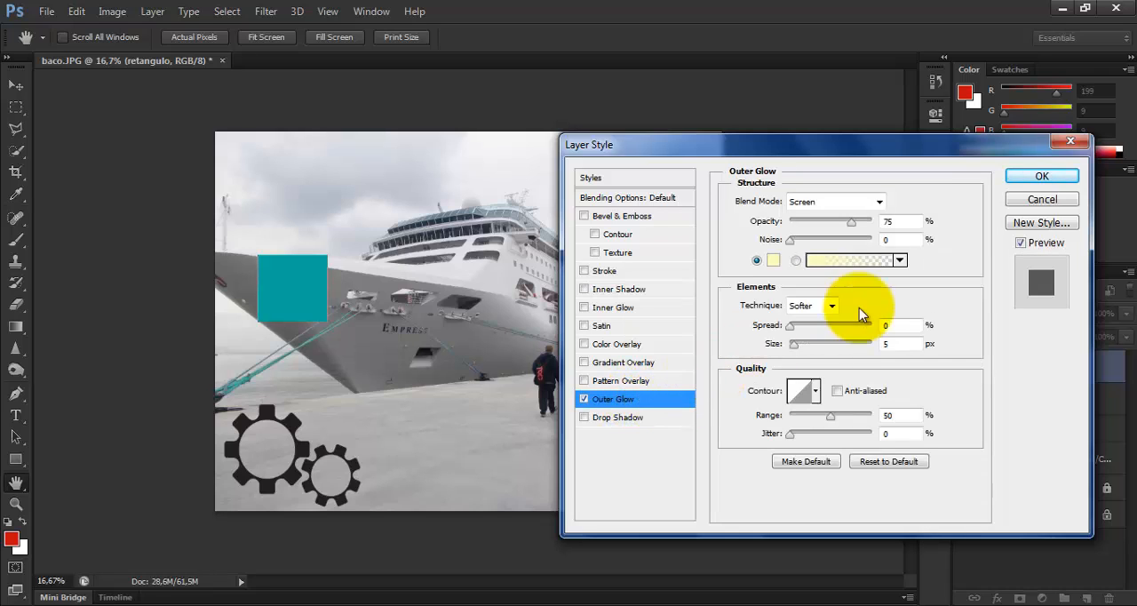
left_click_drag(797, 349, 858, 350)
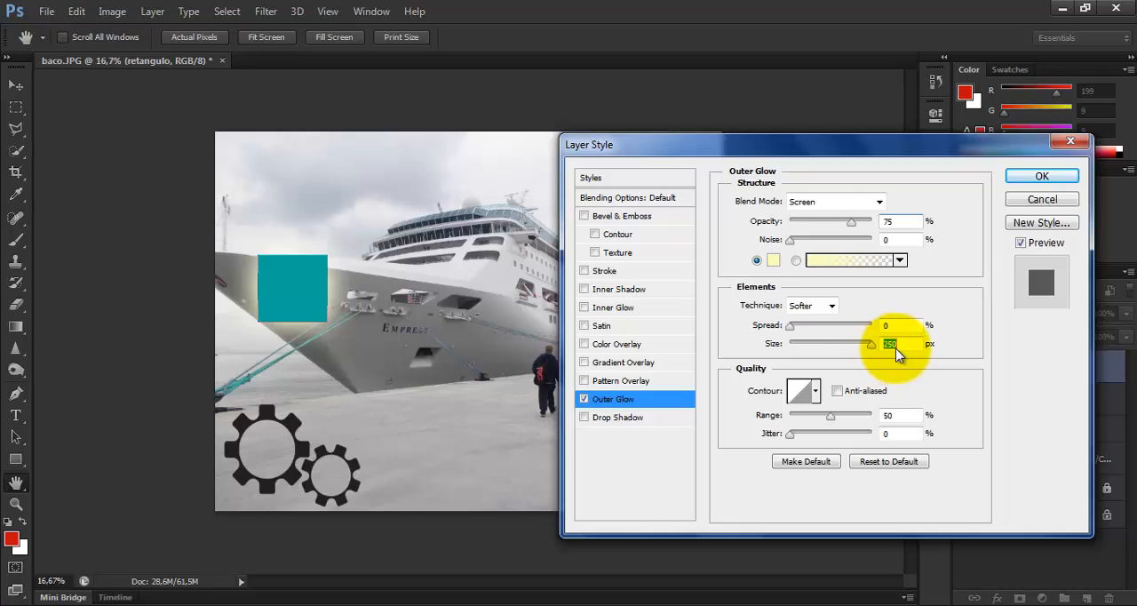
left_click(842, 345)
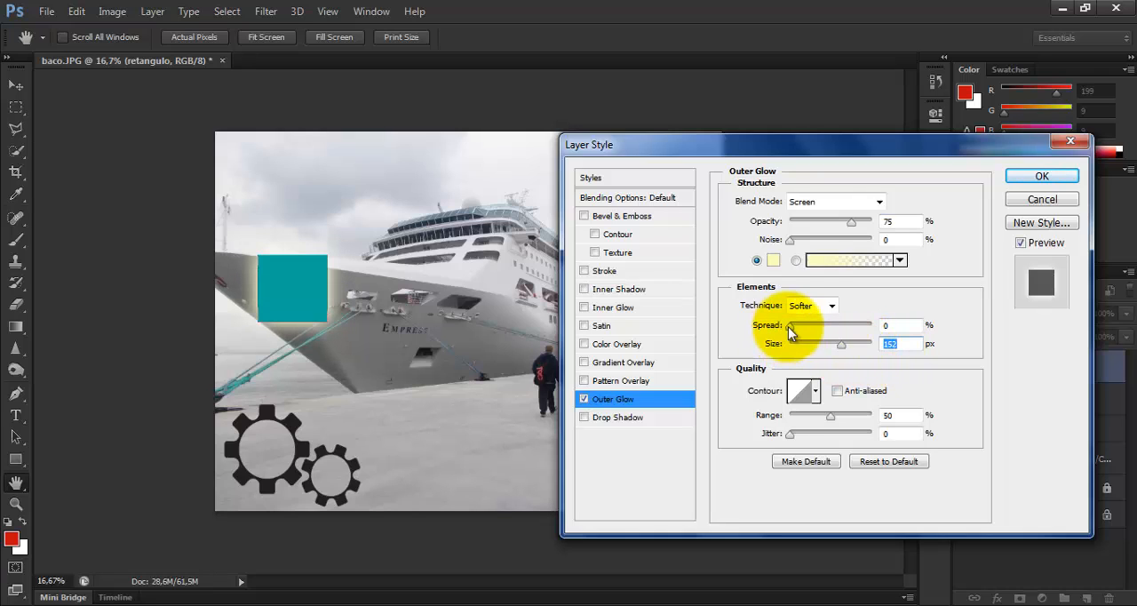
mouse_move(789, 326)
left_mouse_down()
mouse_move(850, 325)
mouse_move(806, 336)
left_mouse_up()
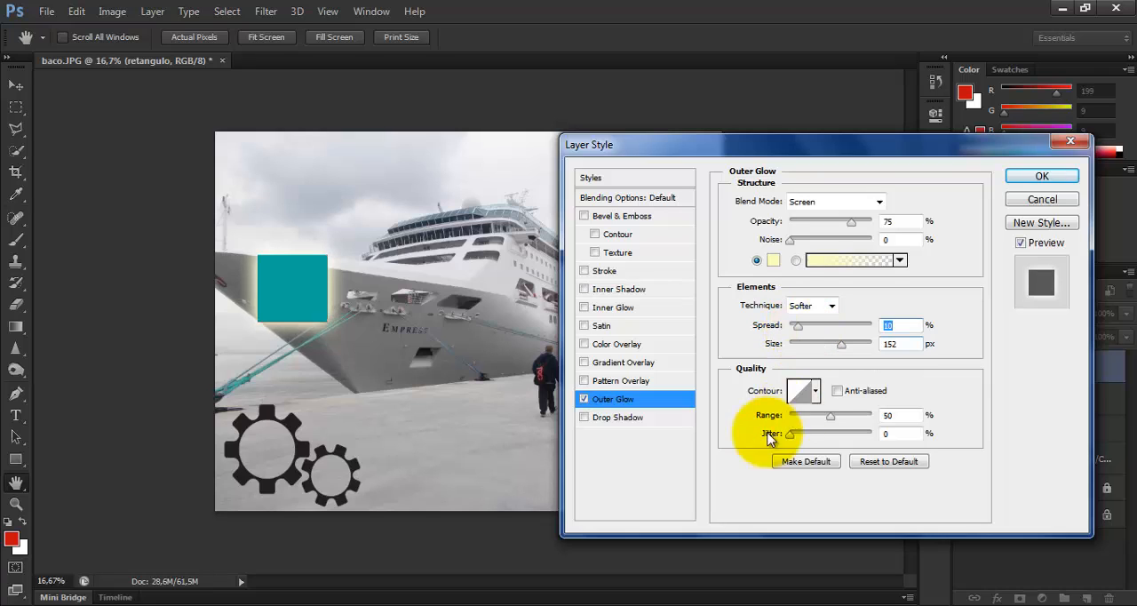
mouse_move(830, 418)
left_mouse_down()
mouse_move(852, 417)
mouse_move(835, 418)
left_mouse_up()
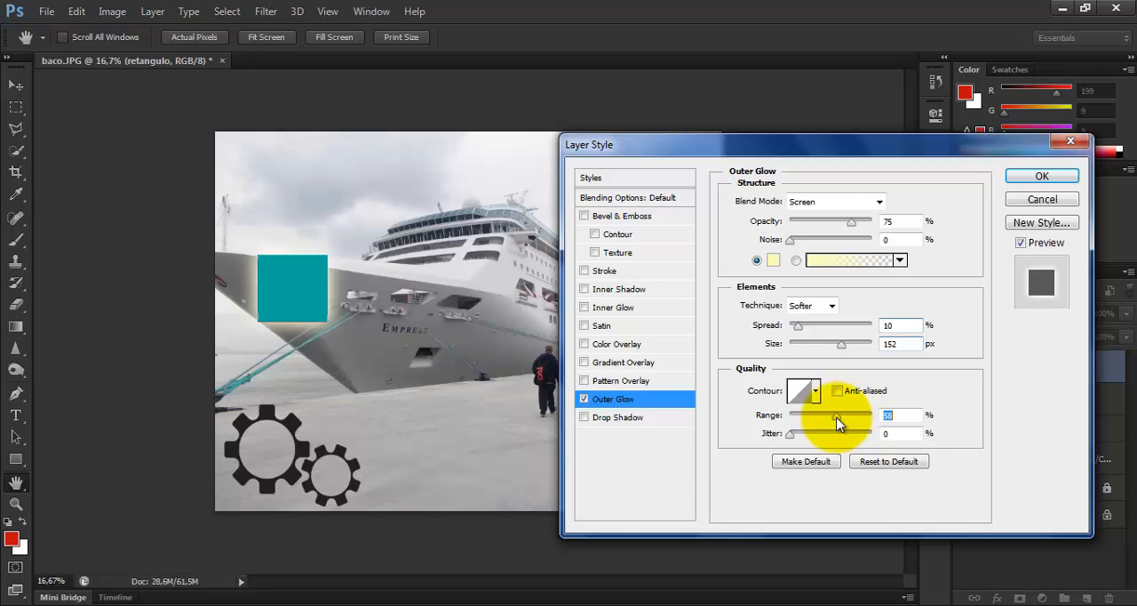
left_click(585, 399)
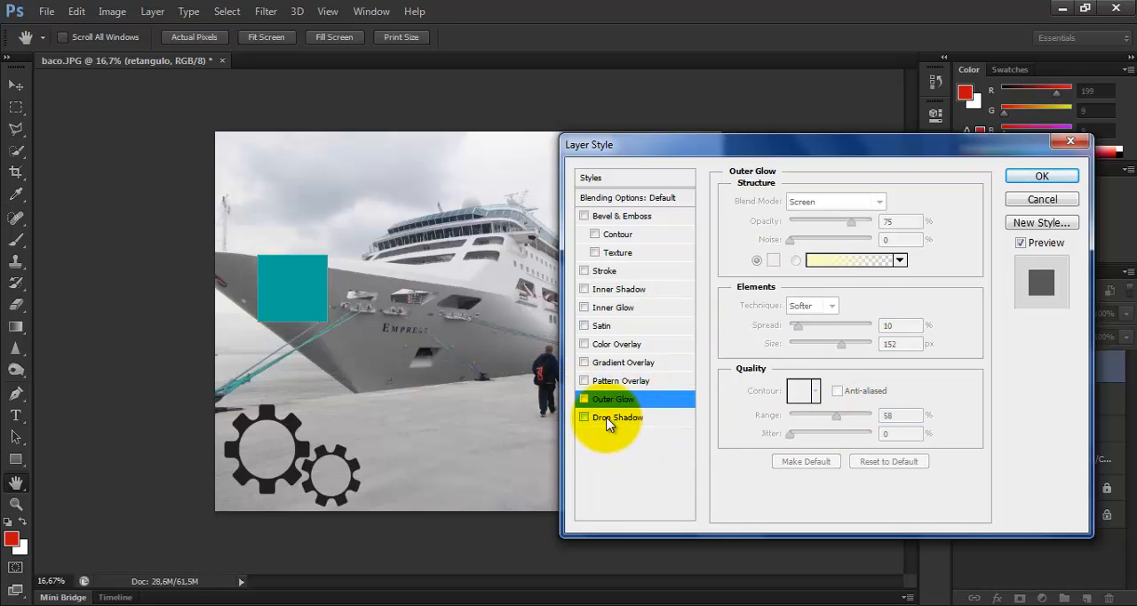
Enable a Drop Shadow on the rectangle with size 128 px, distance 51 px, spread 18% and noise 0%
left_click(603, 416)
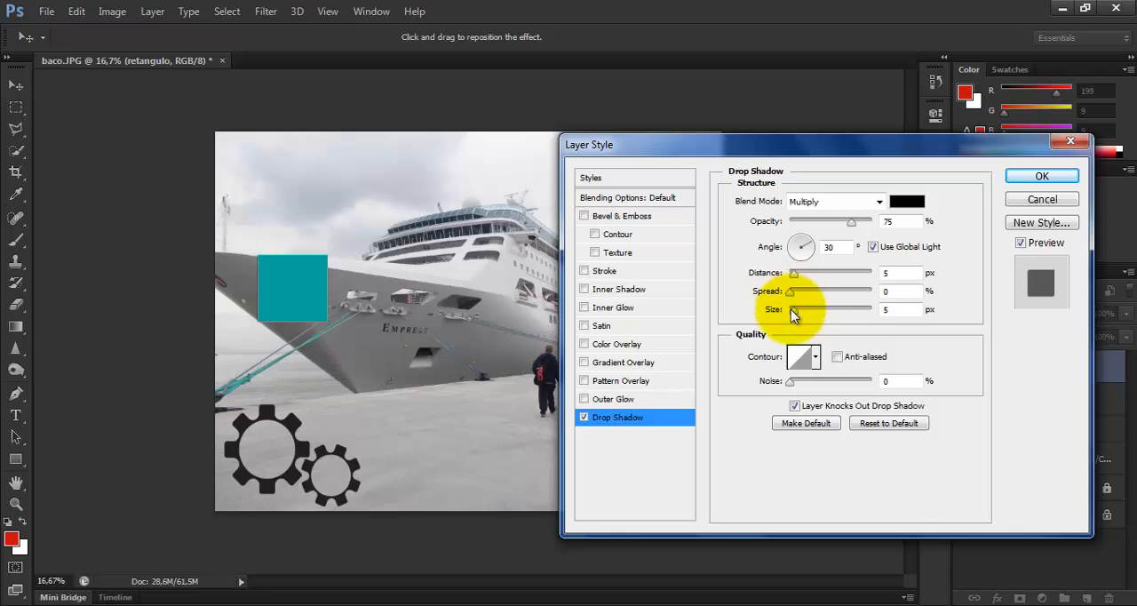
left_click_drag(806, 310, 833, 312)
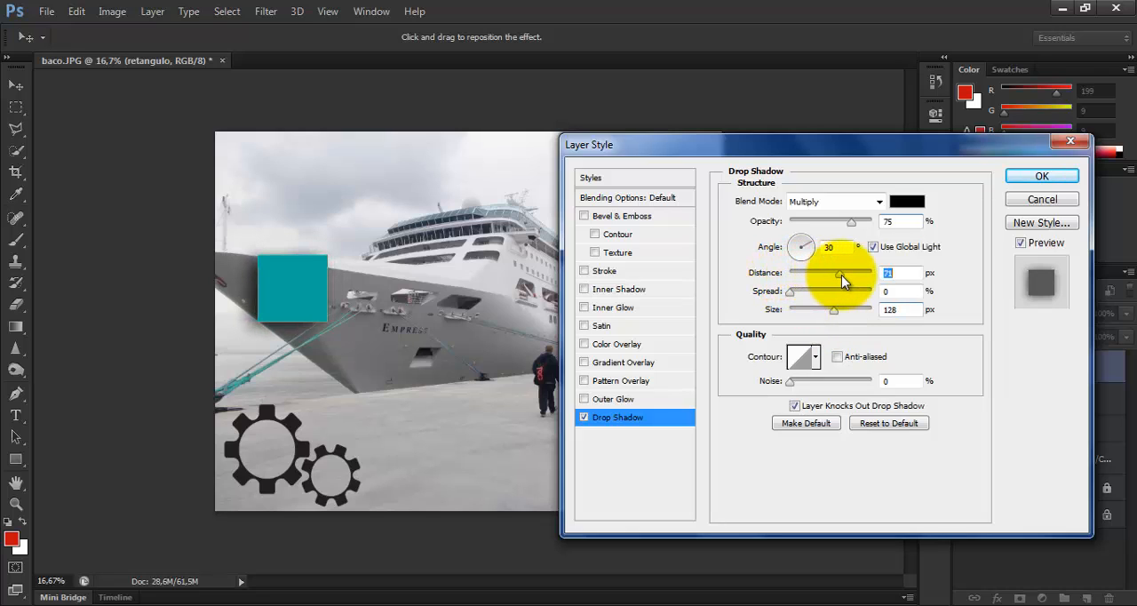
left_click_drag(841, 274, 832, 274)
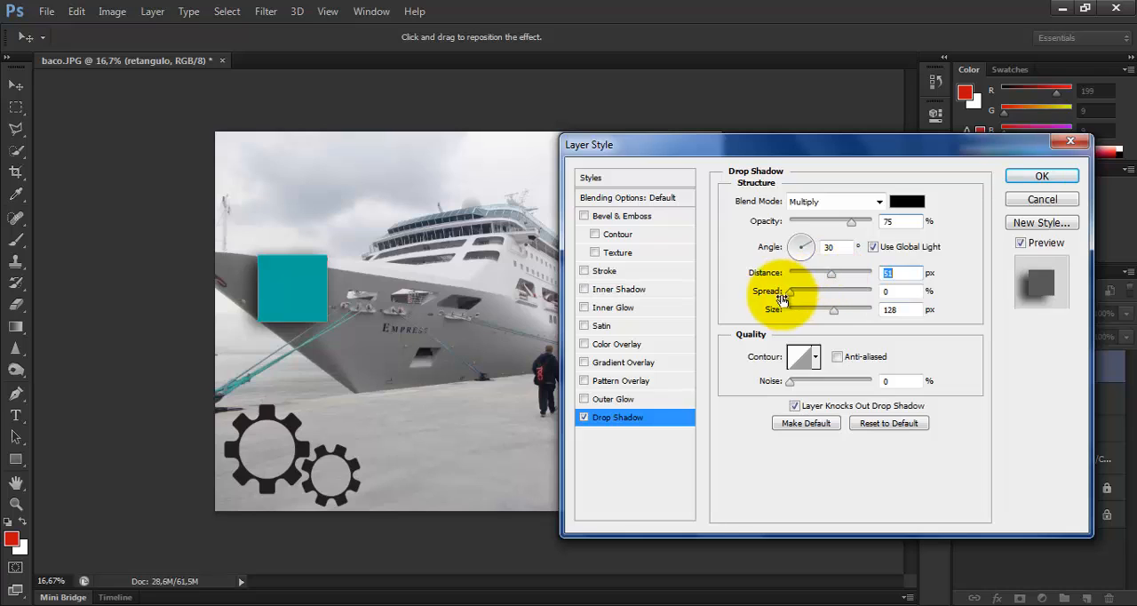
left_click_drag(788, 293, 804, 296)
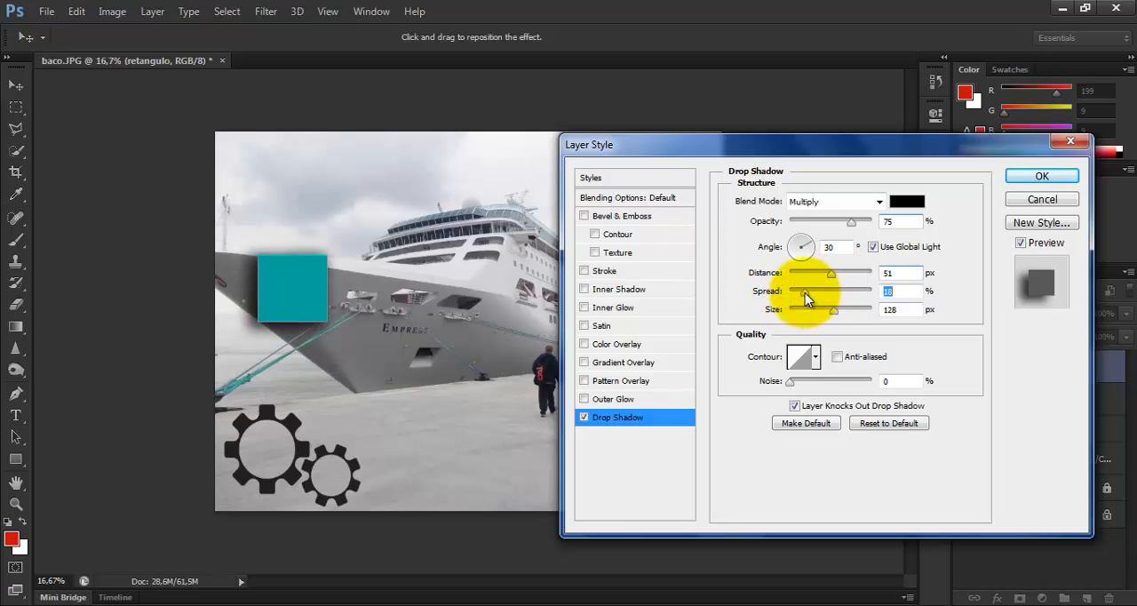
mouse_move(793, 386)
left_mouse_down()
mouse_move(824, 387)
mouse_move(789, 381)
left_mouse_up()
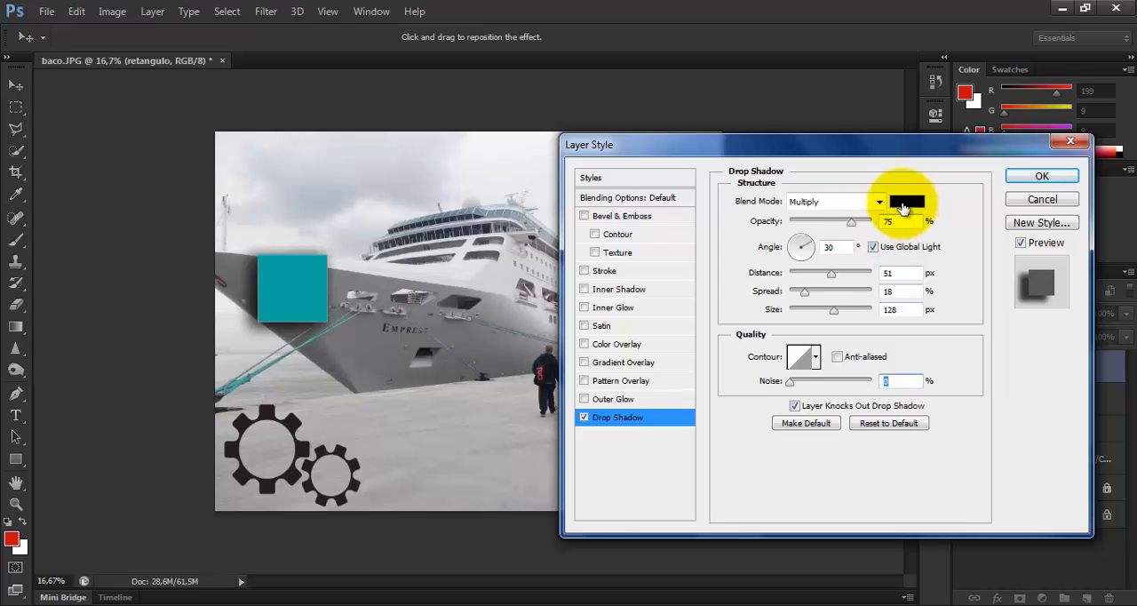
Set the drop shadow's color to the dark green 166636 and its opacity to 66%
left_click(903, 207)
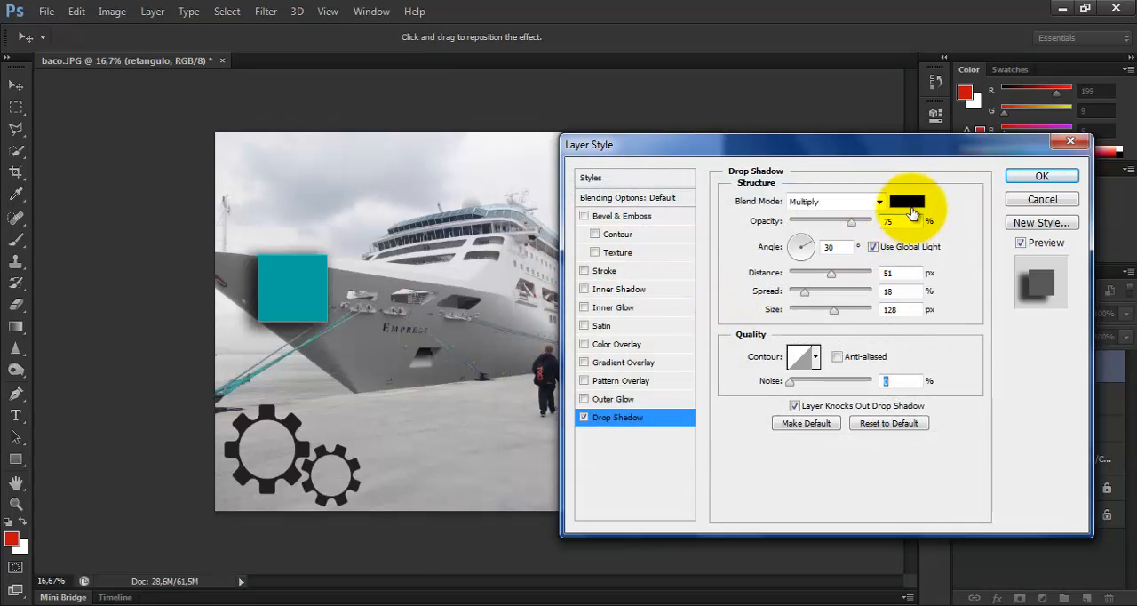
left_click(908, 204)
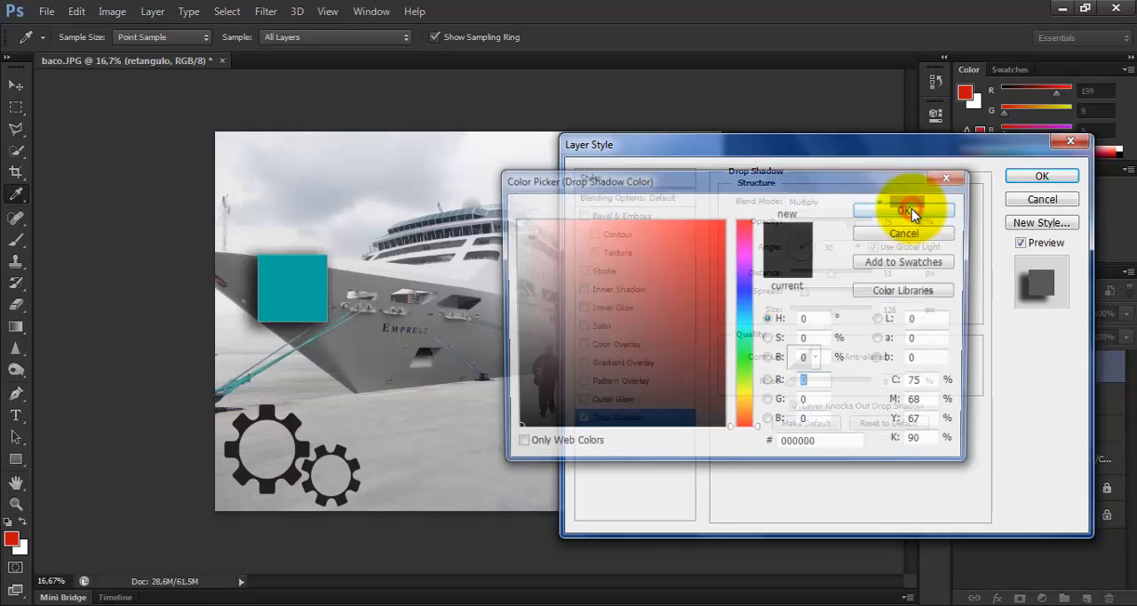
left_click(746, 346)
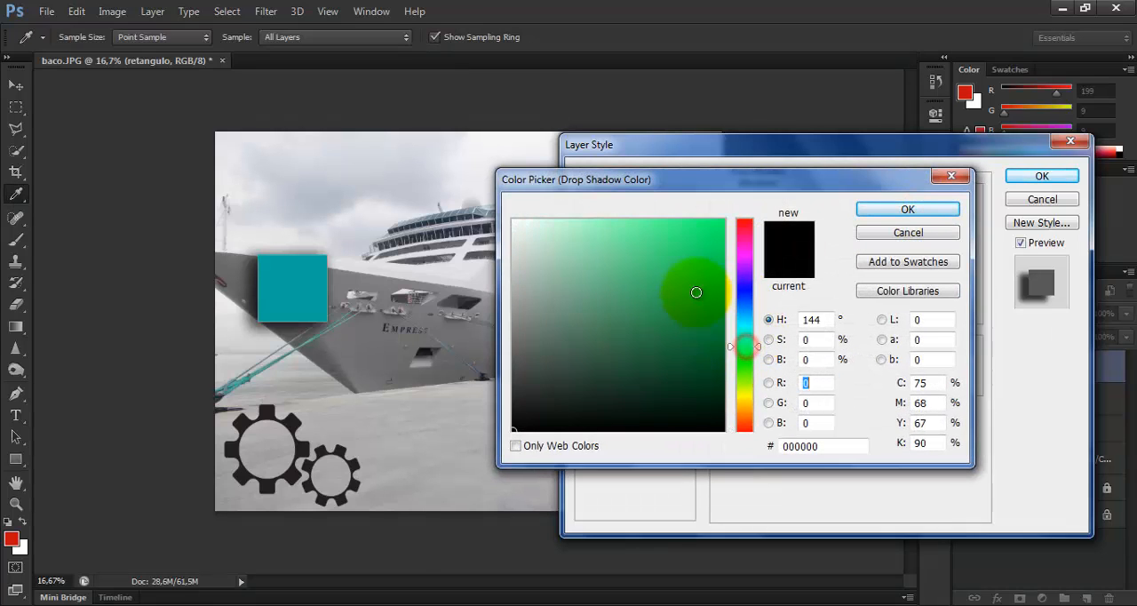
mouse_move(697, 292)
left_mouse_down()
mouse_move(675, 242)
mouse_move(654, 229)
left_mouse_up()
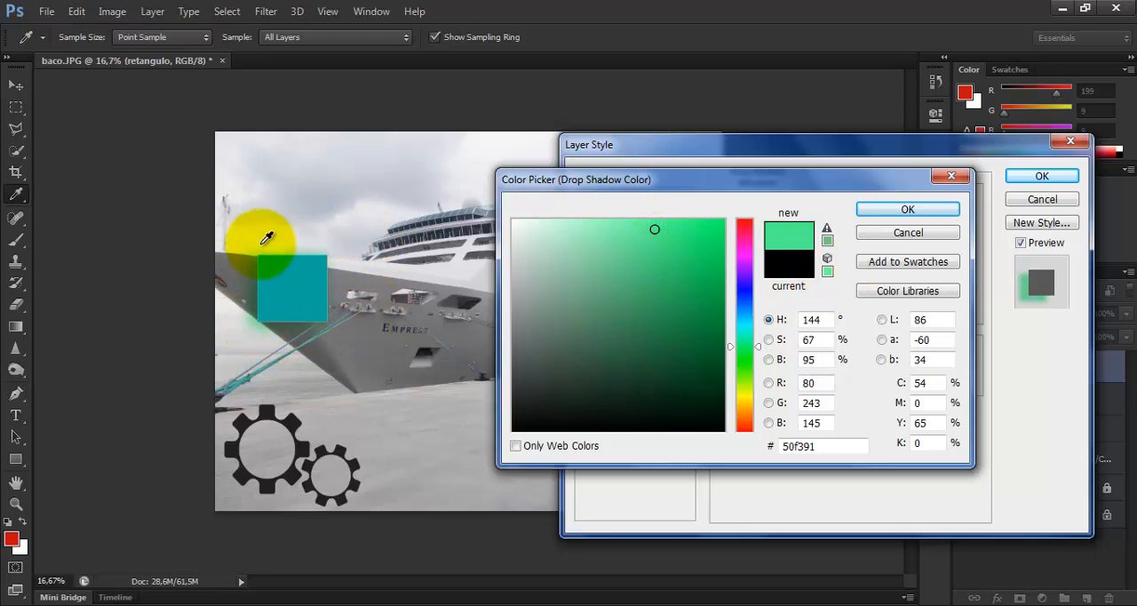
left_click(692, 230)
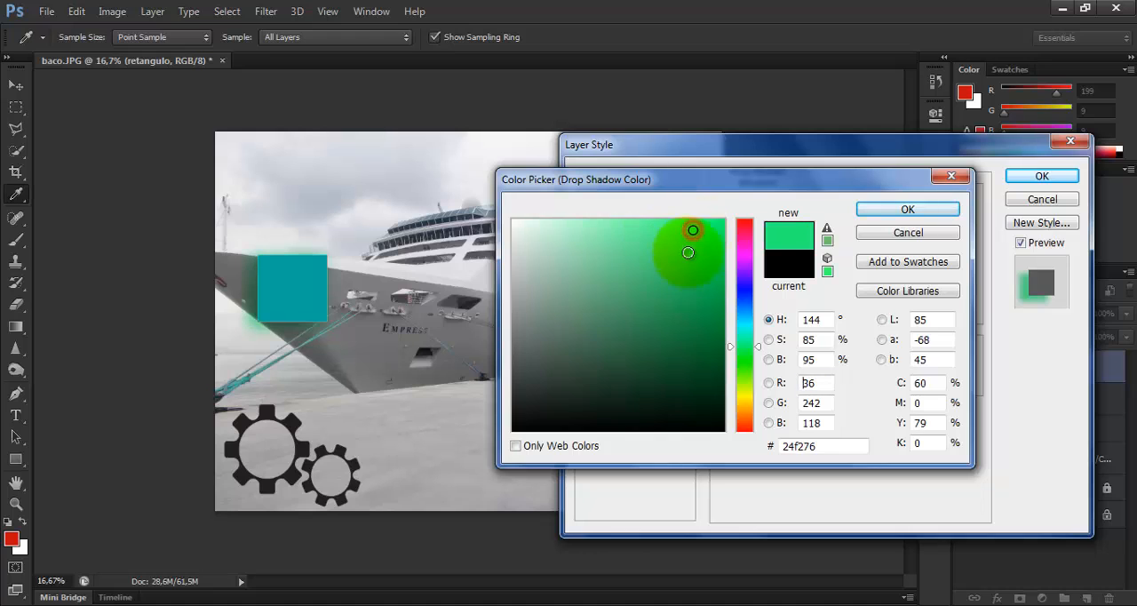
left_click_drag(707, 229, 680, 342)
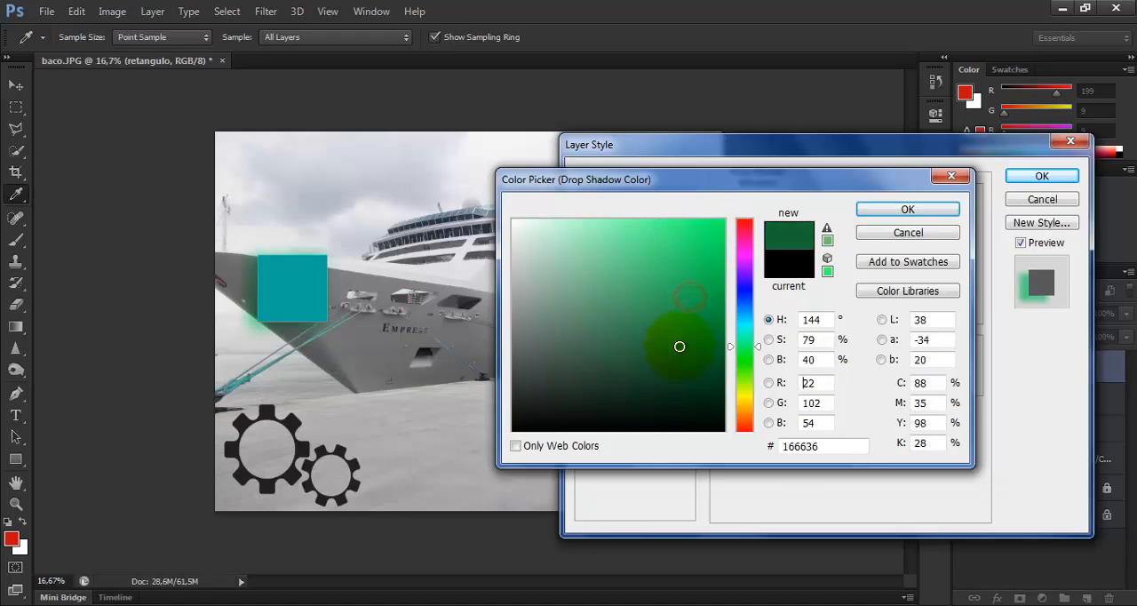
left_click(886, 208)
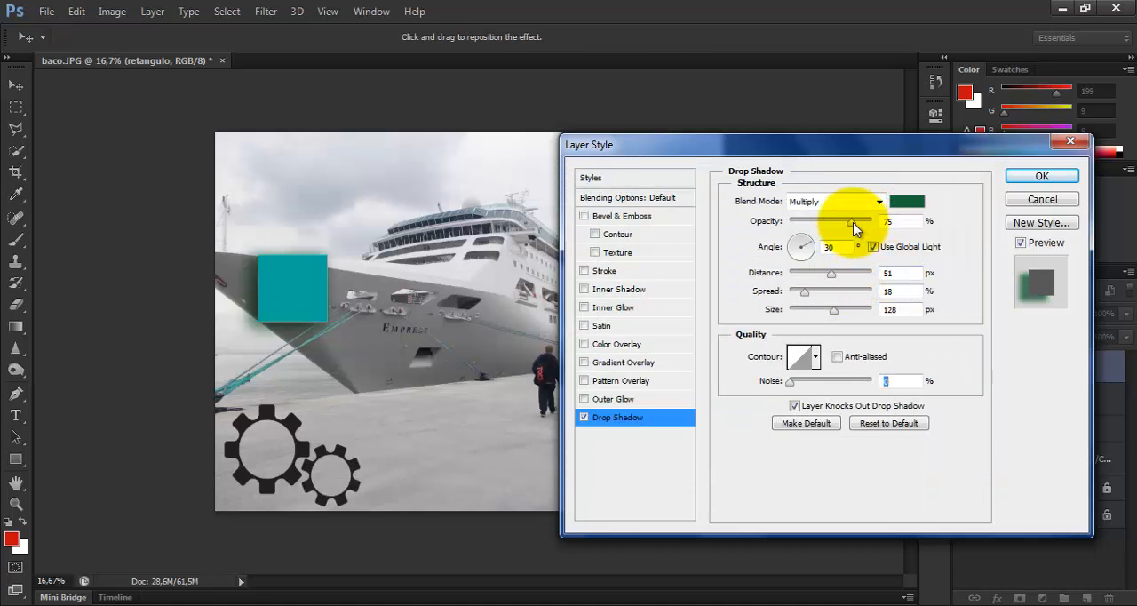
left_click(853, 227)
left_click_drag(860, 229, 843, 223)
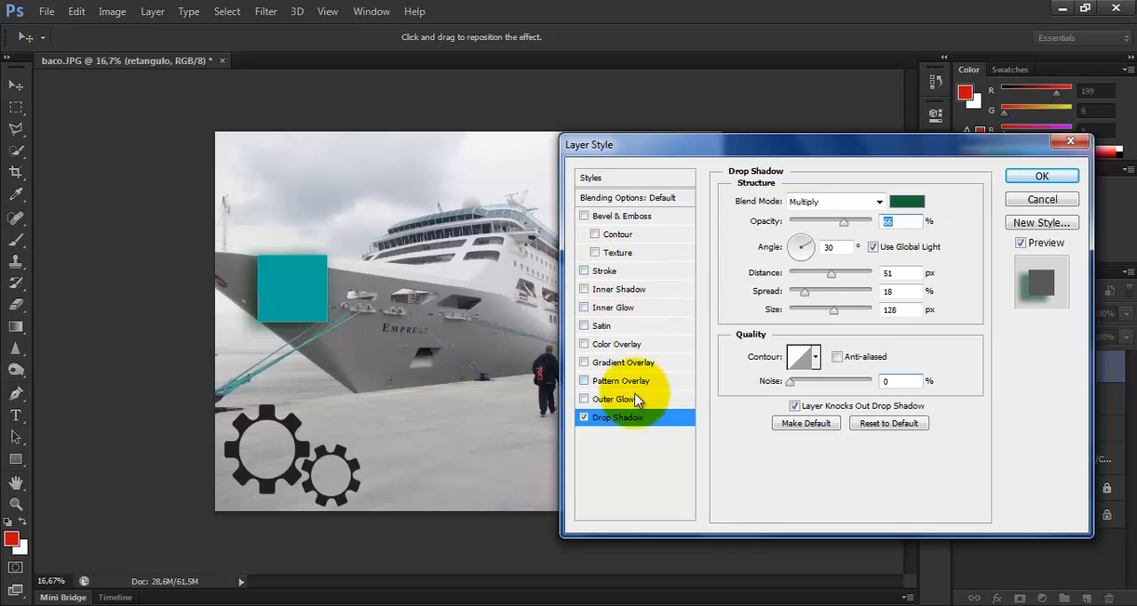
Enable the rectangle's Stroke, change its fill type from Pattern to Color, and apply the layer style
left_click(584, 270)
left_click(626, 270)
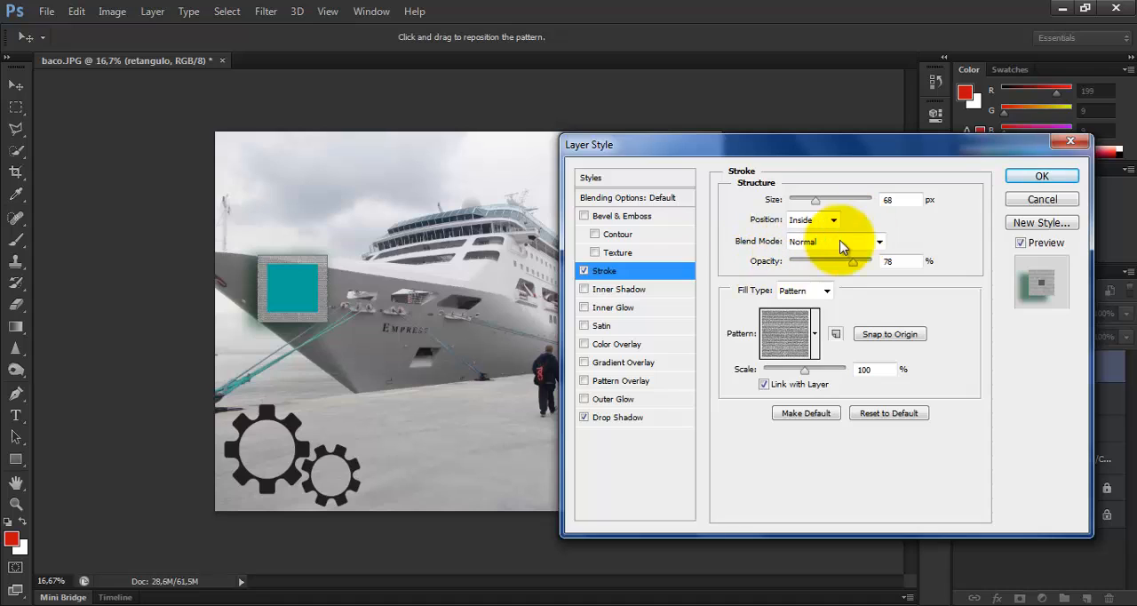
left_click(815, 333)
left_click(815, 331)
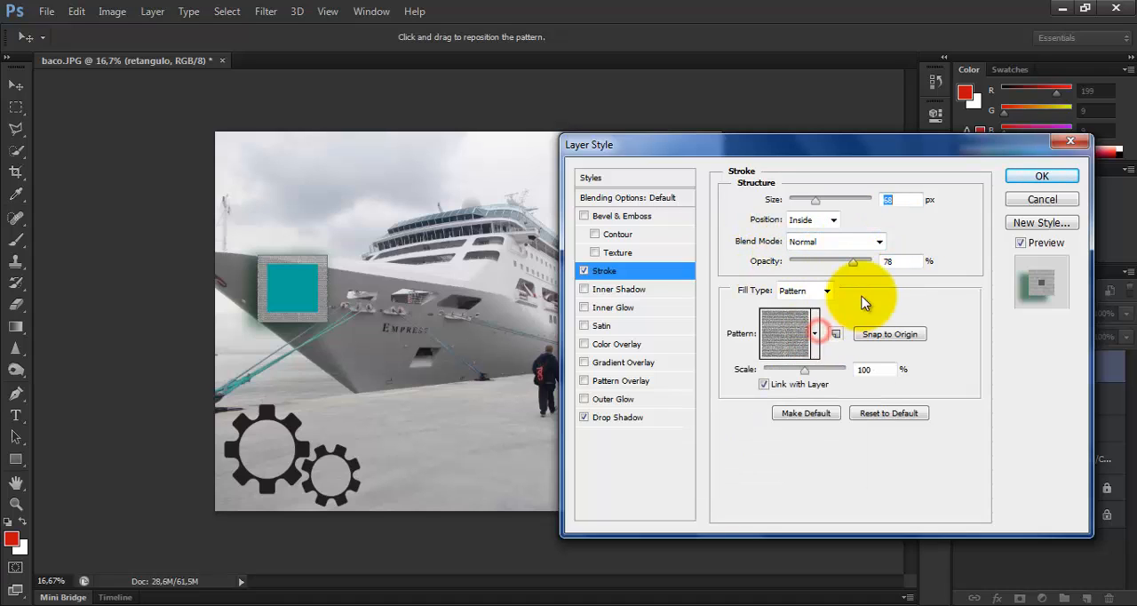
left_click(826, 291)
left_click(815, 307)
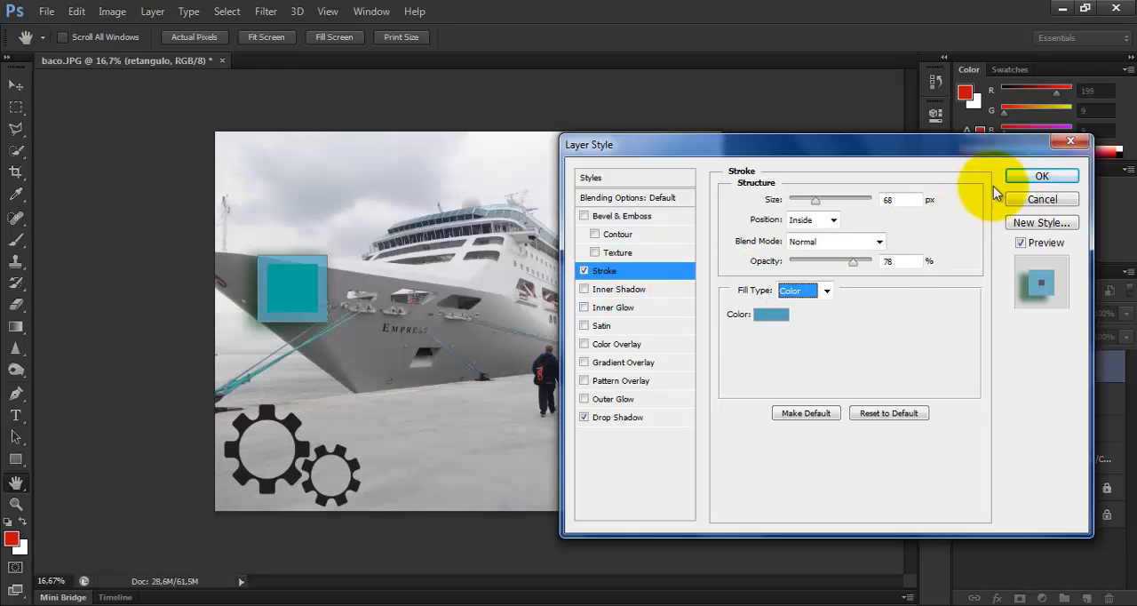
left_click(1020, 184)
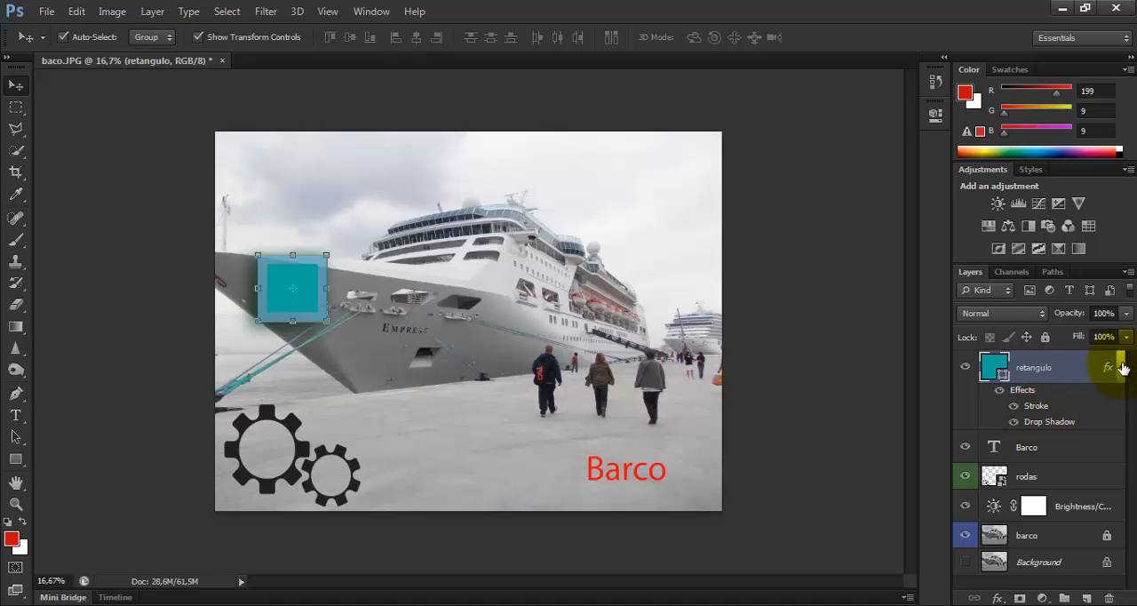
Expand and collapse the effects list of the retangulo layer several times, leaving it collapsed
left_click(1120, 366)
left_click(1119, 367)
left_click(1120, 367)
left_click(1121, 367)
left_click(1120, 366)
left_click(1121, 367)
left_click(1121, 367)
left_click(1121, 366)
left_click(1121, 367)
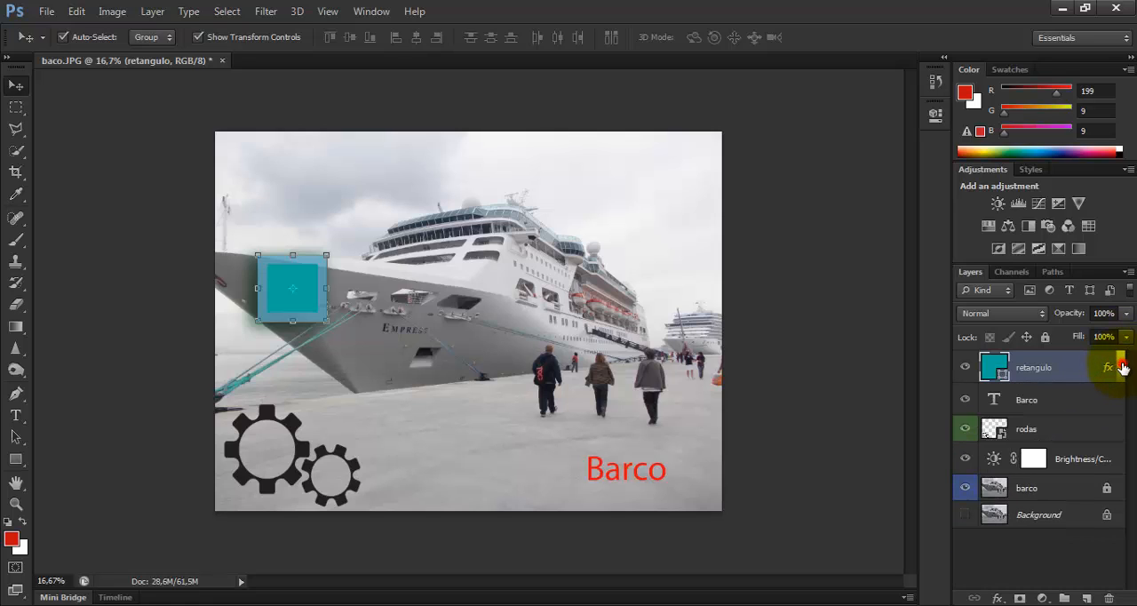
Expand the retangulo layer's effects list, then hide its Stroke and Drop Shadow one by one and show both again
left_click(1121, 367)
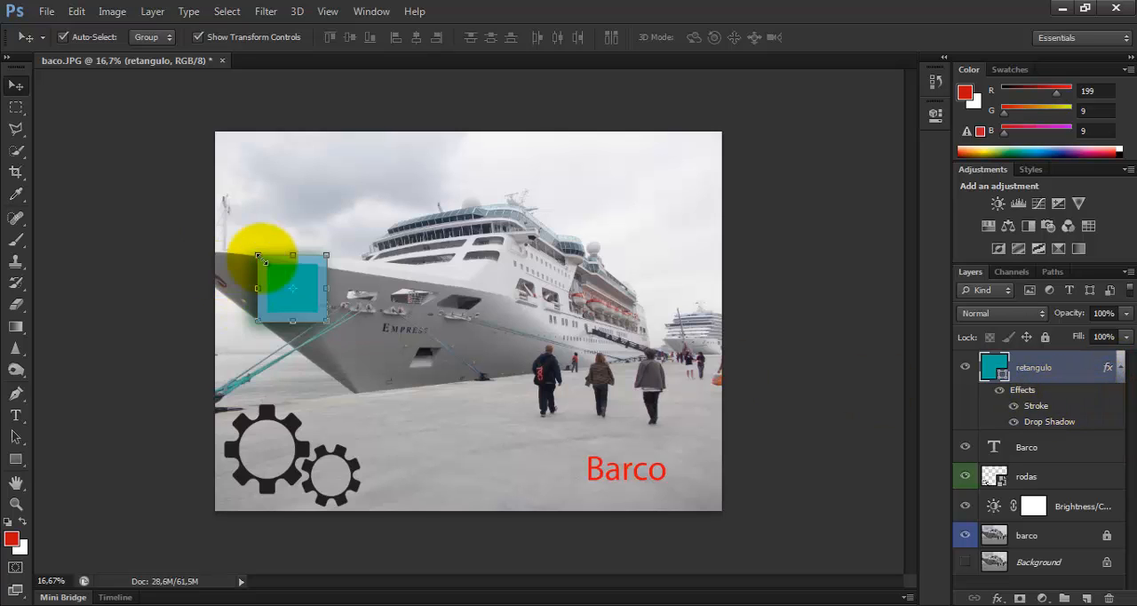
left_click(1013, 405)
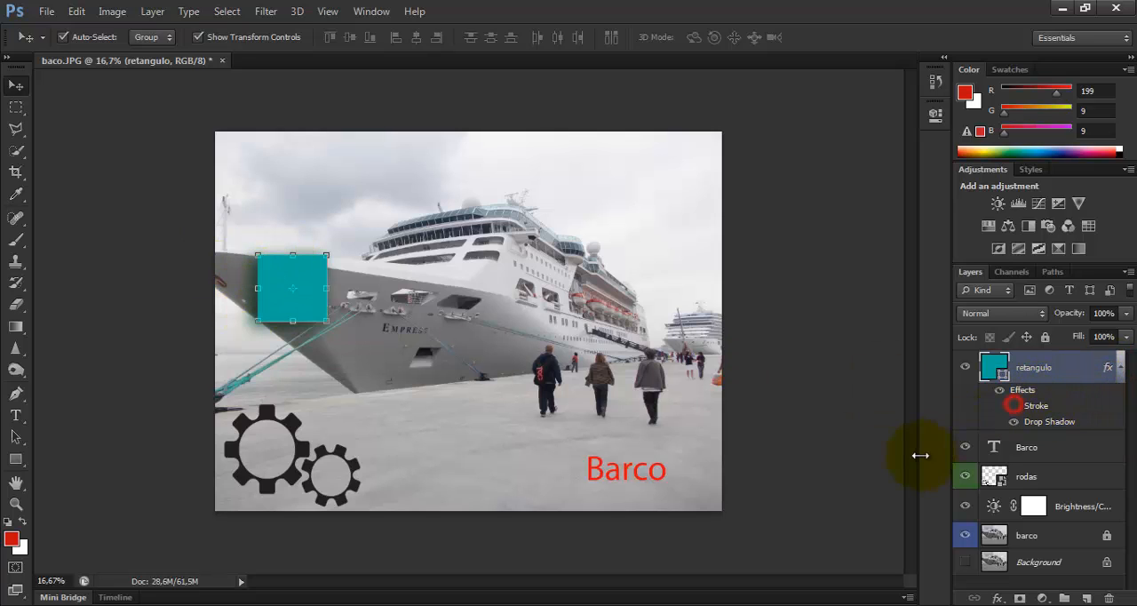
left_click(1013, 421)
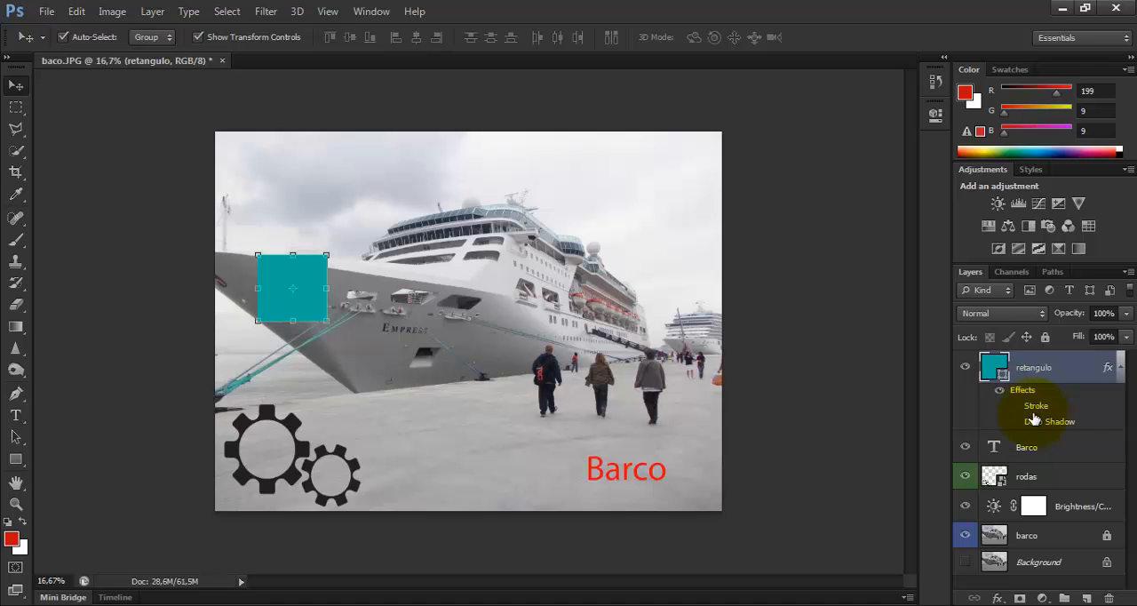
left_click(1015, 406)
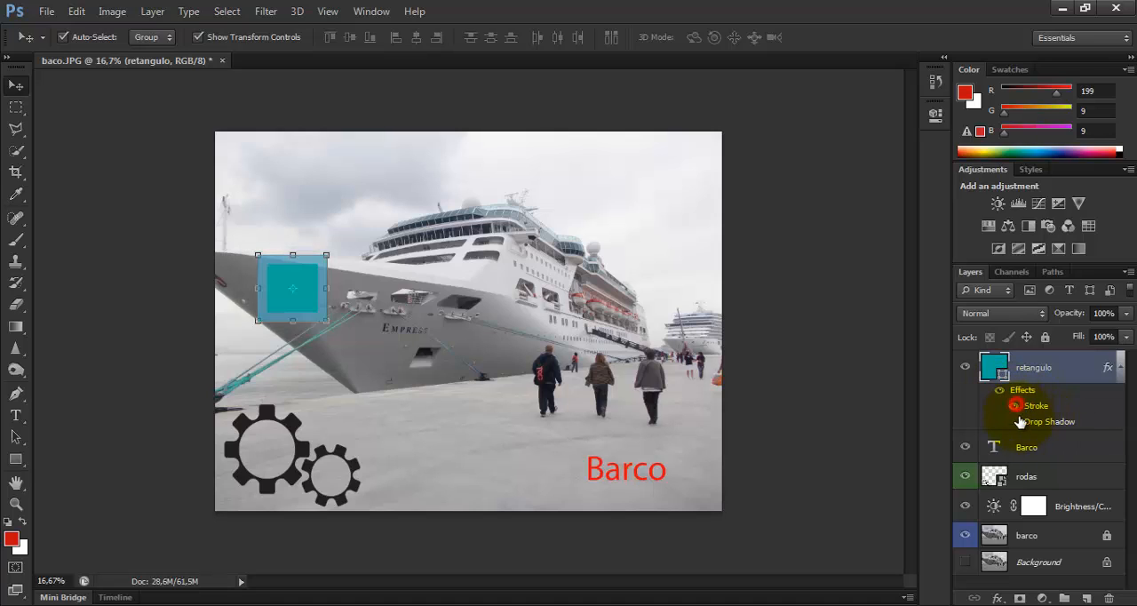
left_click(1013, 422)
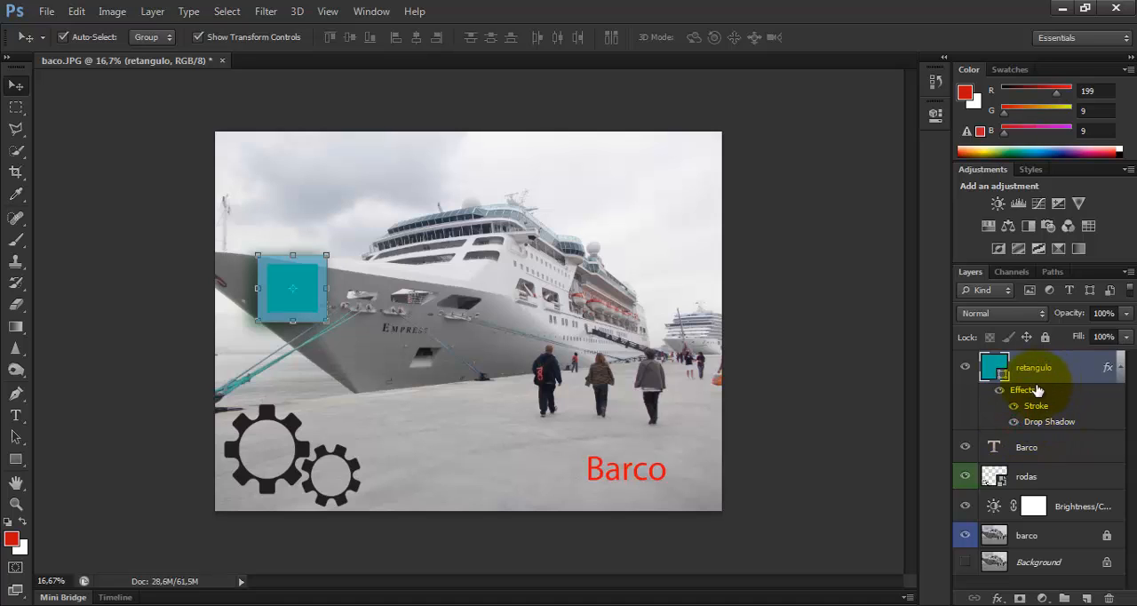
Toggle the visibility of all the retangulo layer's effects off and on, ending with every effect shown
left_click(999, 393)
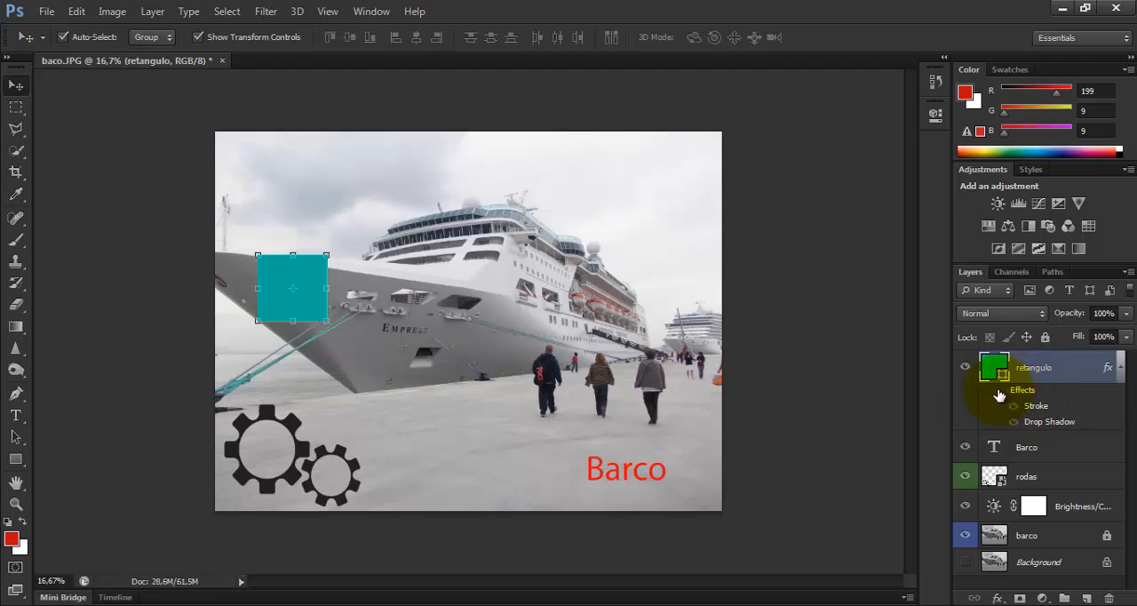
left_click(998, 392)
left_click(999, 393)
left_click(999, 393)
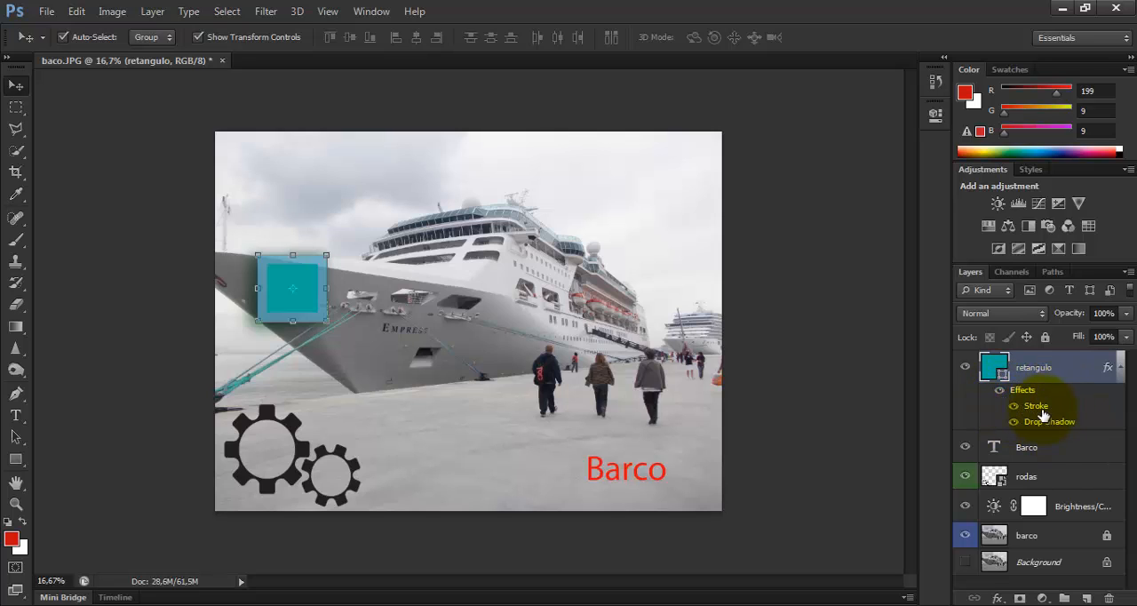
left_click(1012, 405)
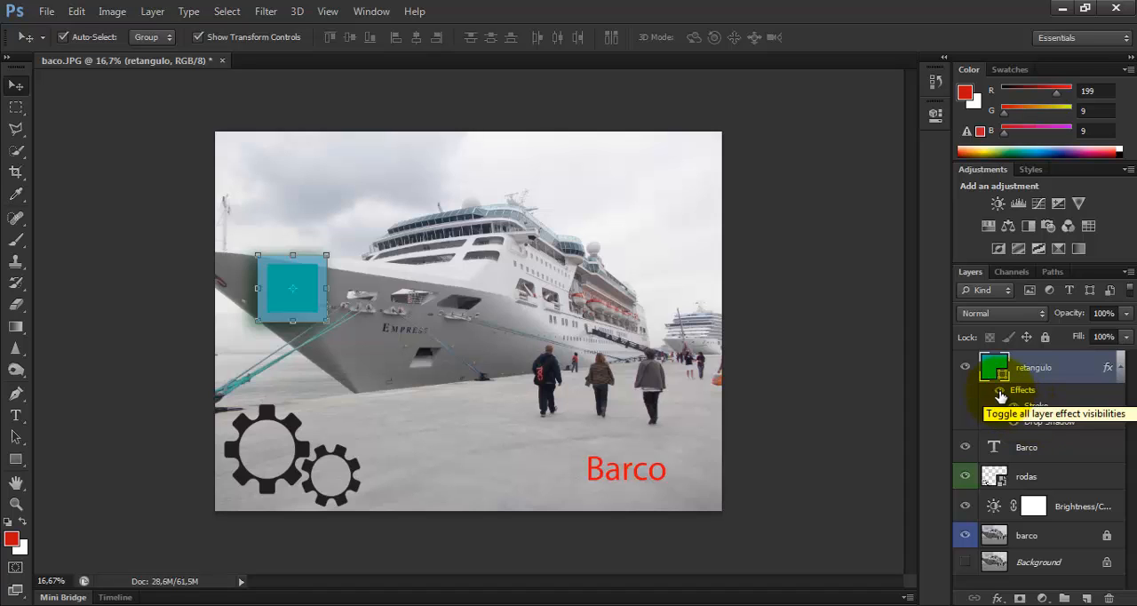
left_click(1000, 392)
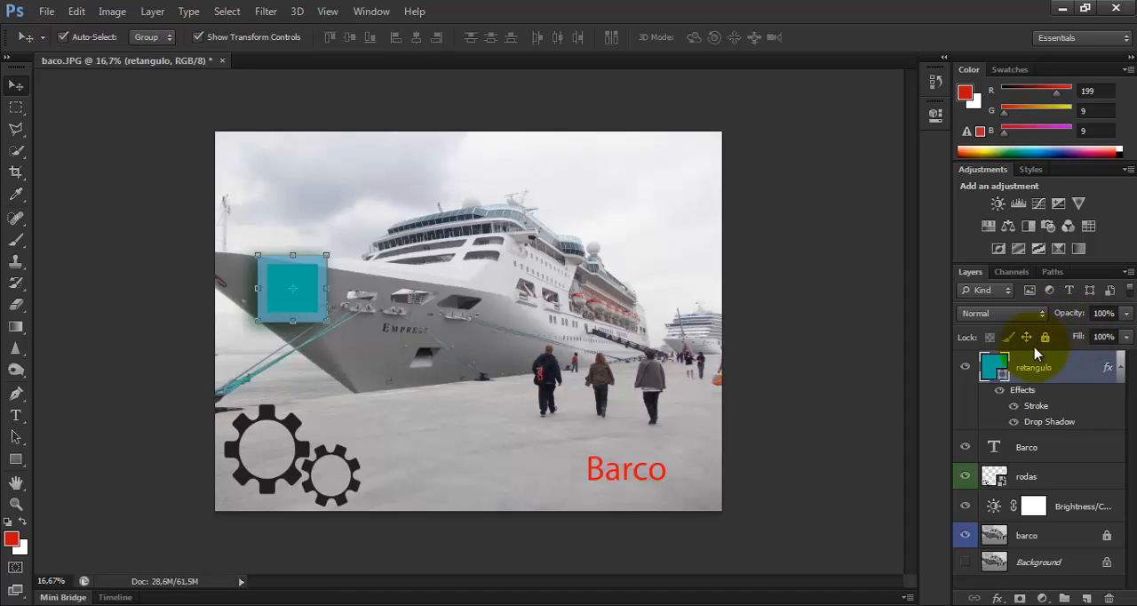
Reduce the retangulo layer's fill to 24% and lower, and return it to 100%
left_click(1126, 337)
left_click_drag(1126, 359, 1063, 357)
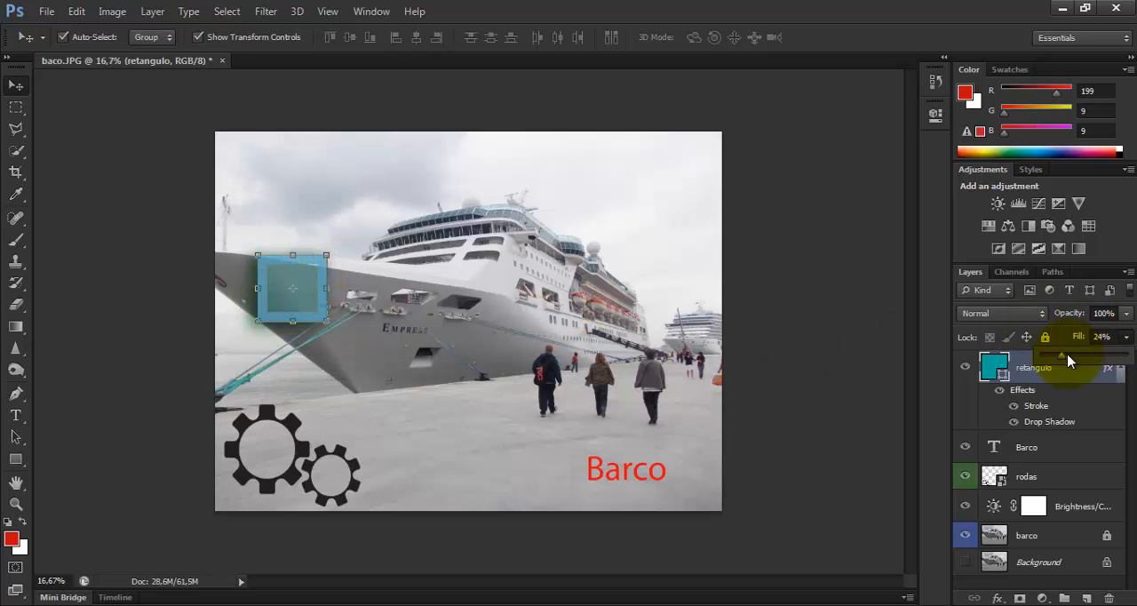
left_click_drag(1063, 356, 1039, 359)
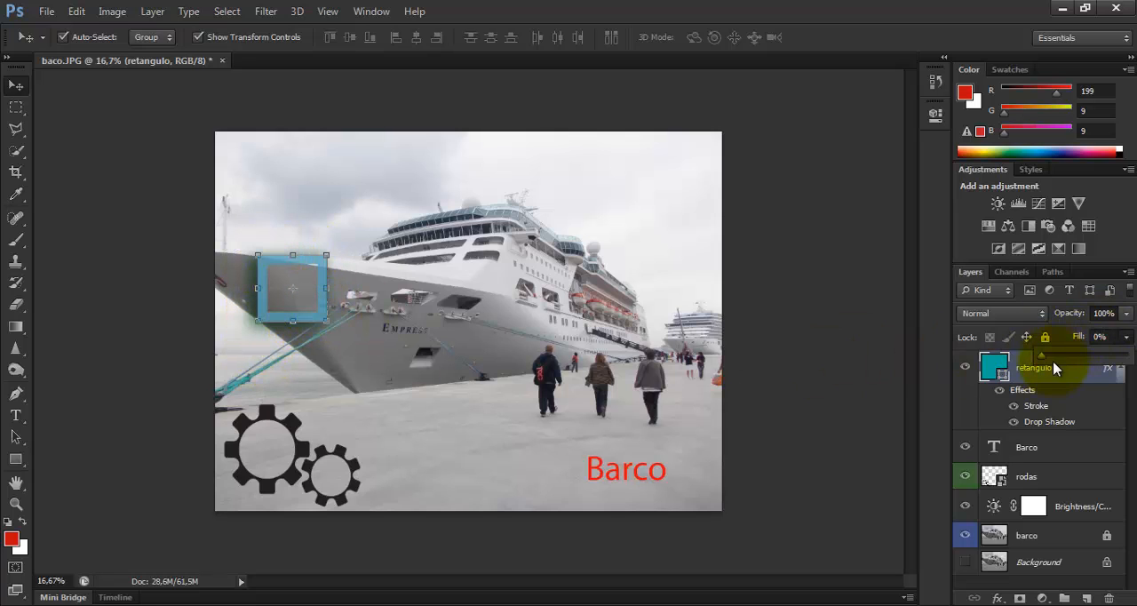
left_click_drag(1044, 362, 1134, 355)
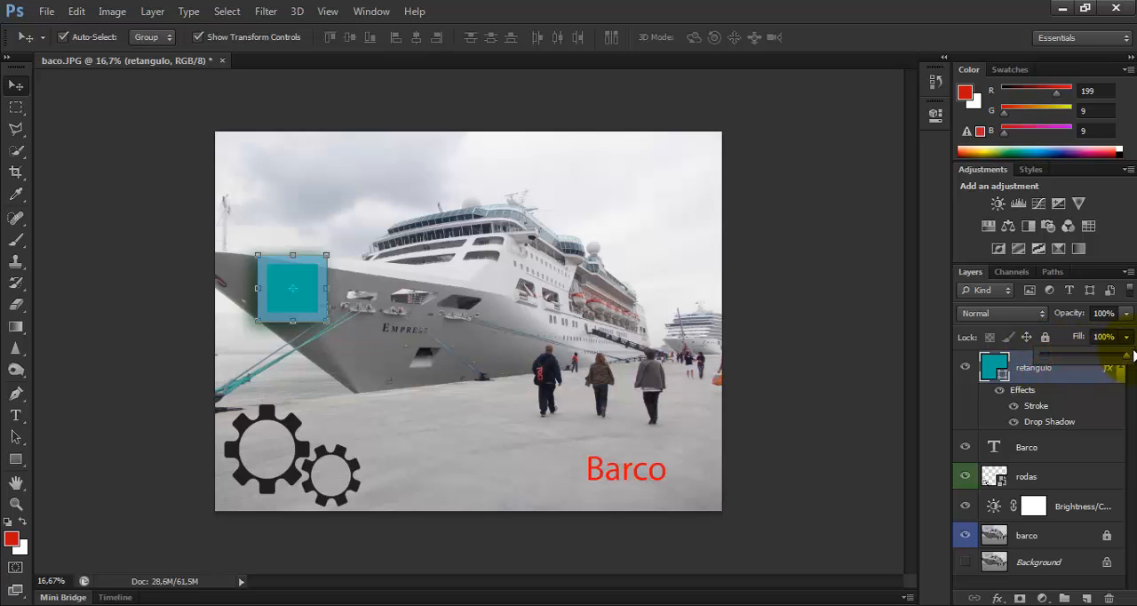
Lower the retangulo layer's opacity to 25% and raise it back to 94%
left_click(1127, 313)
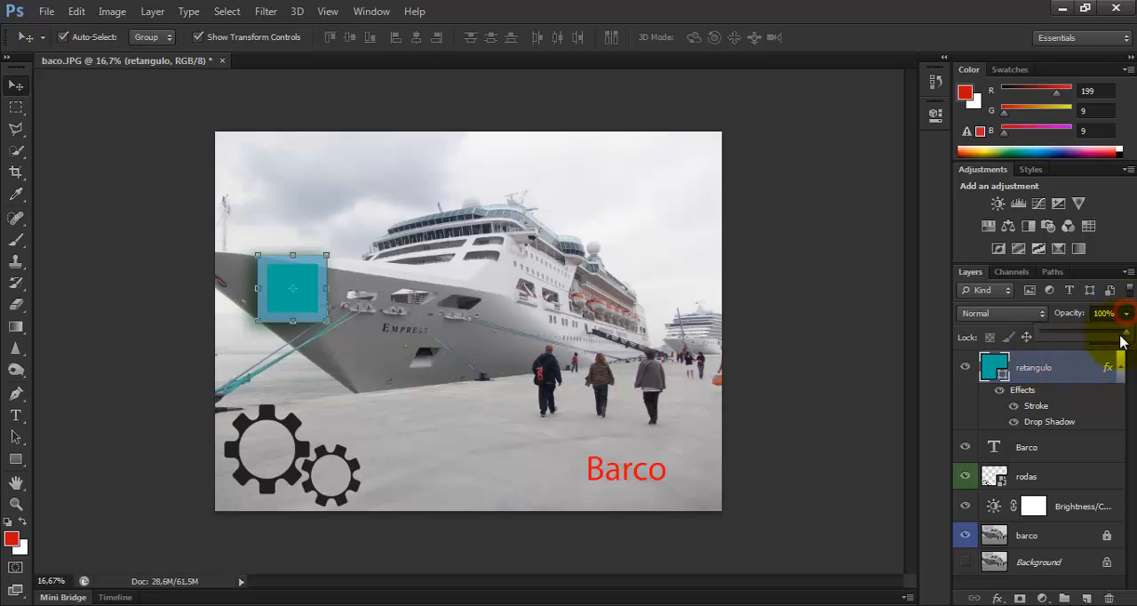
left_click_drag(1126, 337, 1066, 335)
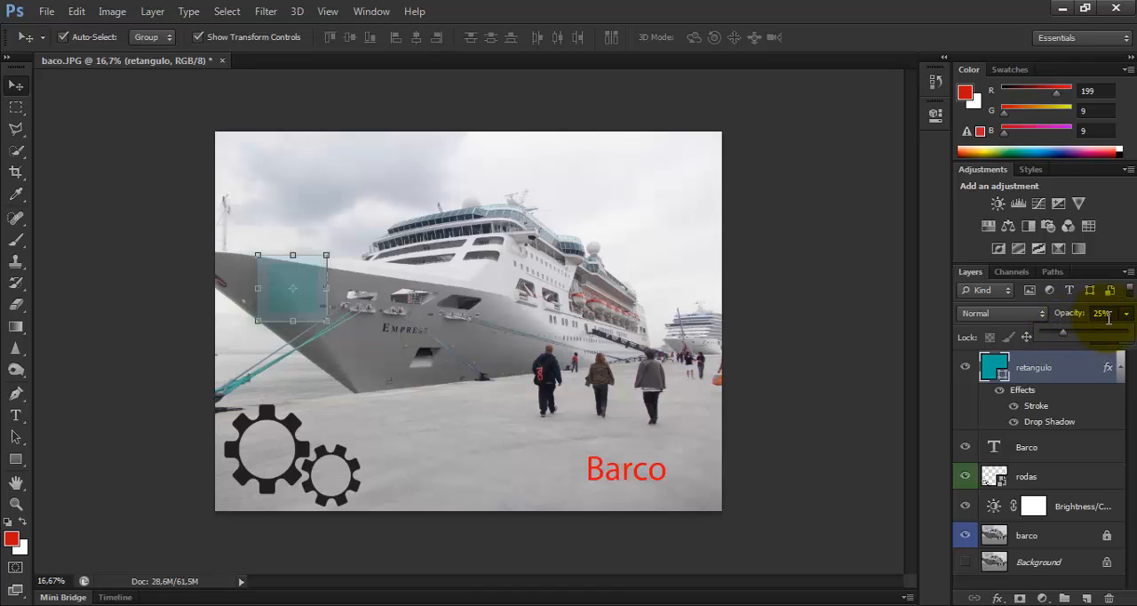
left_click_drag(1066, 335, 1121, 335)
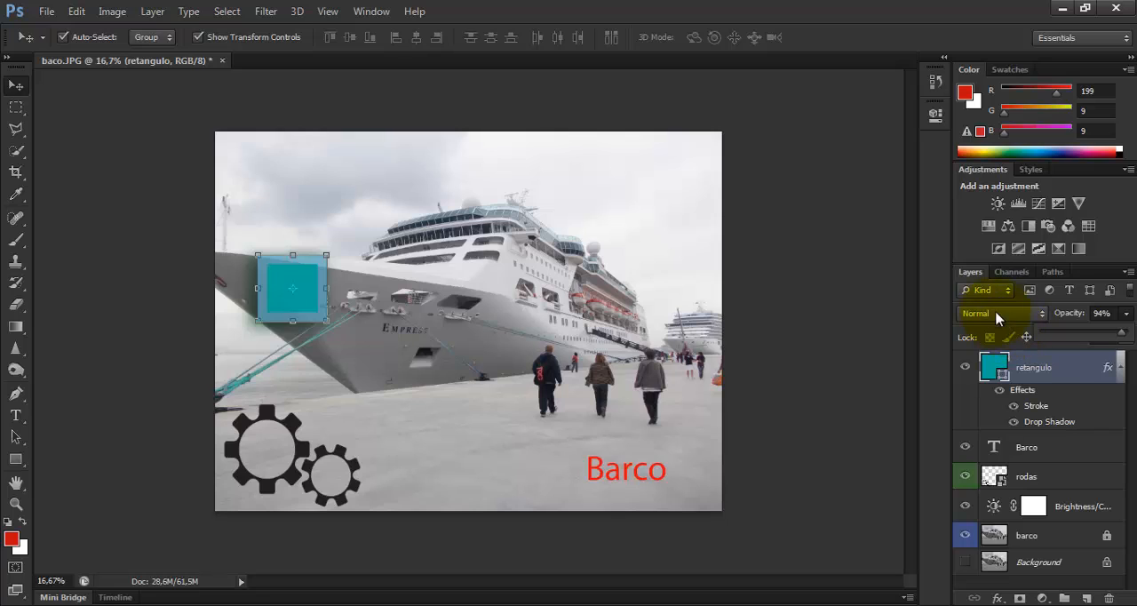
left_click(1069, 303)
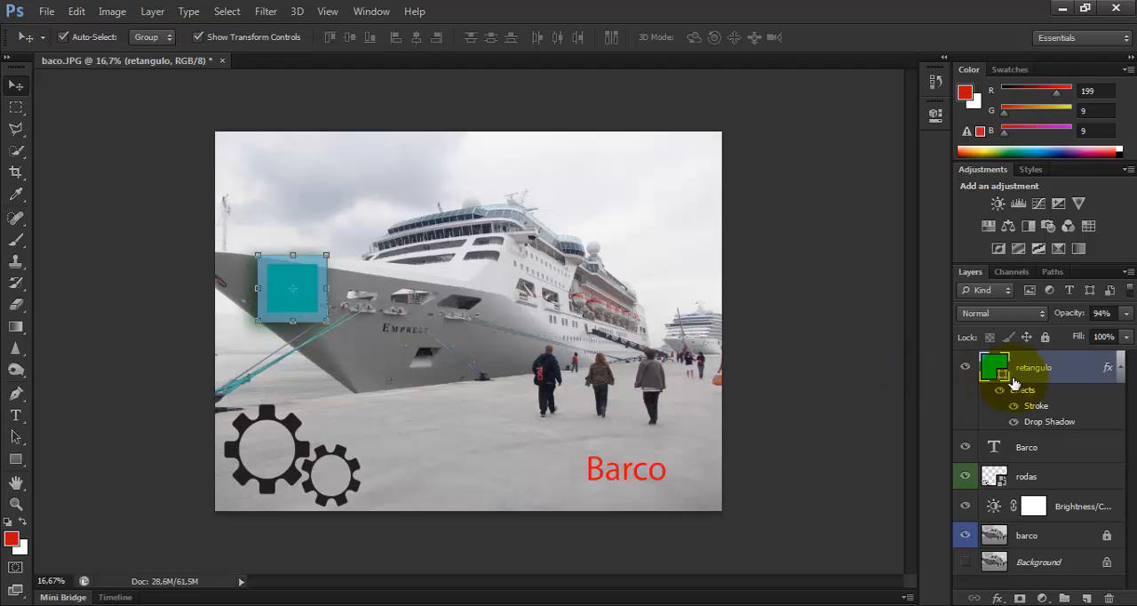
Set the retangulo layer's fill to 100% and its opacity to 99%
left_click(1126, 337)
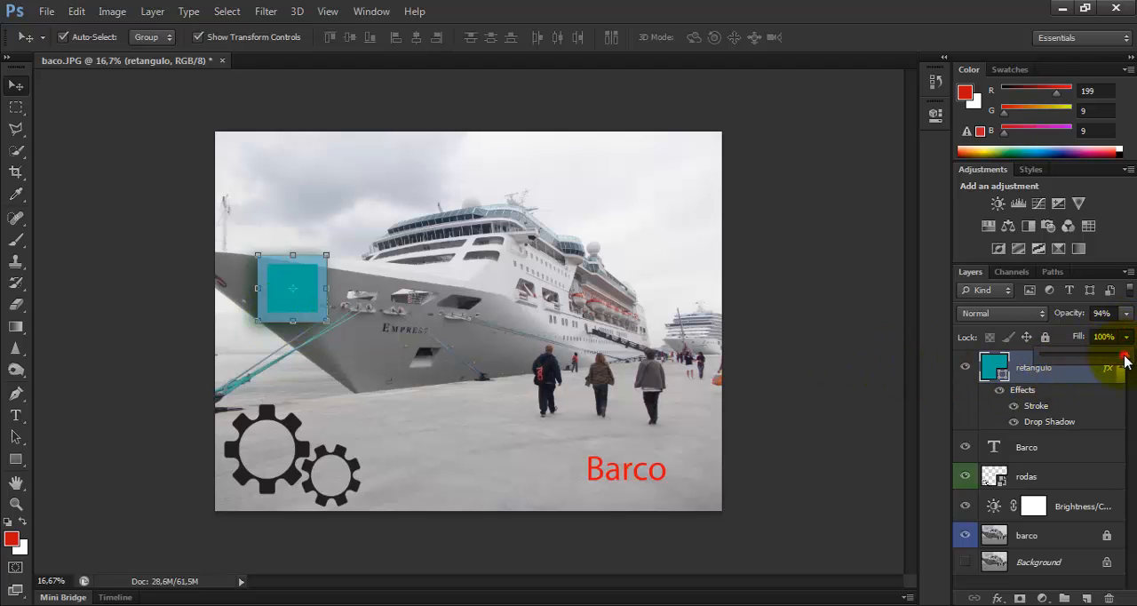
mouse_move(1125, 360)
left_mouse_down()
mouse_move(1030, 367)
mouse_move(1126, 364)
left_mouse_up()
left_click(1126, 313)
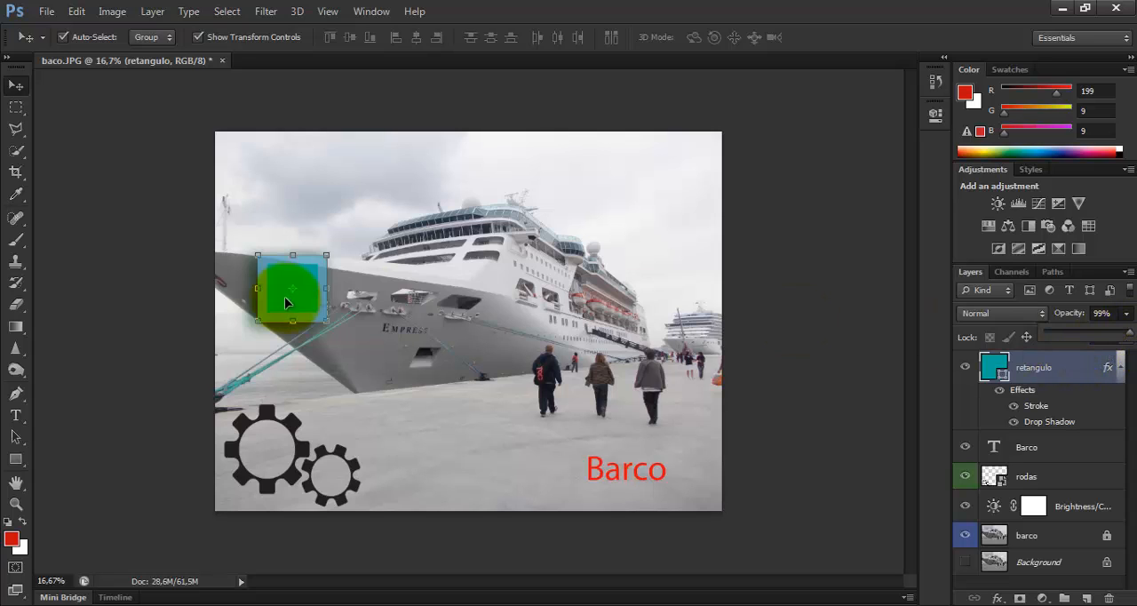
left_click(1029, 295)
Filter the layer list to pixel layers and toggle the filtering off and on several times, leaving it on
left_click(1029, 295)
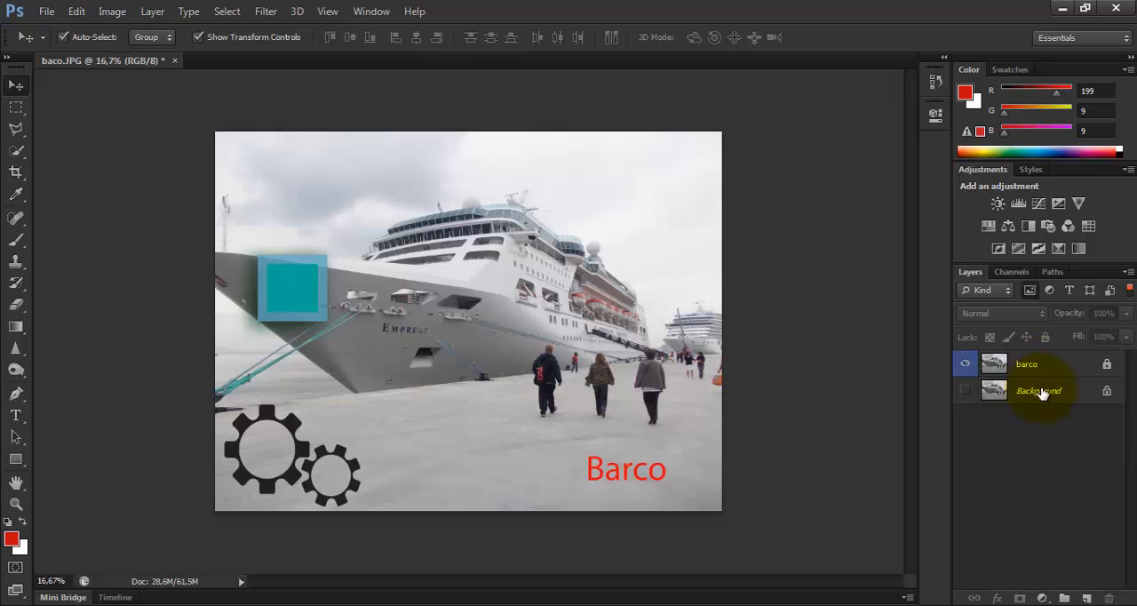
left_click(1129, 294)
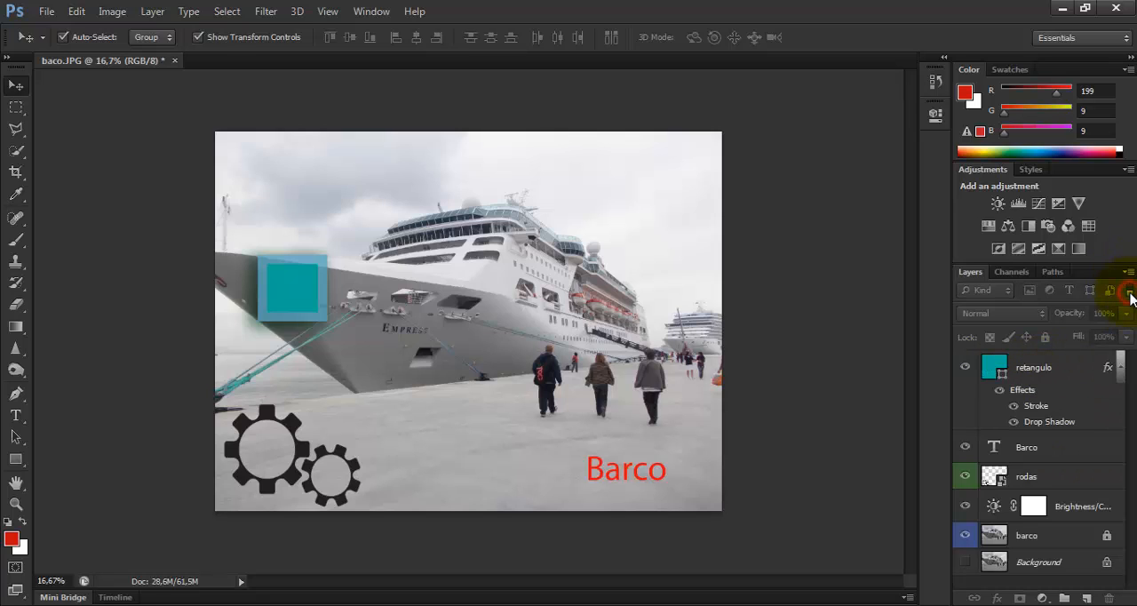
left_click(1129, 294)
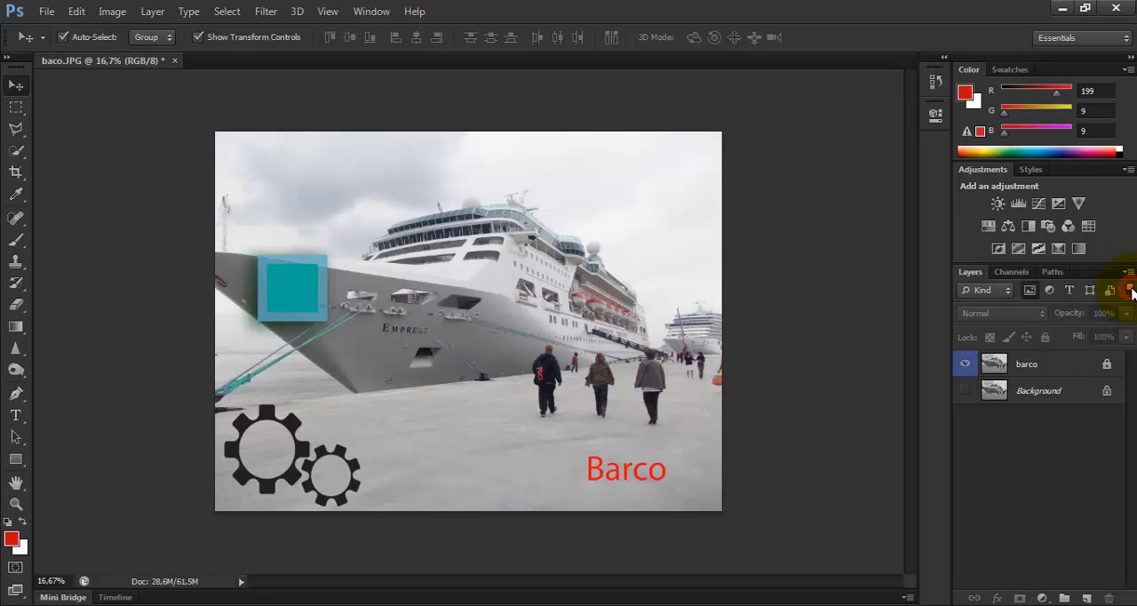
left_click(1131, 292)
left_click(1131, 291)
left_click(1130, 290)
left_click(1131, 290)
Filter the layers by name with the text "barc", and clear the search text
left_click(1006, 291)
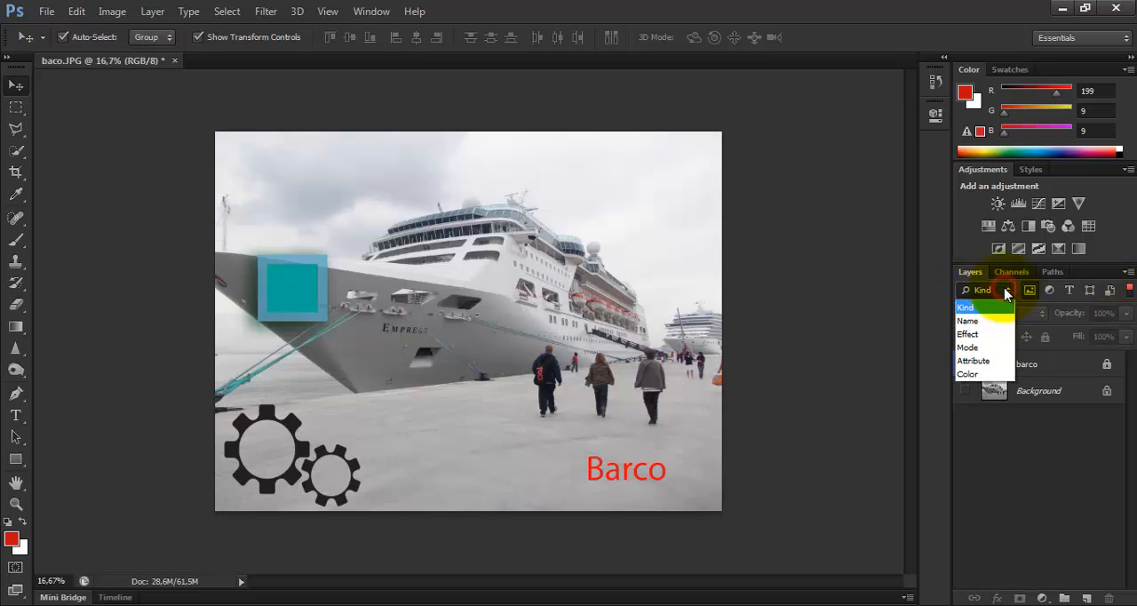
left_click(984, 322)
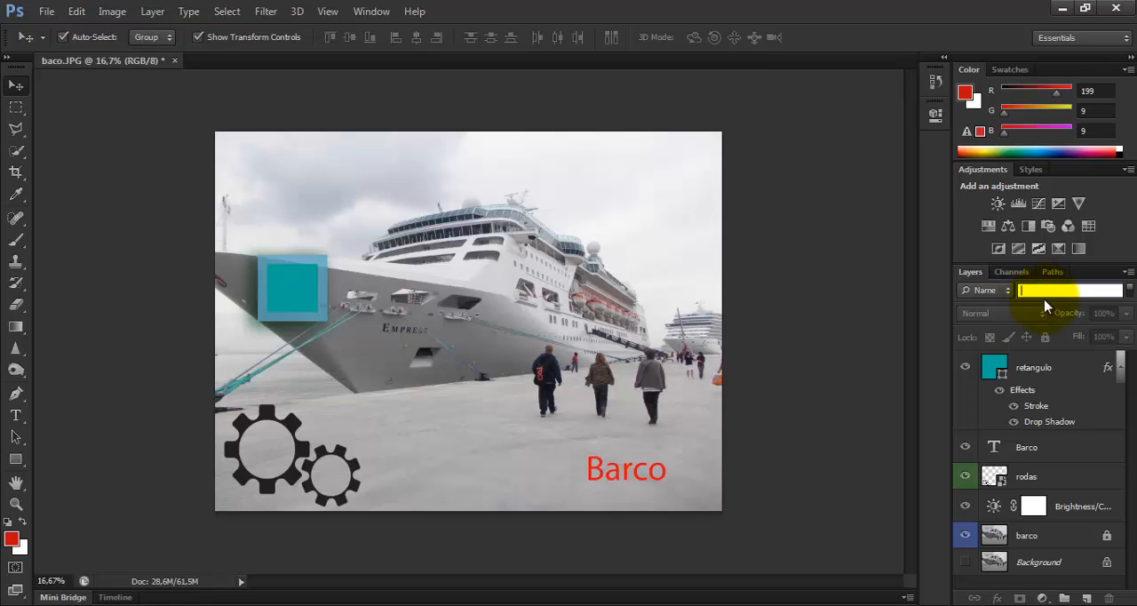
type("barc")
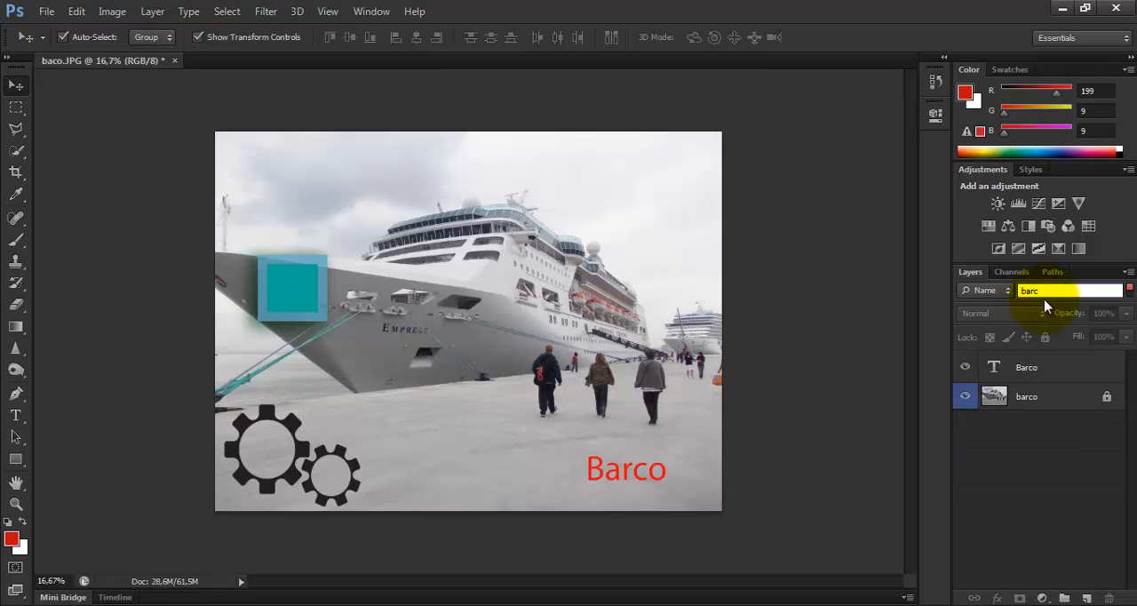
key("BackSpace")
key("BackSpace")
key("BackSpace")
Filter the layers by effect, choosing Stroke
left_click(999, 290)
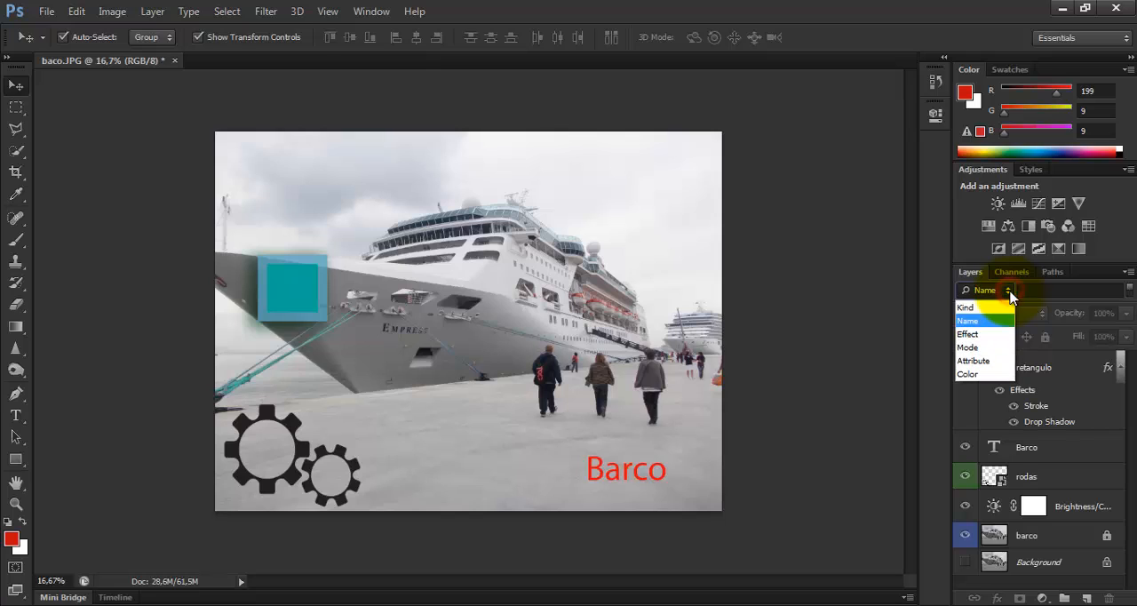
left_click(983, 335)
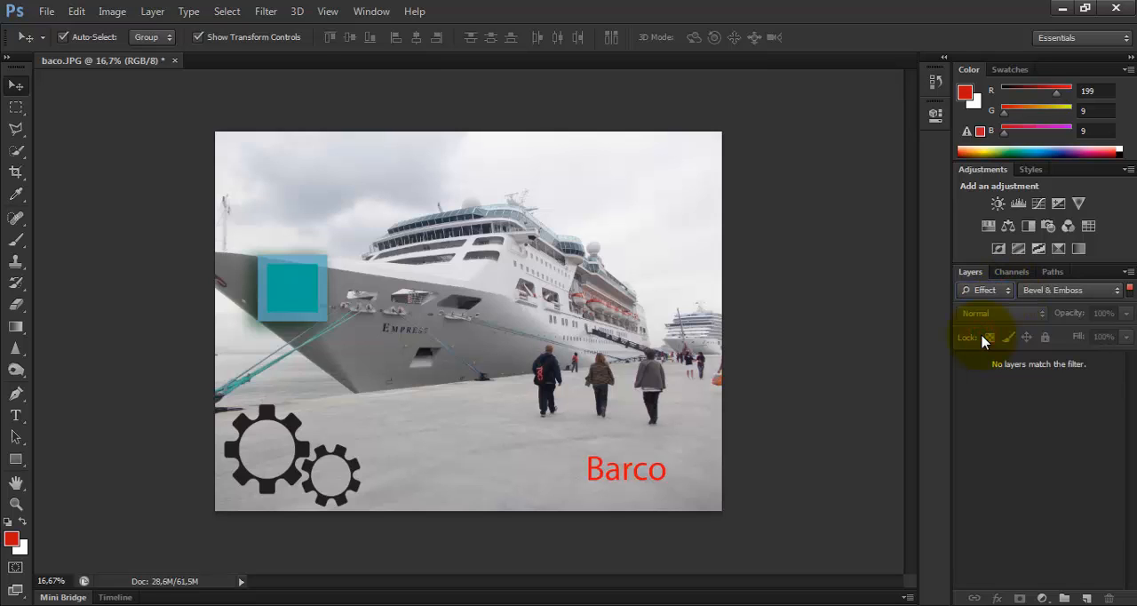
left_click(1113, 293)
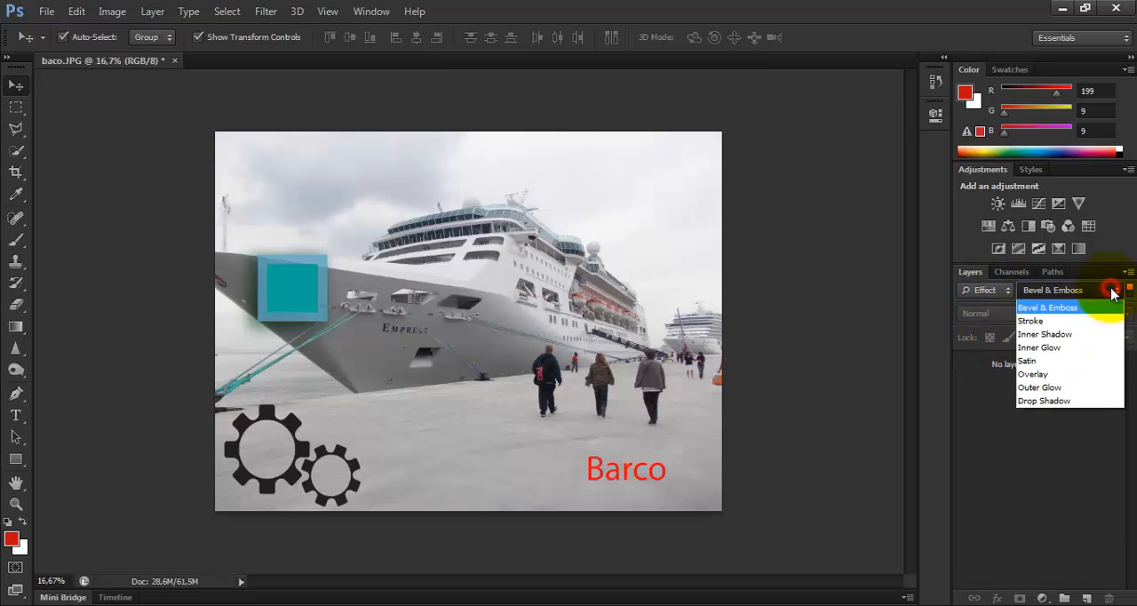
left_click(1048, 321)
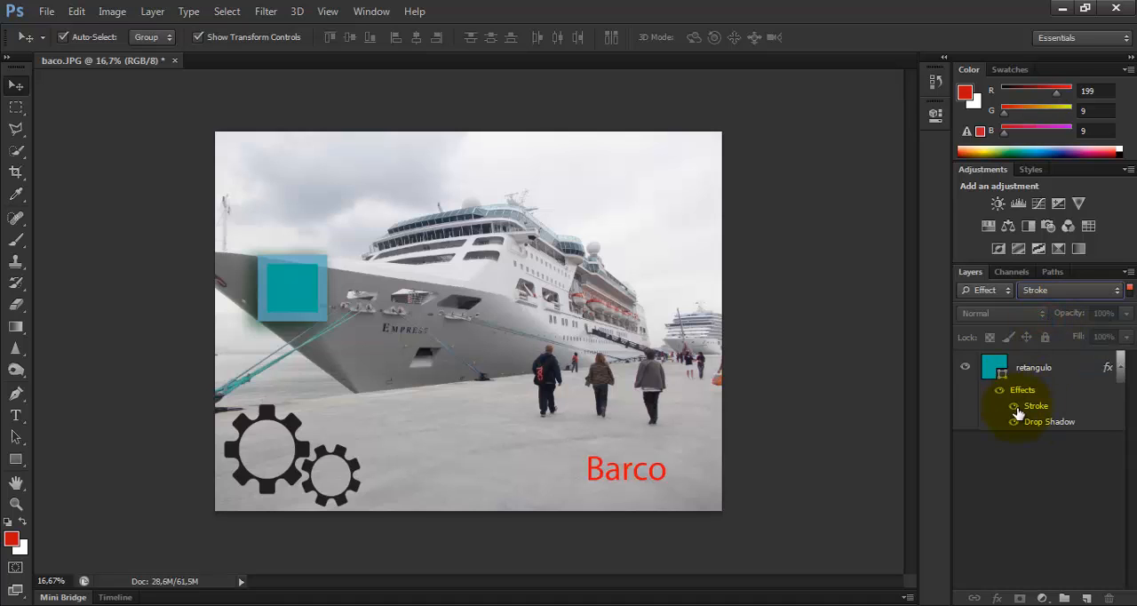
Filter the layers by blending mode, choosing Overlay
left_click(1008, 291)
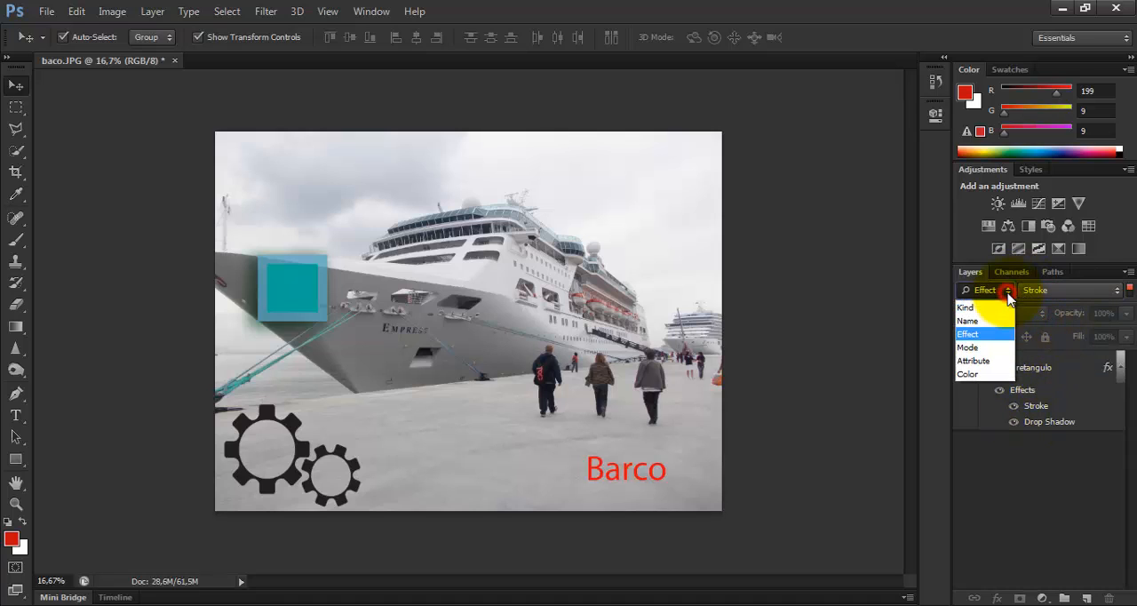
left_click(991, 349)
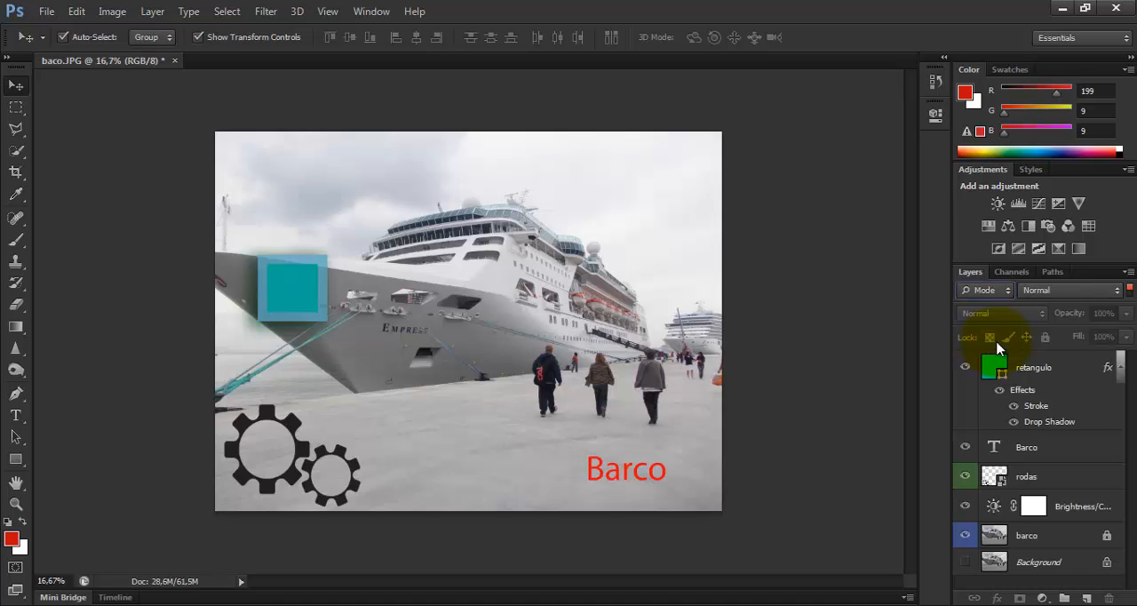
left_click(1110, 290)
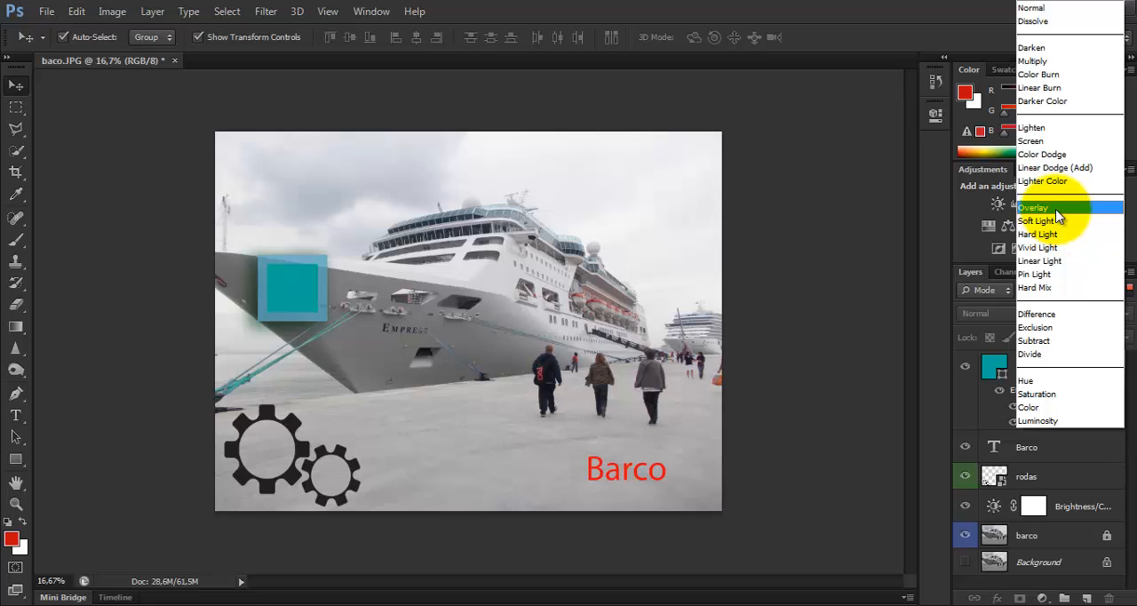
left_click(1055, 209)
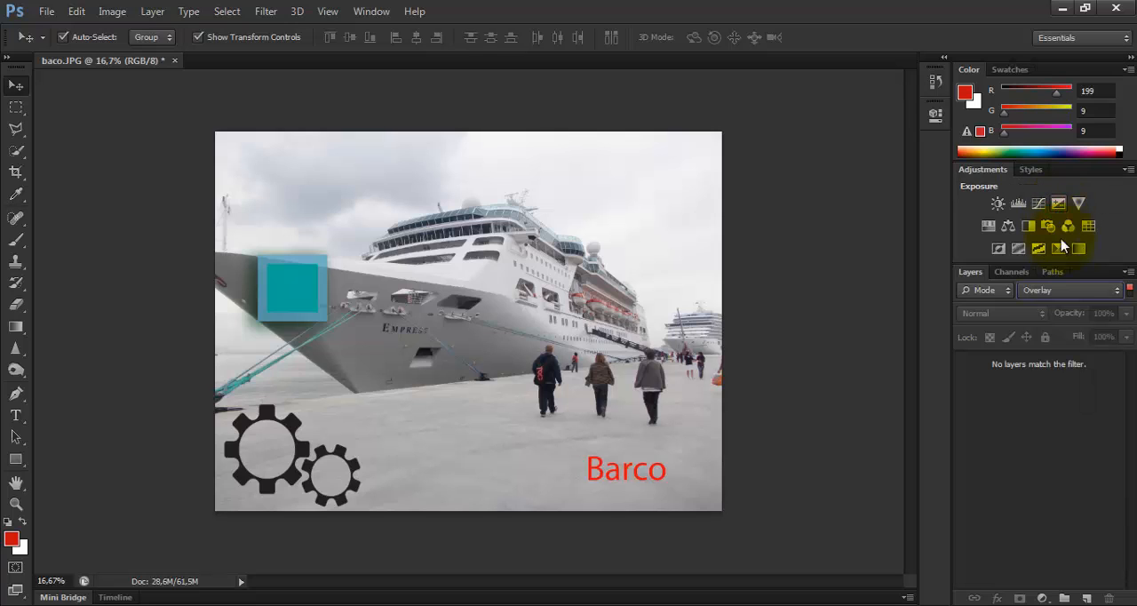
Filter the layers by the Visible attribute and look through the other attribute options without choosing one
left_click(1004, 296)
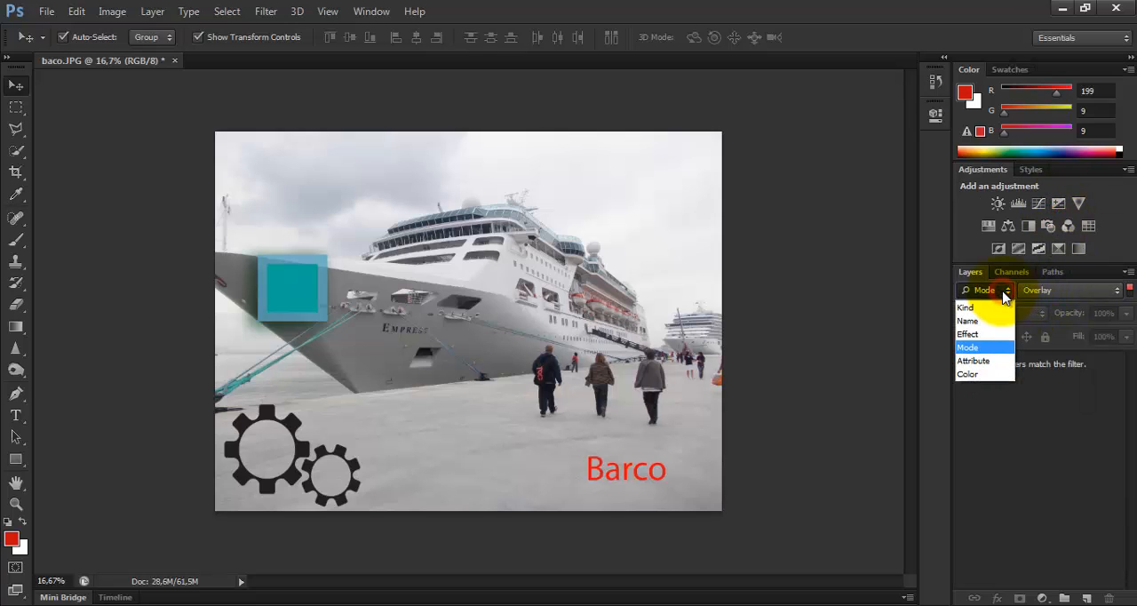
left_click(984, 364)
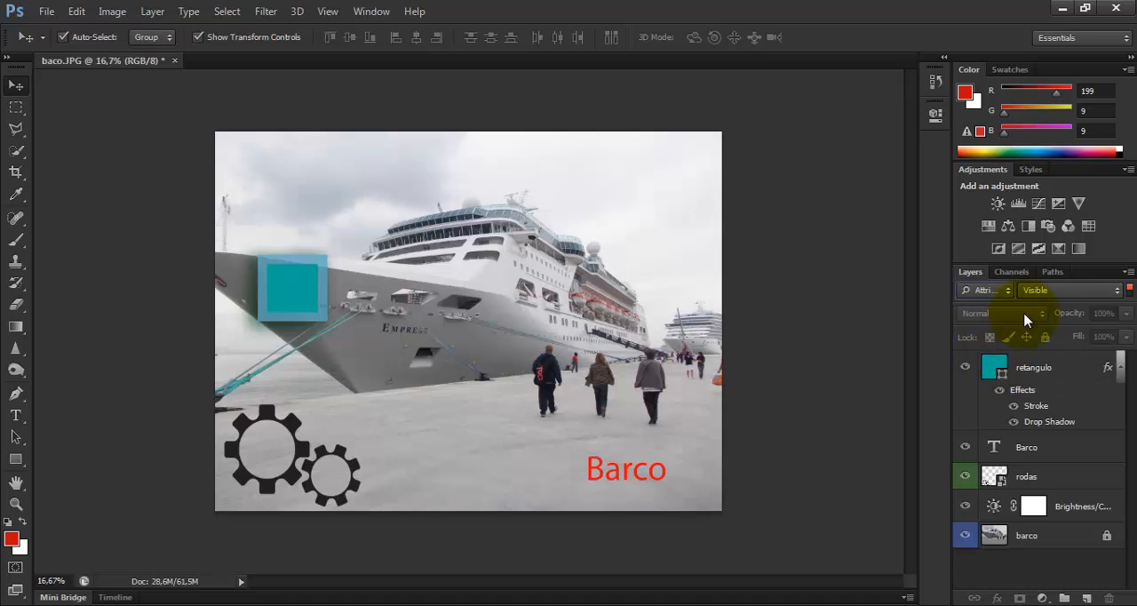
left_click(1118, 294)
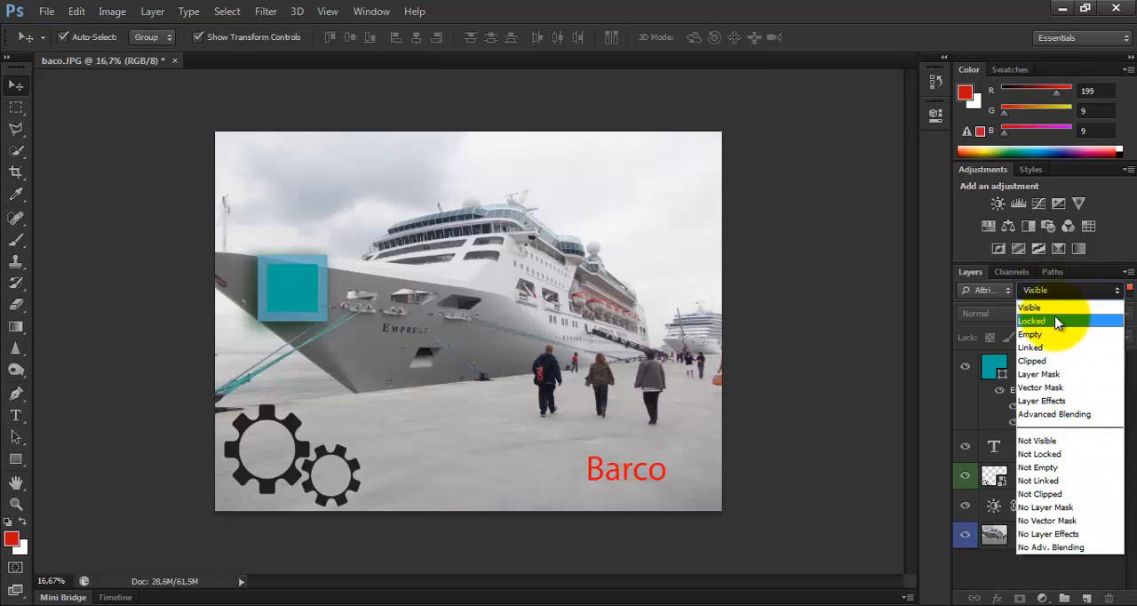
left_click(993, 293)
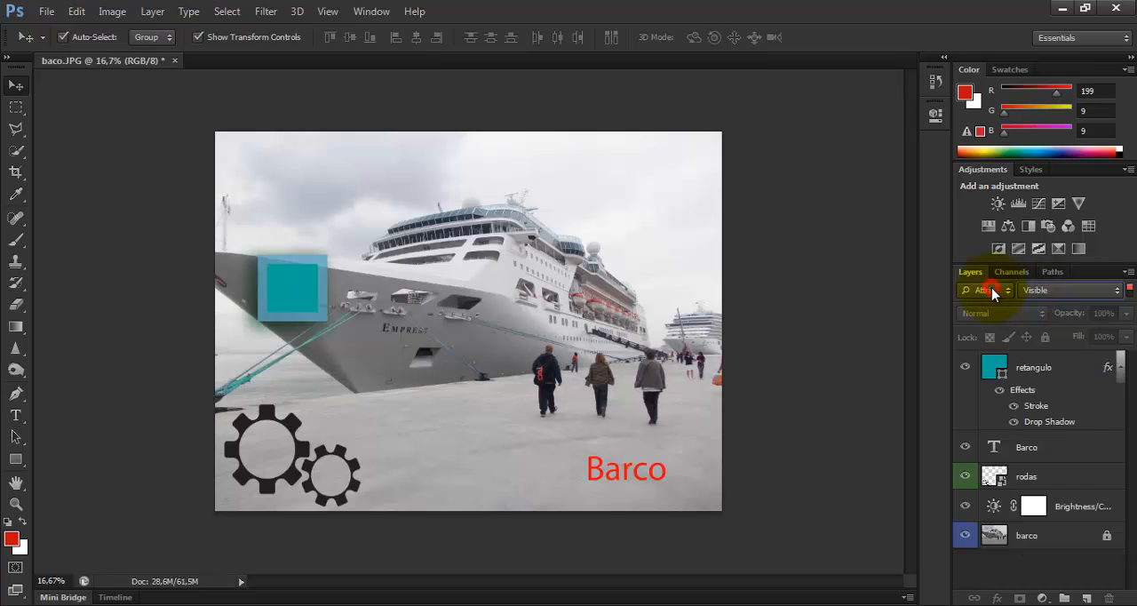
Filter the layers by the Green color label, and turn layer filtering off
left_click(993, 293)
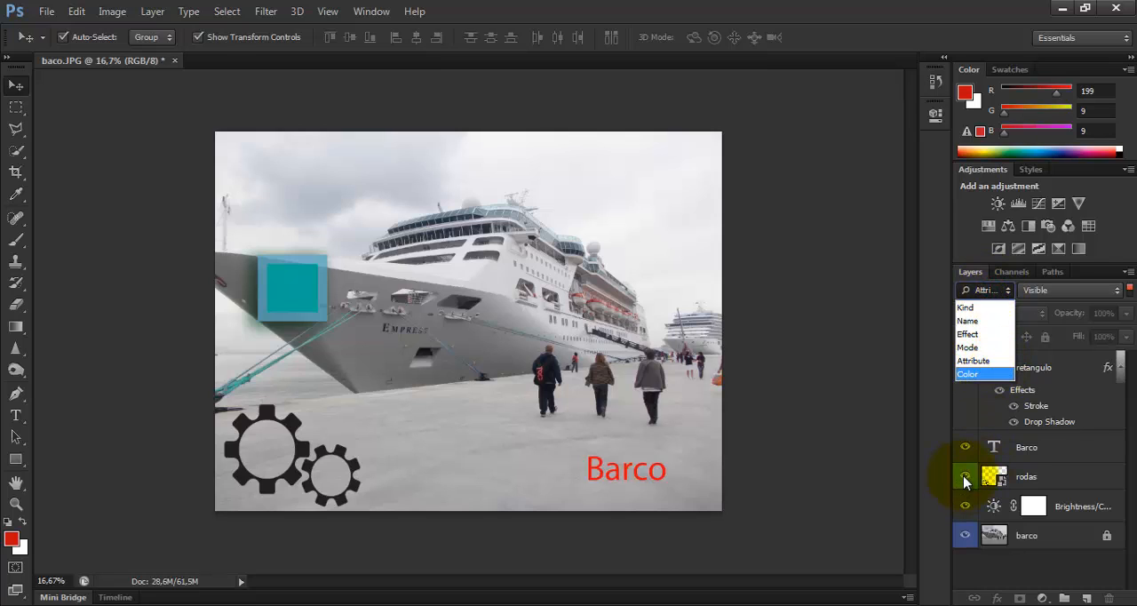
left_click(982, 375)
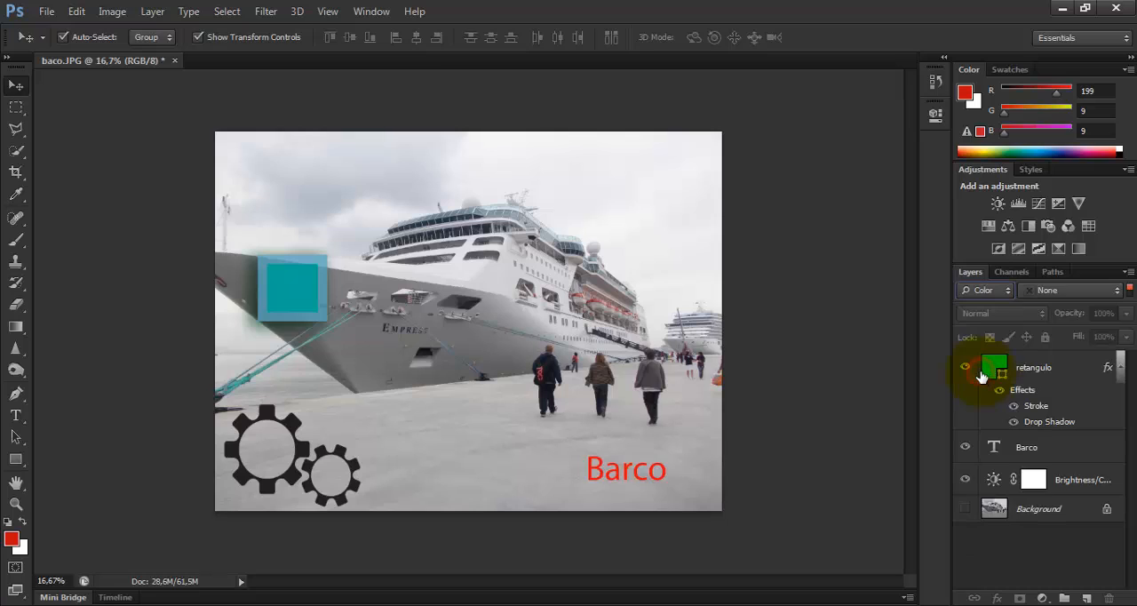
left_click(1117, 292)
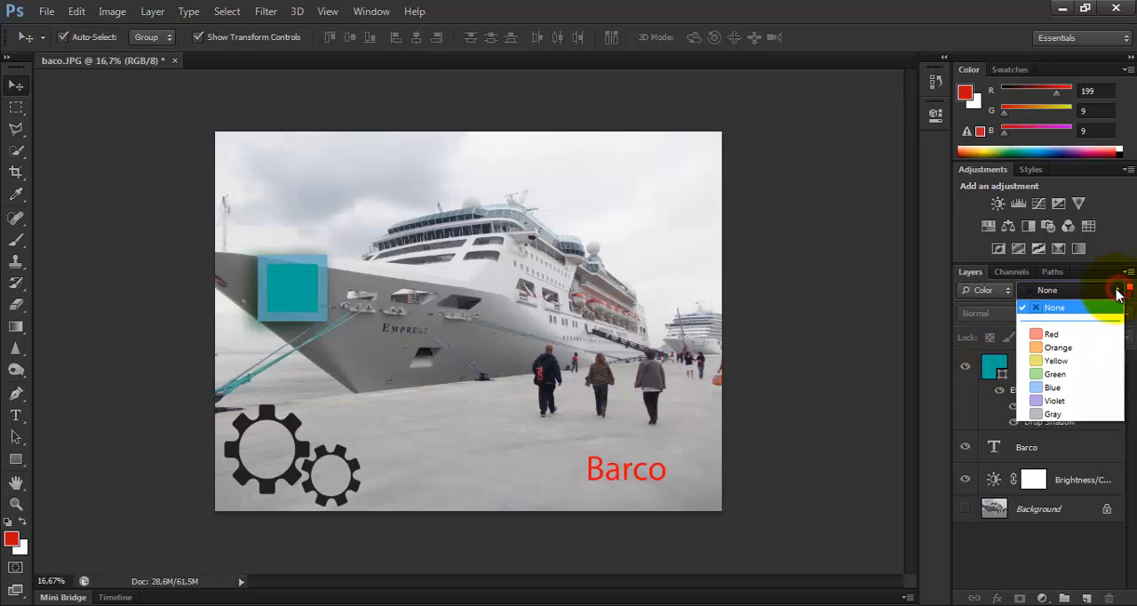
left_click(1071, 378)
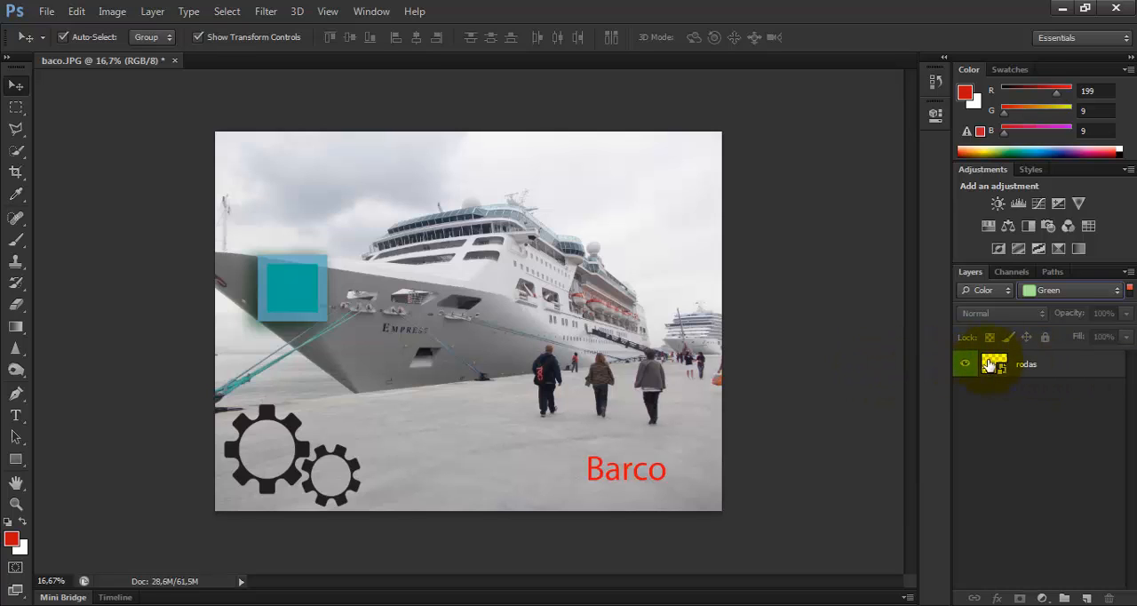
left_click(1130, 294)
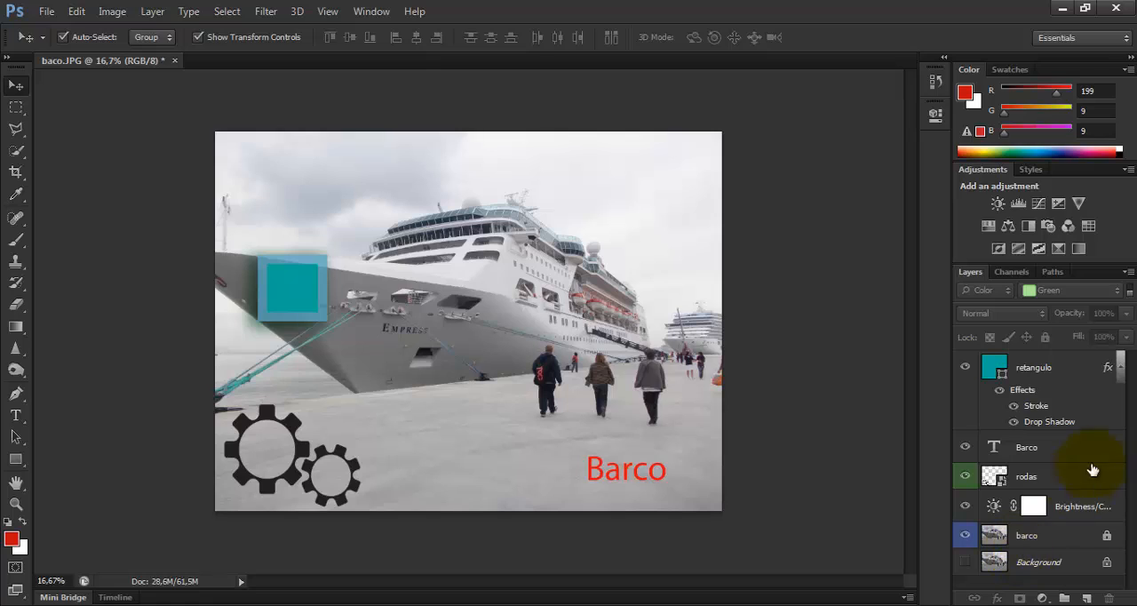
Select the consecutive layers from rodas down to barco, including the Brightness/Contrast adjustment layer
left_click(1048, 472)
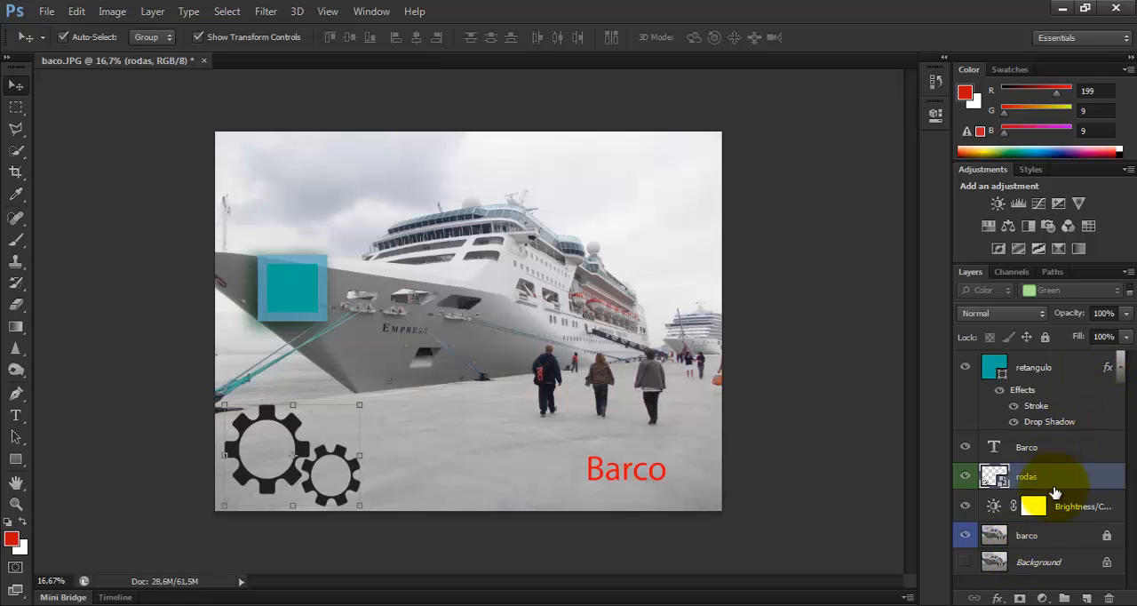
left_click(1048, 537, "shift")
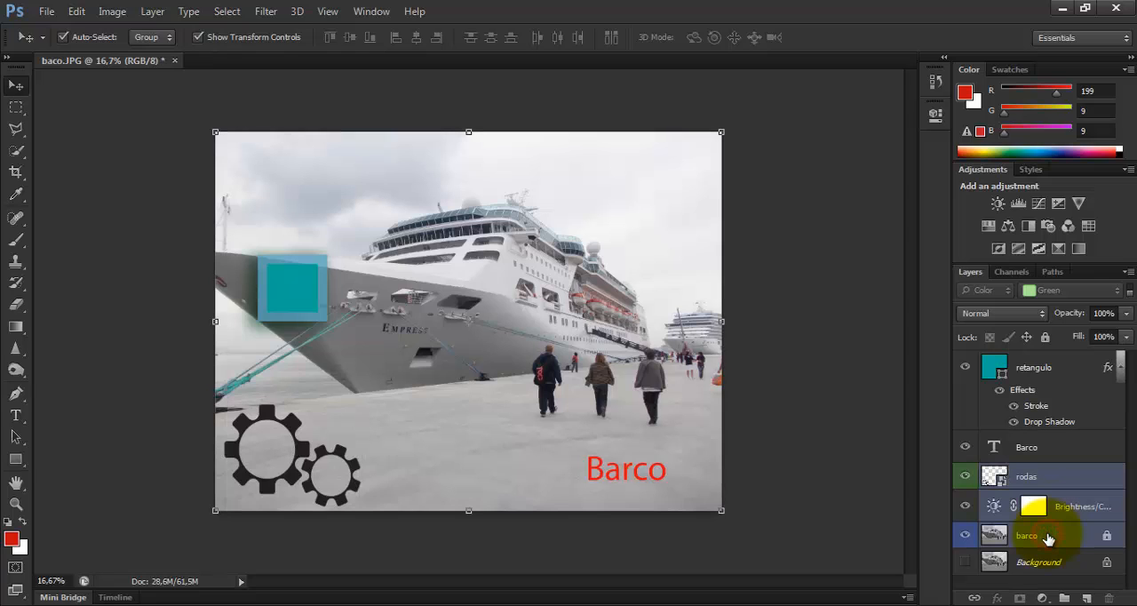
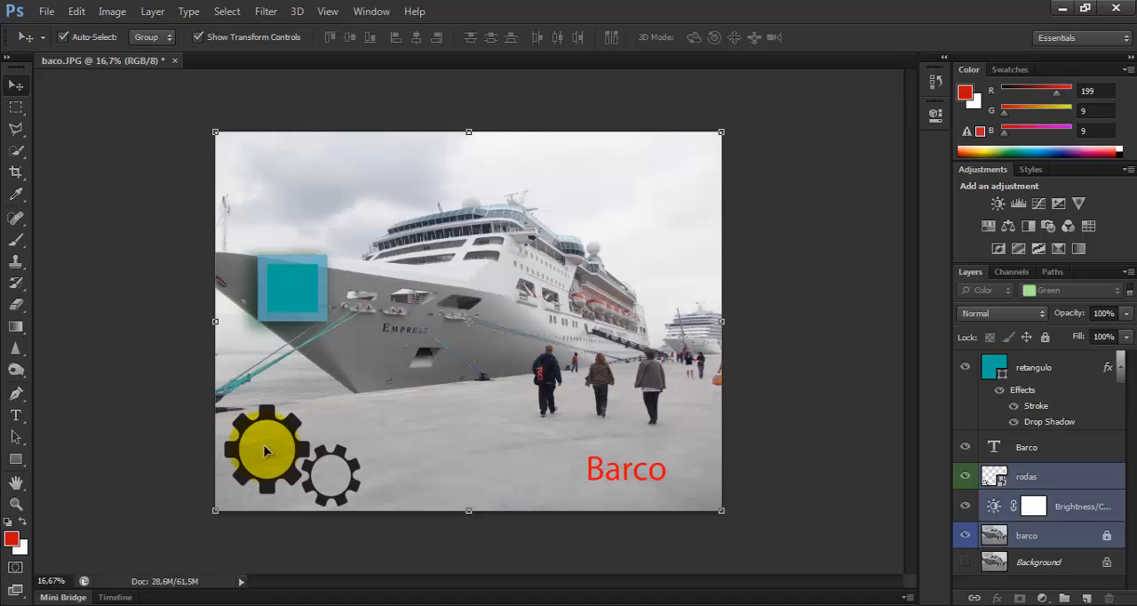
Link the rodas, Brightness/Contrast and barco layers together, and select the barco layer
left_click(1066, 444)
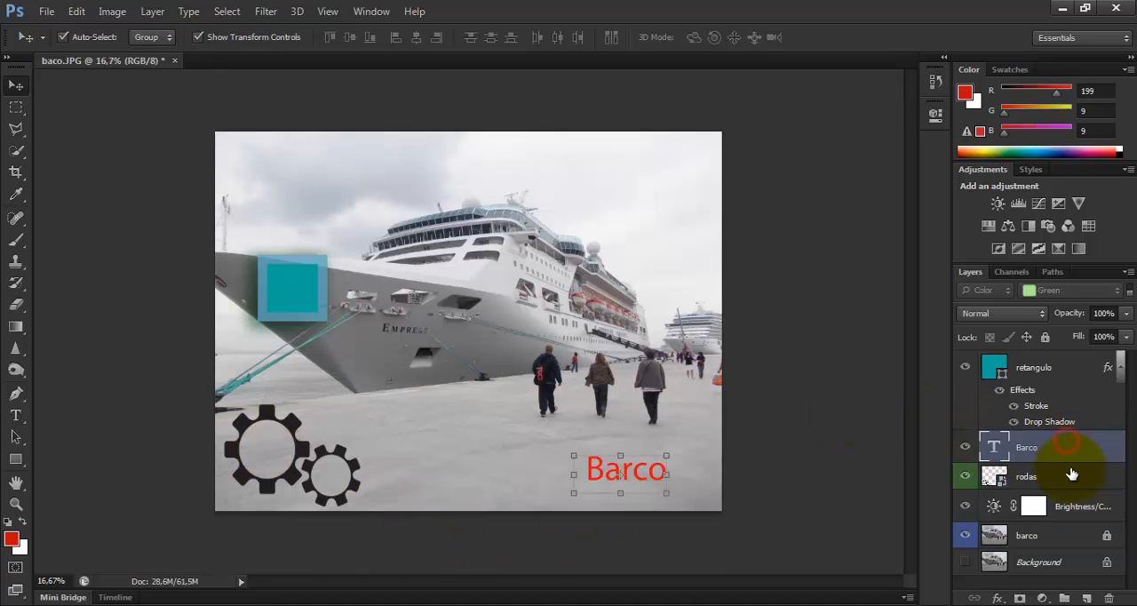
left_click(1068, 477)
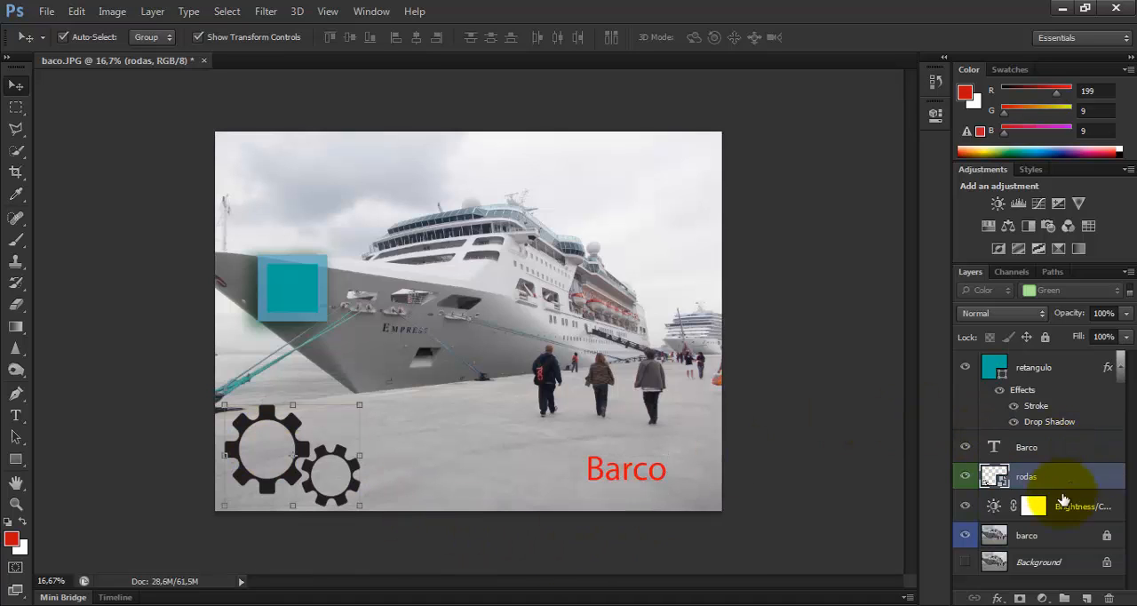
left_click(1048, 535, "shift")
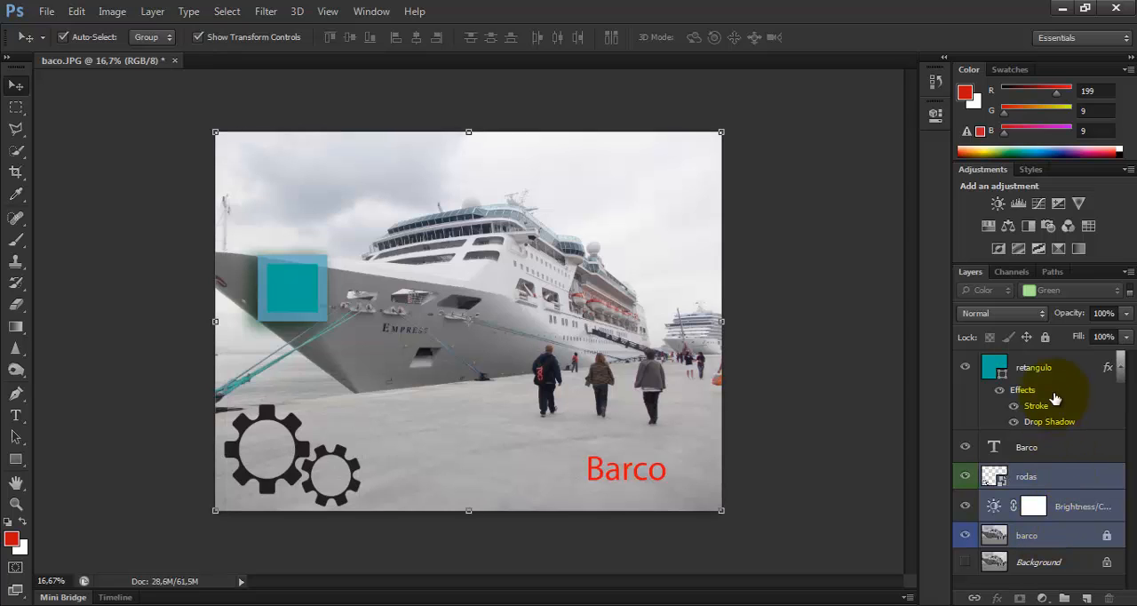
left_click(974, 599)
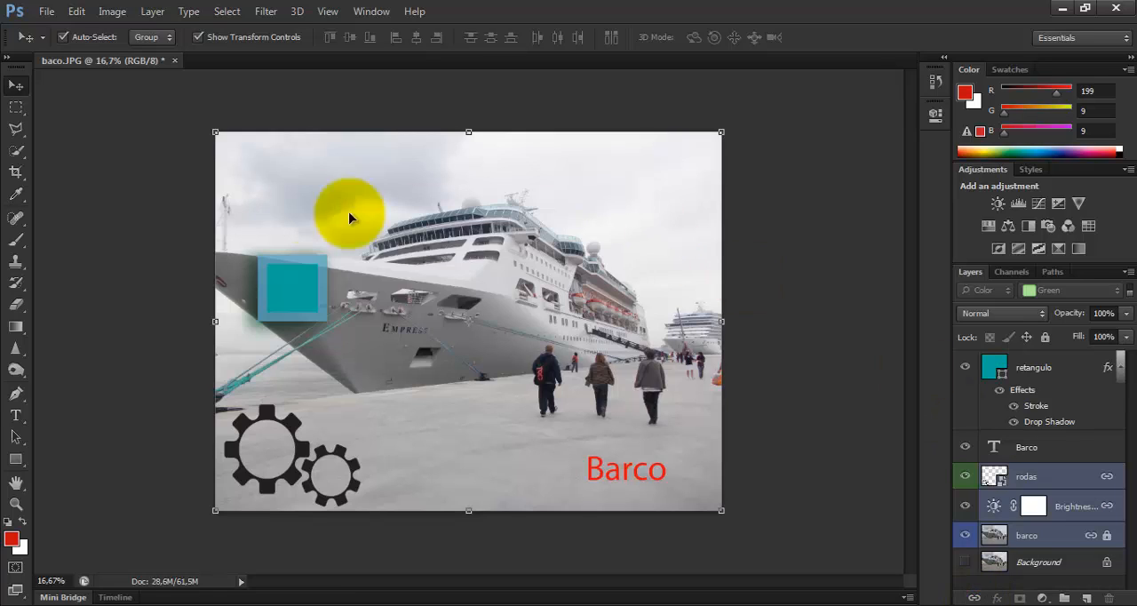
left_click(1110, 534)
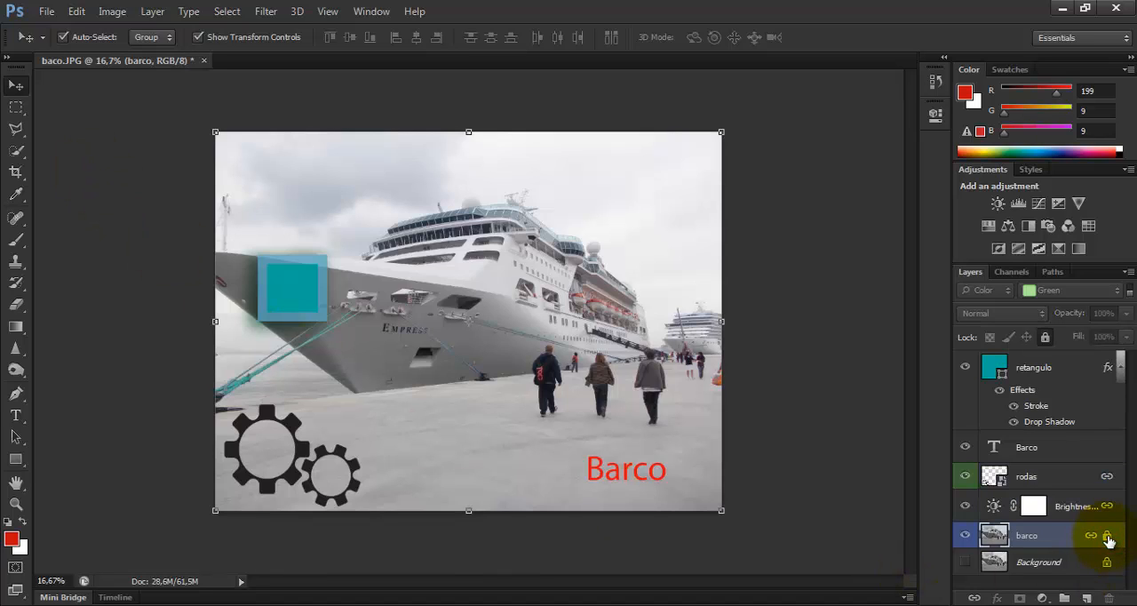
left_click(1107, 536)
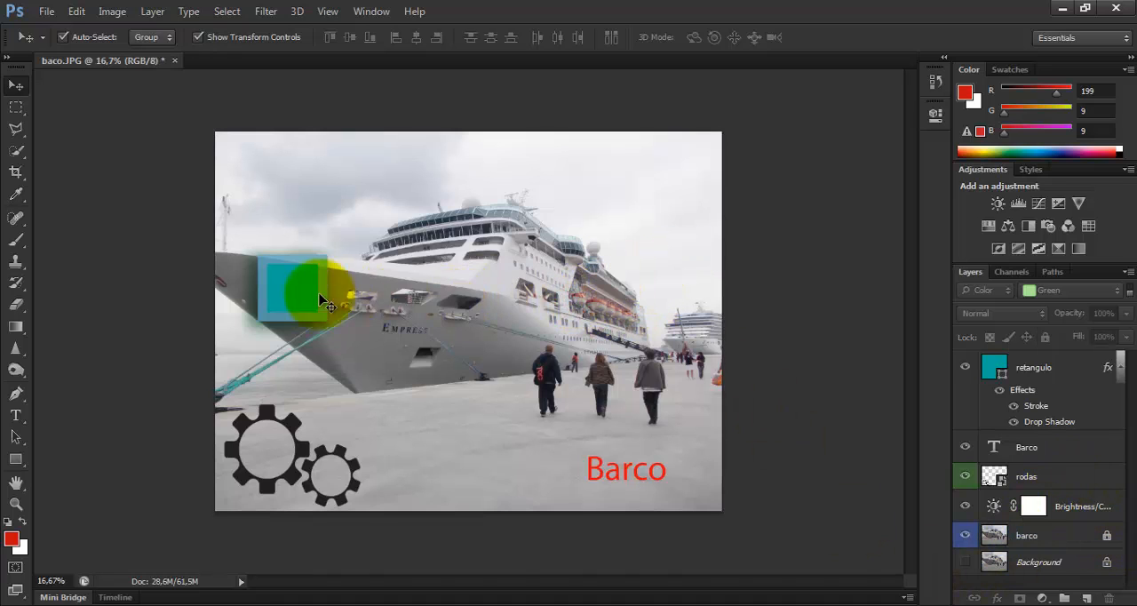
Move the teal rectangle slightly up and to the right on the ship's bow
mouse_move(291, 292)
left_mouse_down()
mouse_move(288, 307)
mouse_move(307, 318)
mouse_move(308, 284)
left_mouse_up()
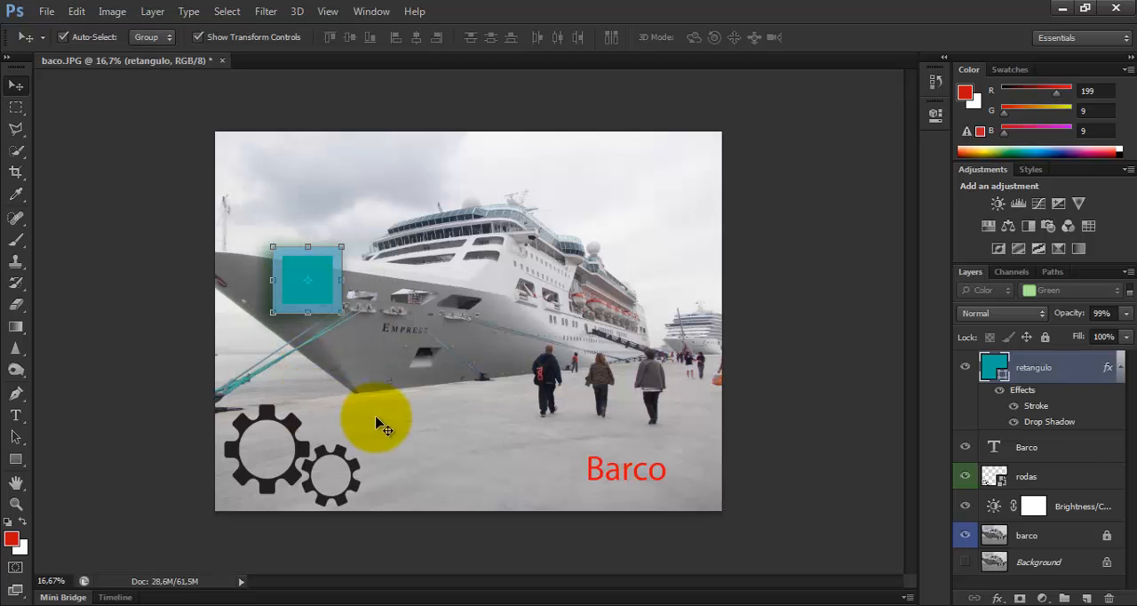
Try to move the gears while their layer is linked, and unlink the rodas layer from the others
left_click(1057, 476)
left_click_drag(322, 480, 341, 459)
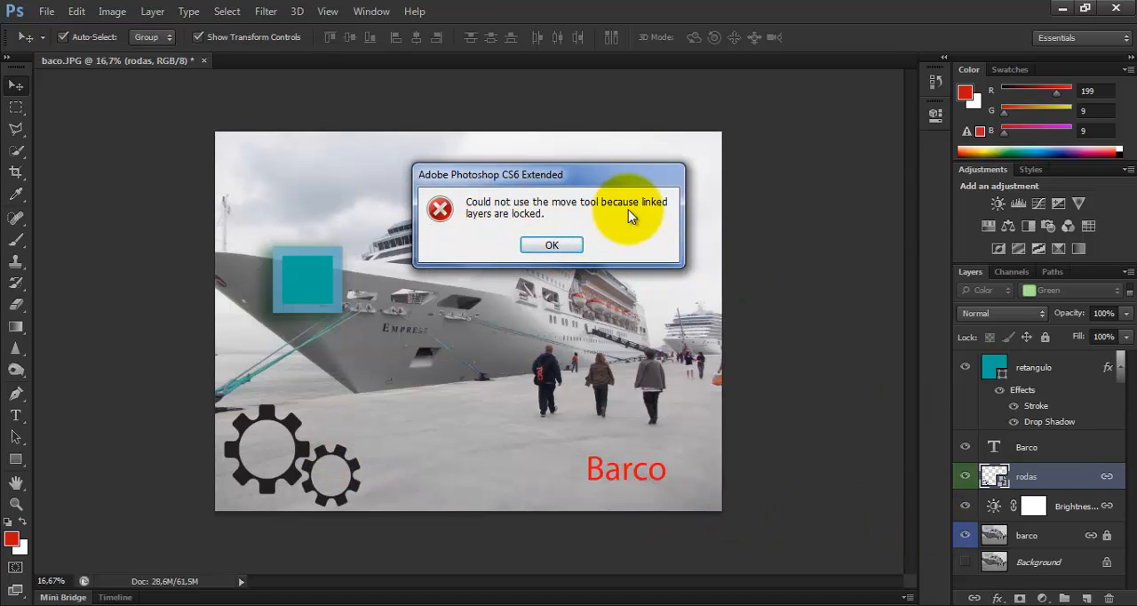
left_click(565, 249)
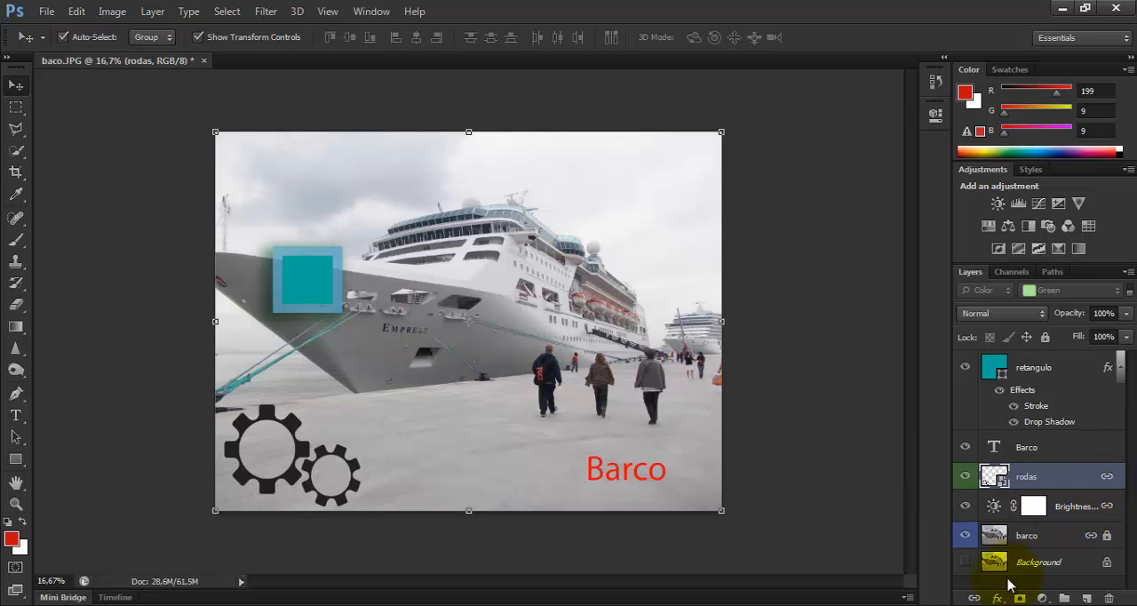
left_click(976, 599)
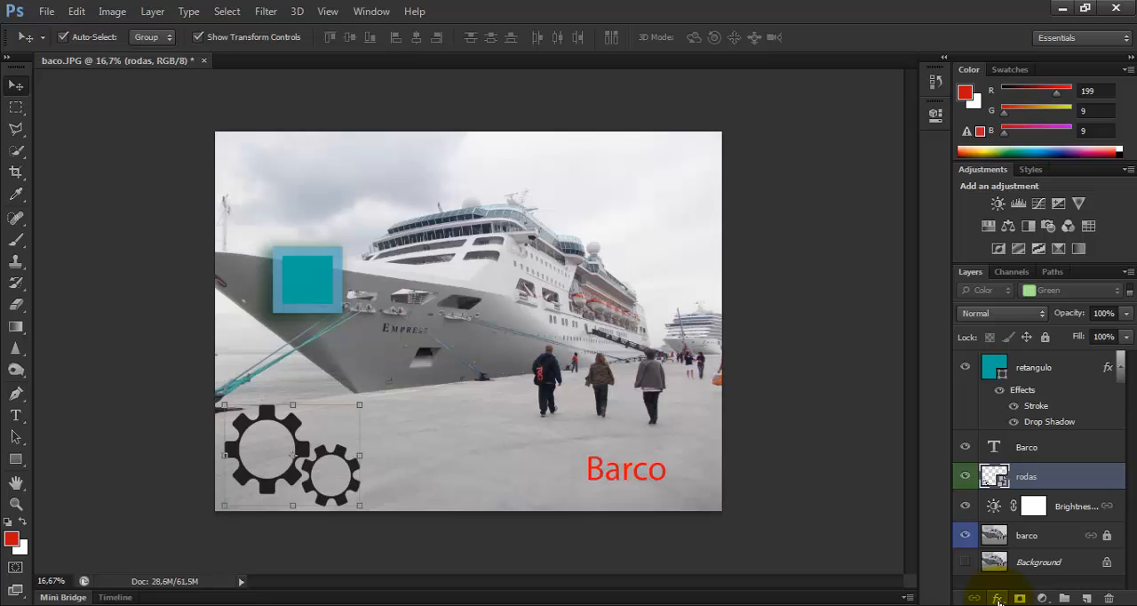
Add a Brightness/Contrast adjustment layer above rodas with brightness 9, and delete that layer again
left_click(1049, 600)
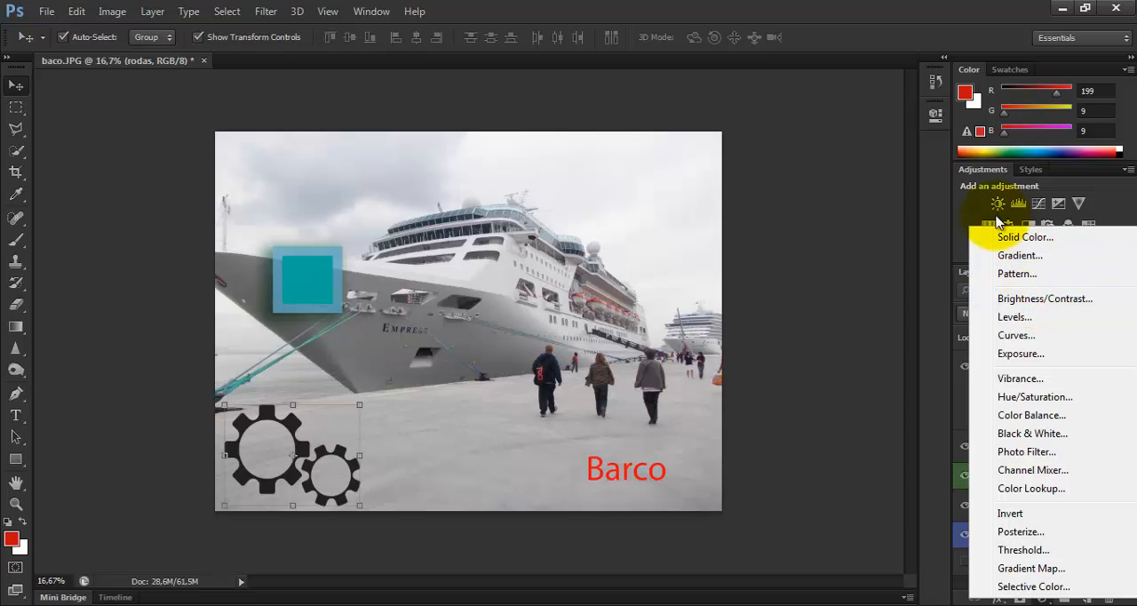
left_click(1048, 299)
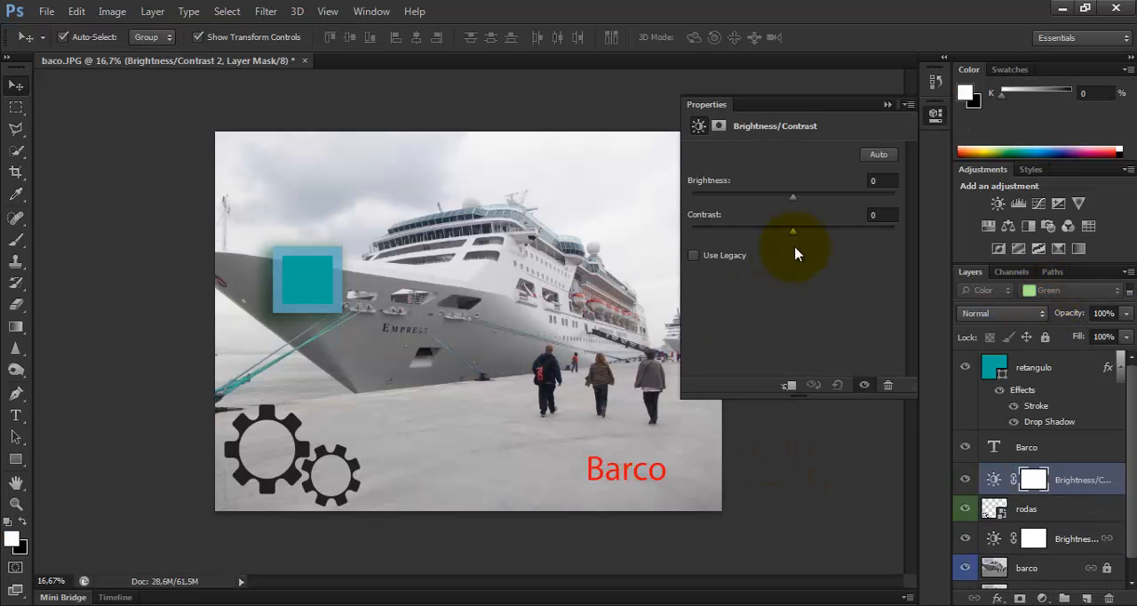
mouse_move(792, 203)
left_mouse_down()
mouse_move(839, 203)
mouse_move(800, 206)
left_mouse_up()
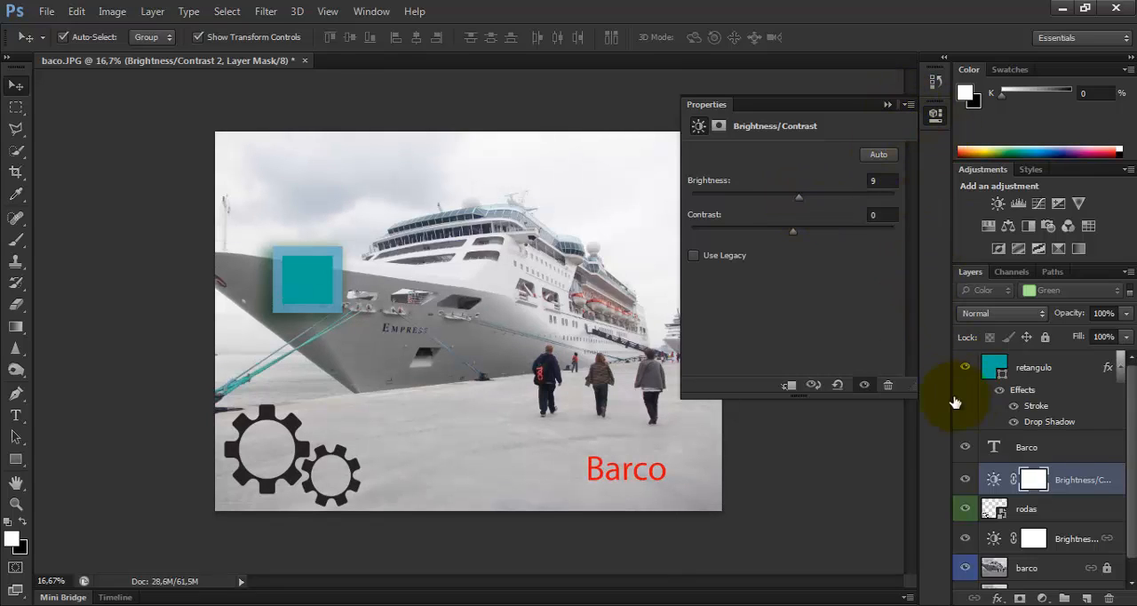
left_click(852, 436)
key("ctrl+z")
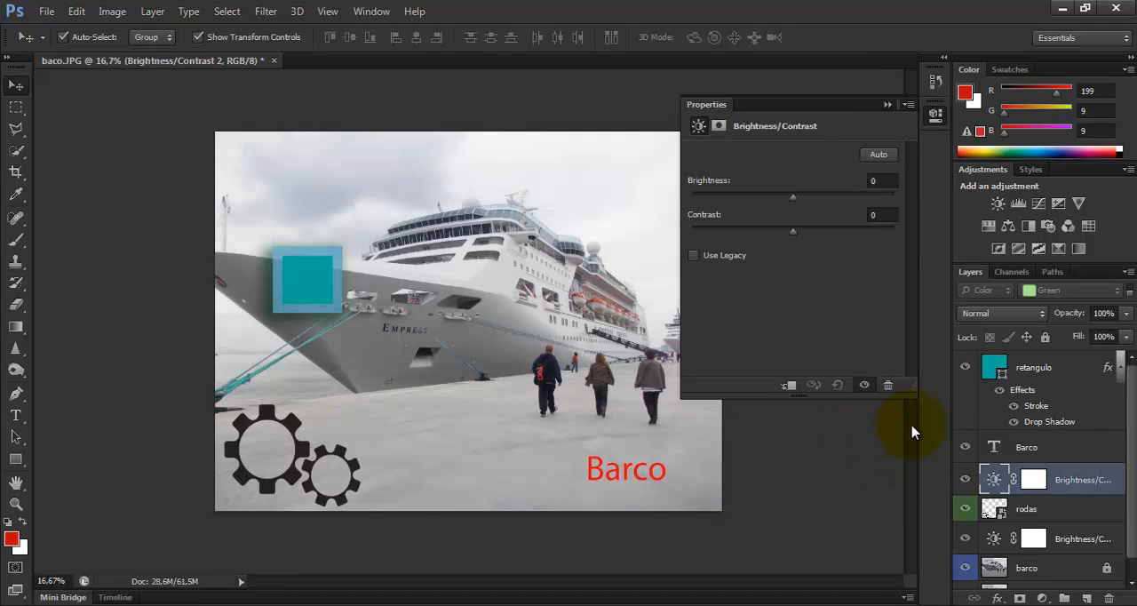
key("Delete")
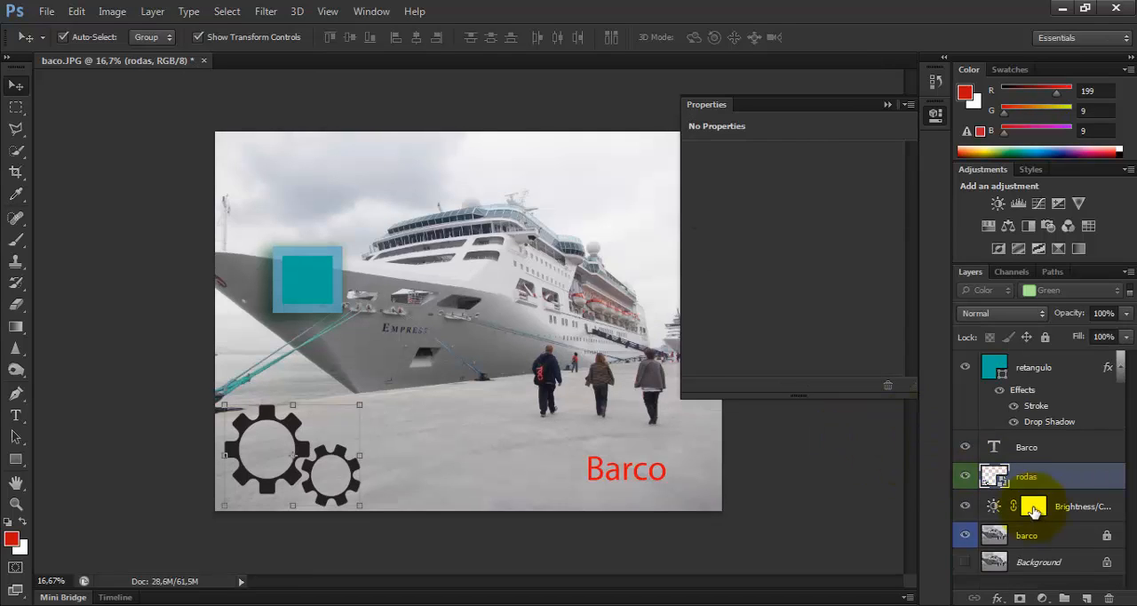
Create a new layer group above the rodas layer and rename it Fase 1
left_click(863, 481)
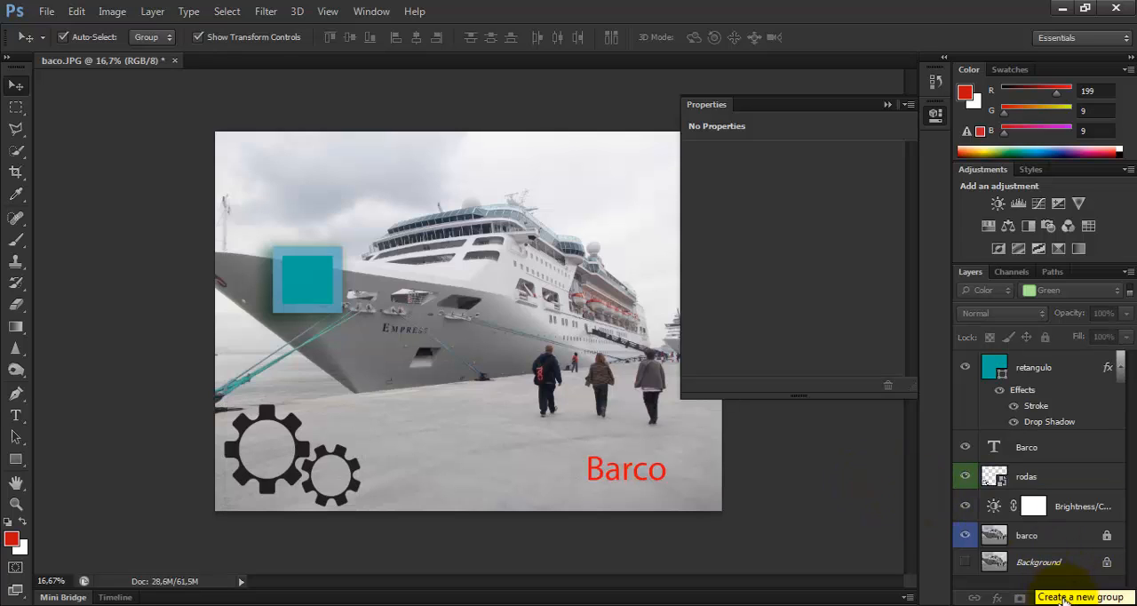
left_click(1053, 475)
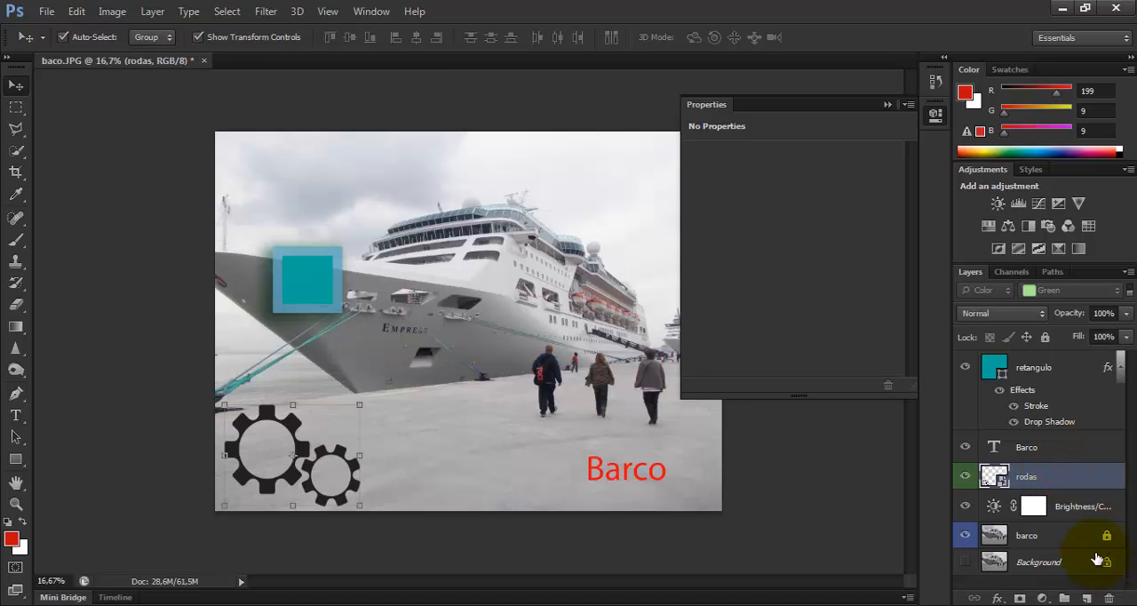
left_click(887, 105)
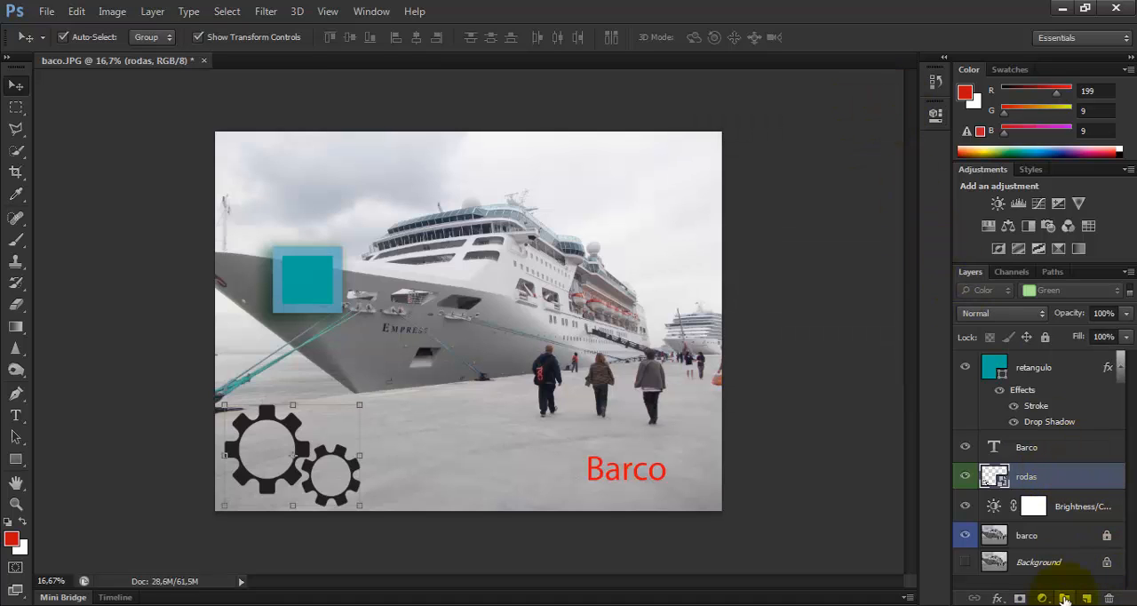
left_click(1065, 599)
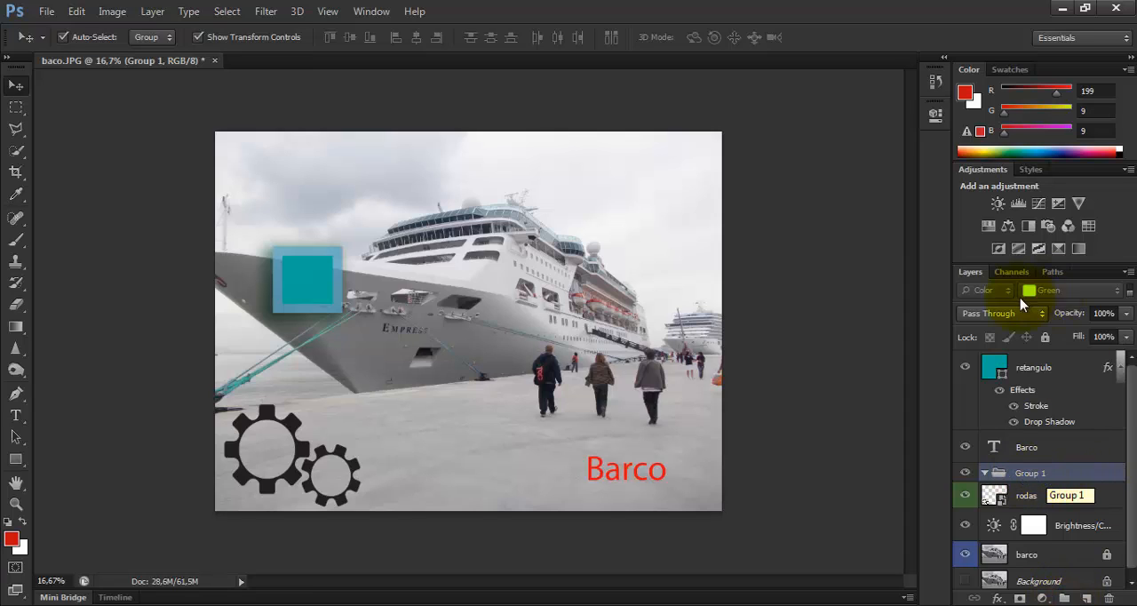
double_click(1028, 473)
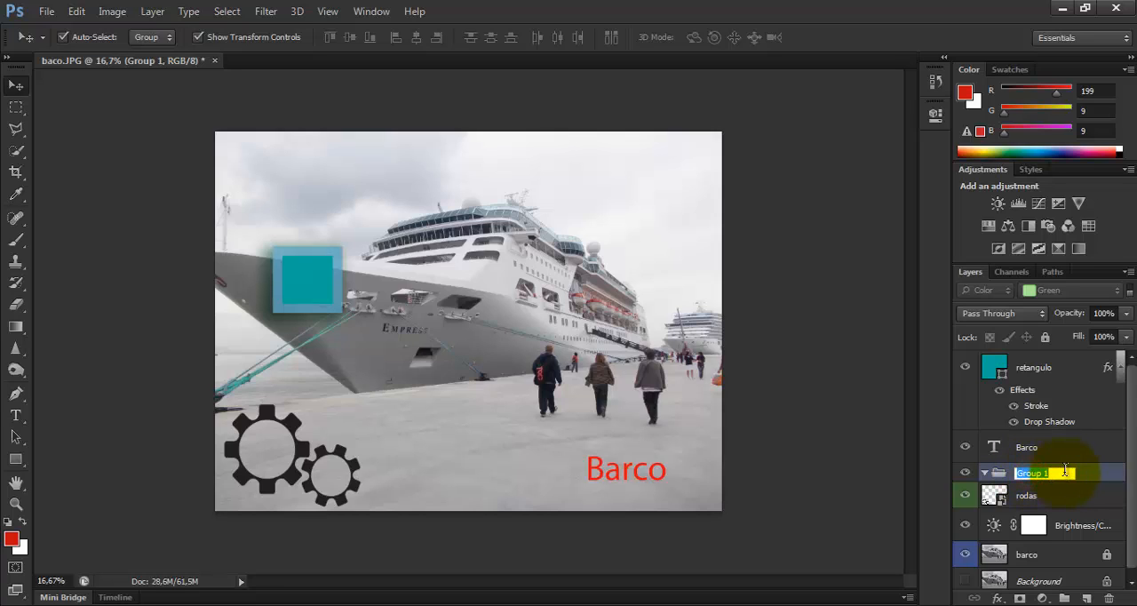
type("Fase")
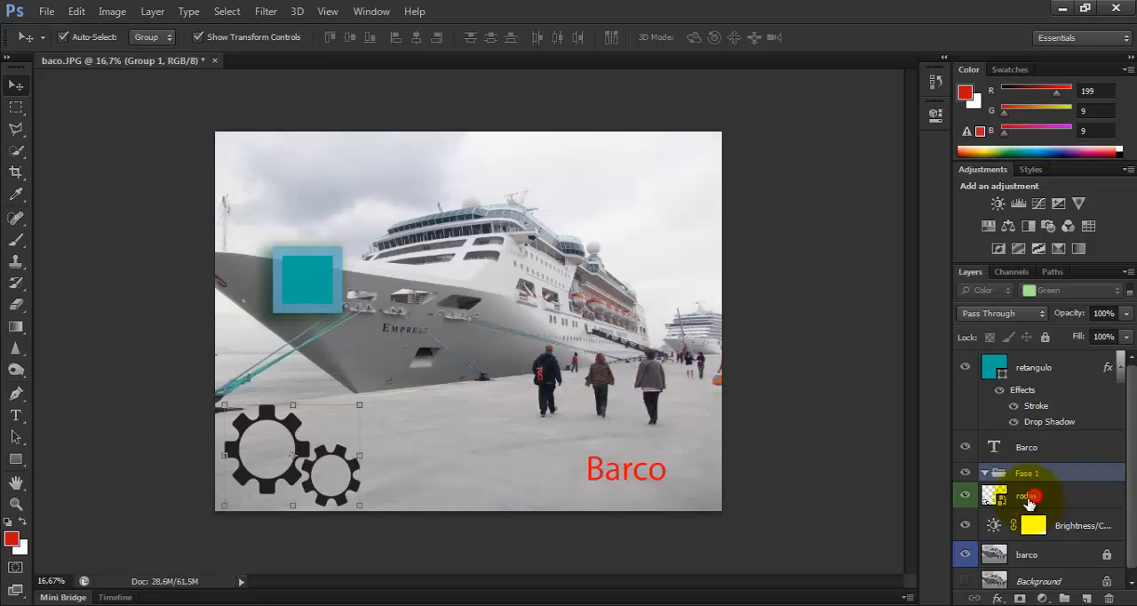
Move the rodas layer into the Fase 1 group, and collapse and expand the group to check its contents
left_click(1020, 499)
left_click_drag(1019, 502, 1052, 484)
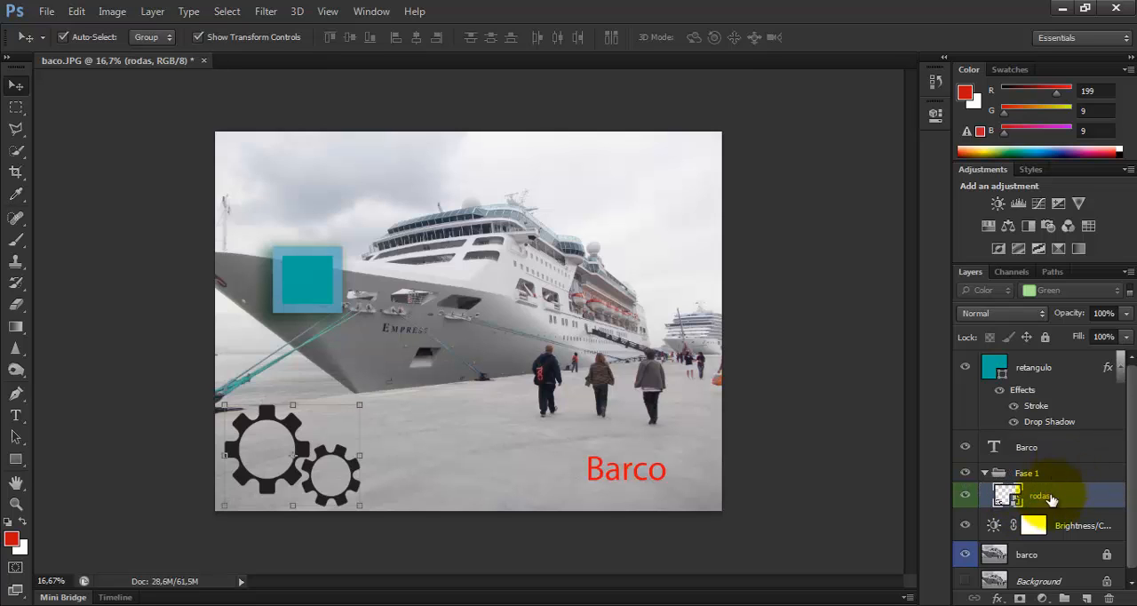
left_click(983, 472)
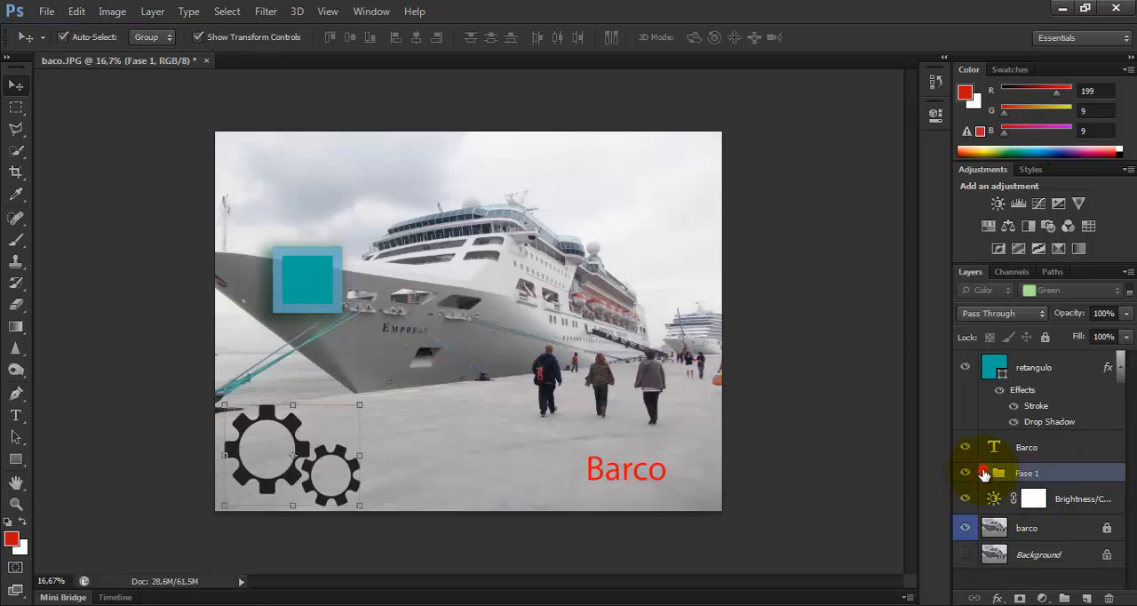
left_click(983, 473)
left_click(983, 472)
left_click(983, 473)
Try to move the Brightness/Contrast, barco and Background layers together into the Fase 1 group
left_click(1065, 525)
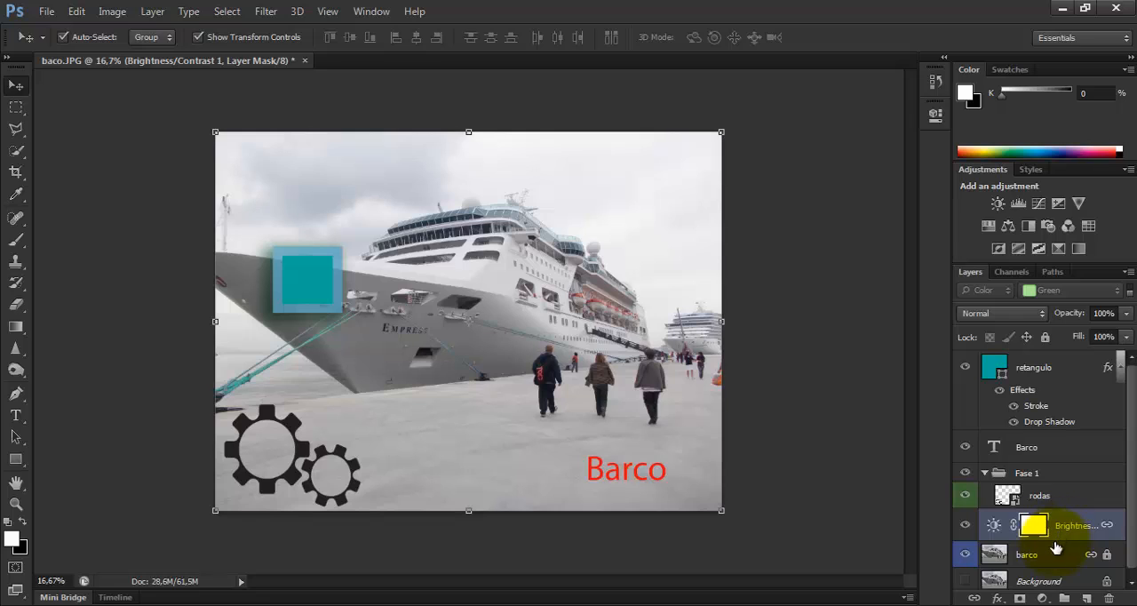
left_click(1044, 579)
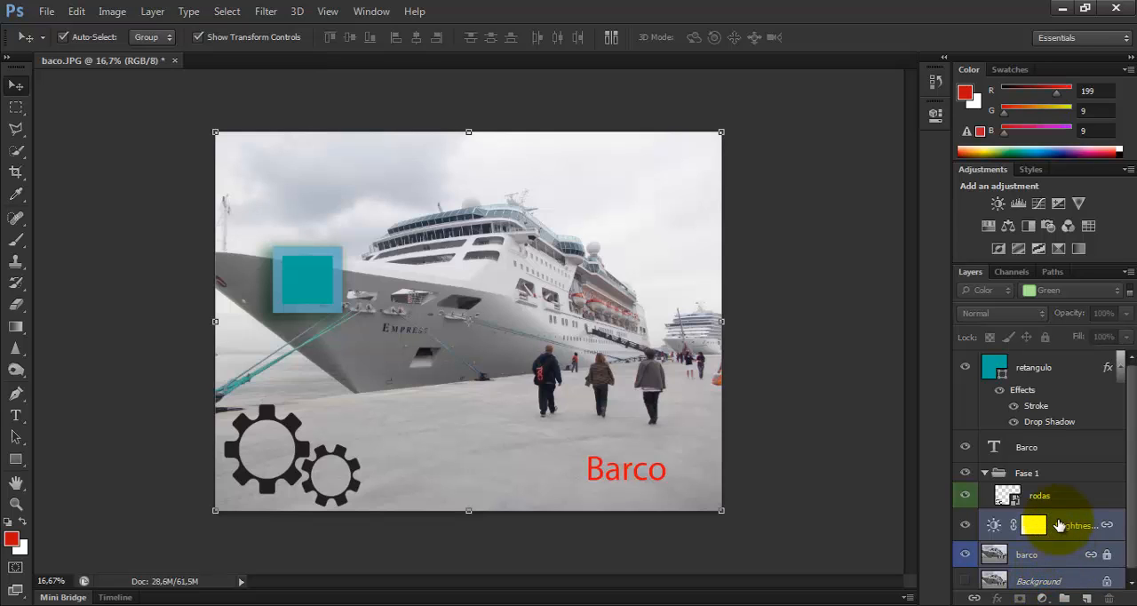
left_click_drag(1065, 534, 1028, 480)
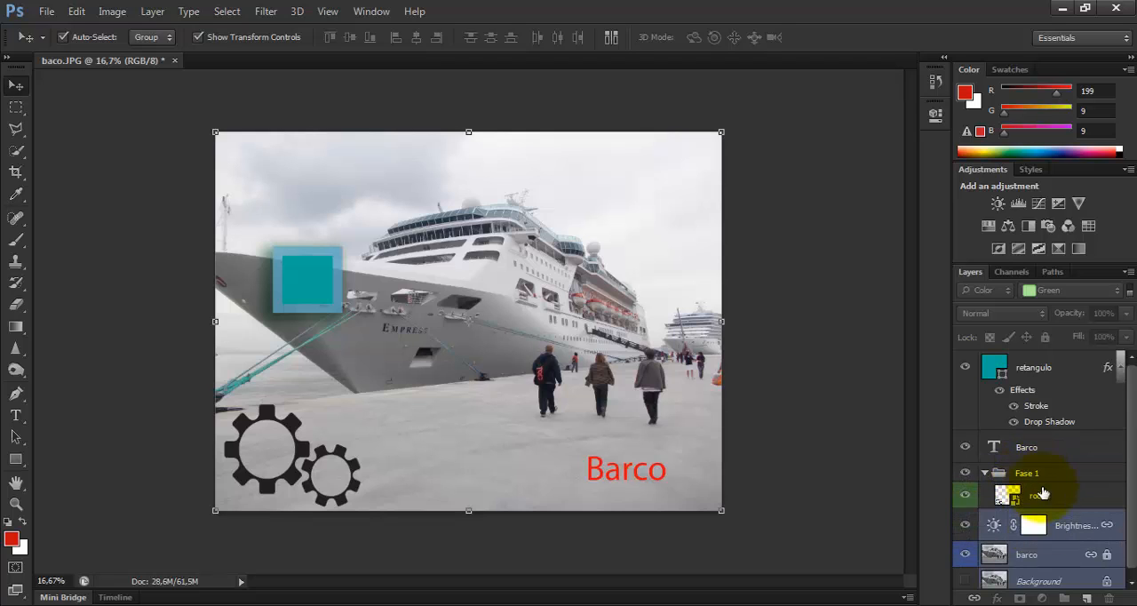
Move the barco layer on its own into the Fase 1 group, below rodas
left_click(1031, 555)
left_click_drag(1031, 555, 1070, 511)
Make the Background layer visible and try to move it into the Fase 1 group
left_click_drag(1048, 571, 1015, 571)
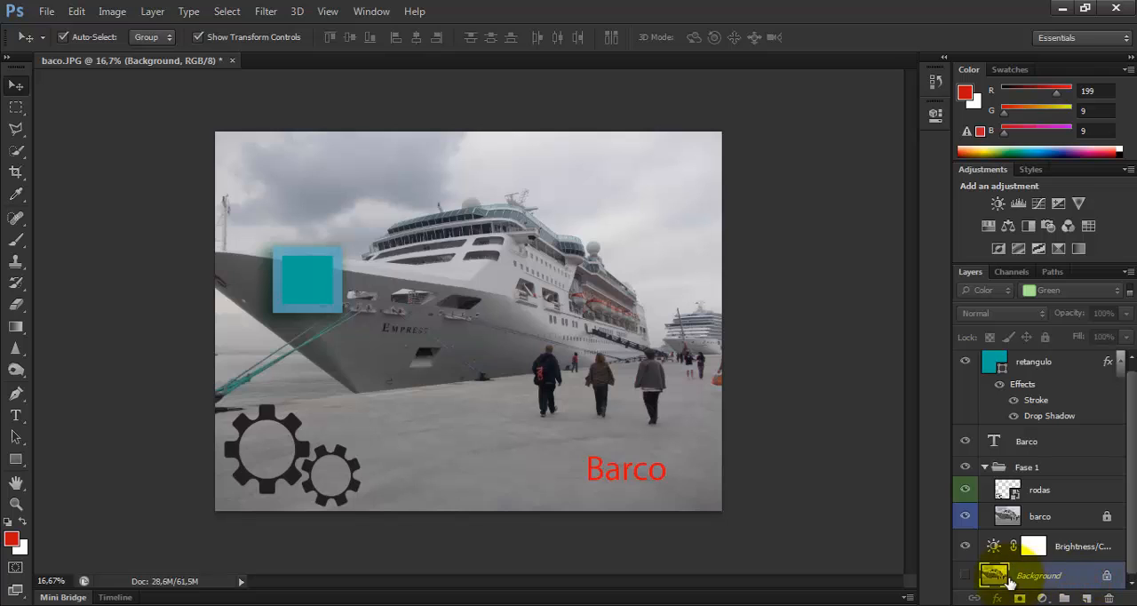
left_click(965, 575)
left_click_drag(1057, 579, 1036, 469)
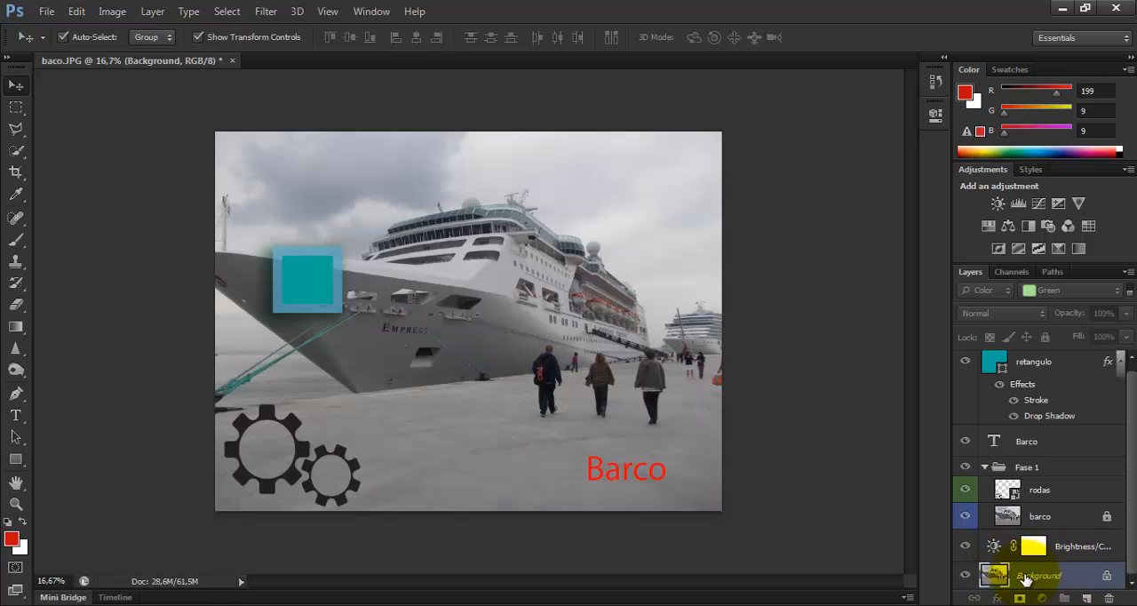
Hide and show the Fase 1 group repeatedly to compare the image with and without its layers
left_click(965, 467)
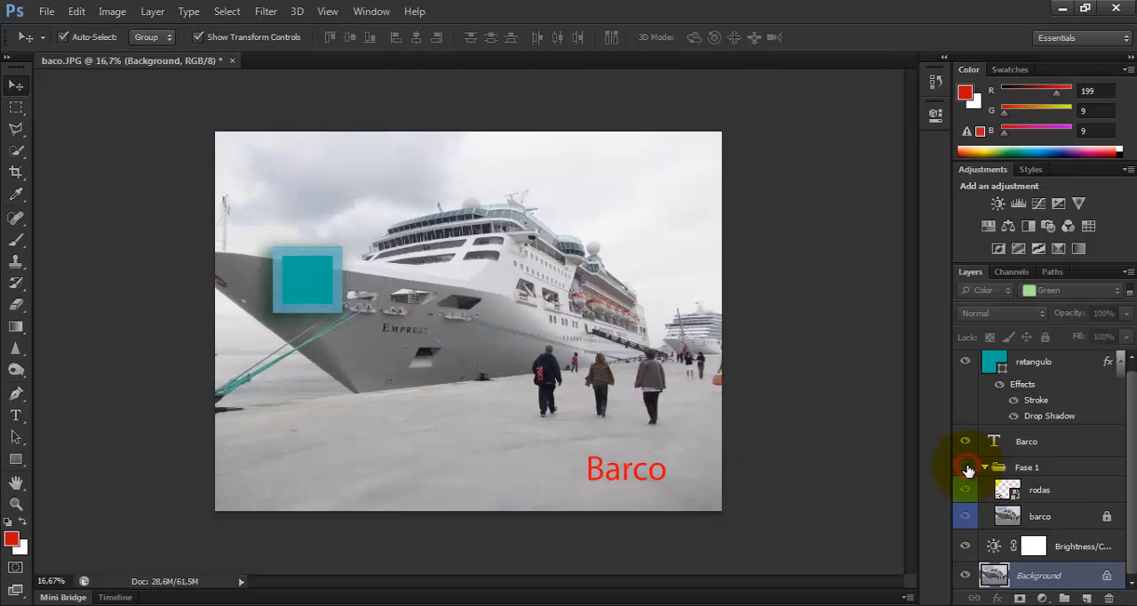
left_click(966, 467)
left_click(965, 467)
left_click(967, 468)
left_click(965, 467)
left_click(965, 467)
Collapse and expand the Fase 1 group to view the layers it holds
left_click(987, 468)
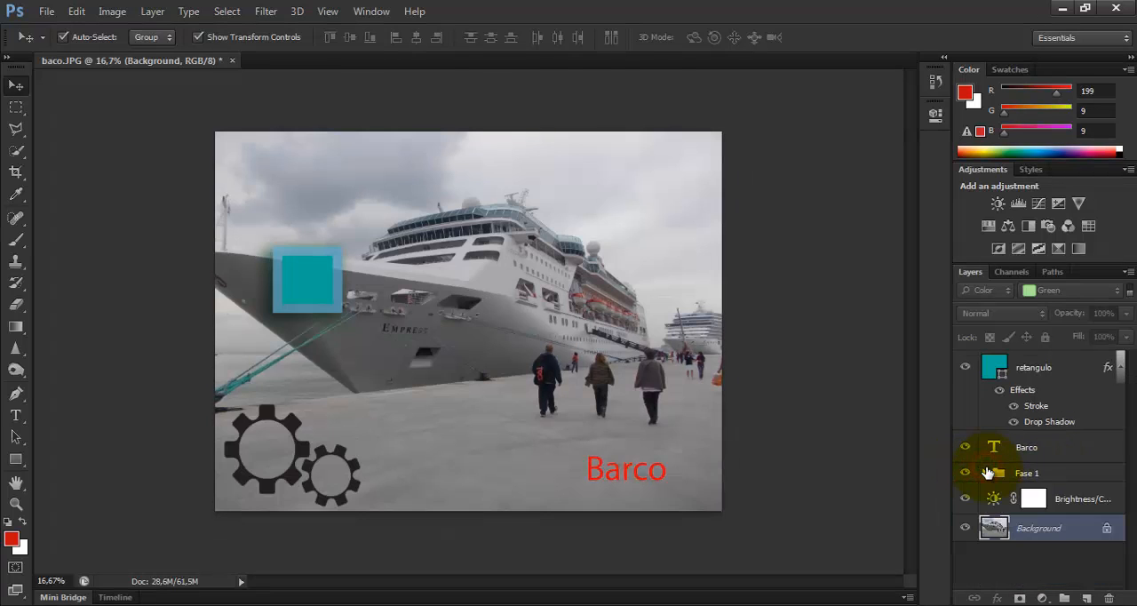
left_click(984, 473)
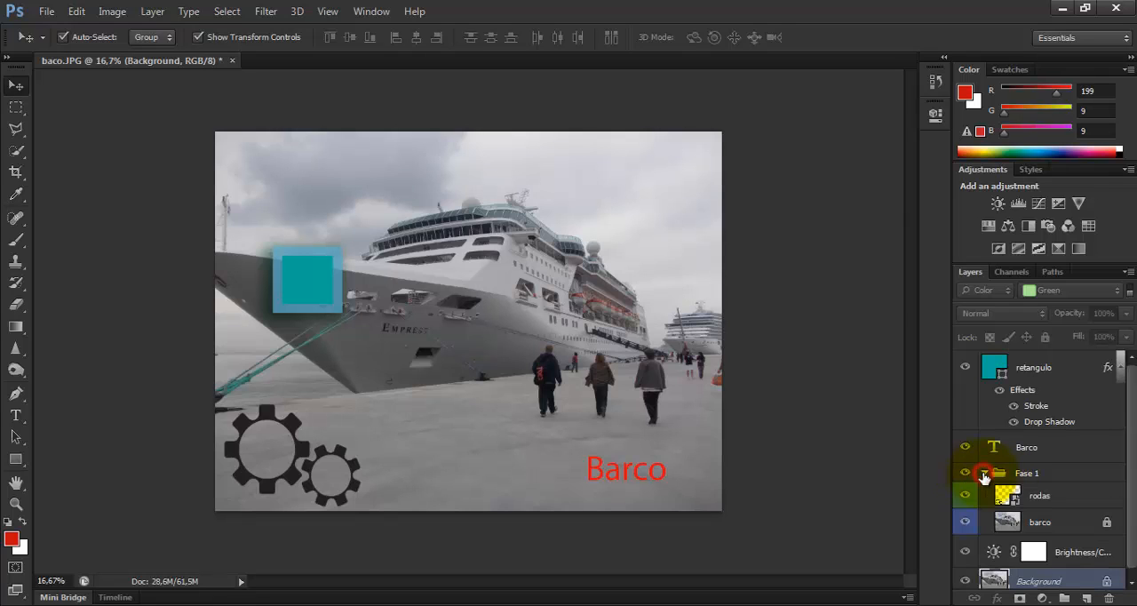
left_click(984, 473)
left_click(984, 473)
Move the Barco text layer into the Fase 1 group, raise it above rodas, and collapse the group
left_click_drag(984, 474, 1043, 467)
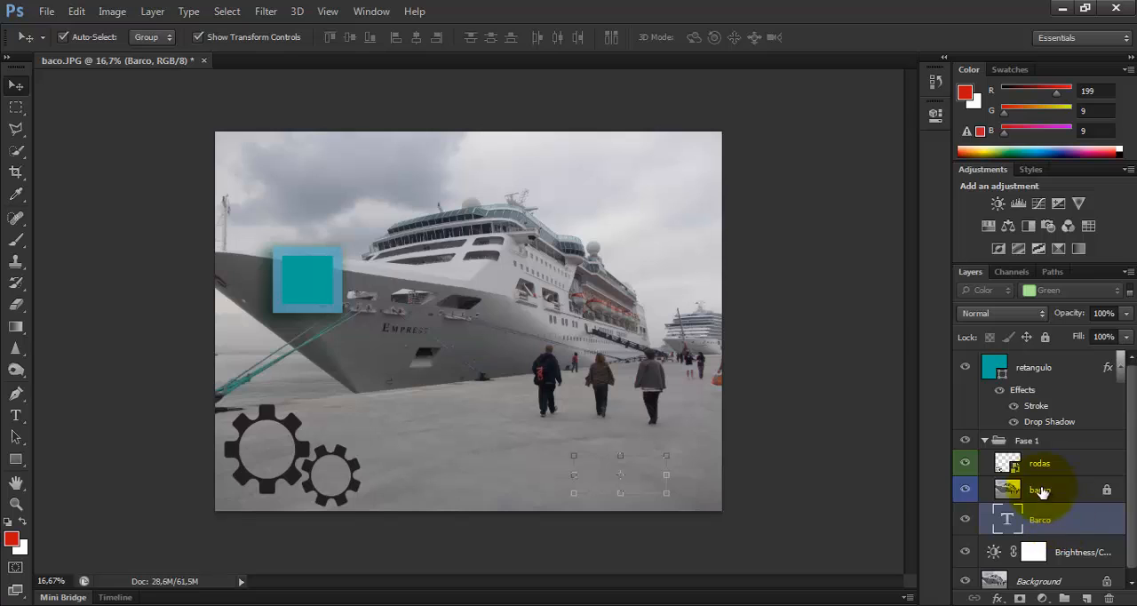
left_click_drag(1064, 515, 1064, 464)
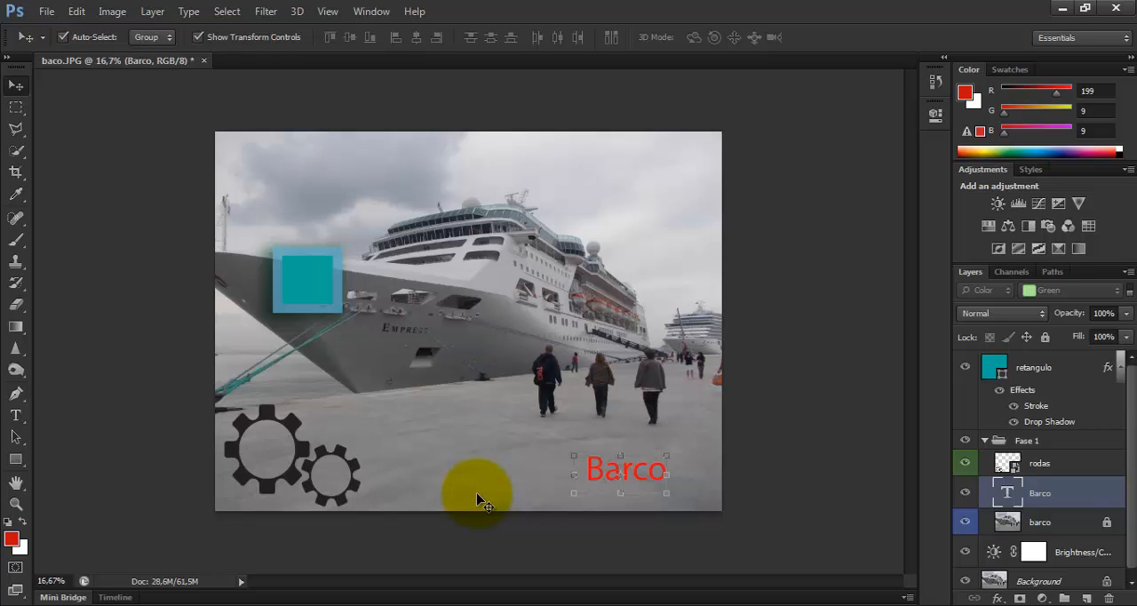
left_click_drag(1051, 495, 1050, 464)
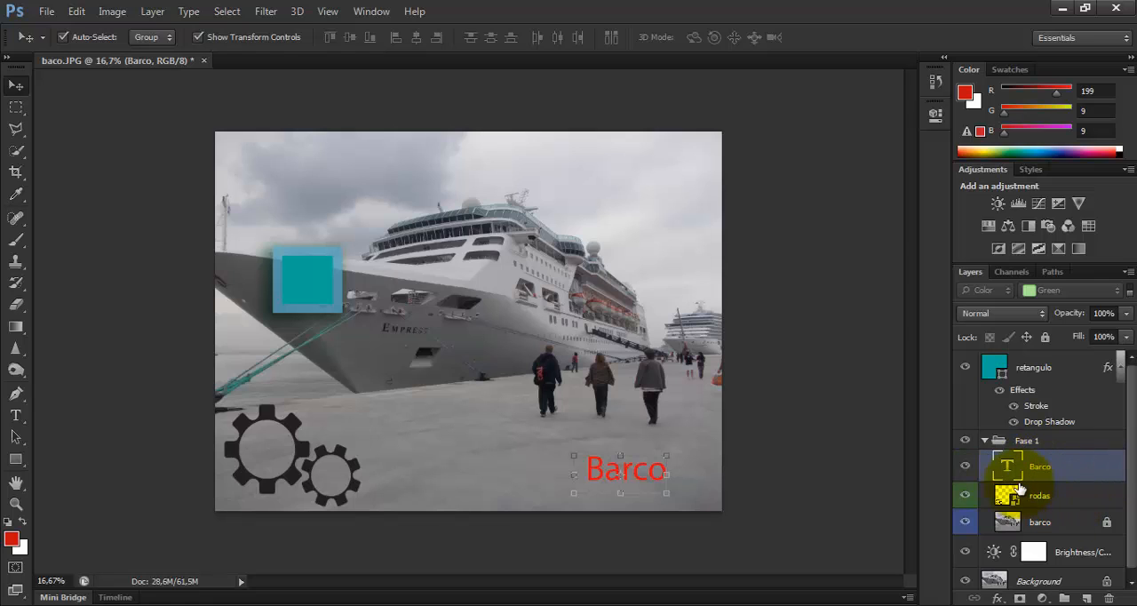
left_click(984, 441)
left_click(984, 441)
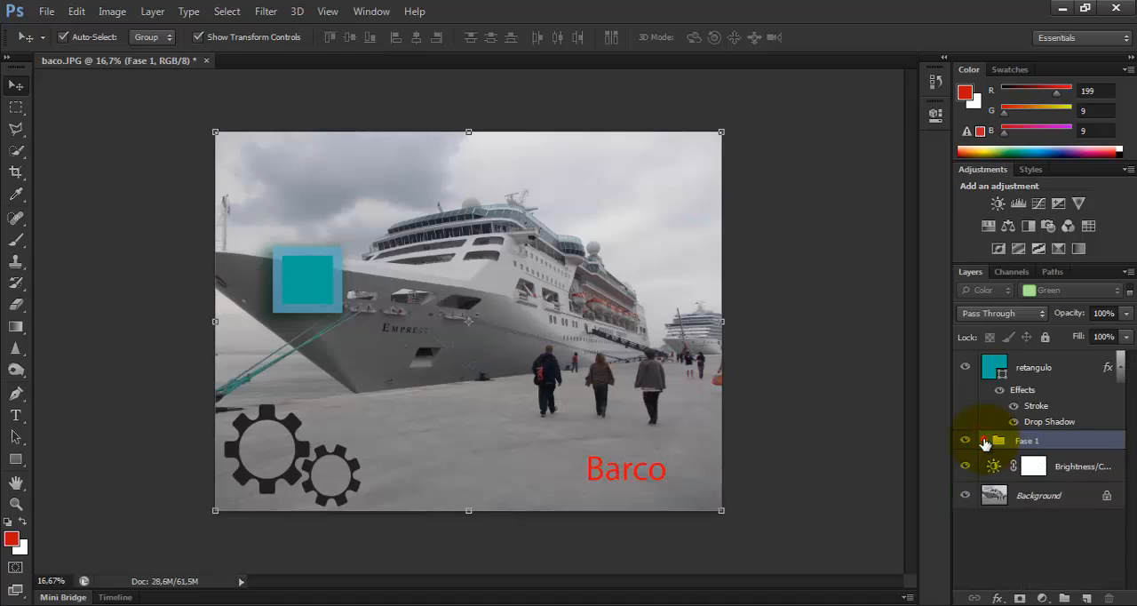
Expand and collapse the Fase 1 group repeatedly to view its layers, leaving it expanded
left_click(984, 441)
left_click(984, 441)
left_click(984, 442)
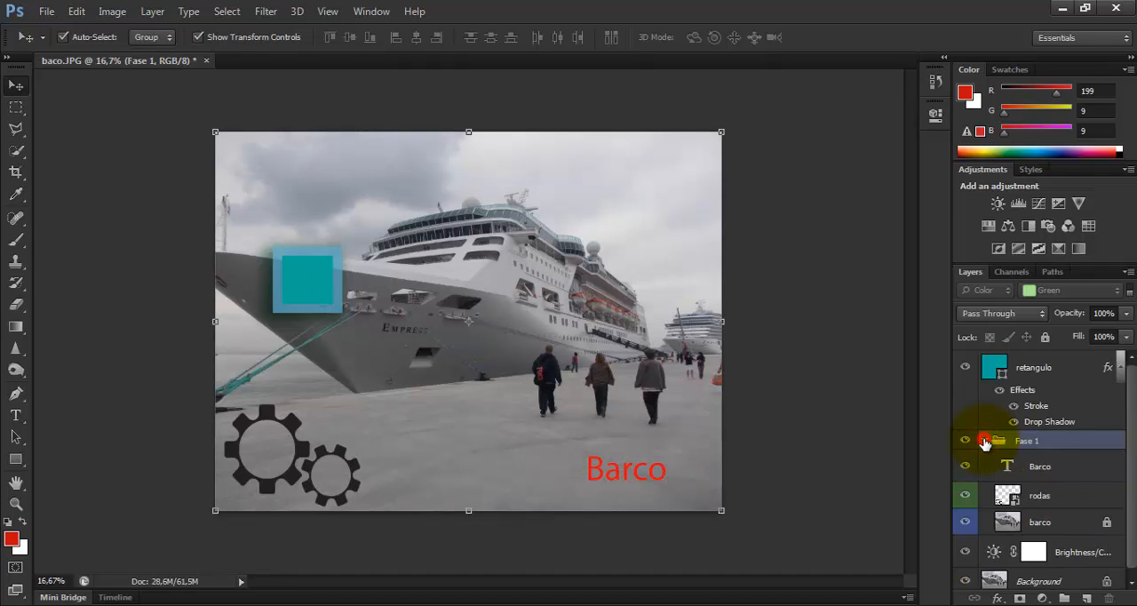
left_click(984, 441)
left_click(985, 441)
left_click(985, 441)
left_click(984, 441)
left_click(984, 441)
left_click(984, 442)
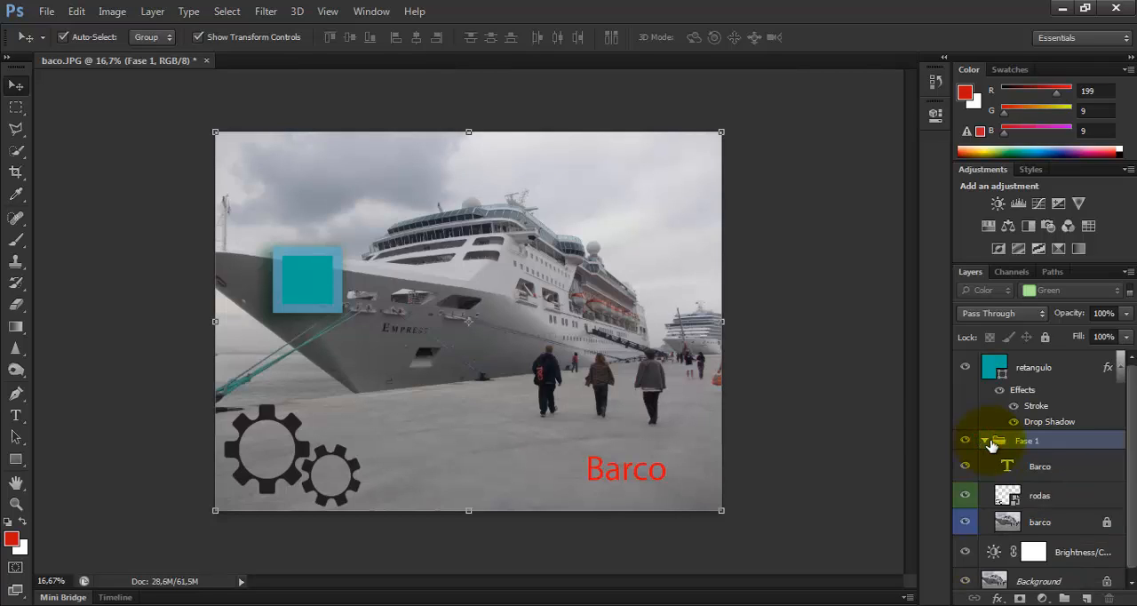
left_click_drag(1128, 429, 1124, 456)
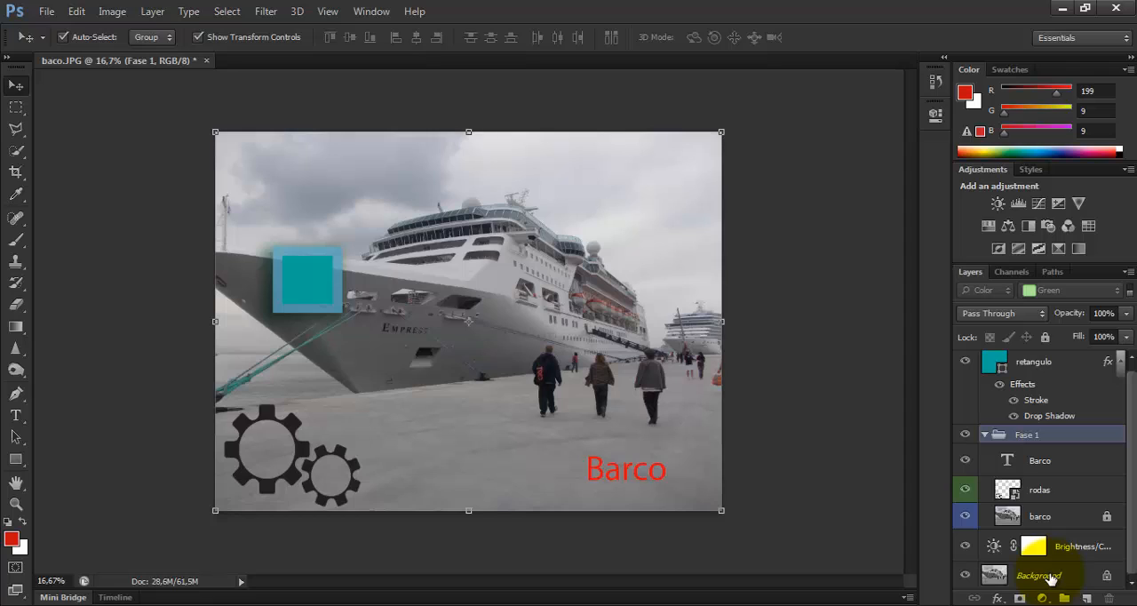
Select the Background layer and try to raise the rodas layer above Barco inside the Fase 1 group
left_click(1052, 577)
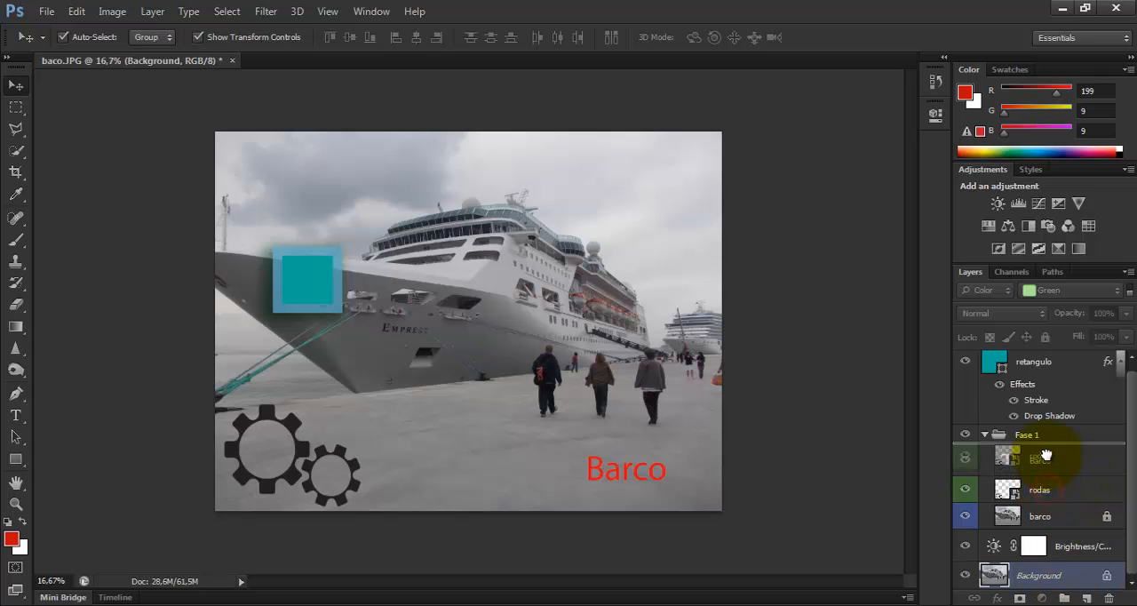
left_click(1047, 489)
Erase a few spots of the sky above the distant ship on the Background layer with the Eraser tool
mouse_move(1066, 577)
left_mouse_down()
mouse_move(1035, 563)
mouse_move(1046, 529)
mouse_move(1035, 520)
mouse_move(1055, 582)
left_mouse_up()
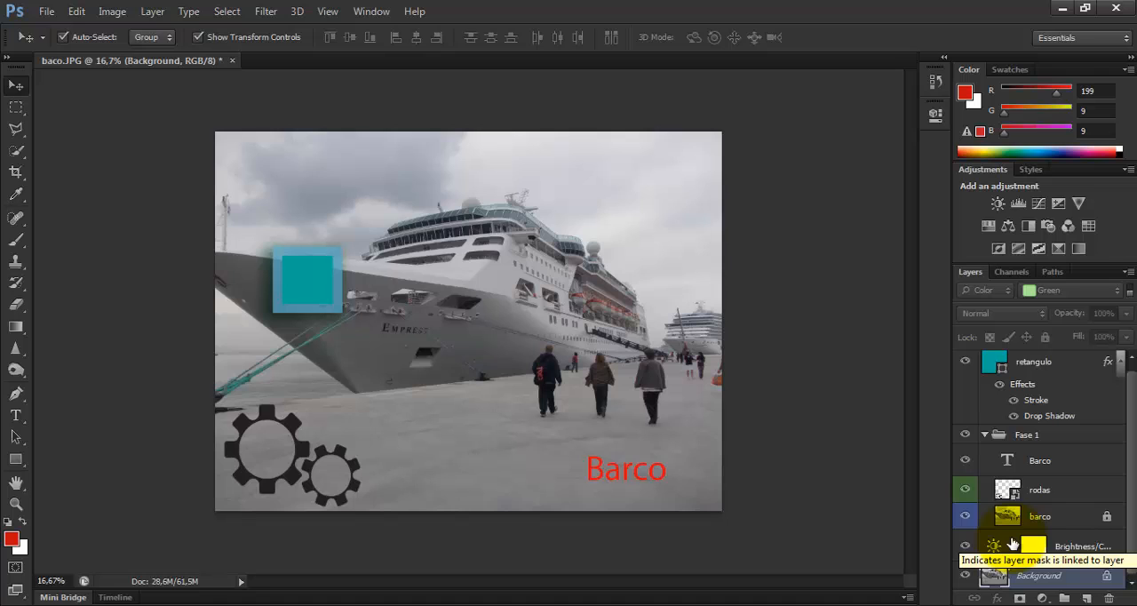
left_click(21, 305)
left_click(613, 162)
left_click(631, 170)
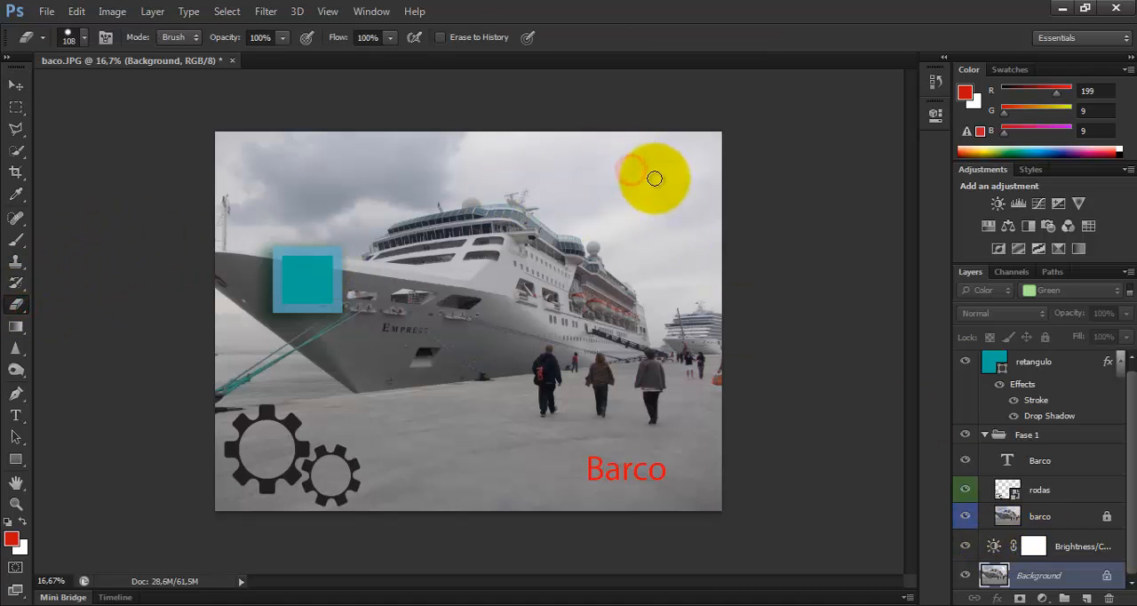
left_click(654, 184)
left_click(675, 187)
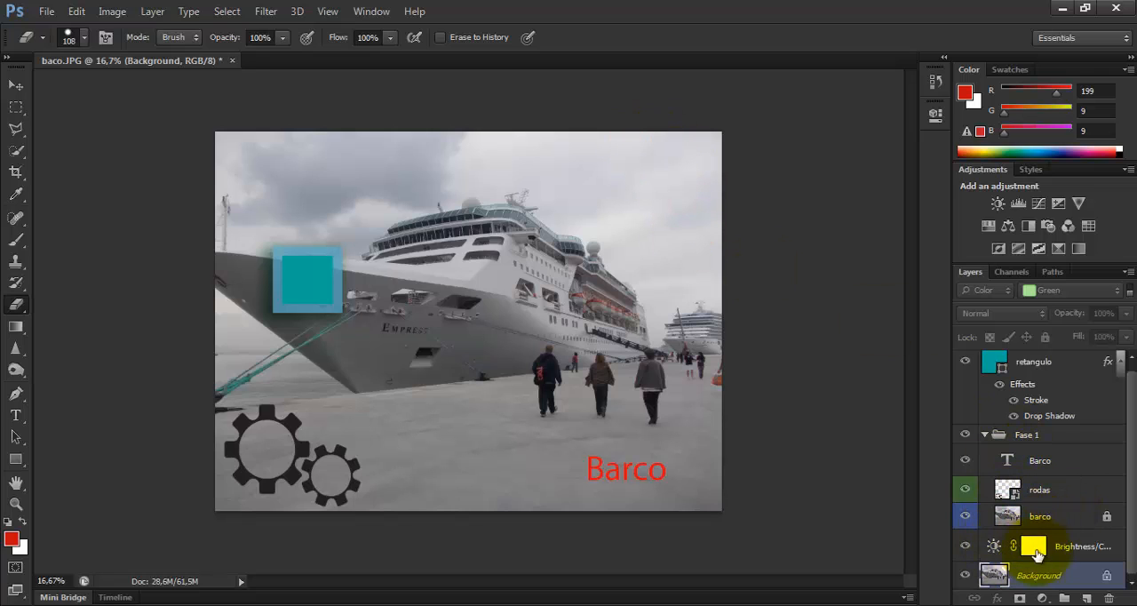
Select the barco photo layer in the Fase 1 group and remove its full lock
left_click(1053, 514)
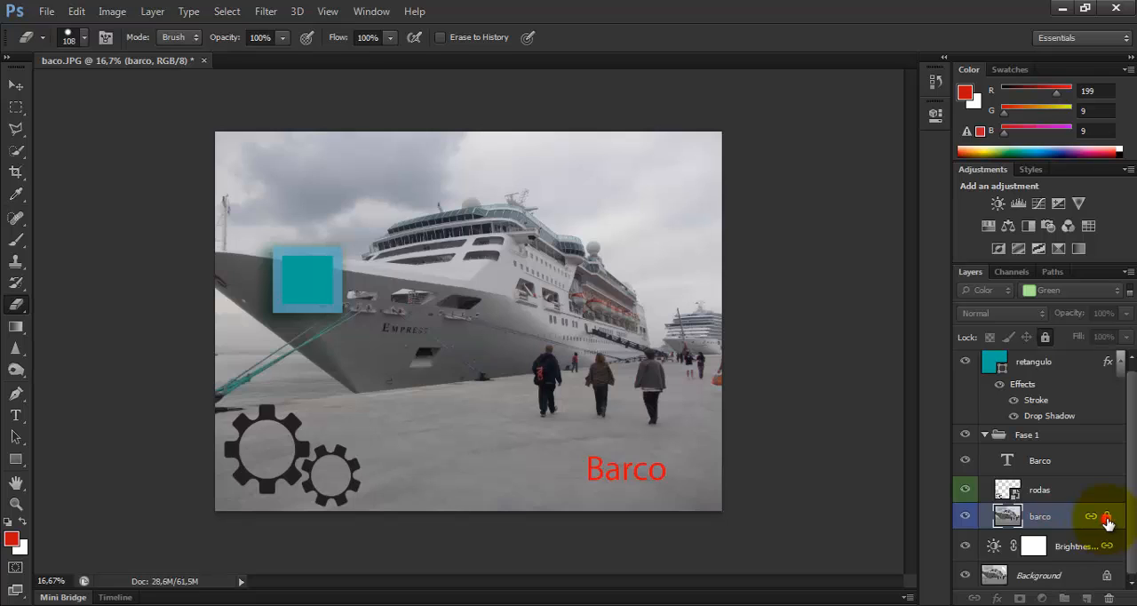
left_click(1046, 338)
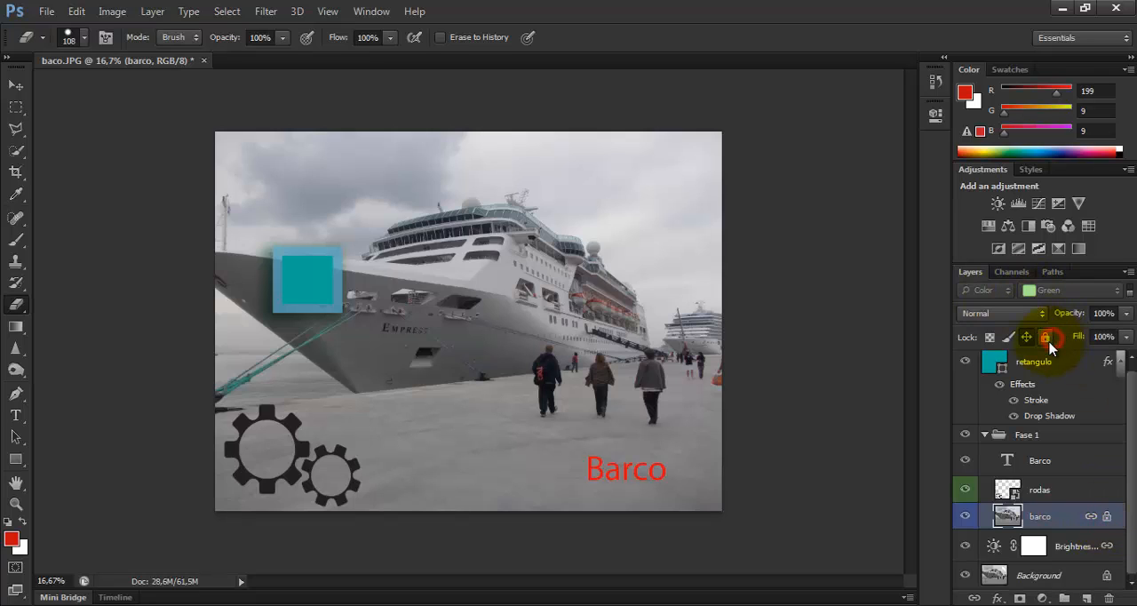
left_click(1045, 337)
left_click(1045, 339)
left_click(1044, 338)
Erase freehand strokes from the sky above the distant ship on the barco layer, and hide the Background layer
mouse_move(648, 232)
left_mouse_down()
mouse_move(691, 285)
mouse_move(674, 214)
mouse_move(702, 258)
mouse_move(664, 200)
mouse_move(686, 235)
left_mouse_up()
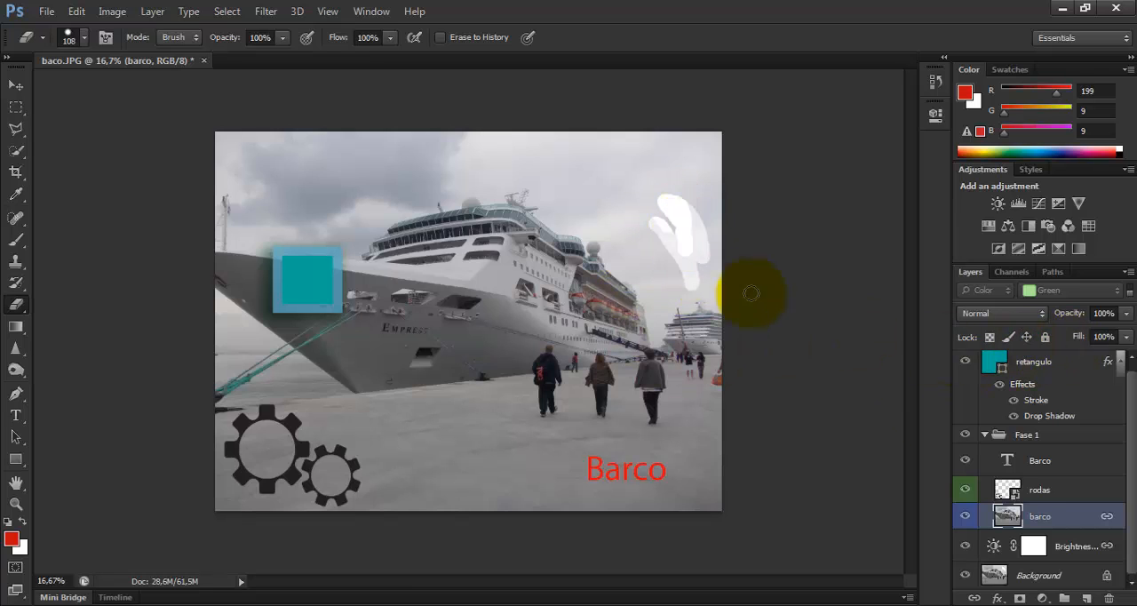
left_click(965, 576)
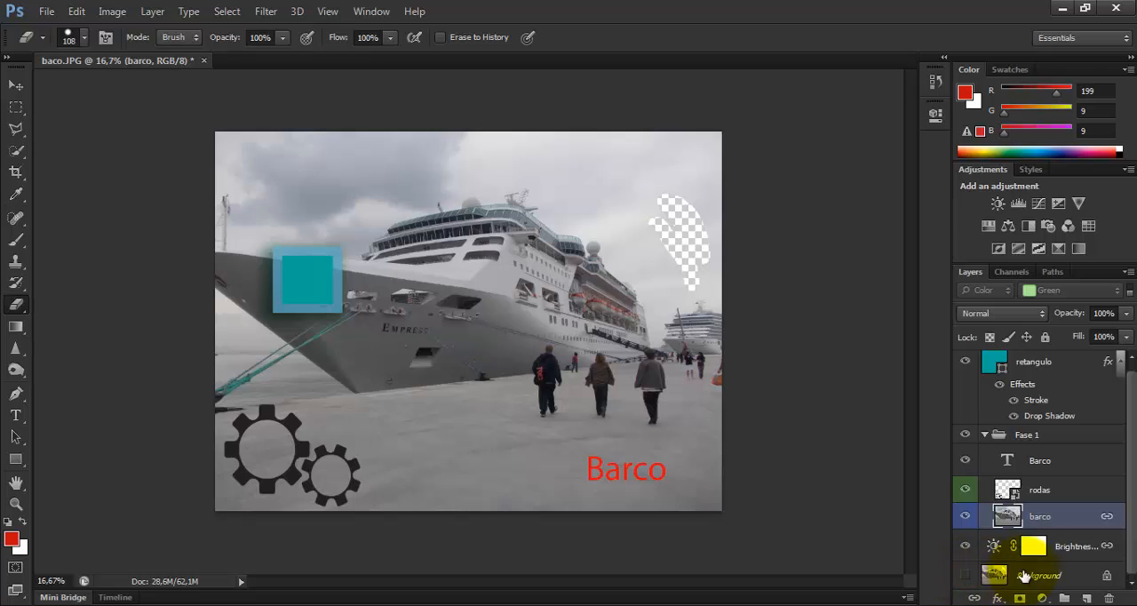
mouse_move(654, 171)
left_mouse_down()
mouse_move(673, 230)
mouse_move(736, 228)
left_mouse_up()
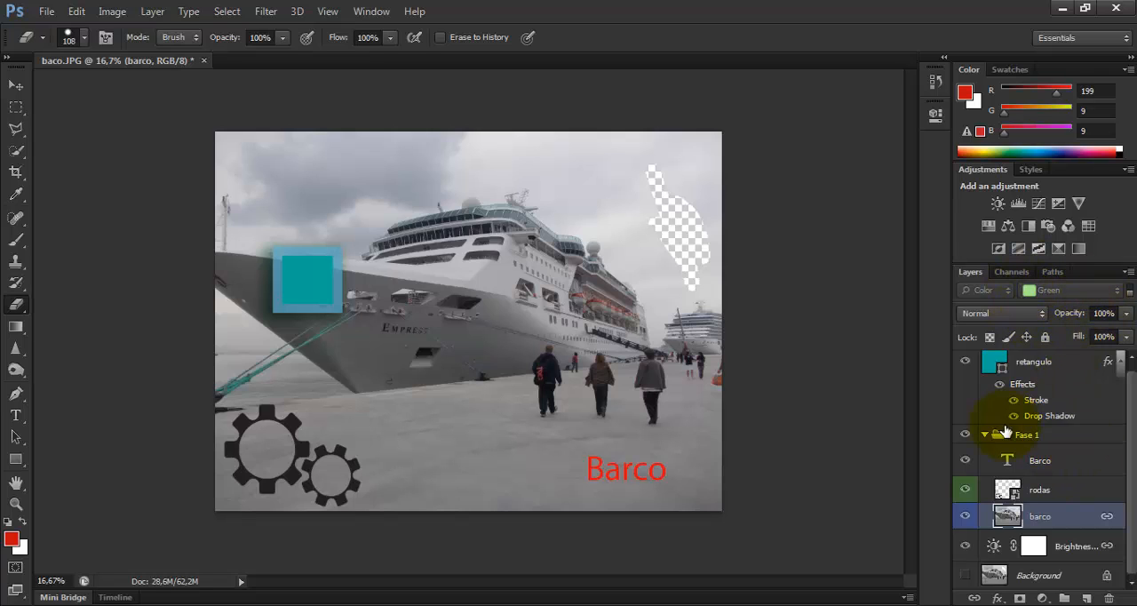
Open the New Layer dialog for converting the Background layer and dismiss it without converting
left_click(1072, 579)
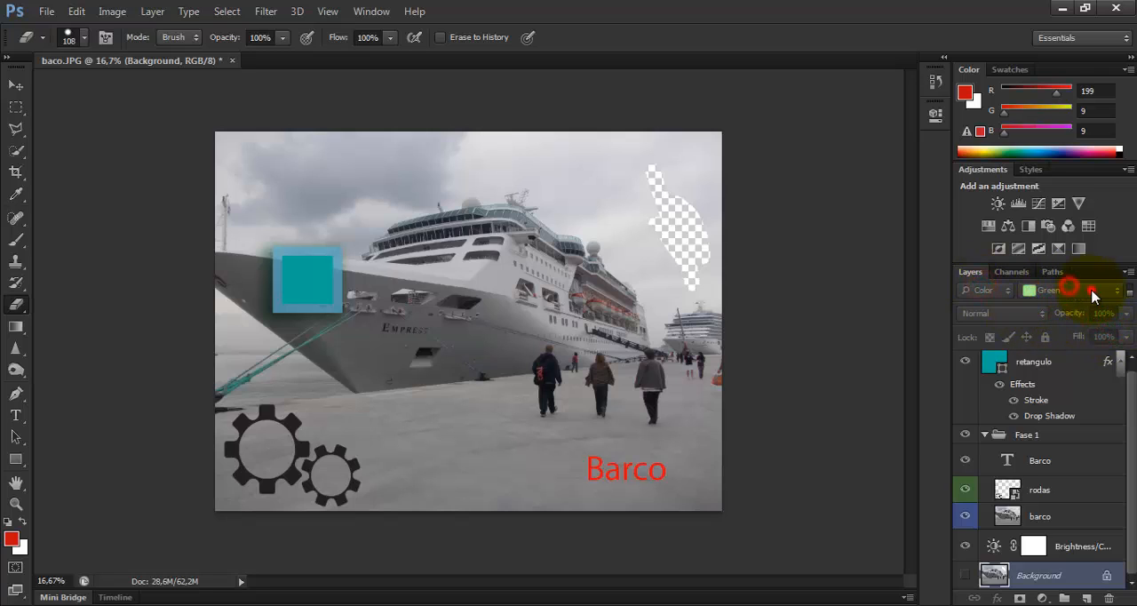
double_click(1029, 575)
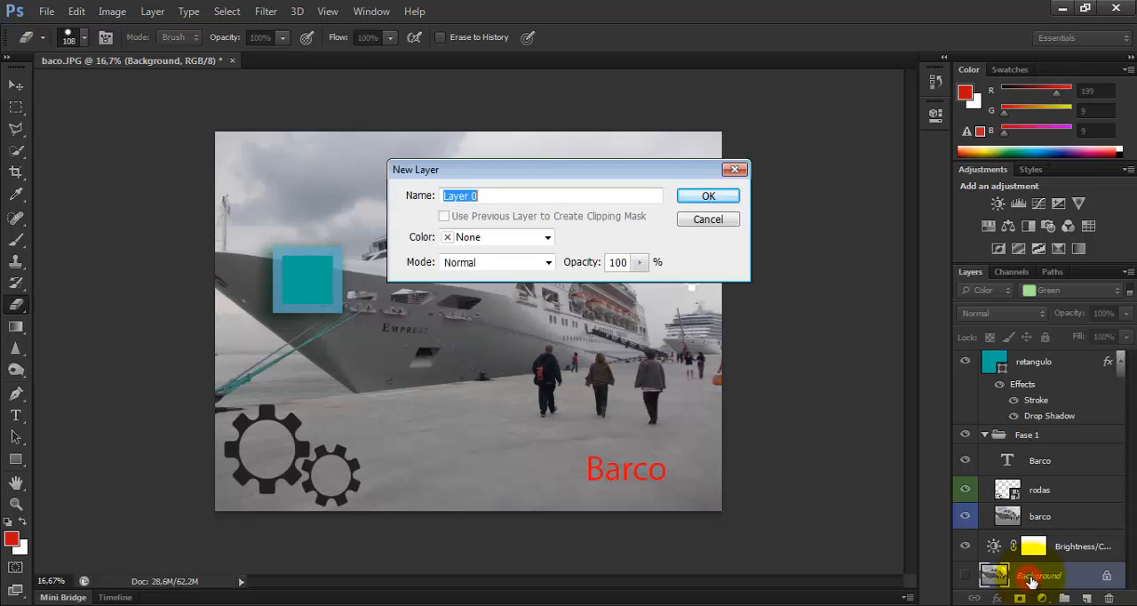
left_click(735, 169)
left_click_drag(1132, 412, 1136, 436)
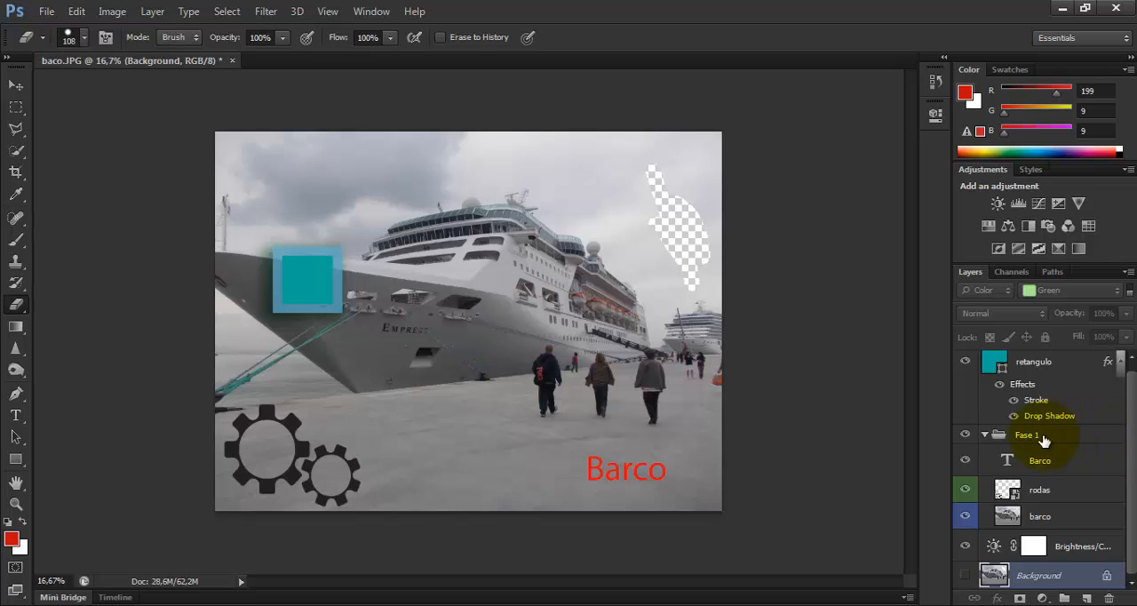
Select the Barco text and rodas layers together and hide the Barco text layer
left_click(1047, 460)
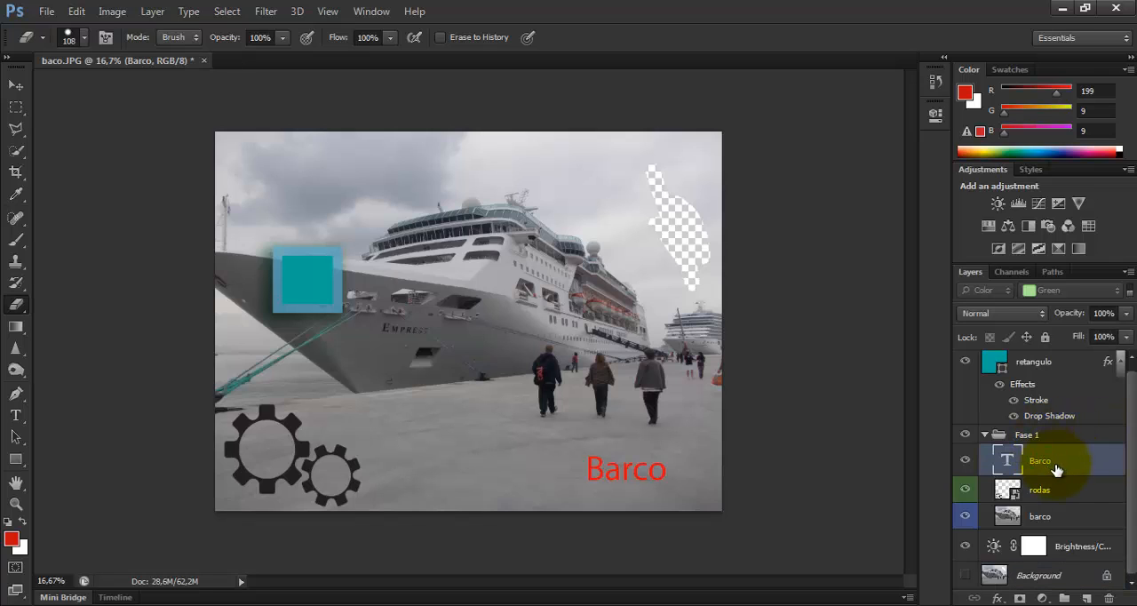
left_click(1058, 492, "ctrl")
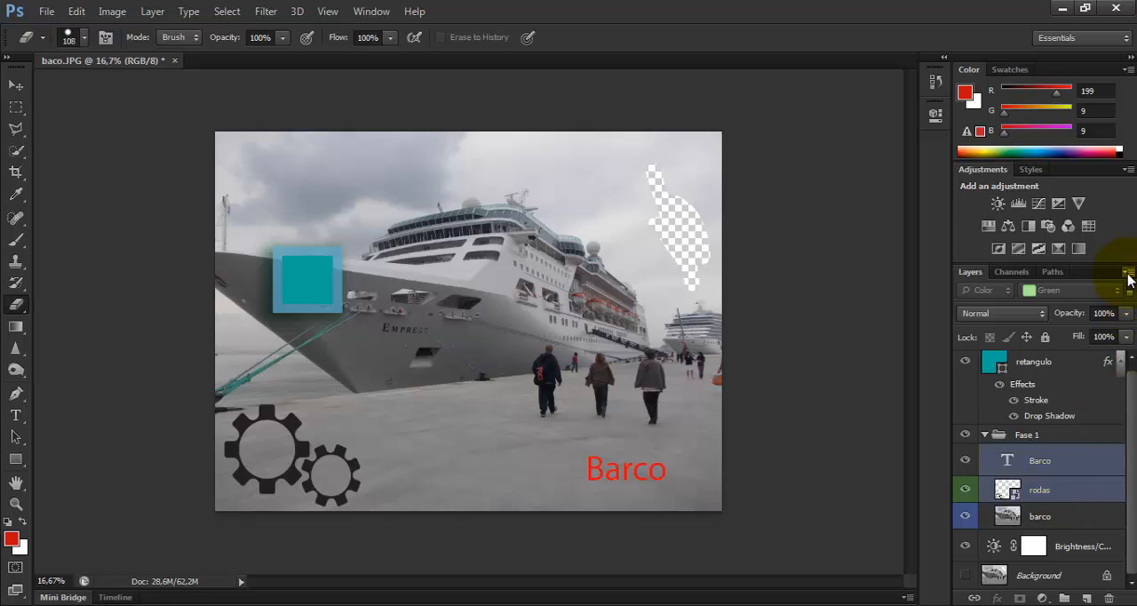
left_click(965, 465)
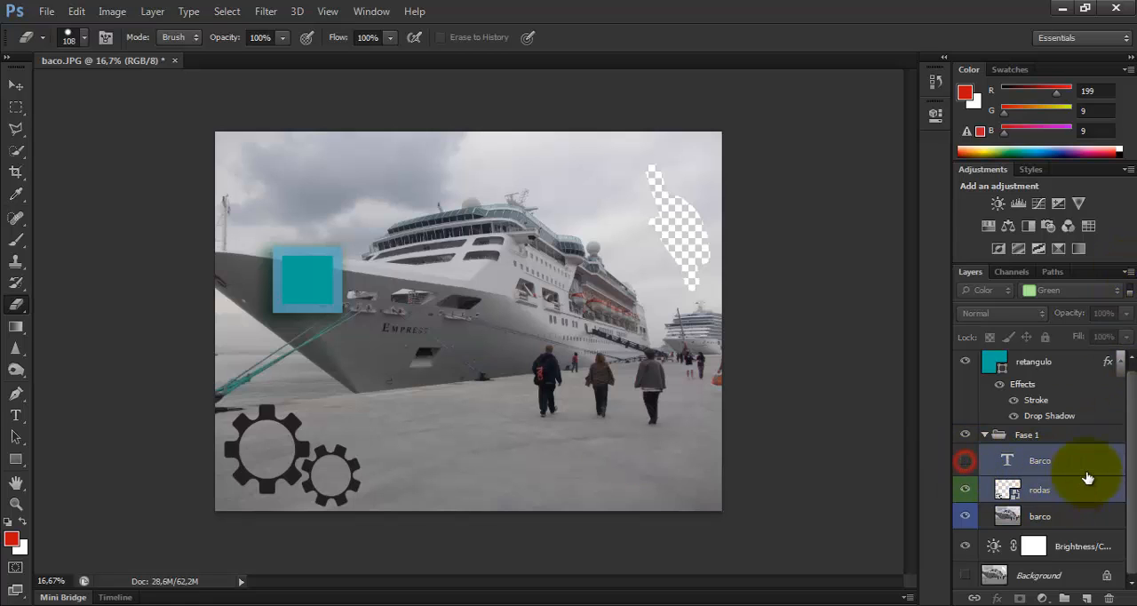
Review the available layer commands, such as Delete Hidden Layers, Merge Layers and Flatten Image, without applying any
left_click(1127, 272)
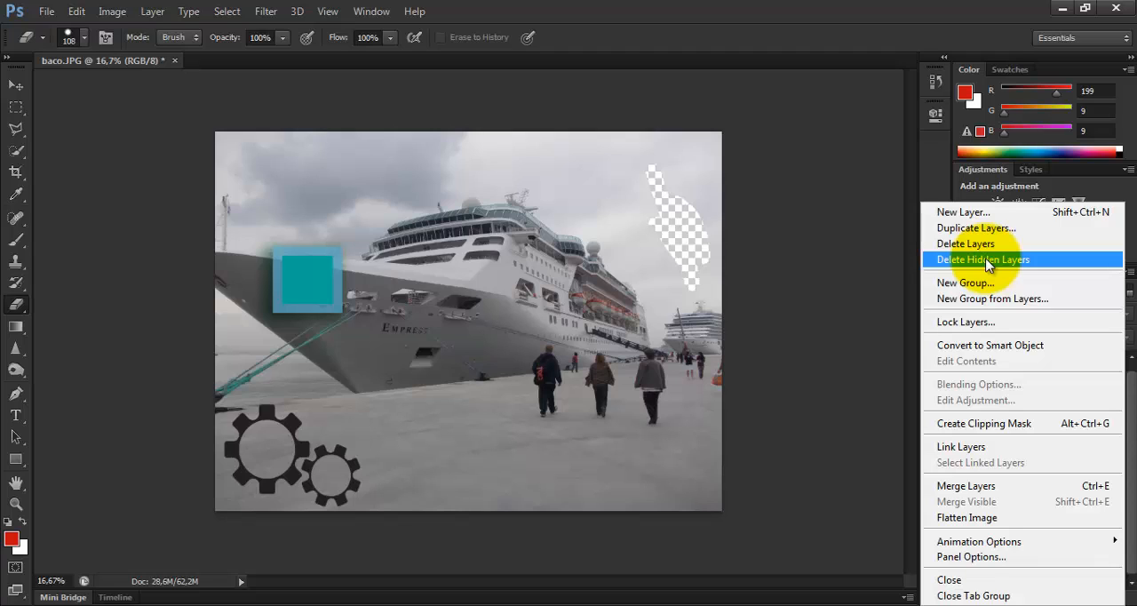
left_click(867, 276)
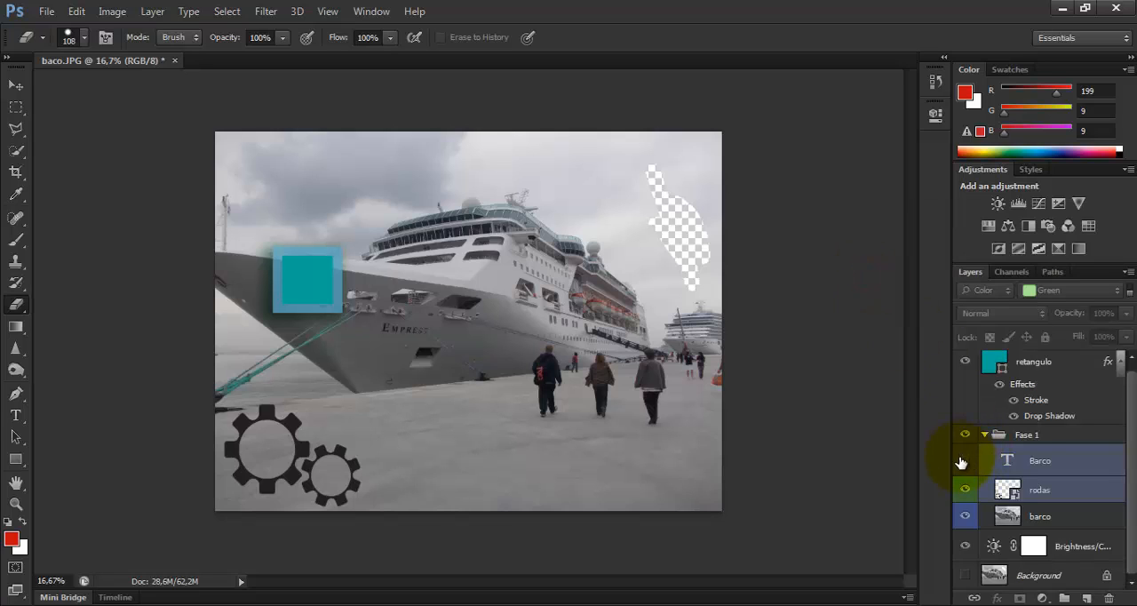
left_click(1128, 271)
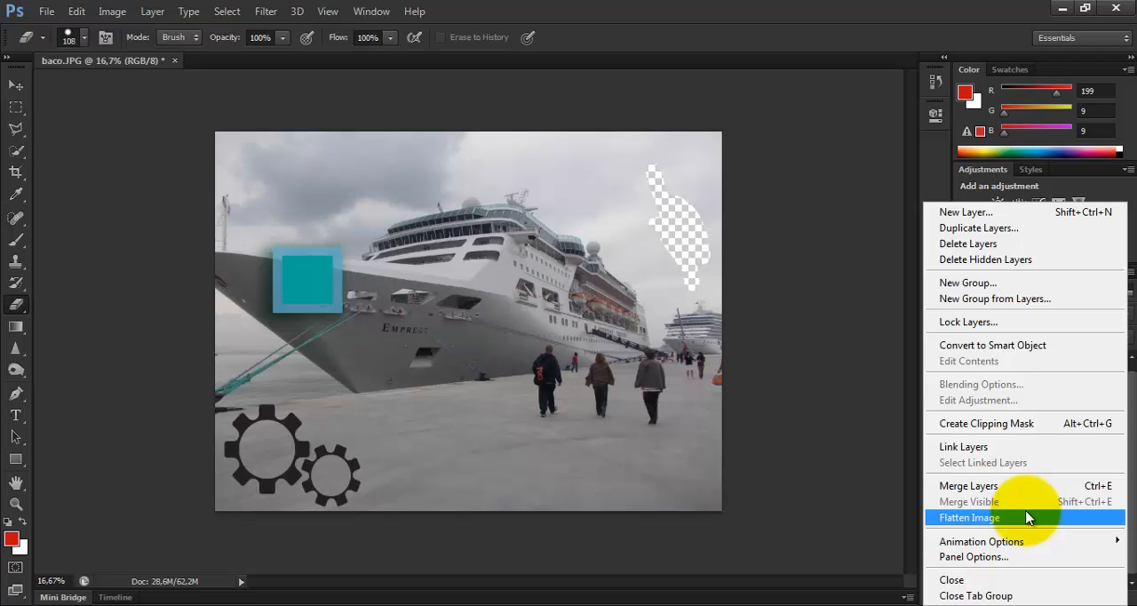
left_click(822, 391)
Hide the retangulo, rodas and barco layers, and restore them together with the Barco text layer
left_click(966, 360)
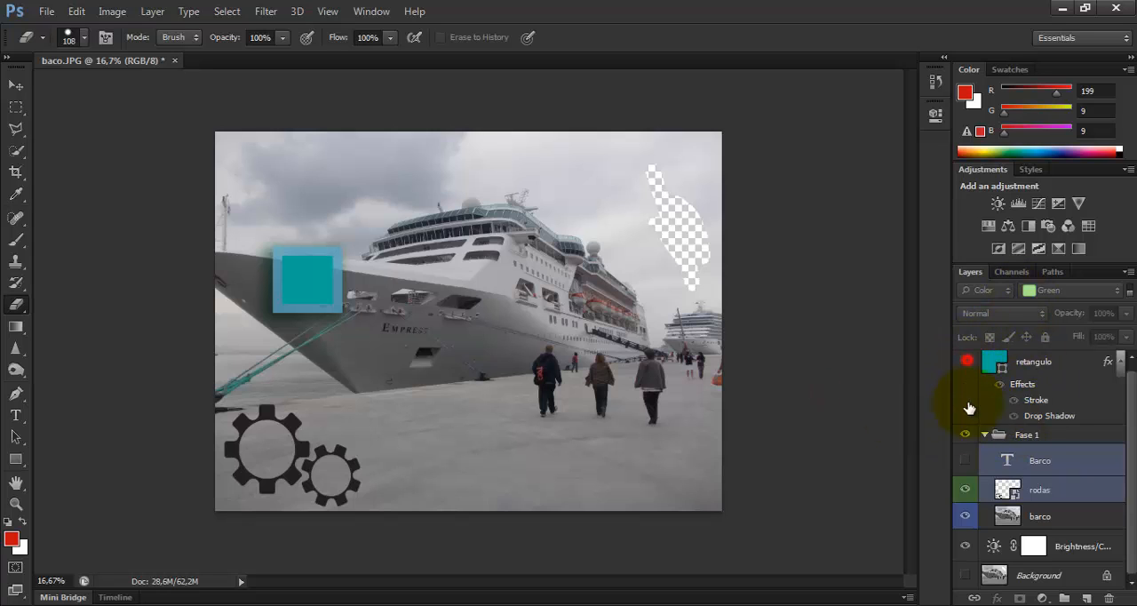
left_click(966, 436)
left_click(970, 488)
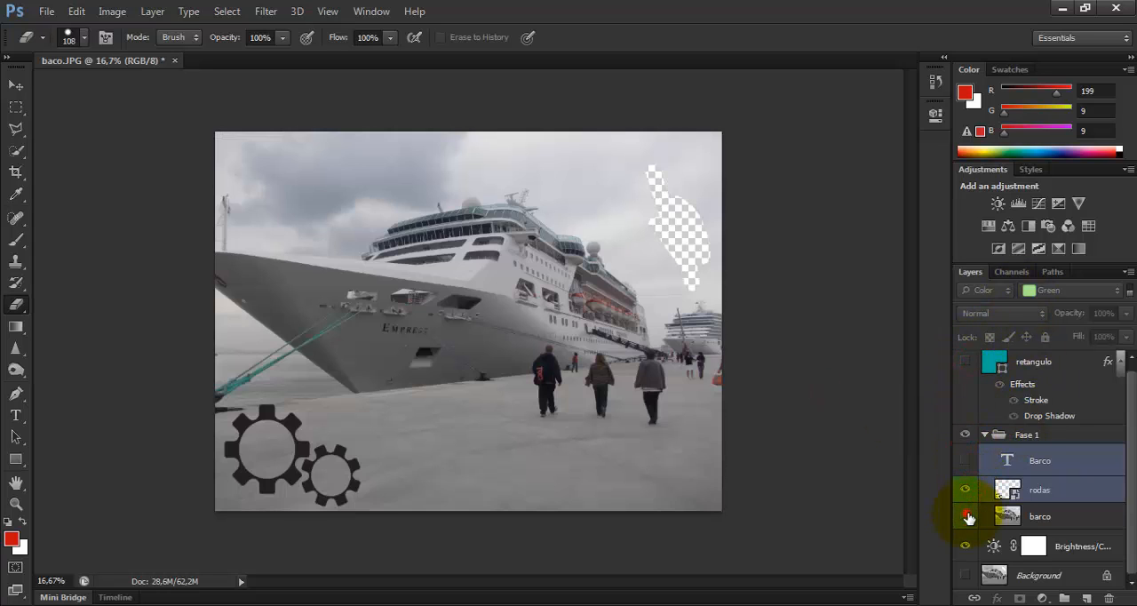
left_click(966, 514)
left_click(966, 488)
left_click(962, 423)
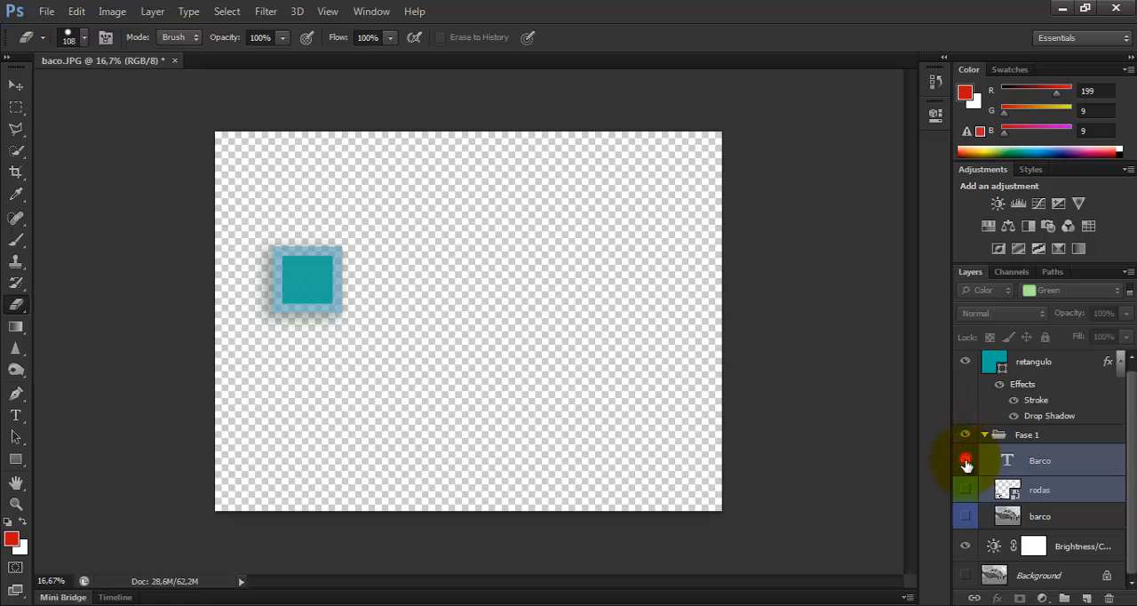
left_click(966, 460)
left_click(965, 488)
left_click(965, 515)
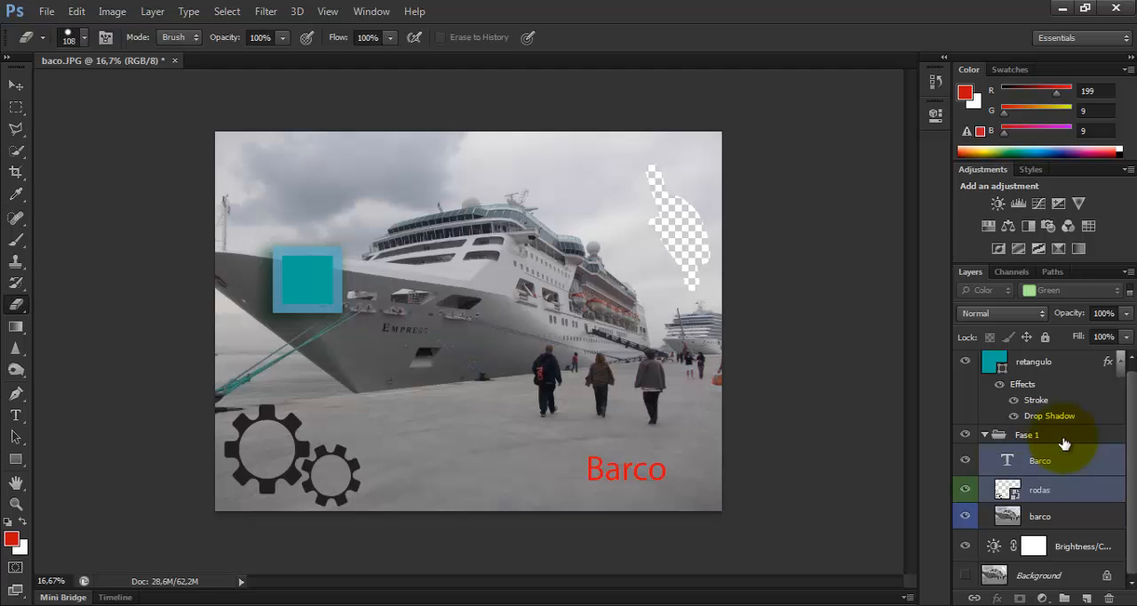
Start saving the document, examine the Photoshop PSD save options, and cancel without saving
left_click(46, 11)
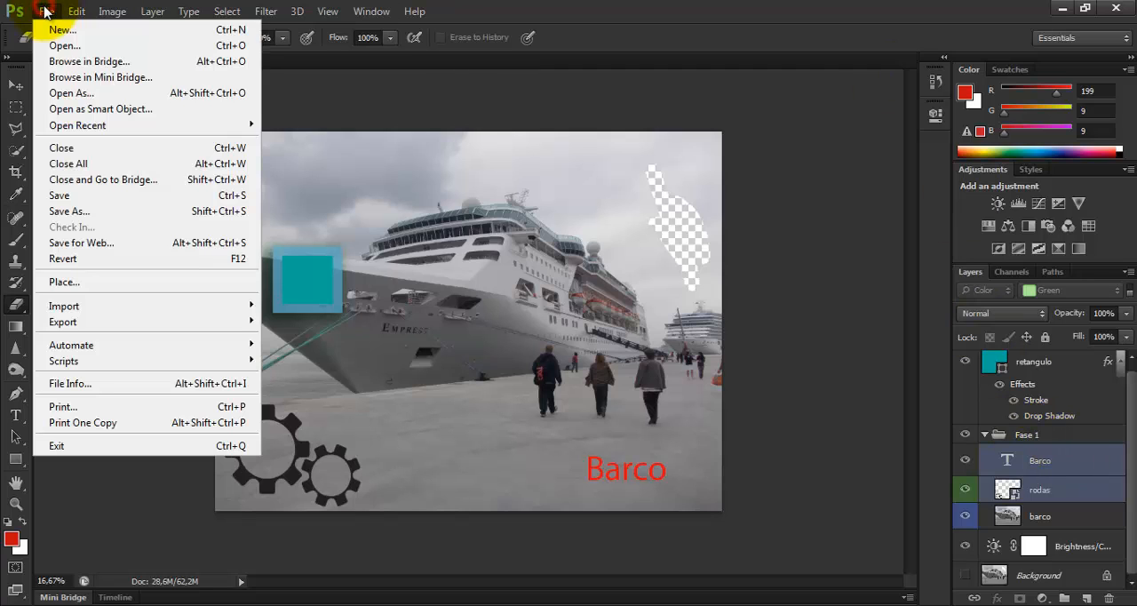
left_click(89, 194)
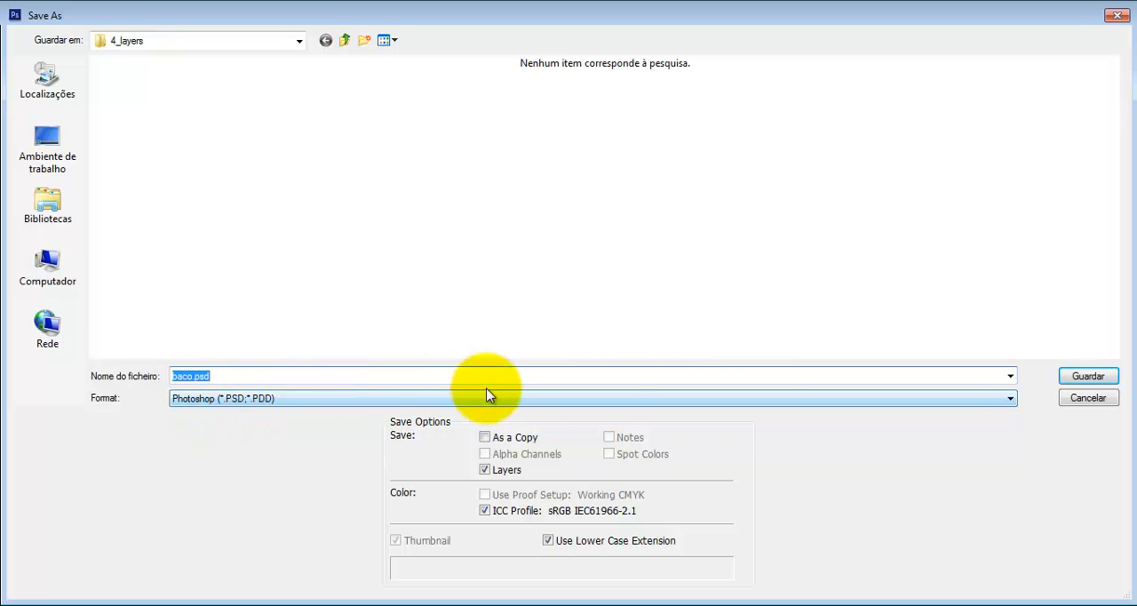
left_click(1099, 400)
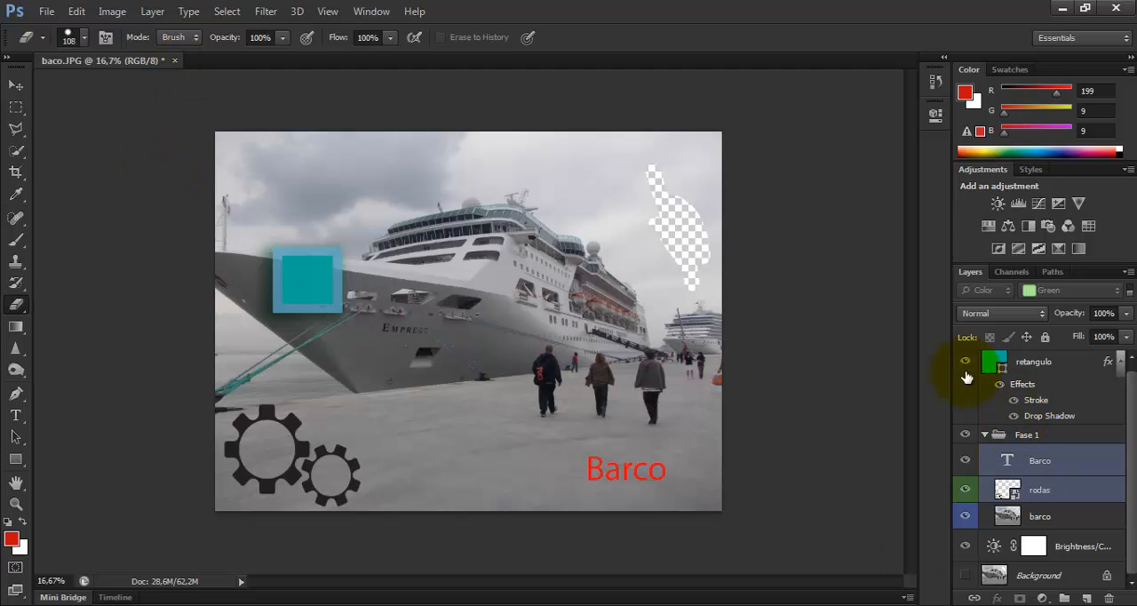
Open Save As for baco.psd, examine the available file formats such as PSD and TIFF, and cancel without saving
left_click(46, 12)
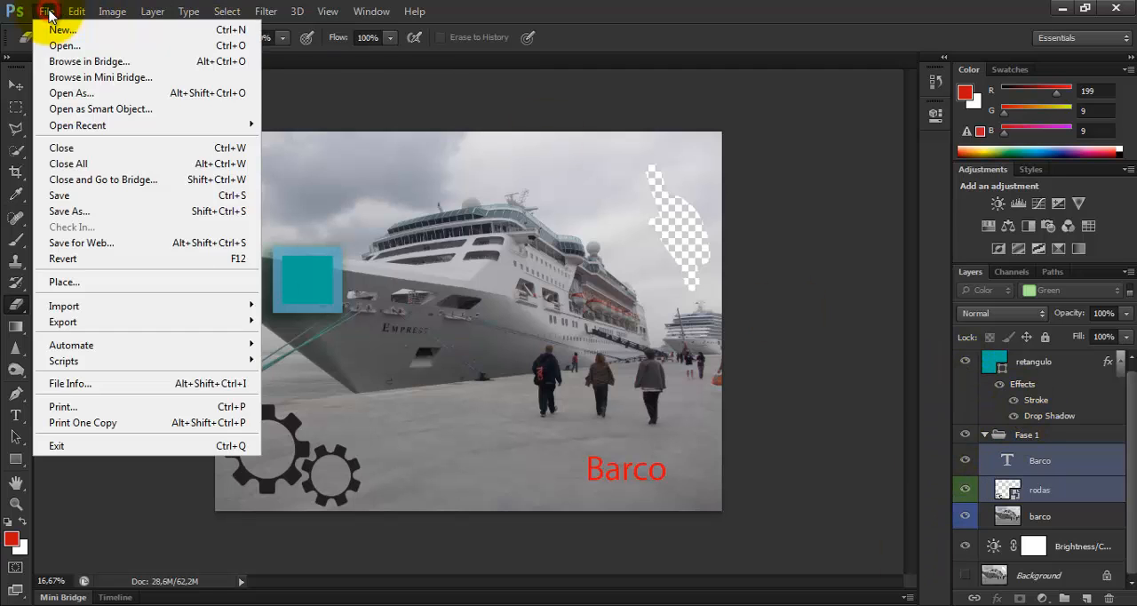
left_click(103, 206)
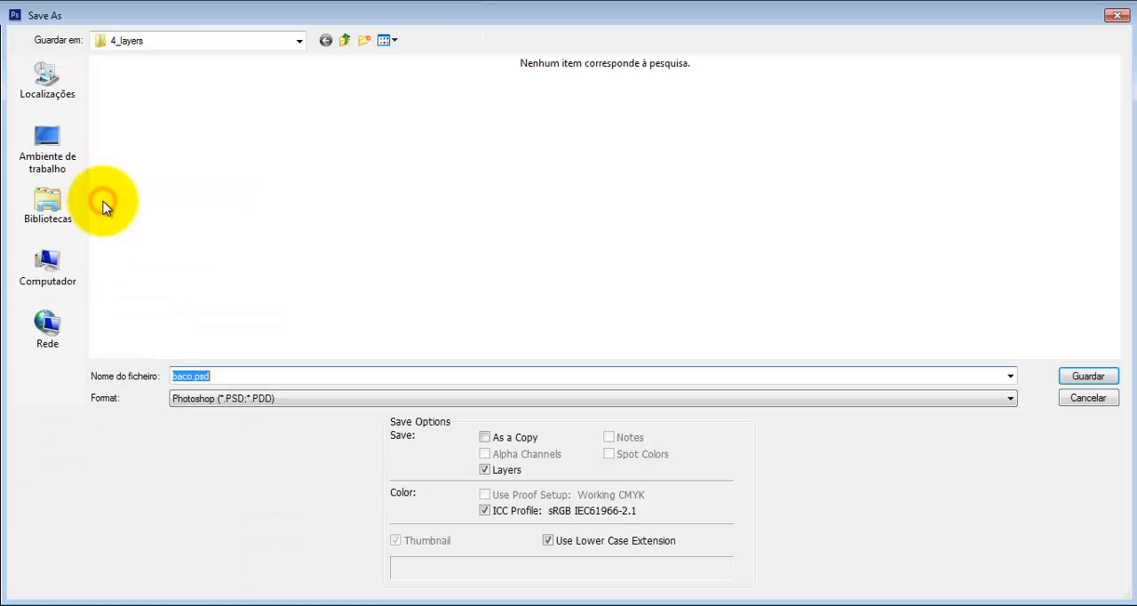
left_click(313, 400)
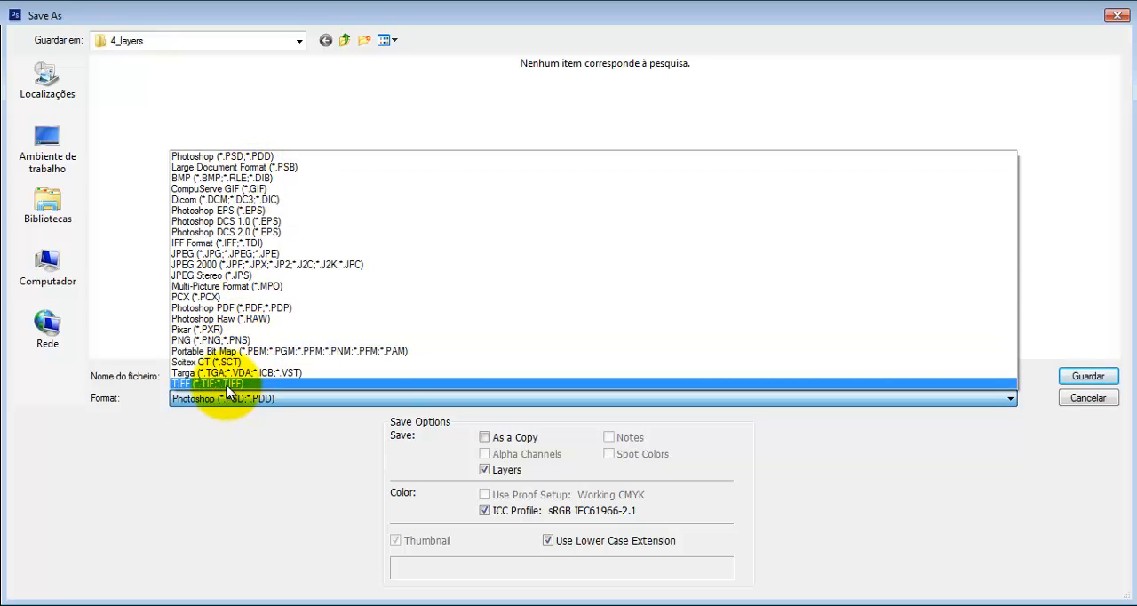
left_click(241, 482)
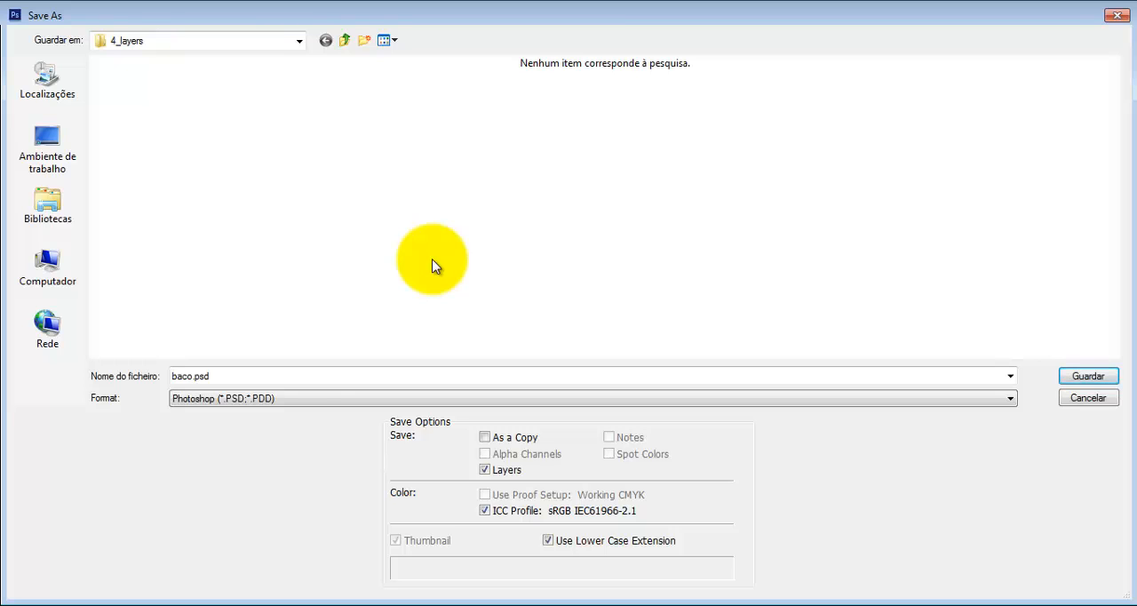
left_click(287, 398)
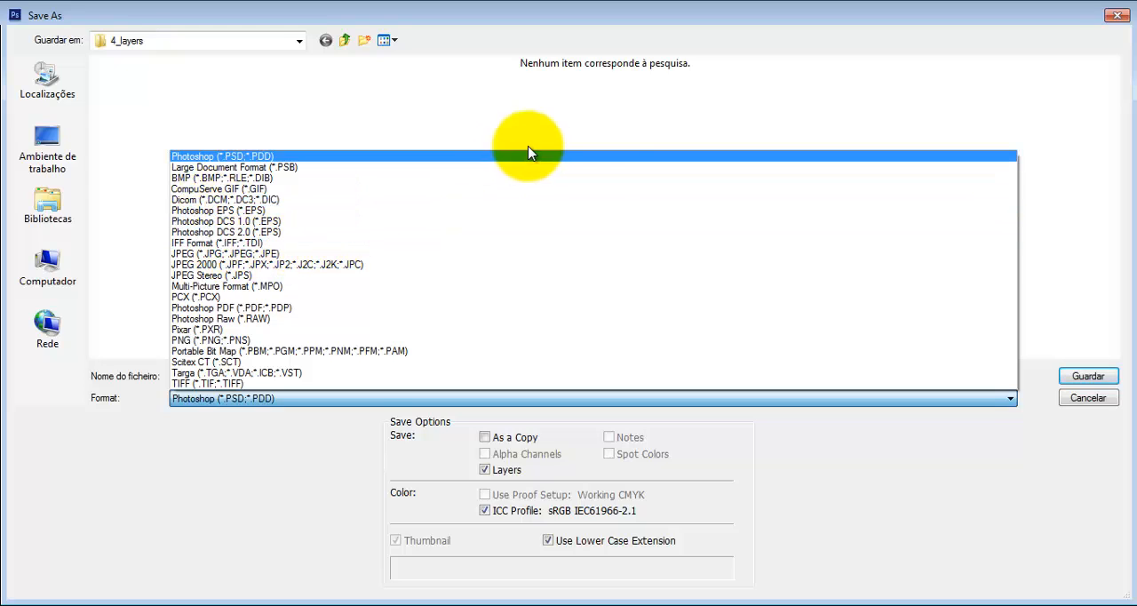
left_click(1104, 401)
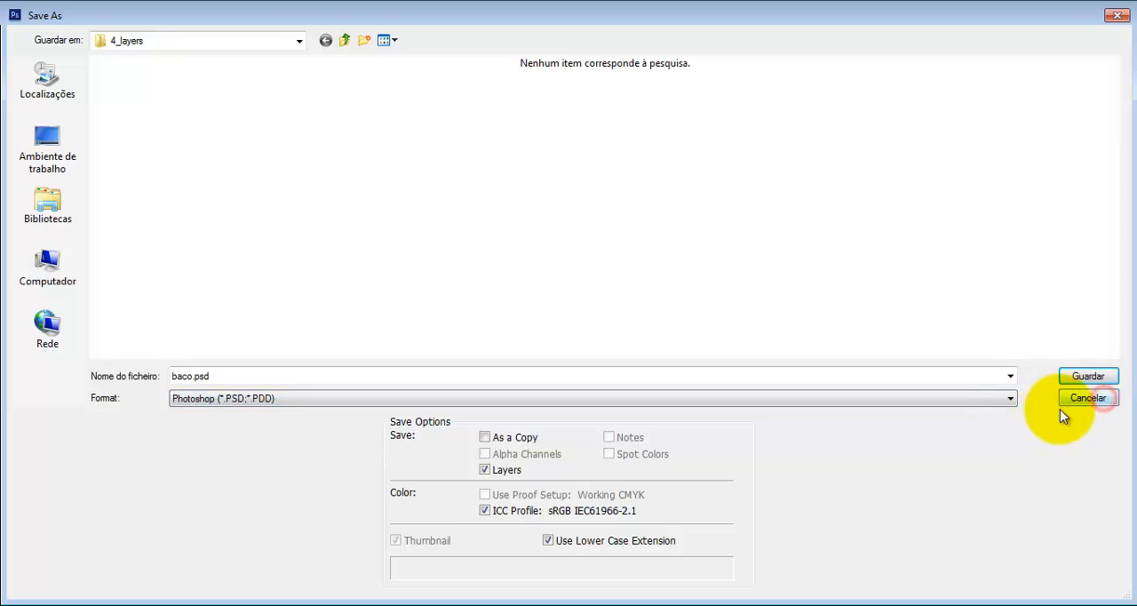
left_click(1104, 401)
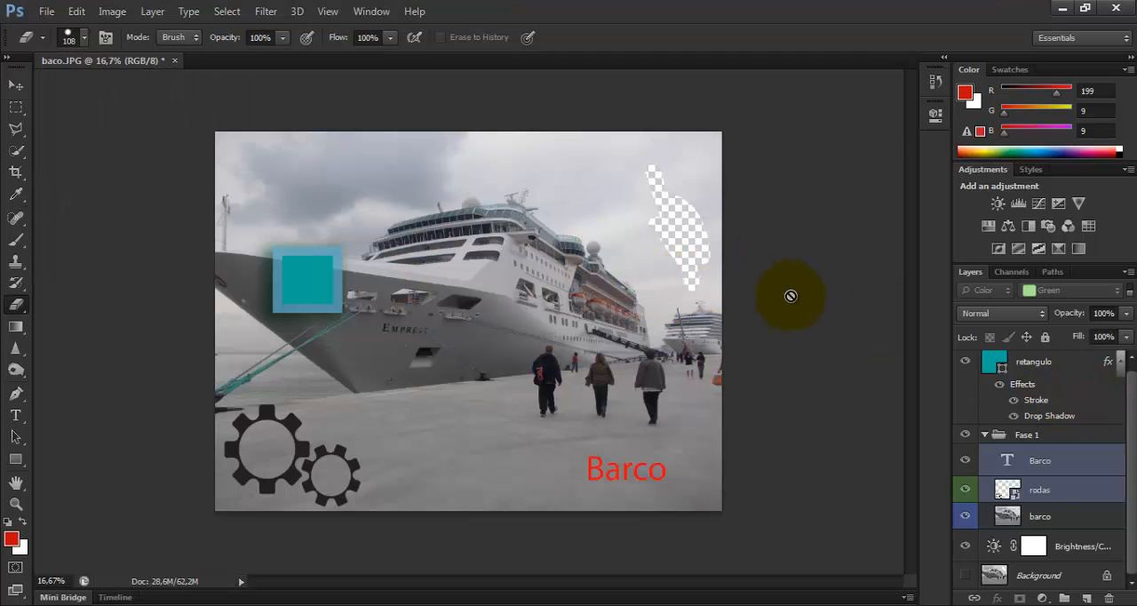
Activate the Move tool and select the Barco text layer
key("v")
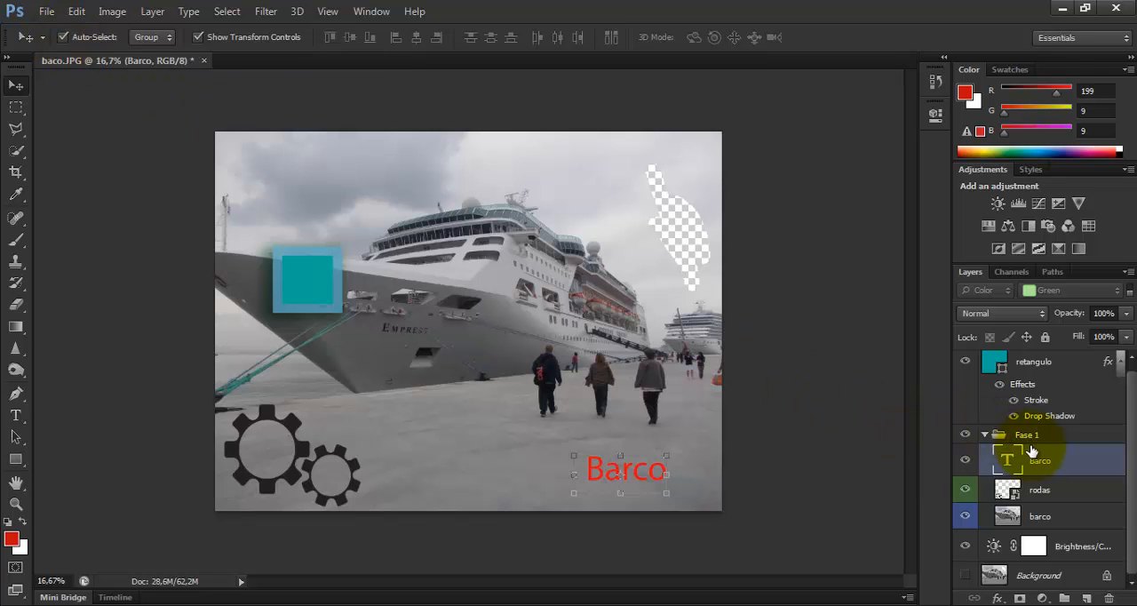
Collapse and reopen the Fase 1 group, select the Barco layer, and test group Auto-Select on the pier area of the photo
left_click(983, 436)
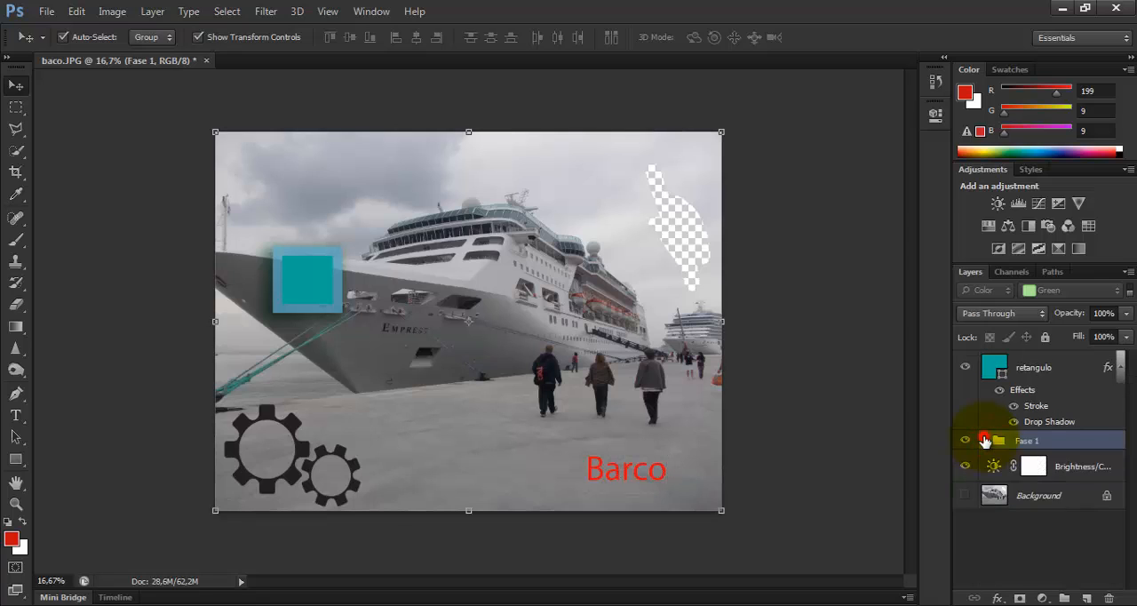
left_click(984, 440)
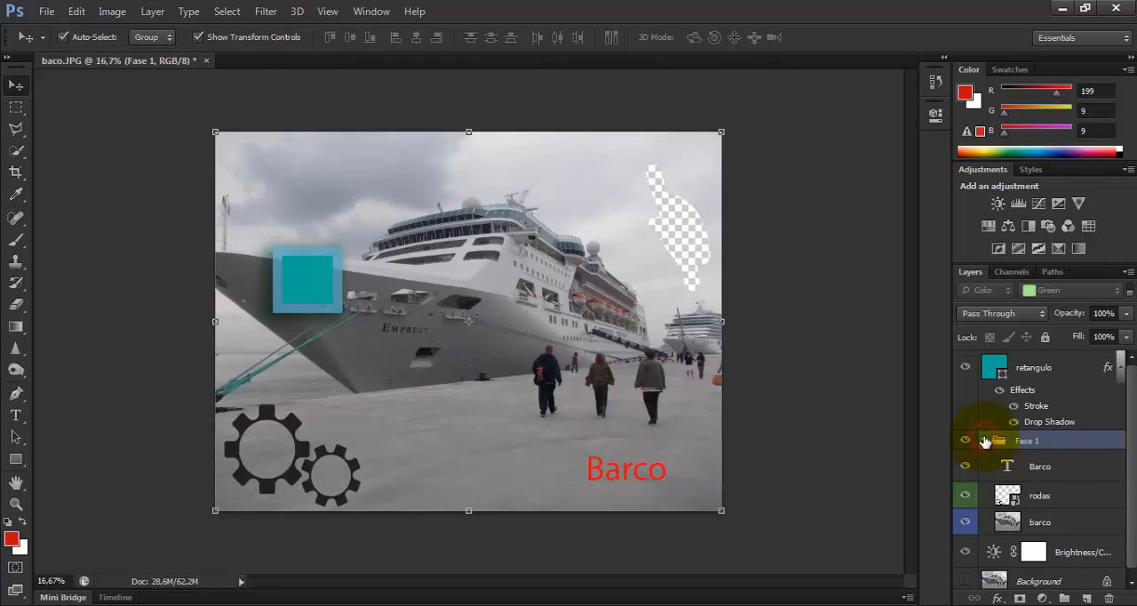
left_click(1051, 469)
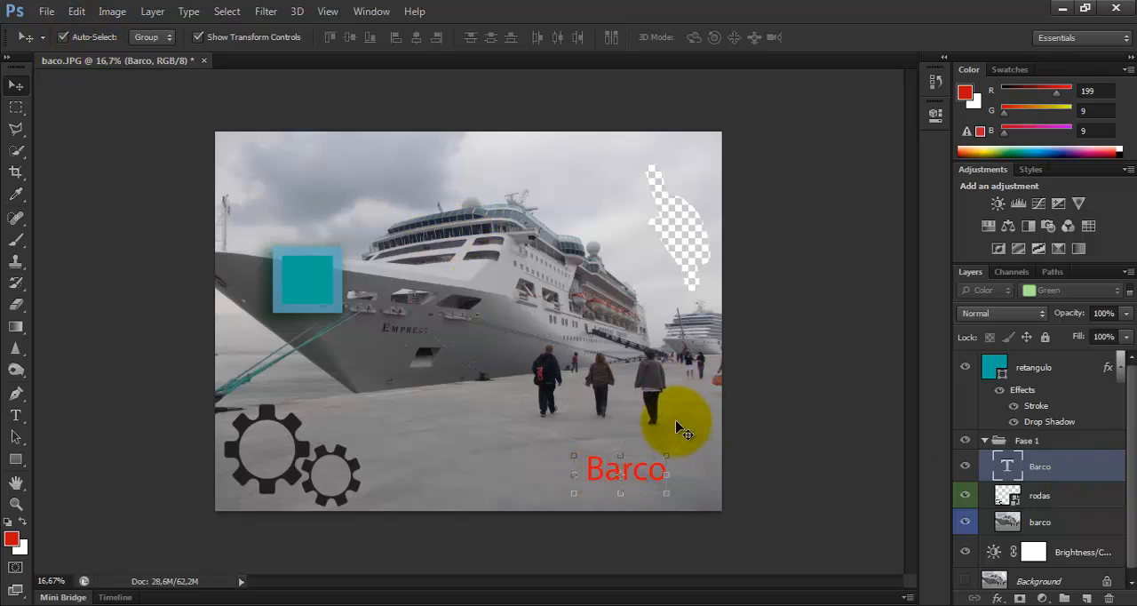
mouse_move(654, 397)
left_mouse_down()
mouse_move(604, 350)
mouse_move(609, 385)
mouse_move(663, 400)
mouse_move(685, 387)
mouse_move(648, 355)
mouse_move(599, 382)
mouse_move(658, 417)
mouse_move(654, 390)
left_mouse_up()
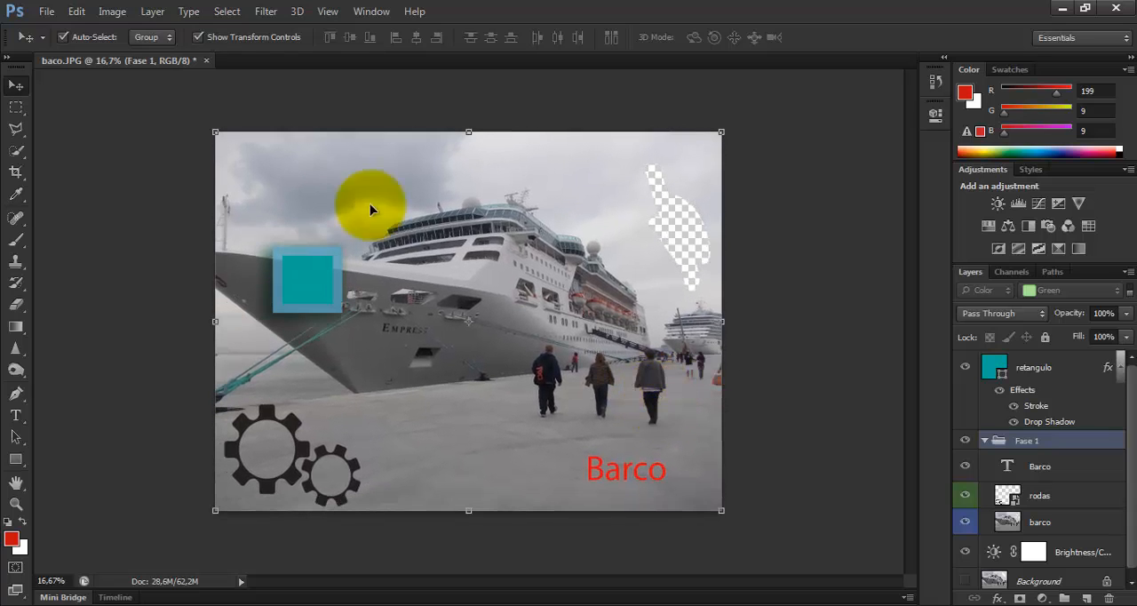
Turn off Auto-Select and move the Barco text slightly up and to the left on its own
left_click(64, 39)
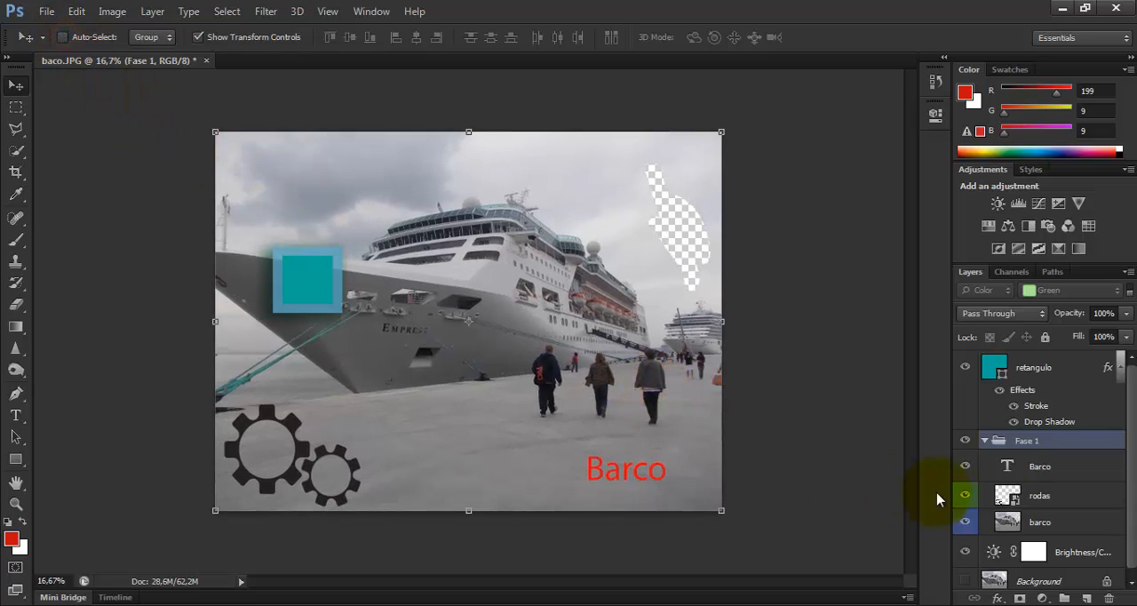
left_click(1041, 467)
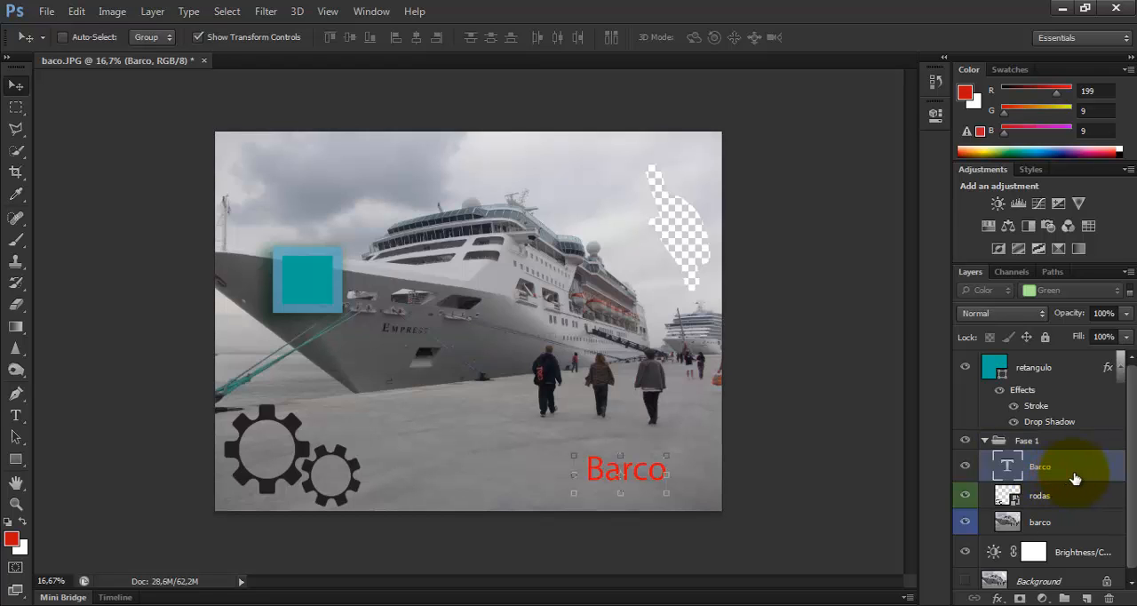
left_click_drag(630, 465, 613, 447)
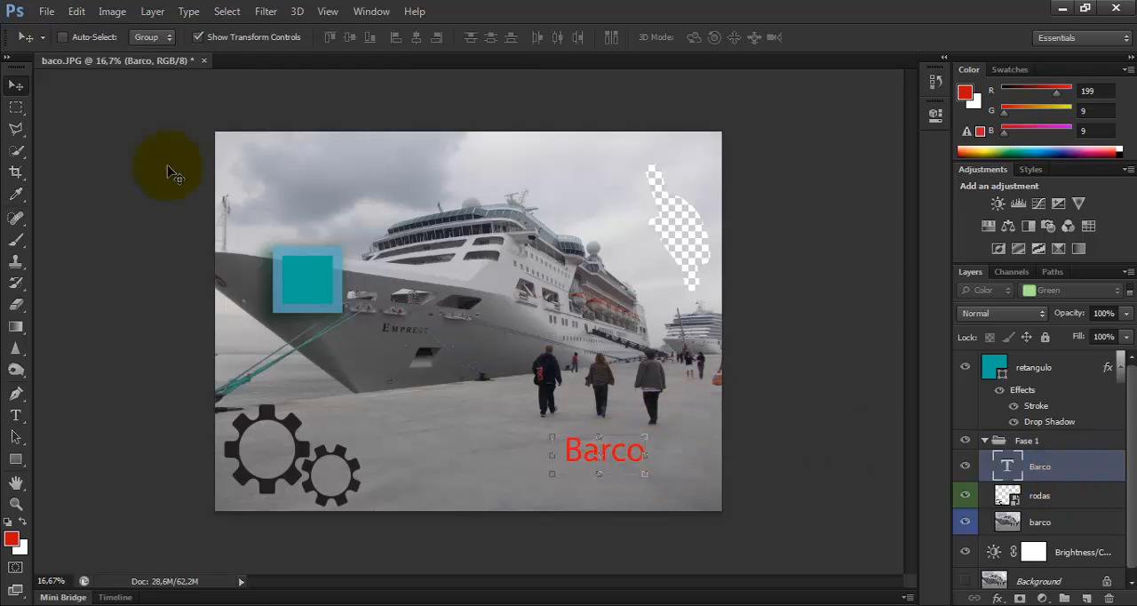
Turn Auto-Select back on, try rotating the Barco text by about 15 degrees, and discard the transformation
left_click(64, 38)
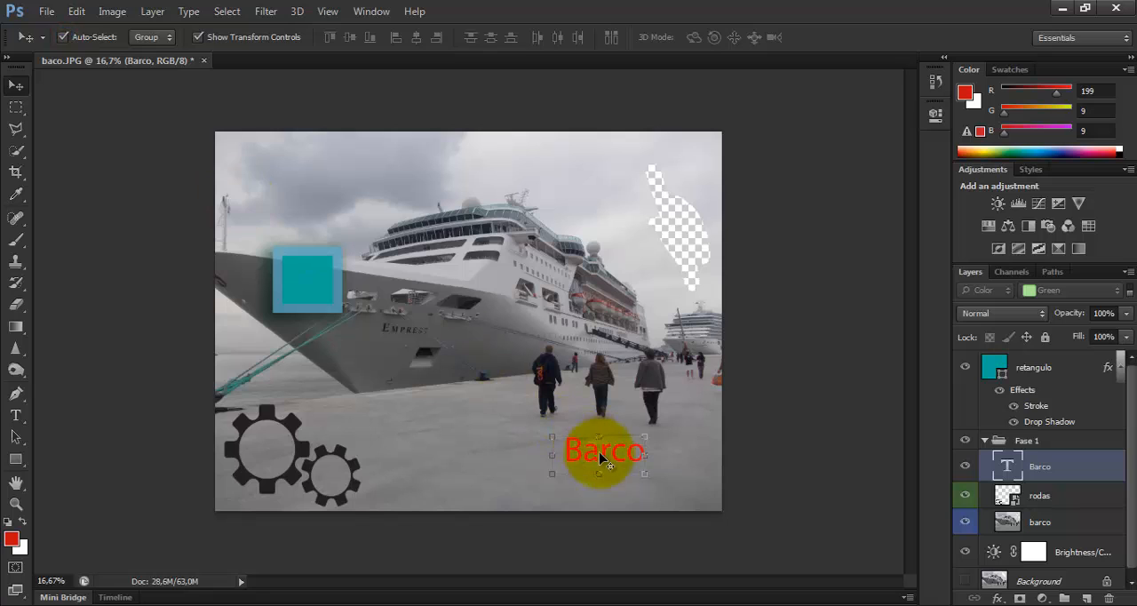
key("ctrl+t")
left_click_drag(601, 386, 622, 414)
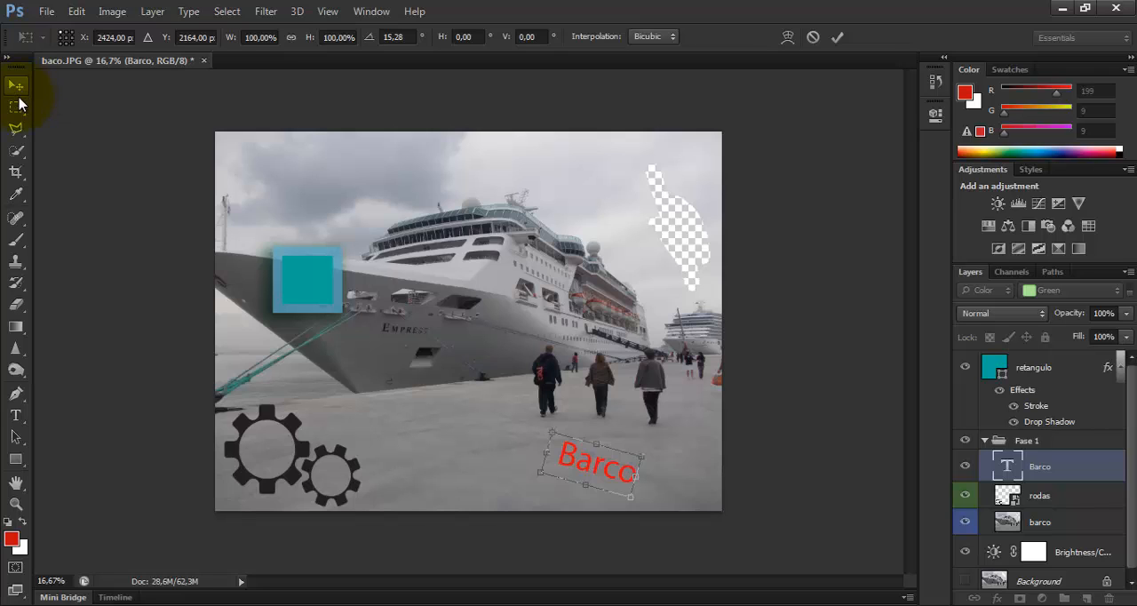
key("ctrl+z")
left_click(14, 87)
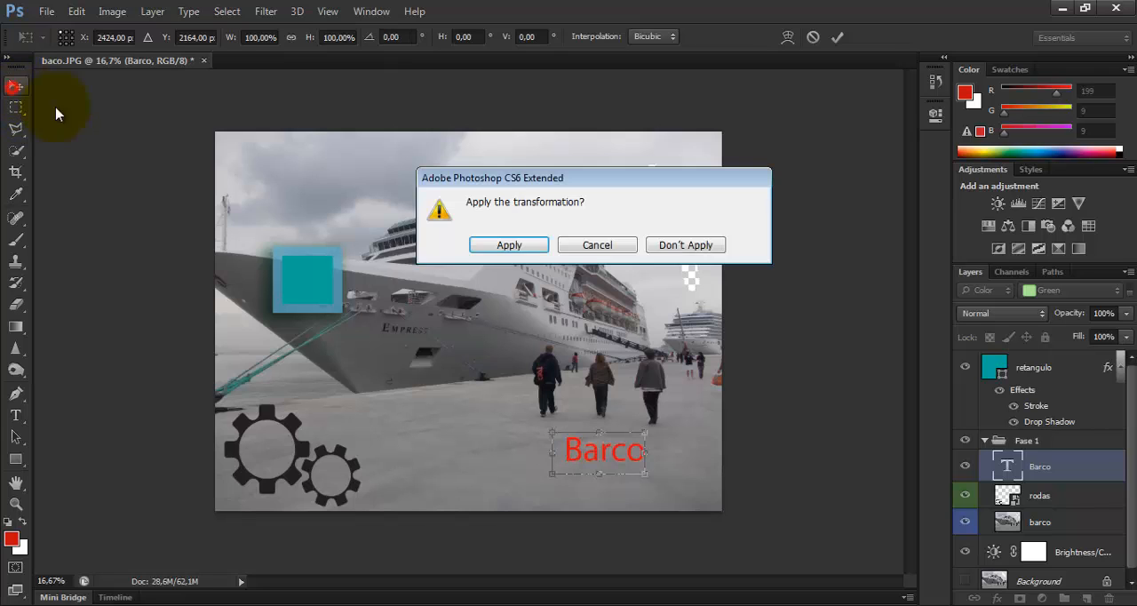
left_click(686, 247)
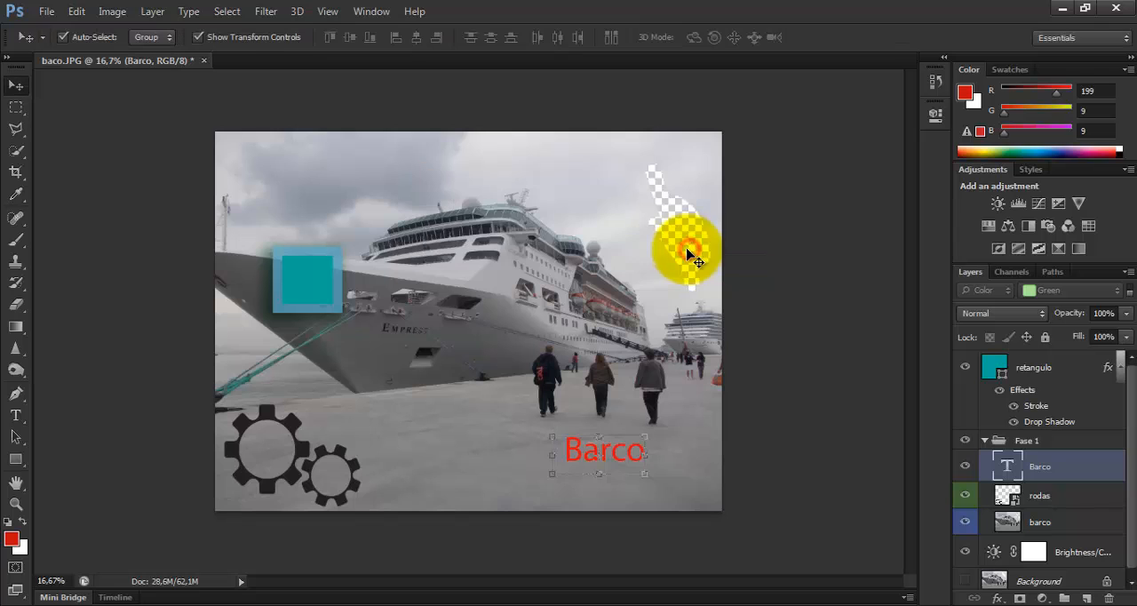
Try moving the image with group Auto-Select on while Barco is selected, and undo the Fase 1 group moves
left_click_drag(589, 391, 564, 379)
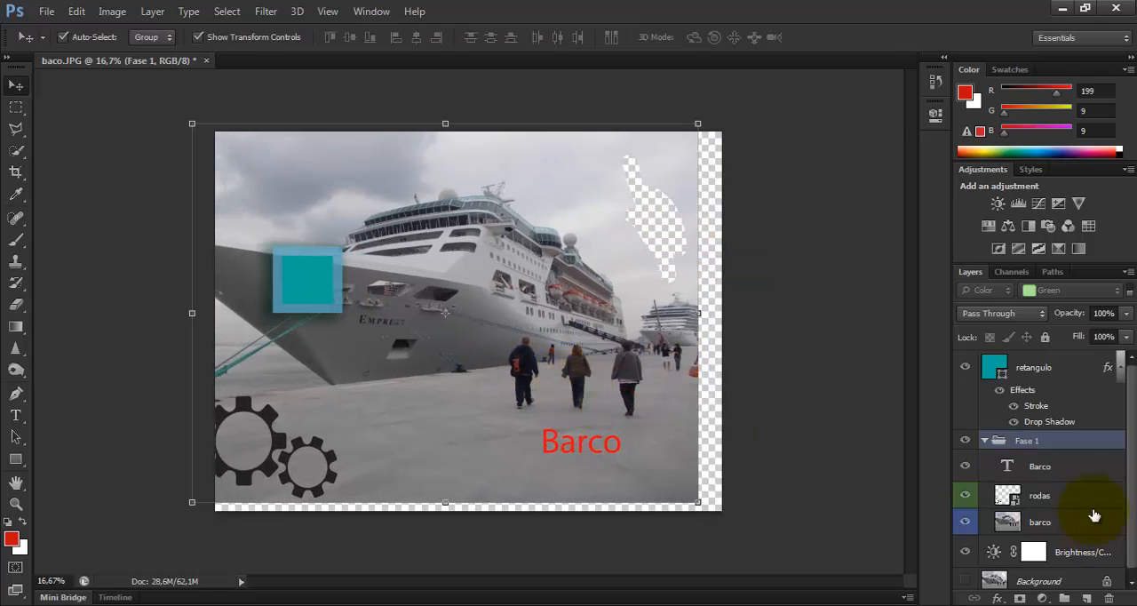
left_click(1050, 470)
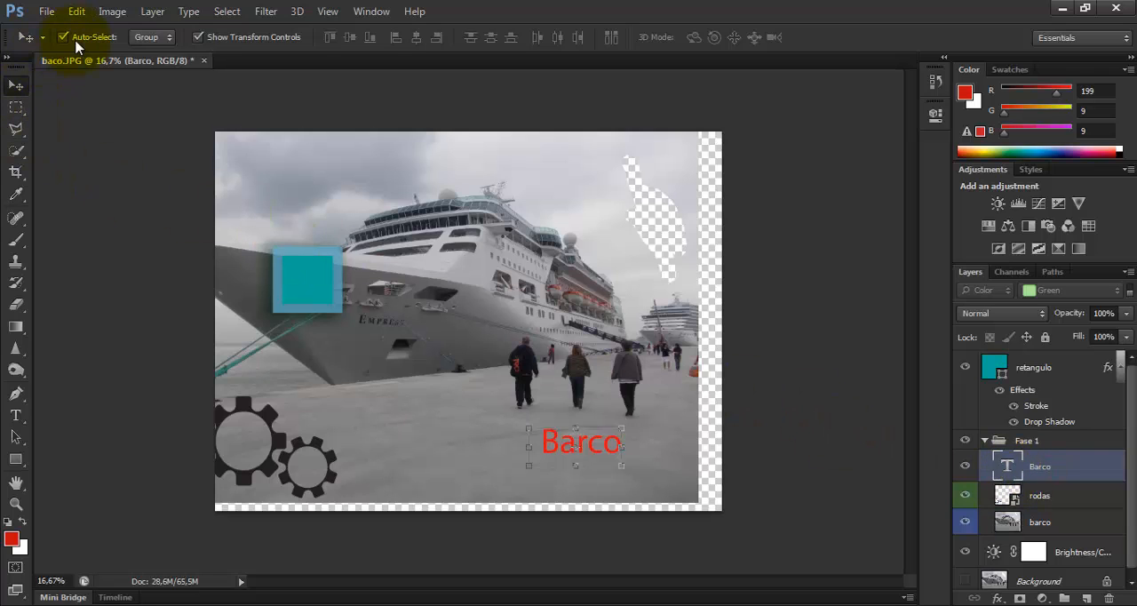
left_click_drag(583, 317, 548, 323)
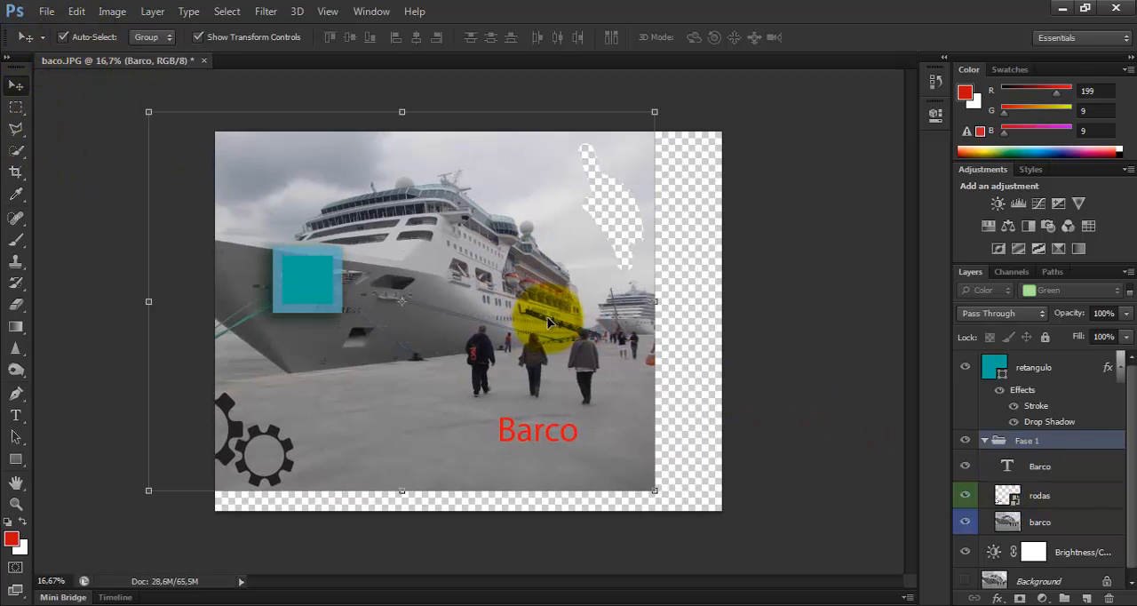
left_click(1035, 446)
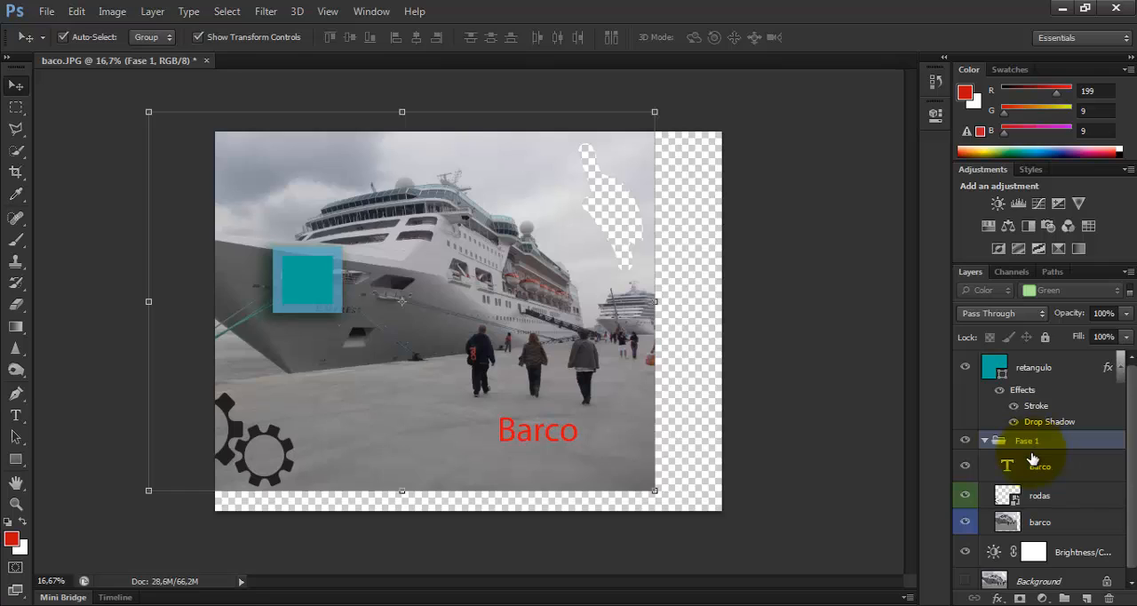
key("ctrl+alt+z")
key("ctrl+alt+z")
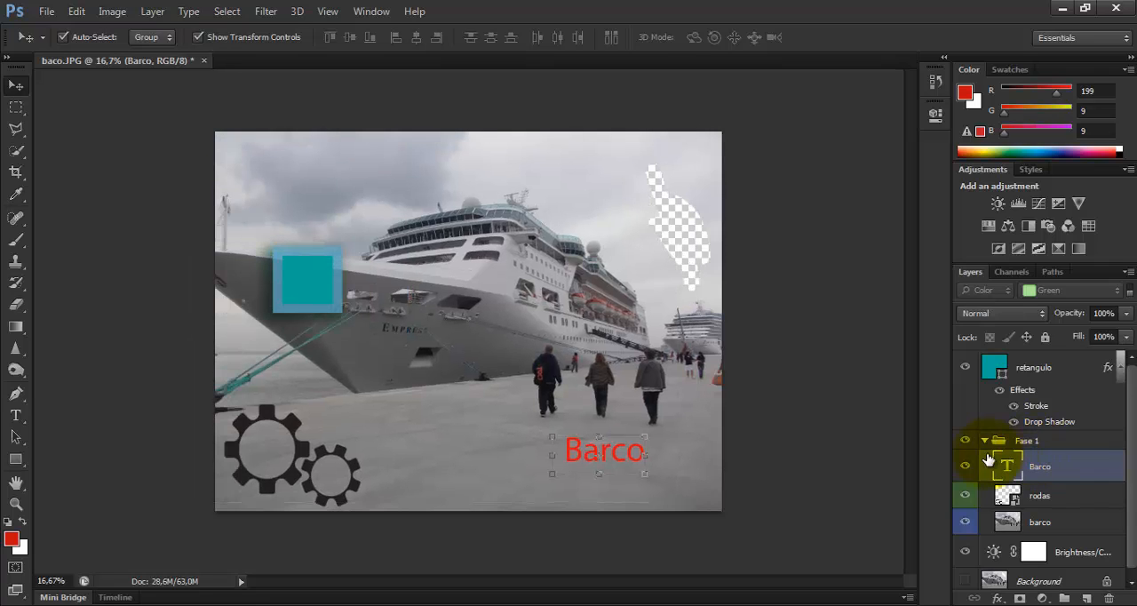
Turn off Auto-Select and review its Group and Layer options, leaving it set to Group
left_click(62, 38)
left_click(166, 40)
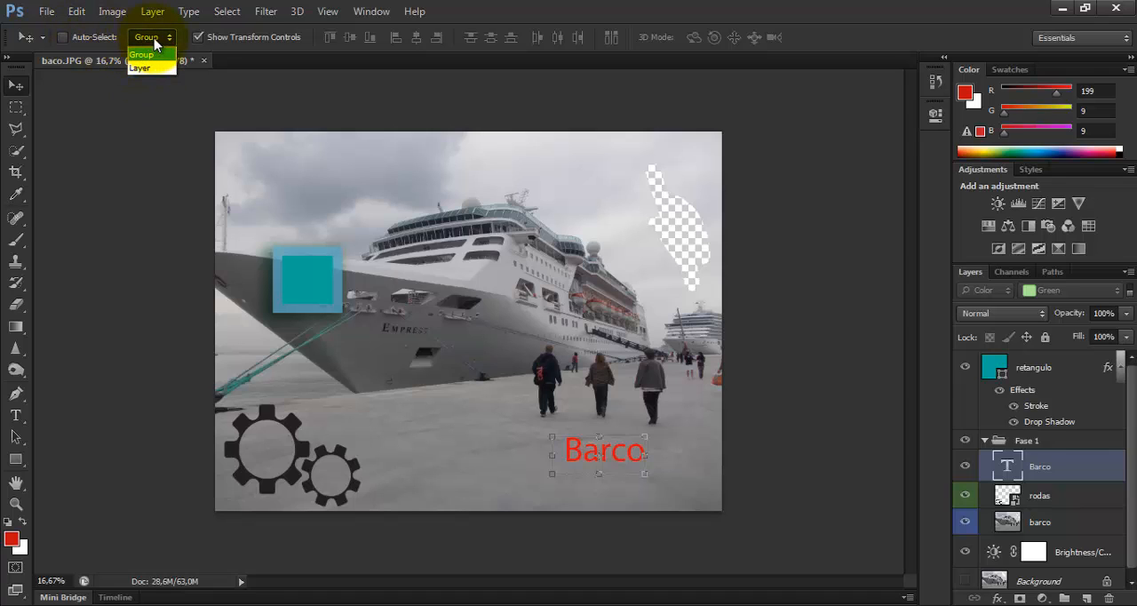
left_click(251, 32)
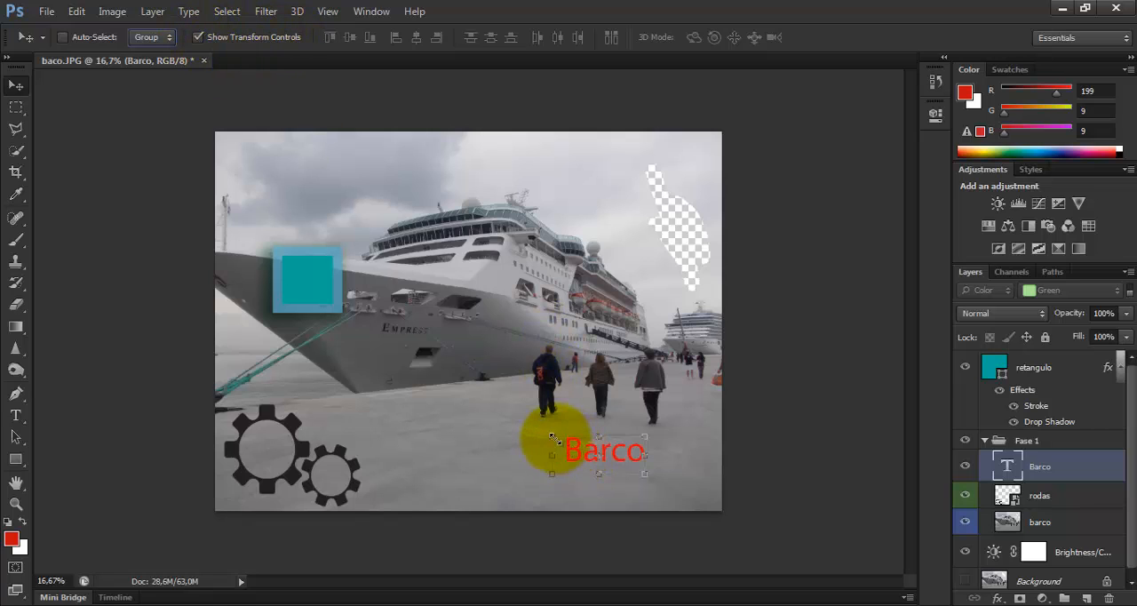
Try stretching the Barco text to about 119% height with the transform handles, and discard the transformation
mouse_move(548, 471)
left_mouse_down()
mouse_move(529, 480)
mouse_move(553, 482)
left_mouse_up()
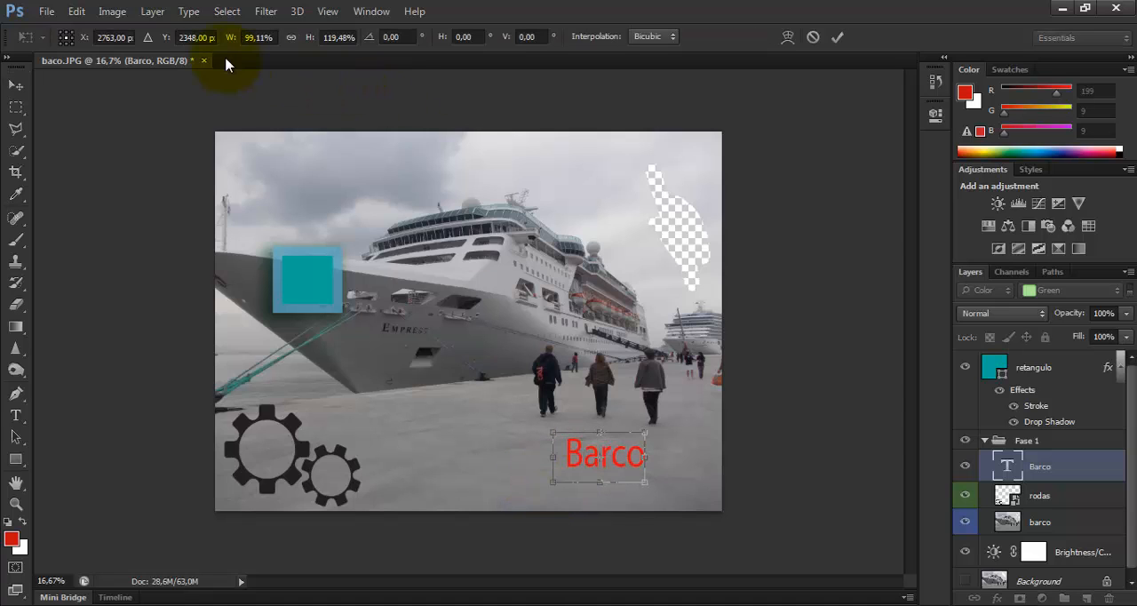
left_click(18, 86)
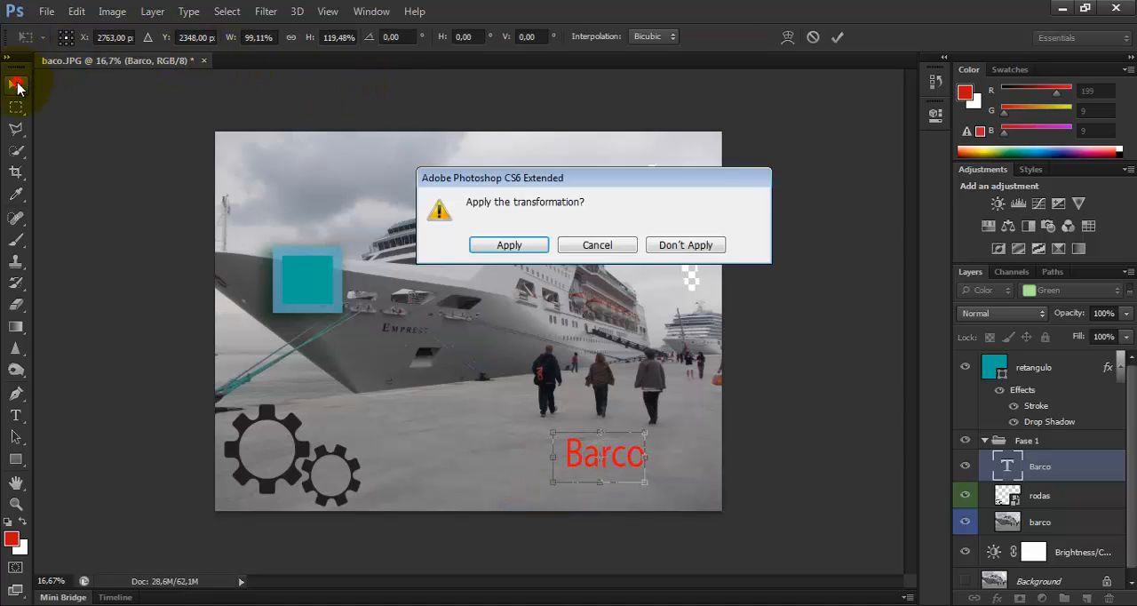
left_click(681, 245)
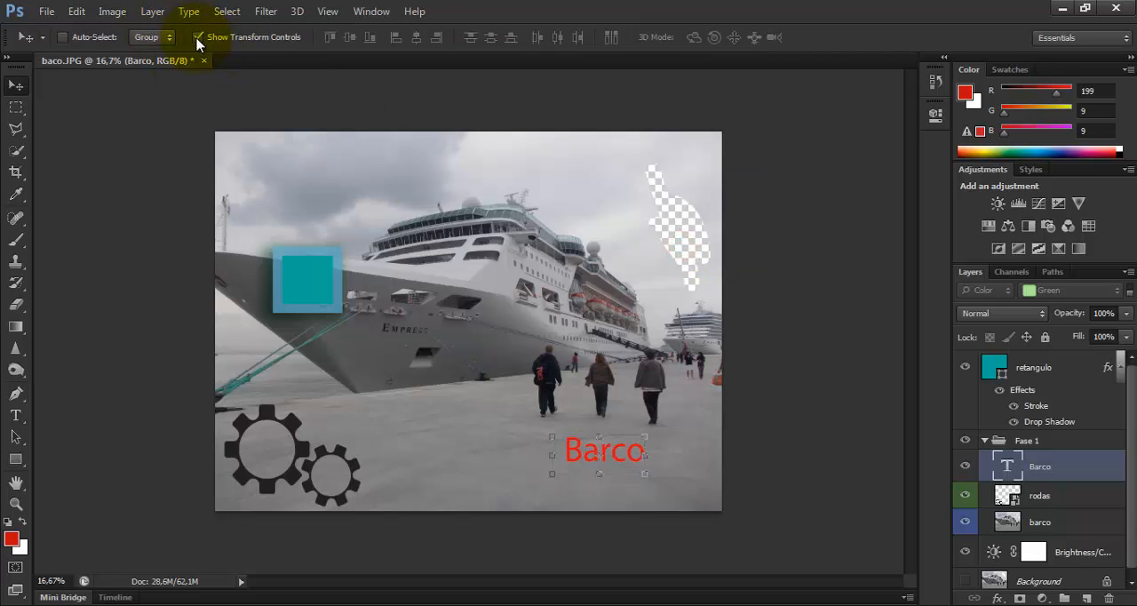
Hide the transform controls, check the rodas and Barco layers without them, and show the controls again
left_click(198, 38)
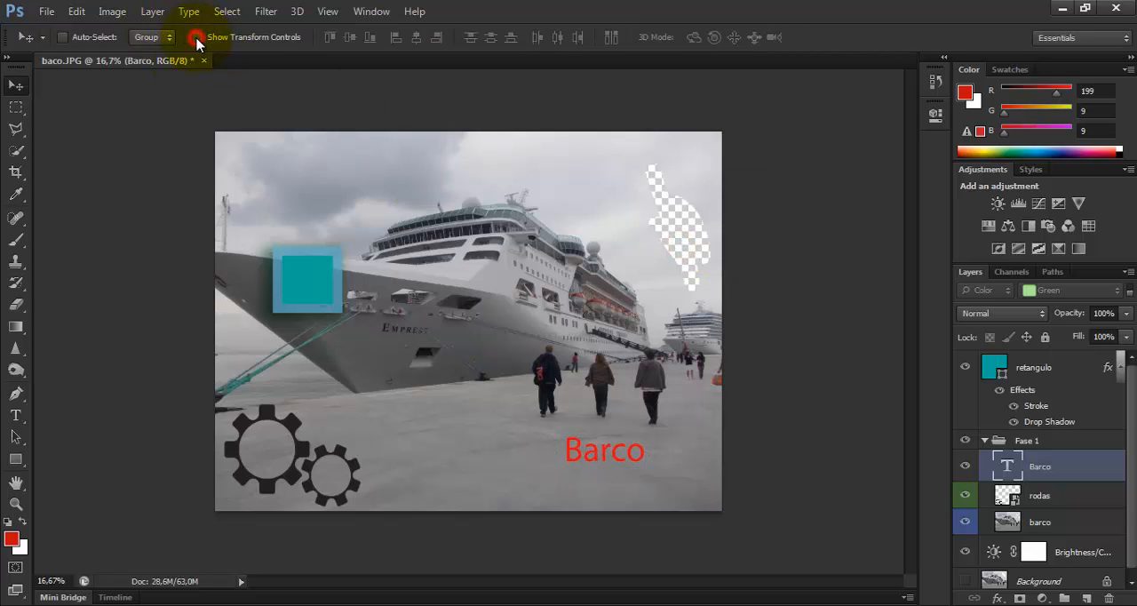
left_click(1052, 494)
left_click(1052, 466)
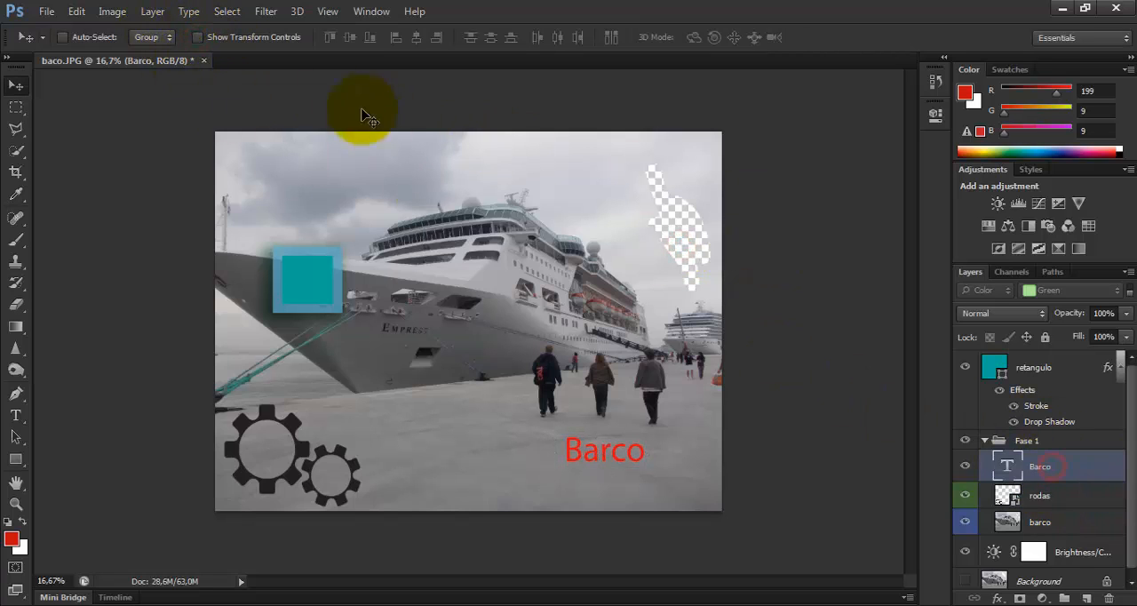
left_click(198, 37)
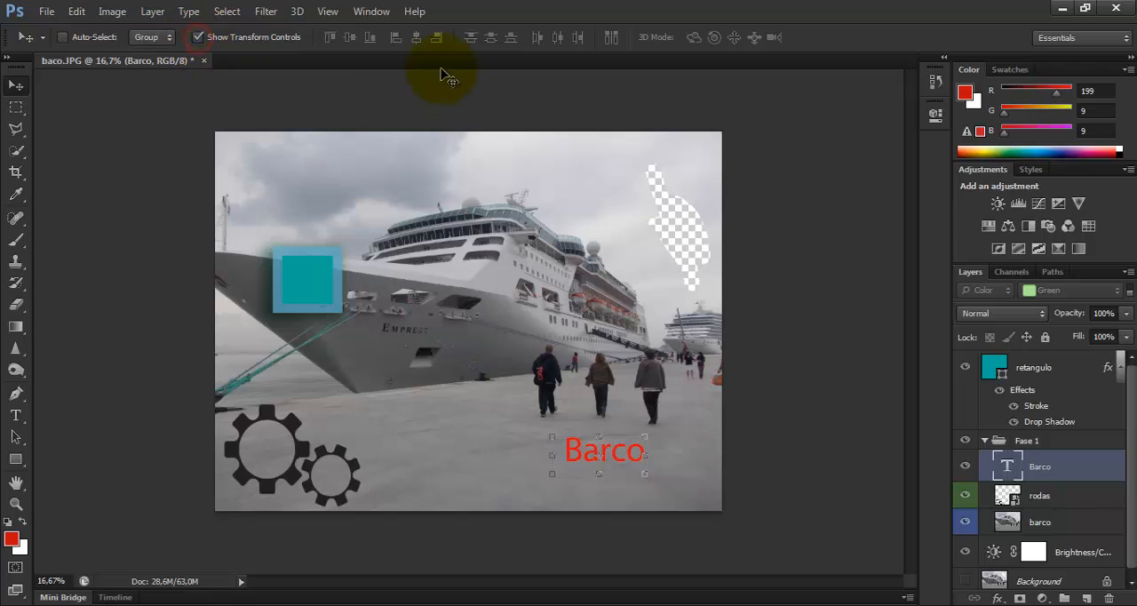
Select the rodas layer together with Barco and align them by top edges, vertical centers, and finally bottom edges
left_click(1085, 504, "shift")
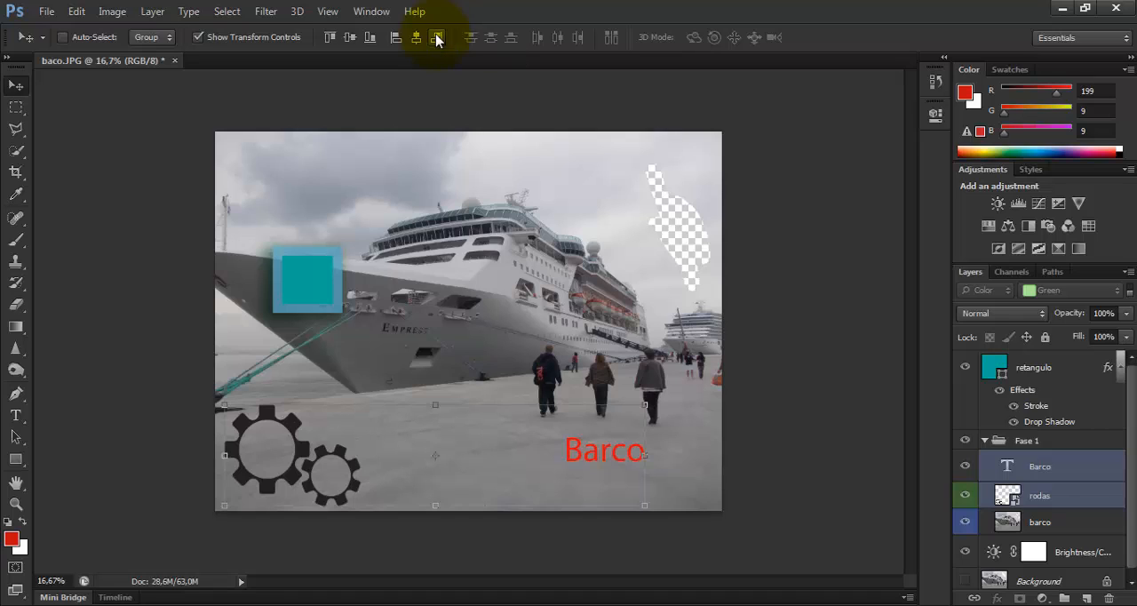
left_click(335, 38)
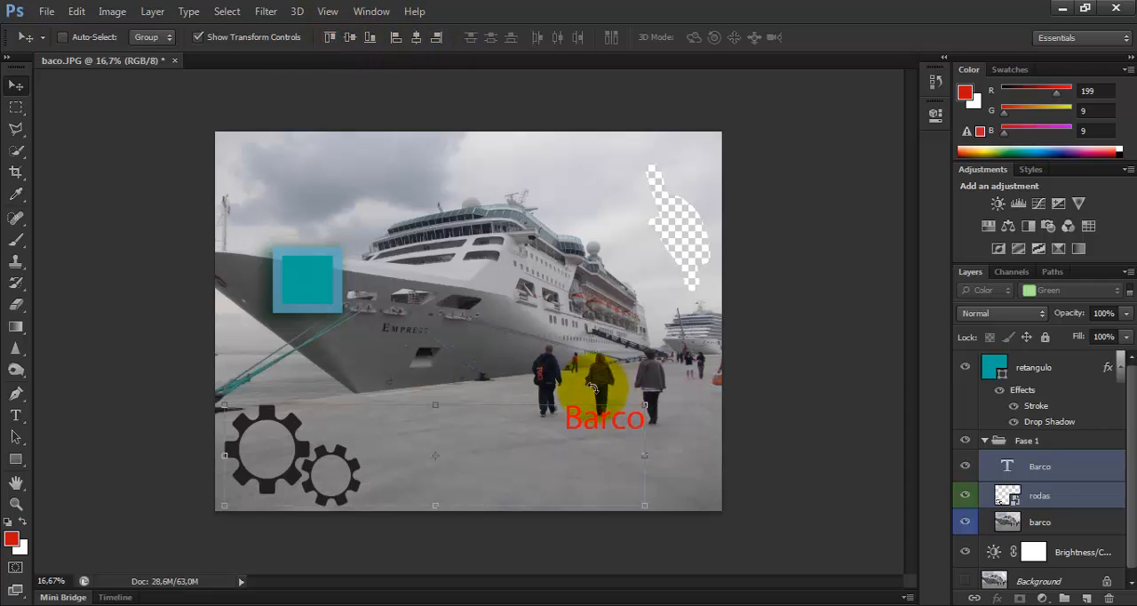
left_click(351, 40)
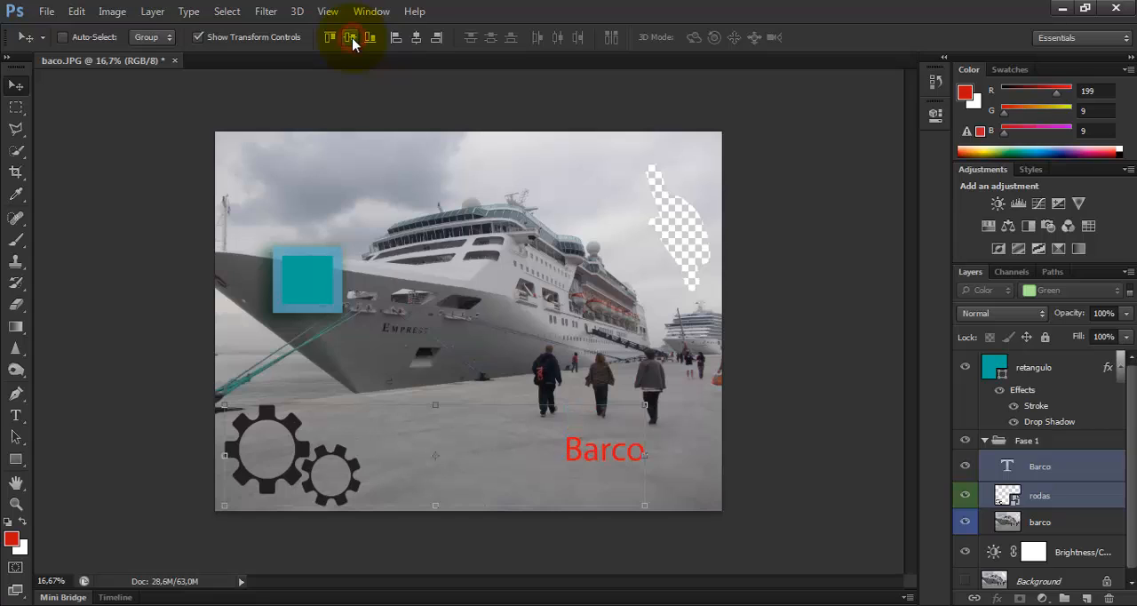
left_click(371, 39)
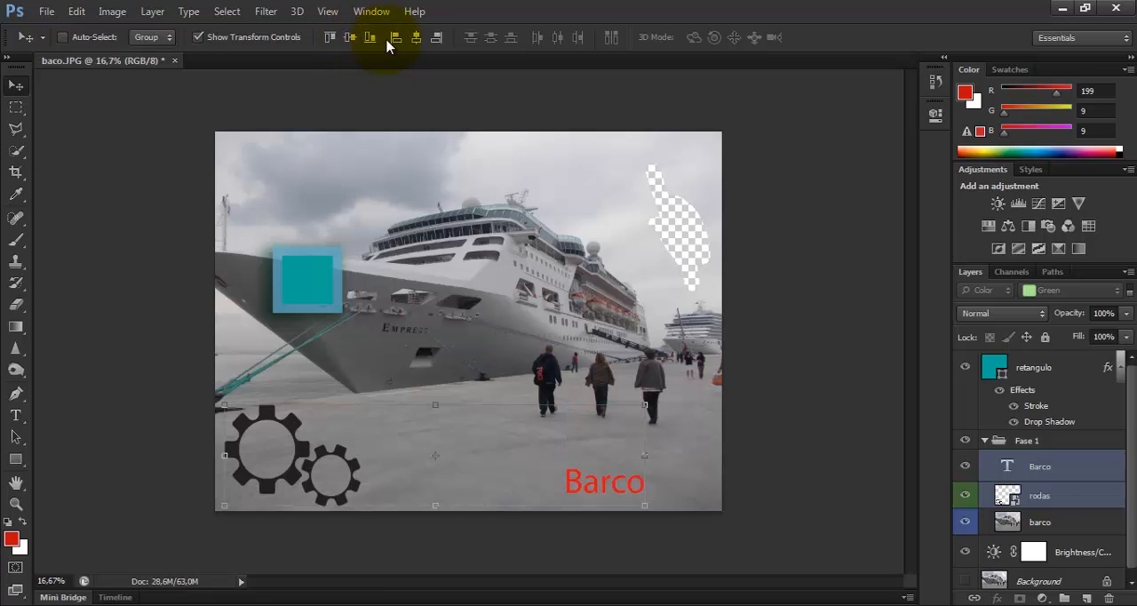
Align the Barco and rodas layers by left edges, horizontal centers and right edges, finishing on horizontal centers
left_click(396, 39)
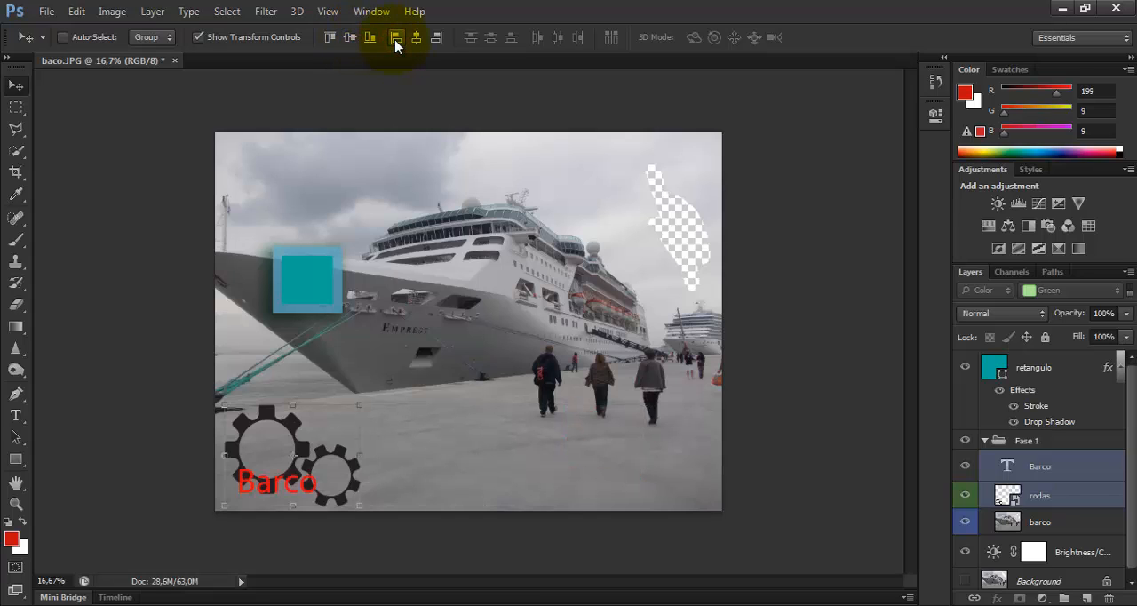
left_click(416, 39)
left_click(436, 39)
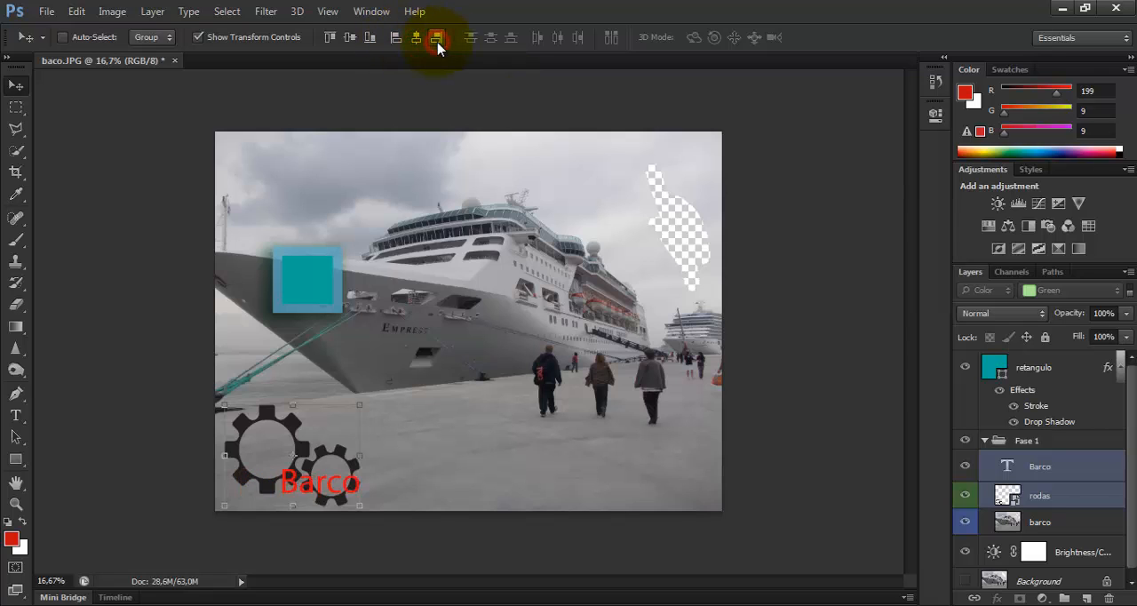
left_click(415, 39)
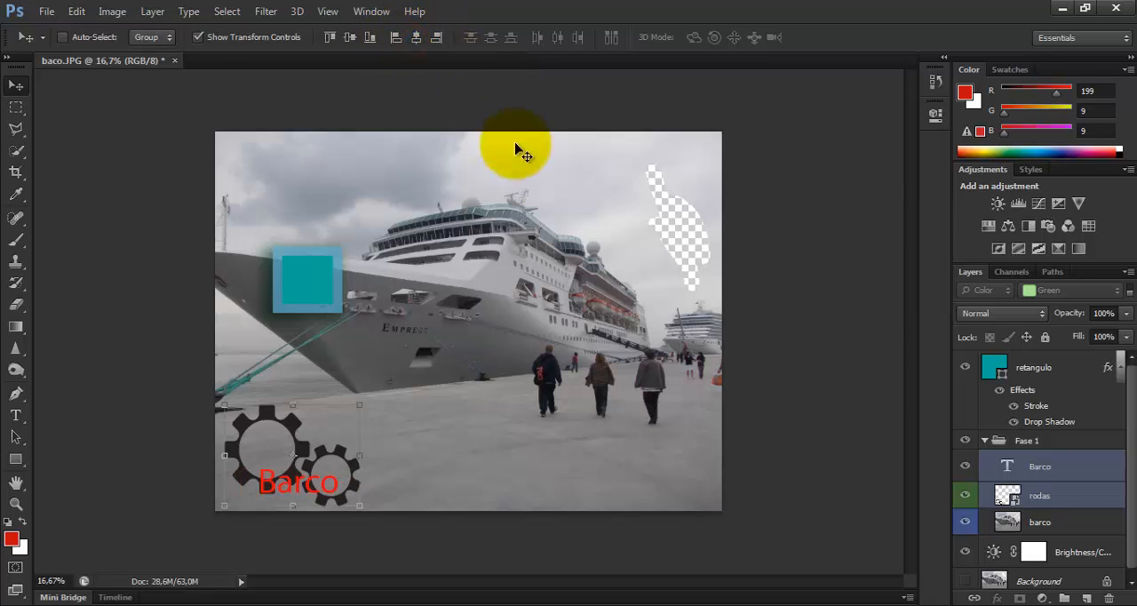